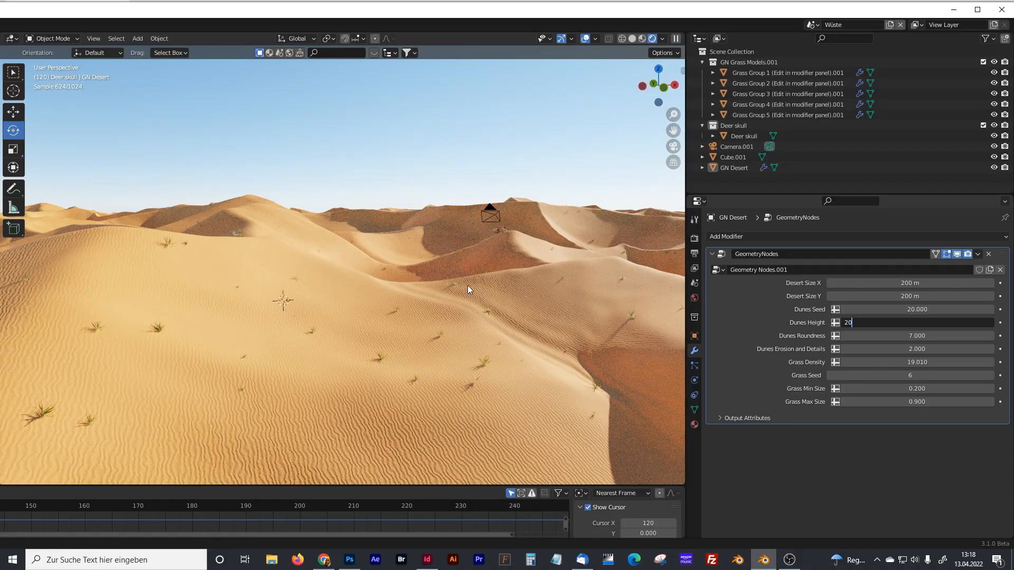
Set the GN Desert object's Dunes Height to 2 and its Grass Density to 100
click(917, 322)
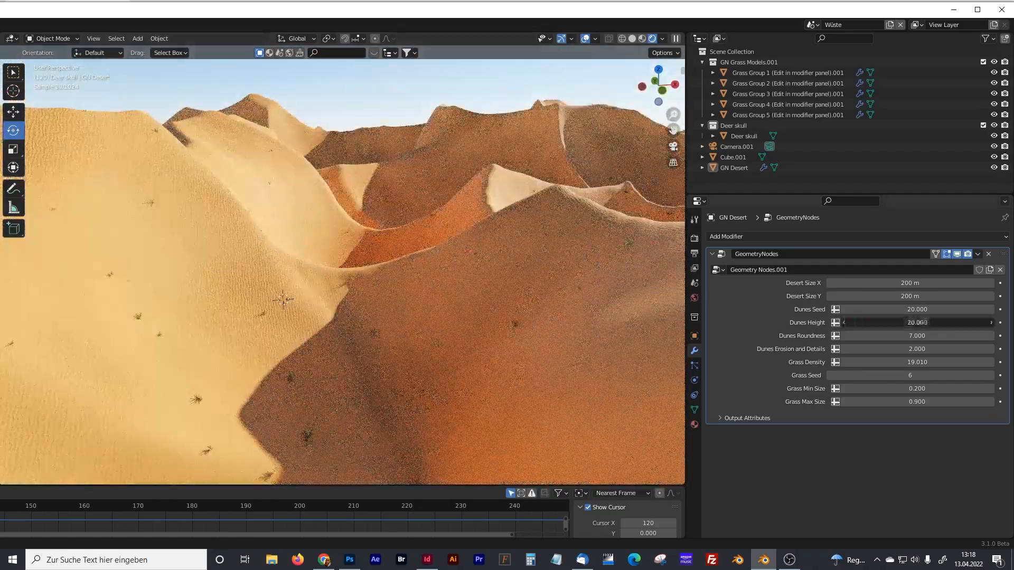
text(2)
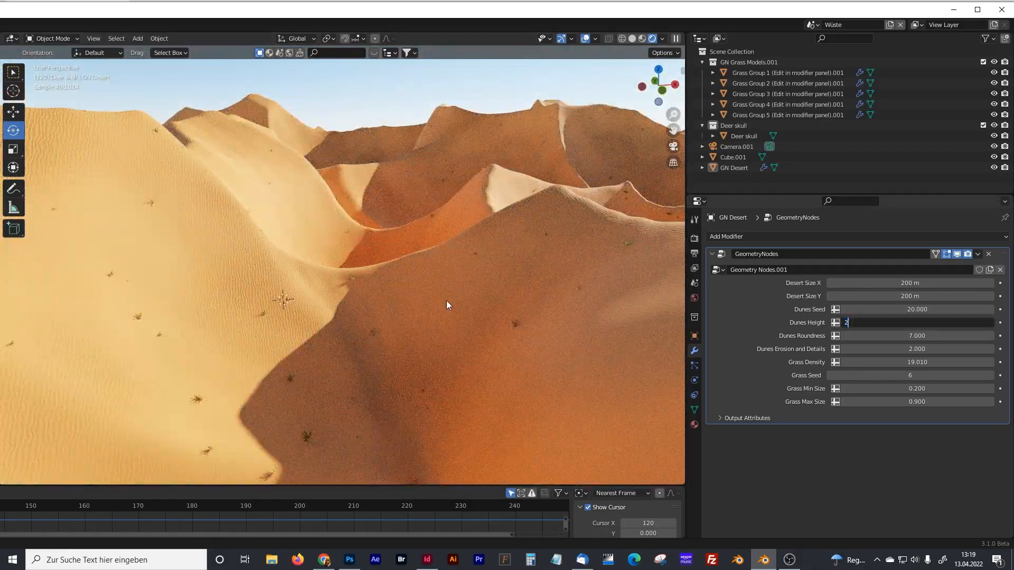
key(Return)
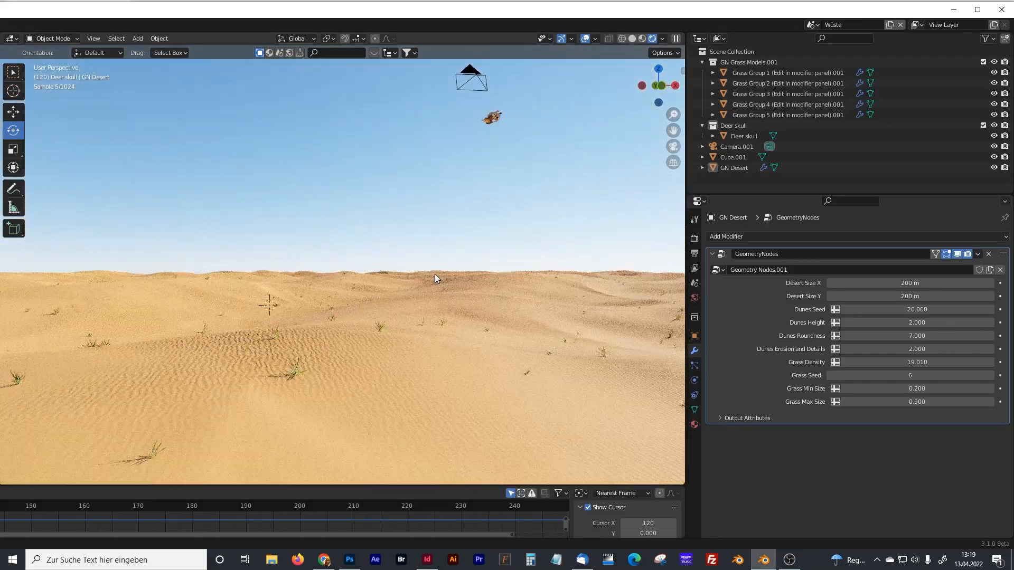
click(914, 362)
text(100)
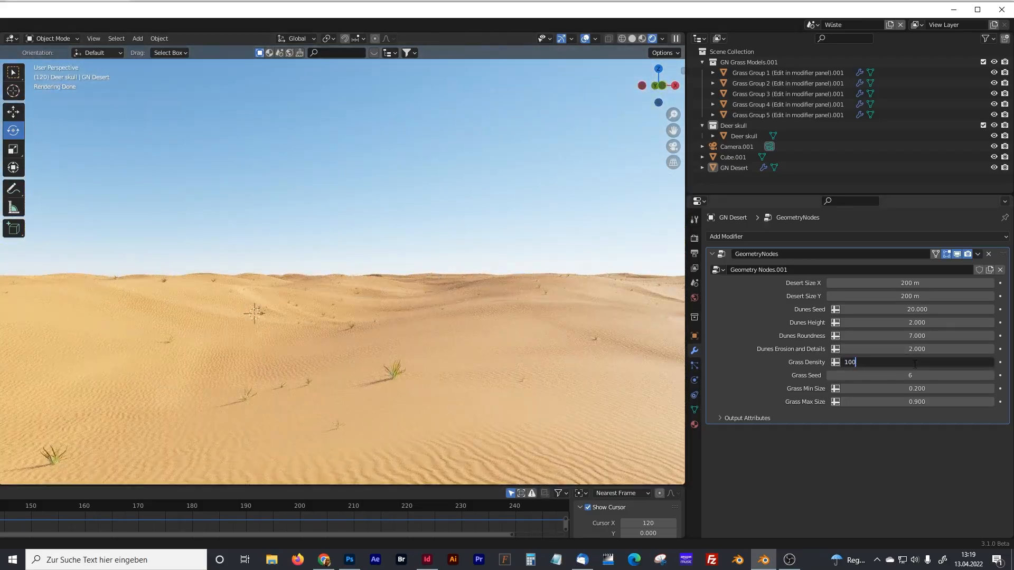
key(Return)
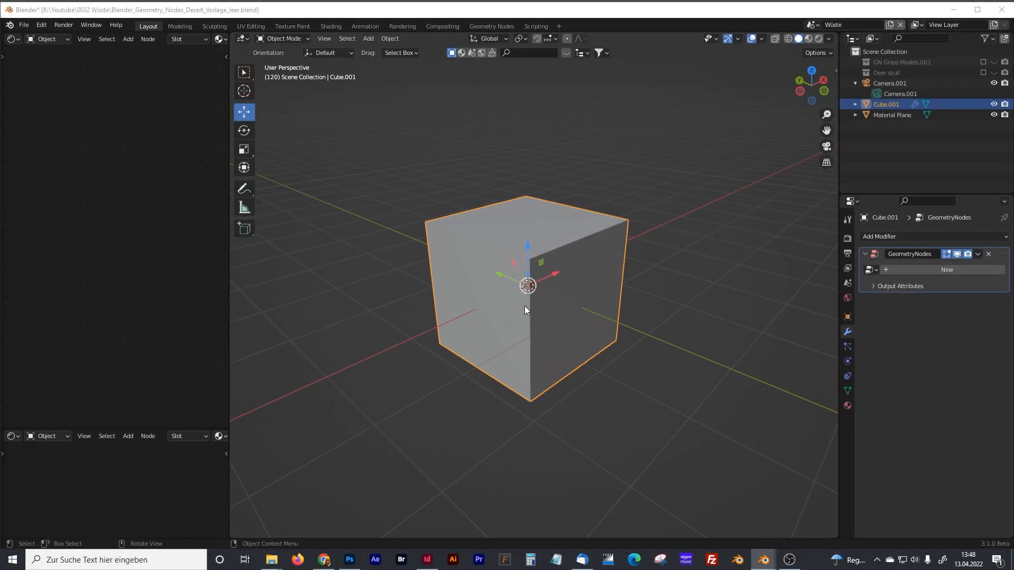
Open the Geometry Nodes workspace and create a new node tree for the selected cube
click(567, 177)
click(546, 218)
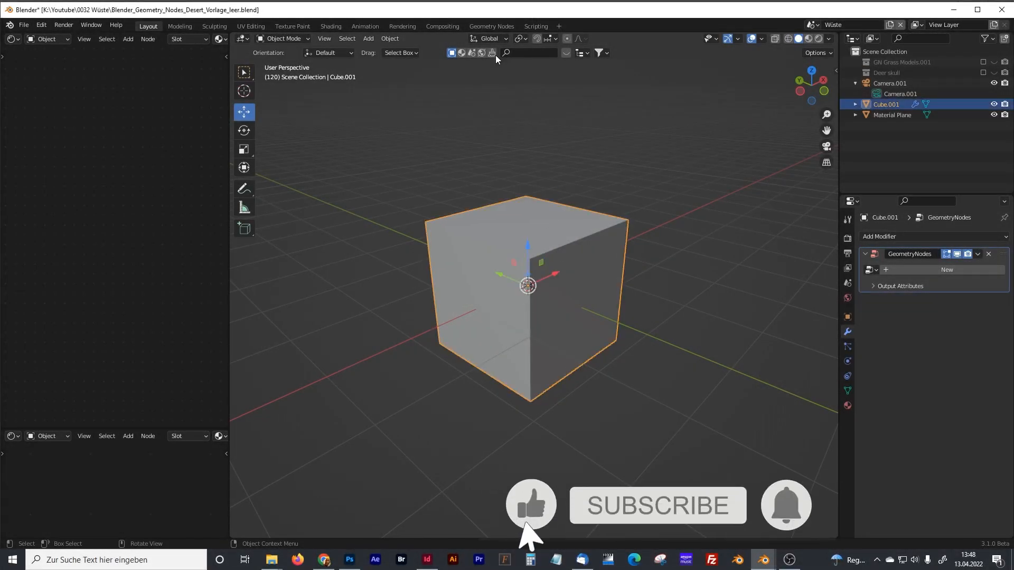
click(490, 25)
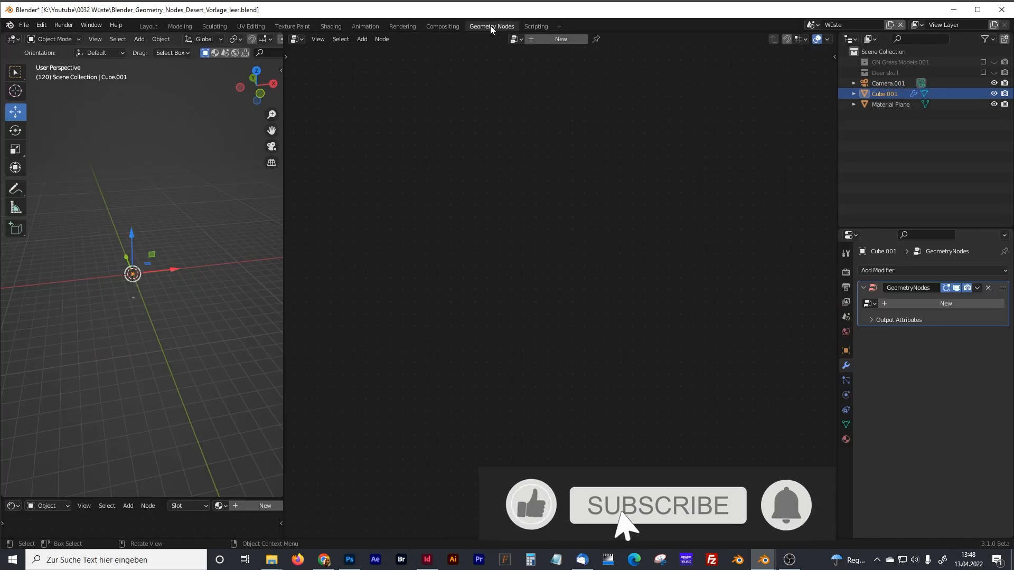
click(553, 39)
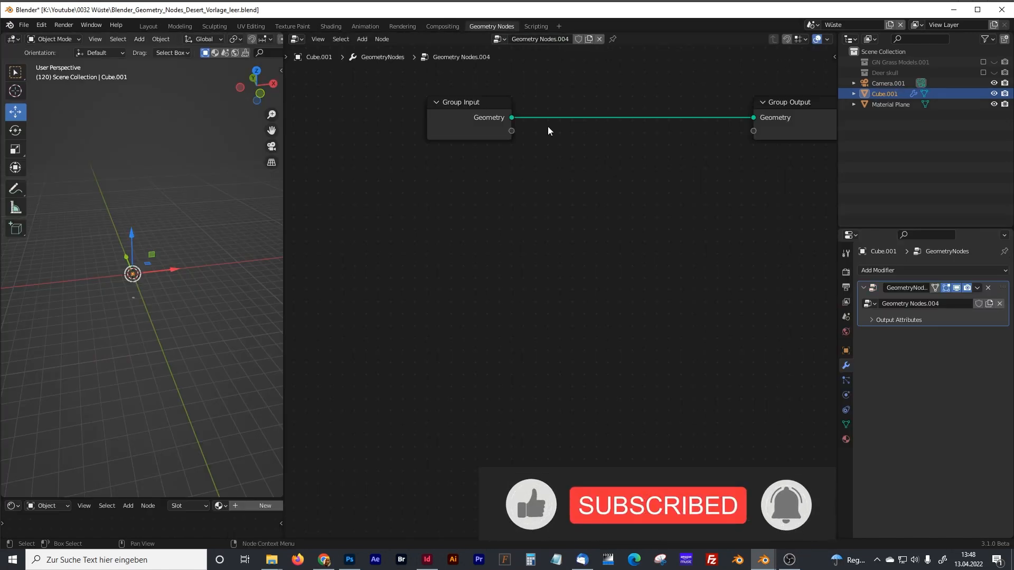
Delete the Group Input node, leaving only the Group Output node in the tree
ctrl+right_drag(603, 98, 604, 175)
click(494, 103)
key(x)
key(ctrl+z)
key(Home)
drag(389, 197, 350, 202)
key(x)
middle_drag(453, 233, 493, 257)
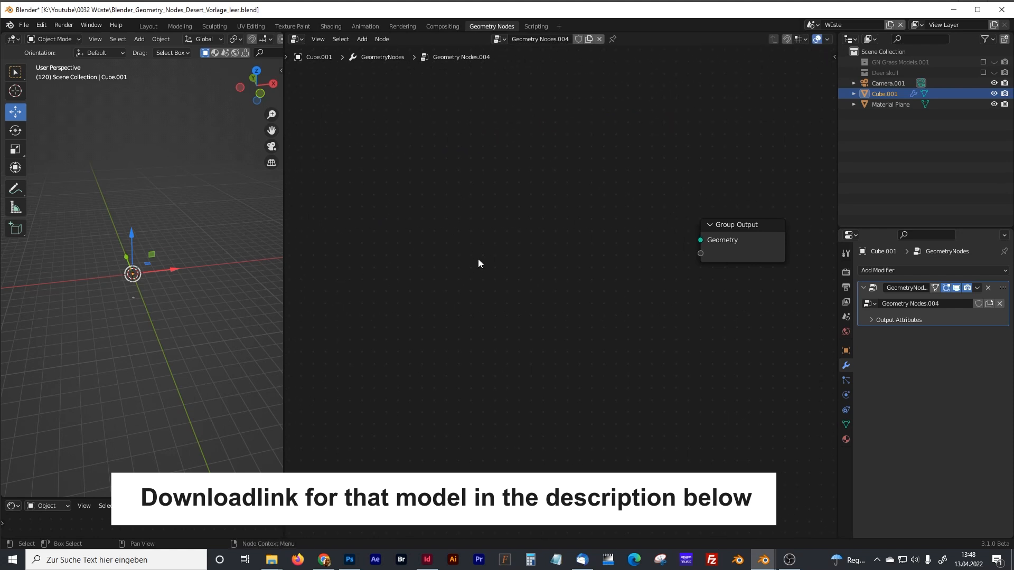
Add a Grid mesh node to the left of the Group Output node
key(shift+a)
click(454, 254)
text(grid)
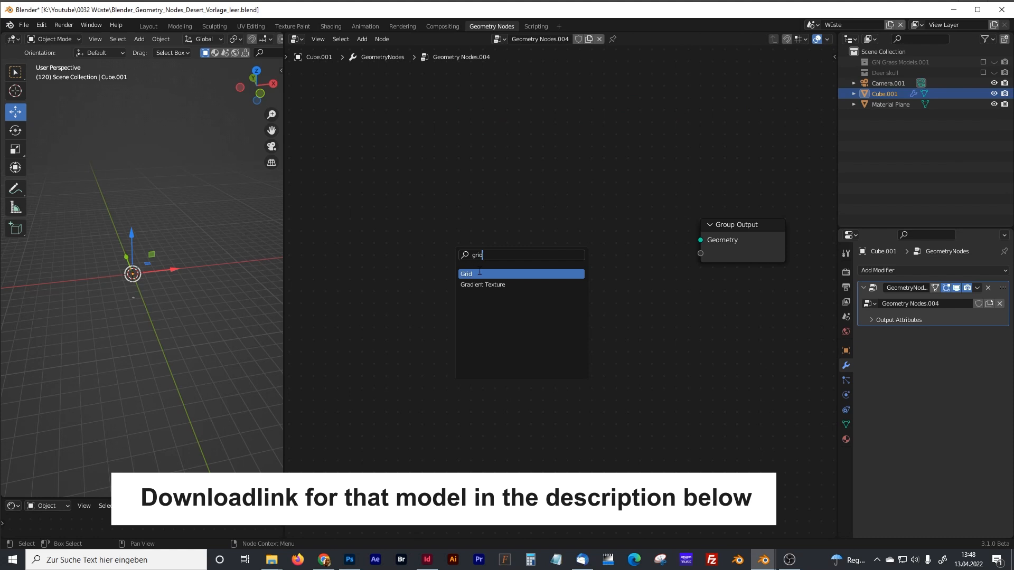
click(480, 274)
click(460, 255)
Set the Grid node's Size X and Size Y to 200 m and its Vertices X and Y to 500
click(469, 261)
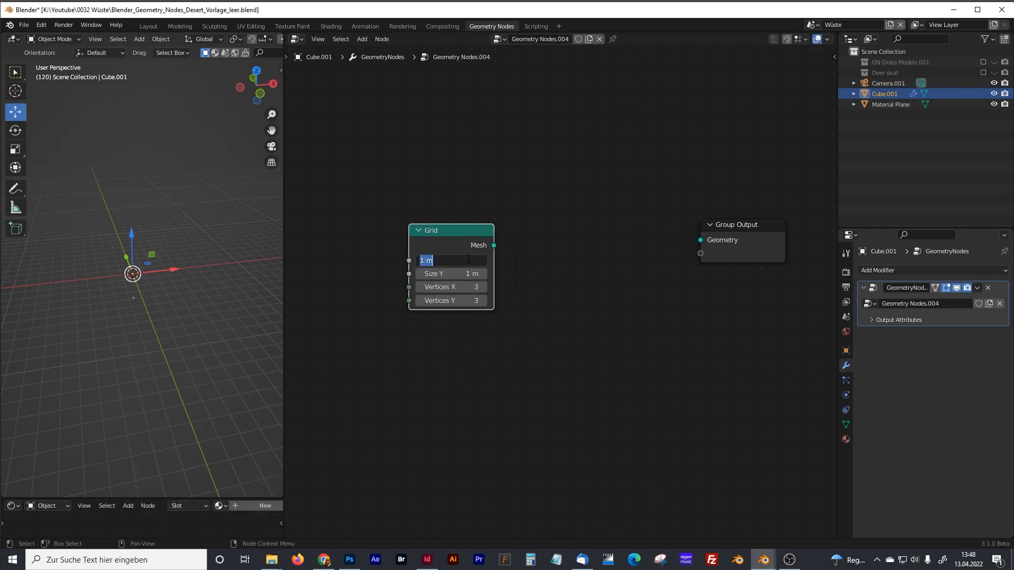
text(200)
key(Tab)
text(200)
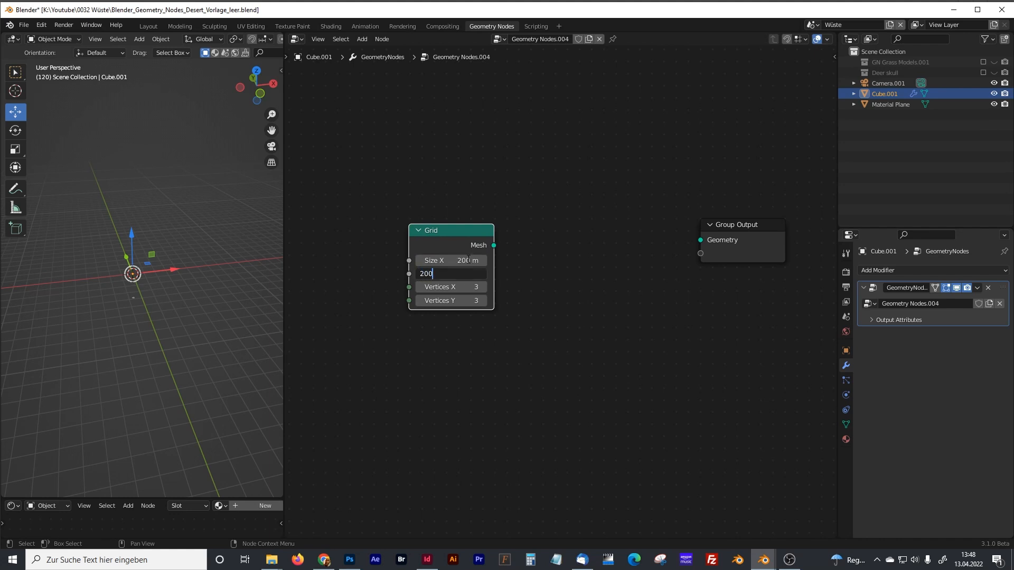
key(Return)
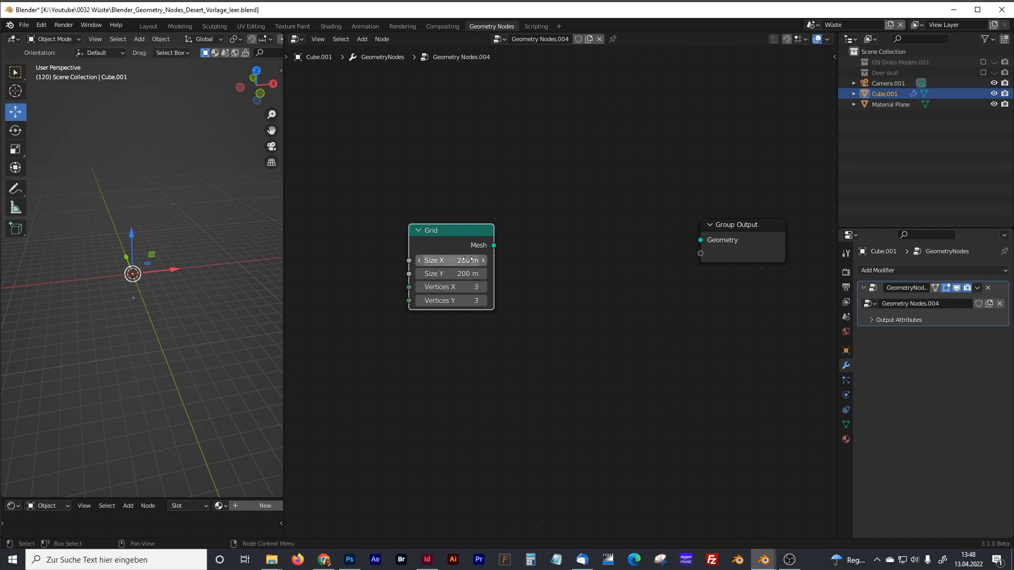
click(472, 287)
text(500)
key(Tab)
text(500)
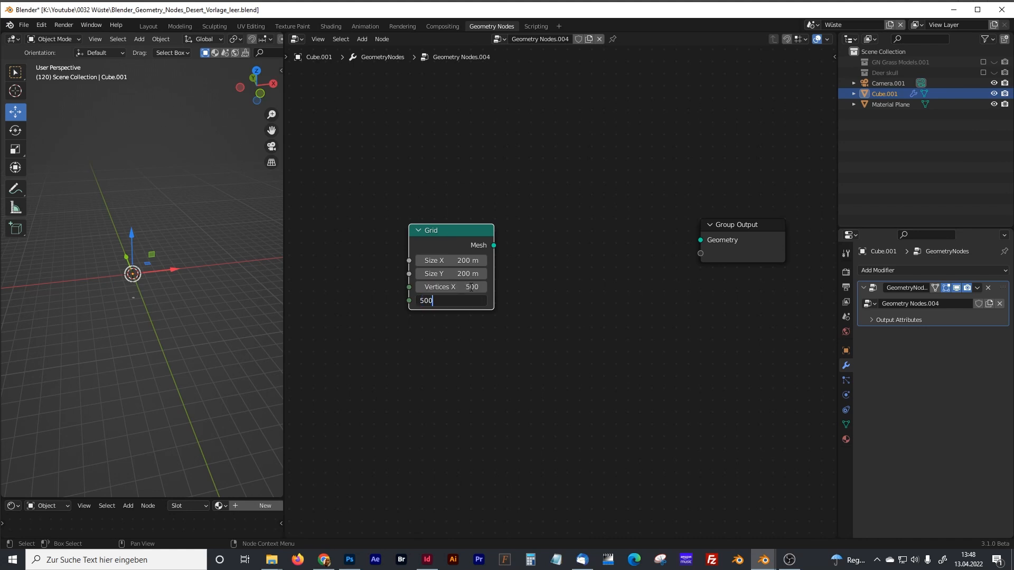
key(Return)
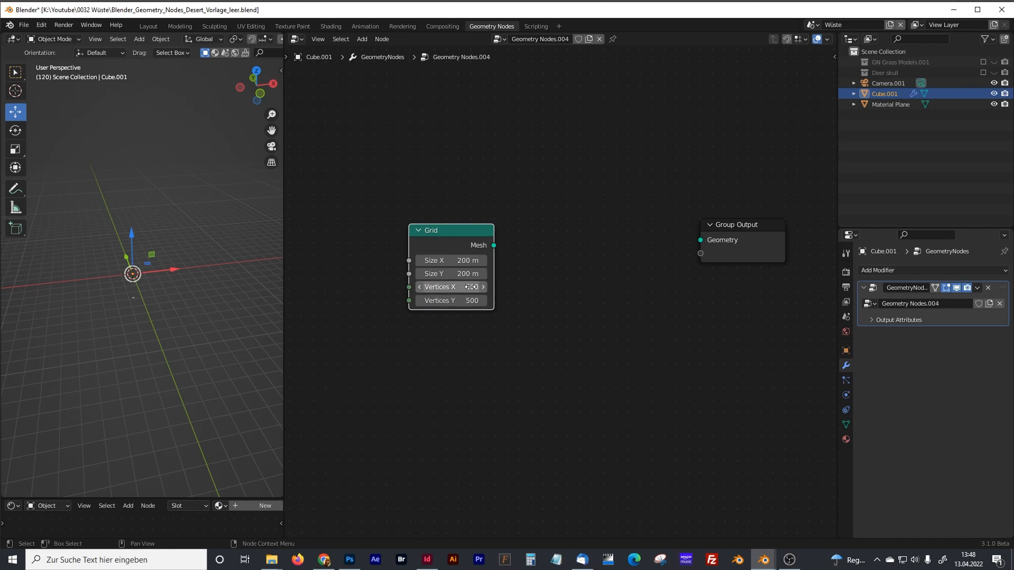
Link the Grid's Mesh output to the Group Output's Geometry and move the Group Output further away to make room
key(g)
click(455, 235)
drag(449, 237, 699, 240)
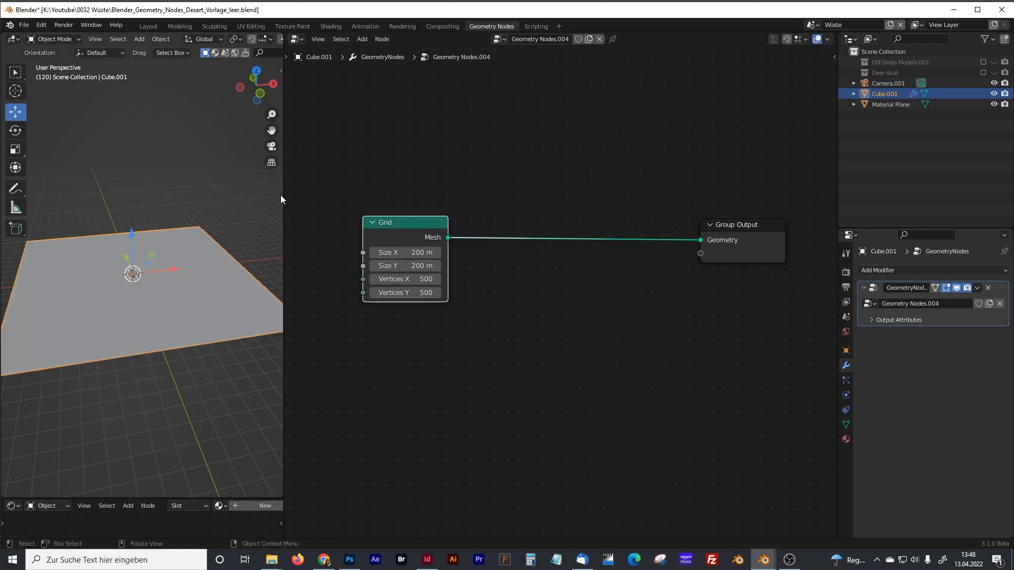
scroll(568, 285, down, 1)
middle_drag(600, 294, 487, 303)
drag(605, 239, 762, 238)
click(619, 290)
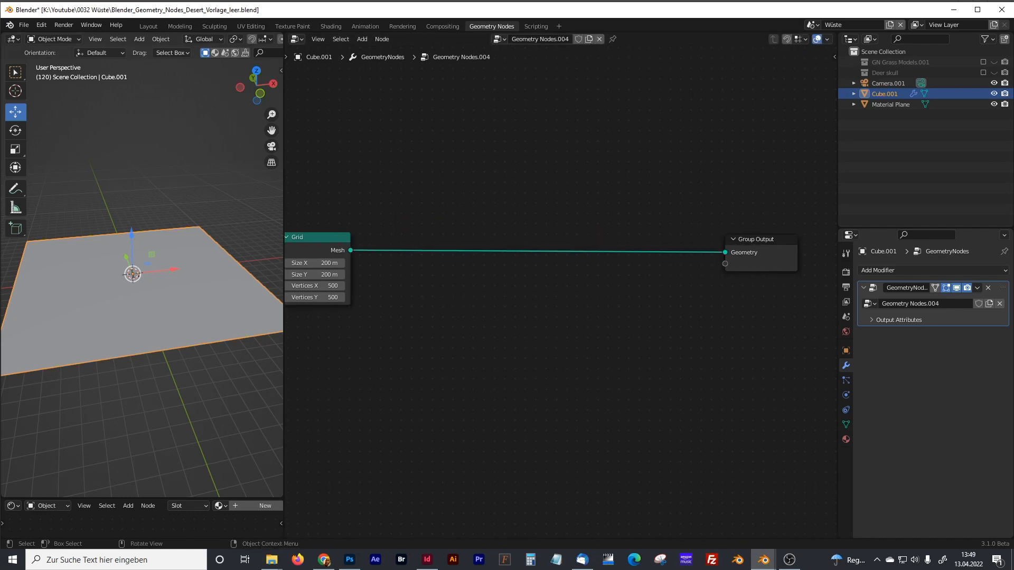
Insert a Set Position node into the link between the Grid and Group Output nodes
key(shift+a)
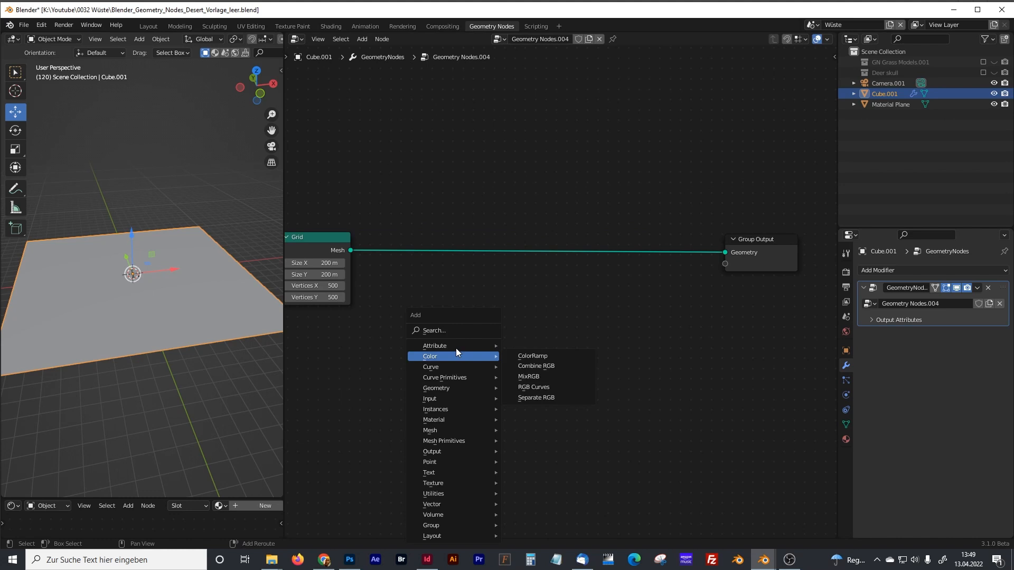
click(445, 331)
text(set)
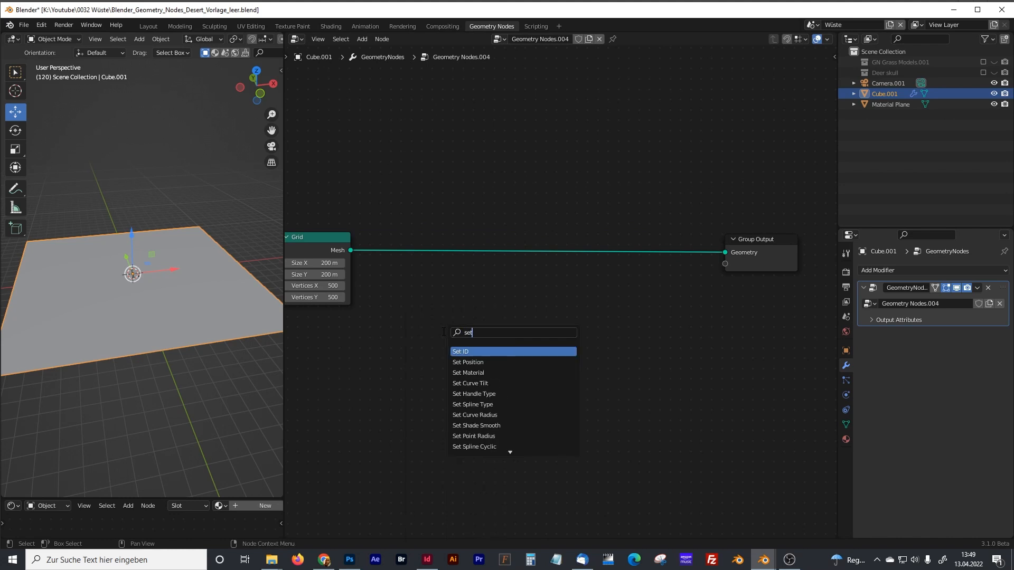
click(474, 362)
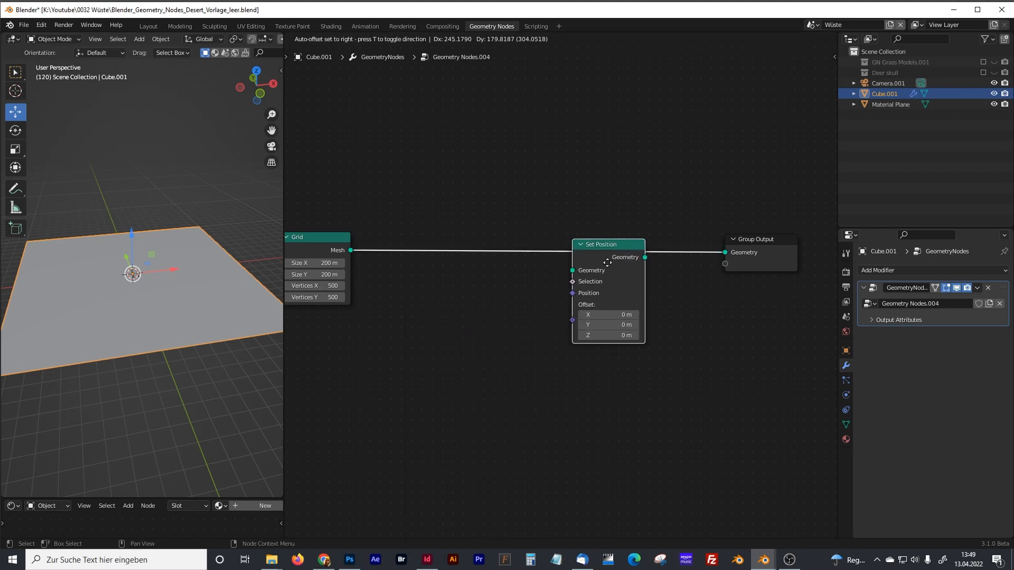
click(559, 297)
Add a Voronoi Texture node and place it below the Grid node
key(Home)
key(shift+a)
click(449, 310)
text(voronoi)
key(Return)
click(379, 331)
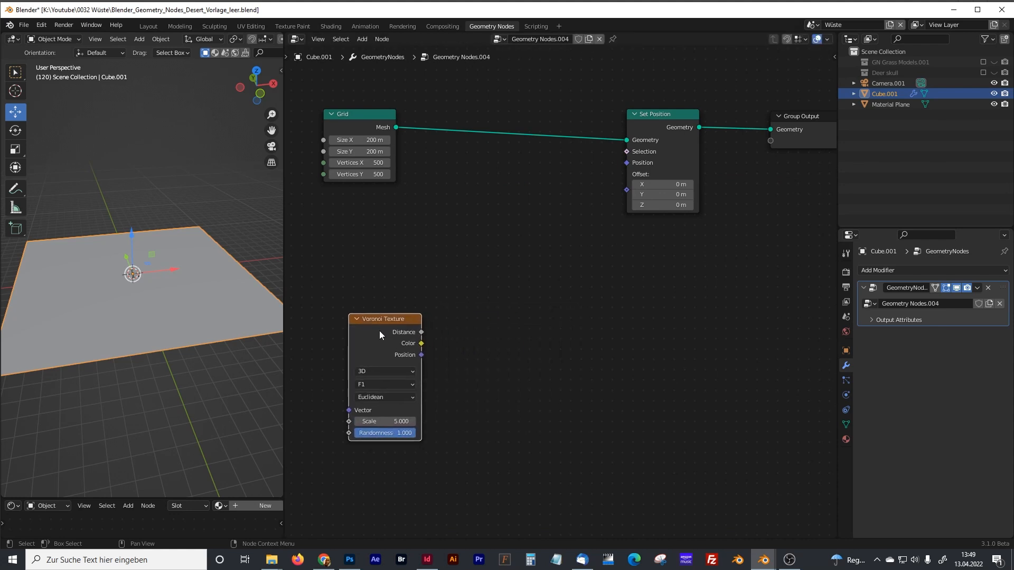
shift+middle_drag(379, 331, 408, 320)
drag(431, 315, 392, 303)
Add a Math node beside the Voronoi Texture node and set its operation to Multiply
click(510, 309)
key(shift+a)
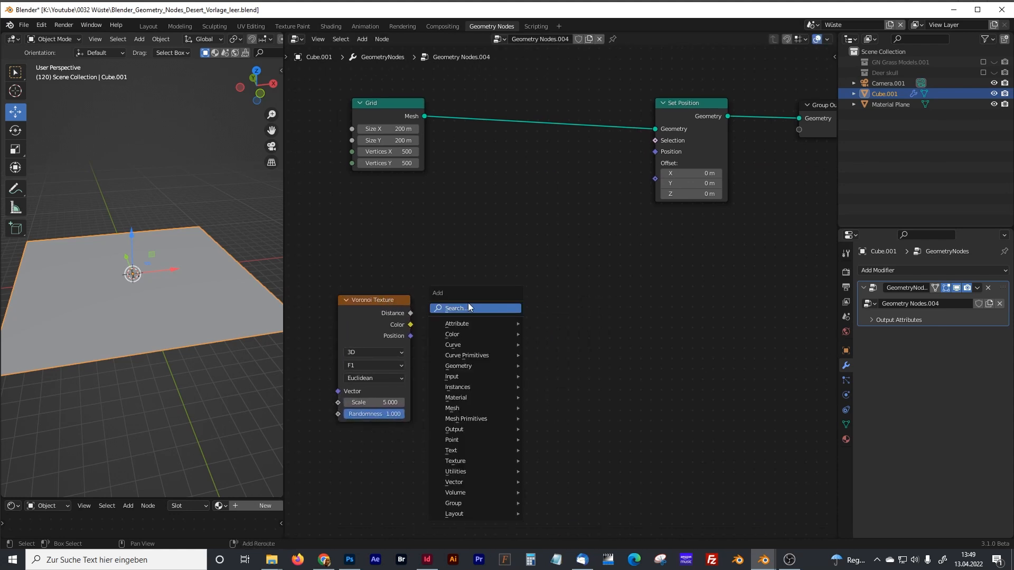
click(469, 307)
text(math)
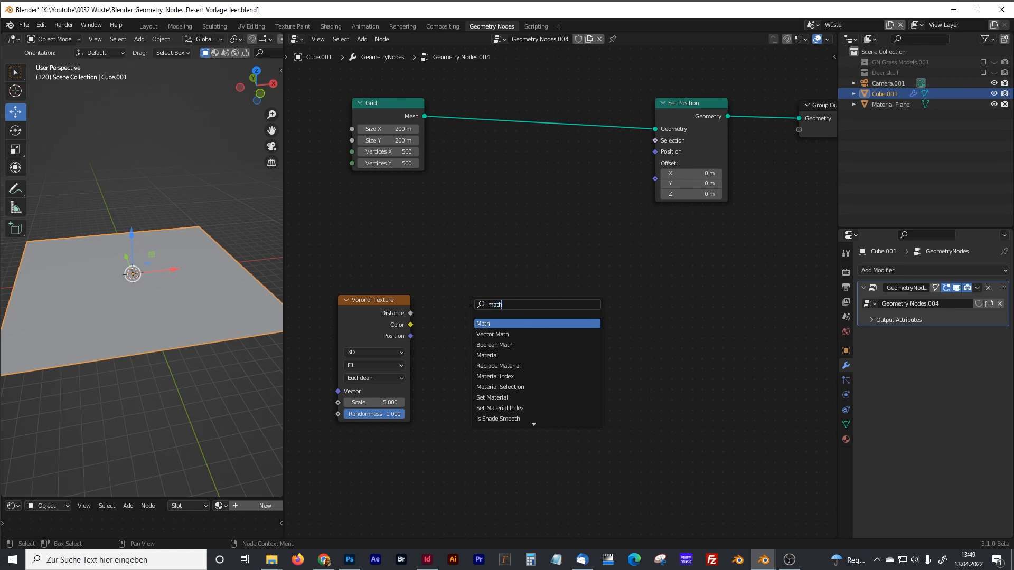
key(Return)
click(499, 362)
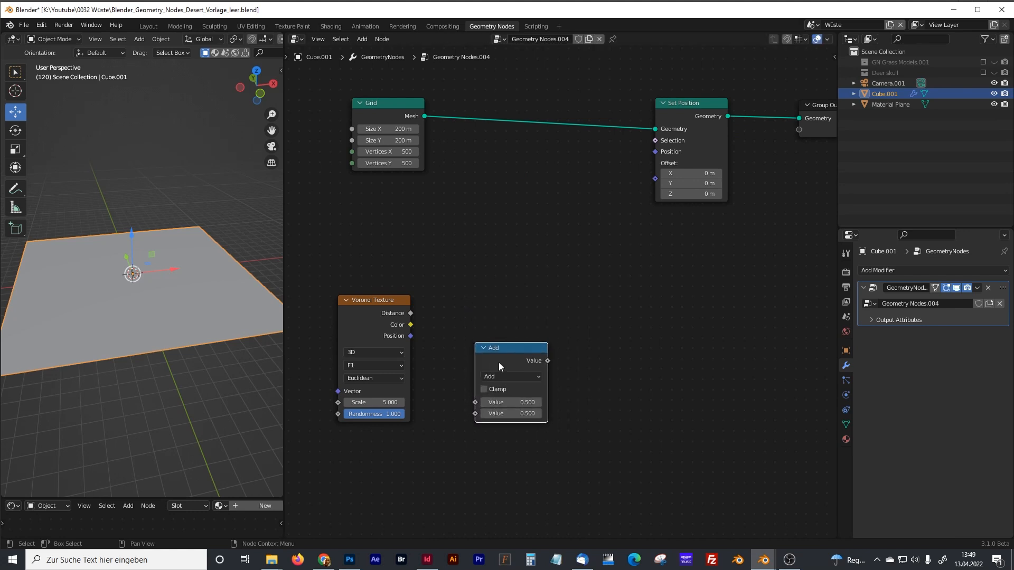
click(506, 377)
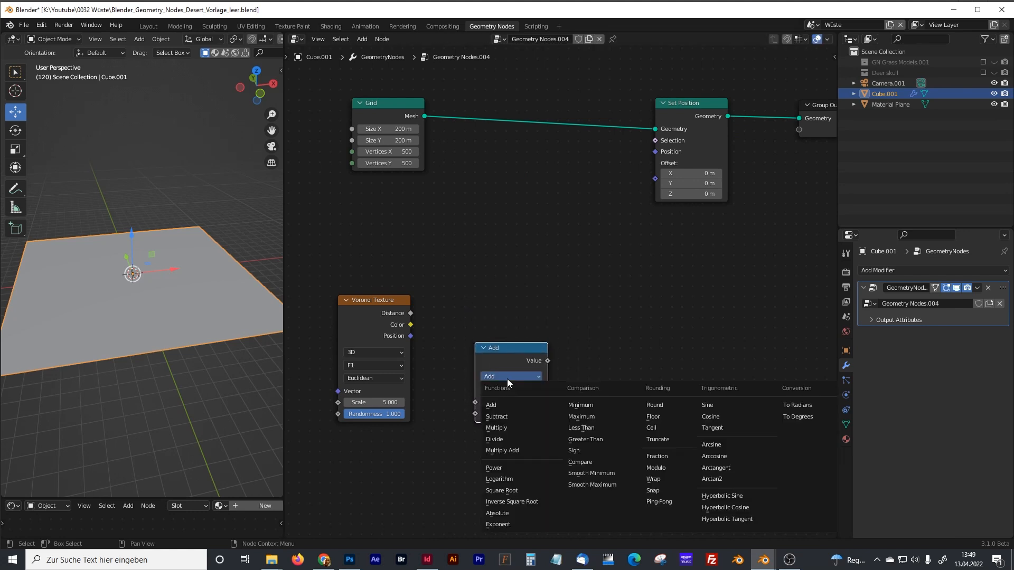
click(506, 426)
Add a Position input node above the Multiply node
key(shift+a)
click(533, 317)
text(pos)
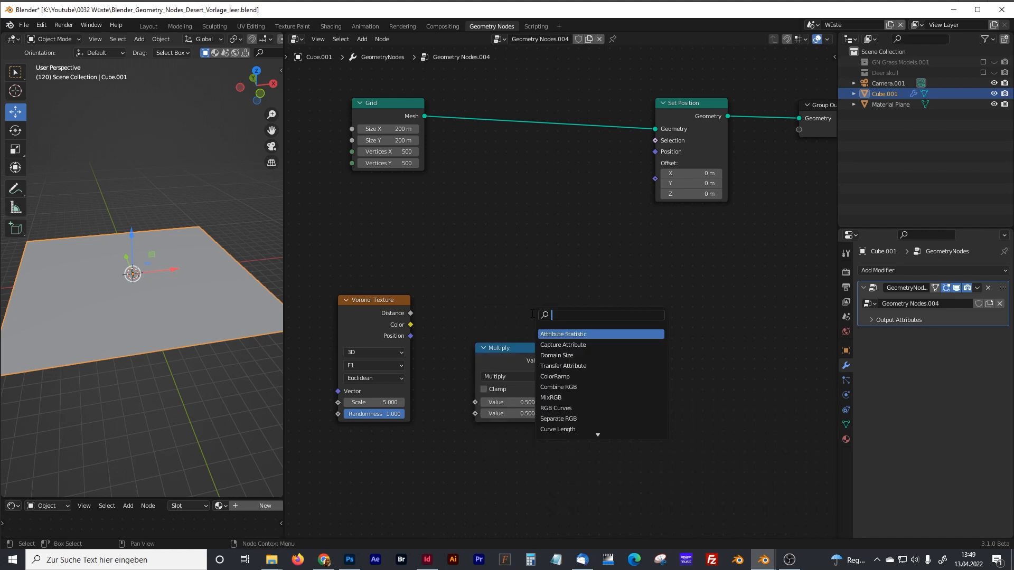
text(i)
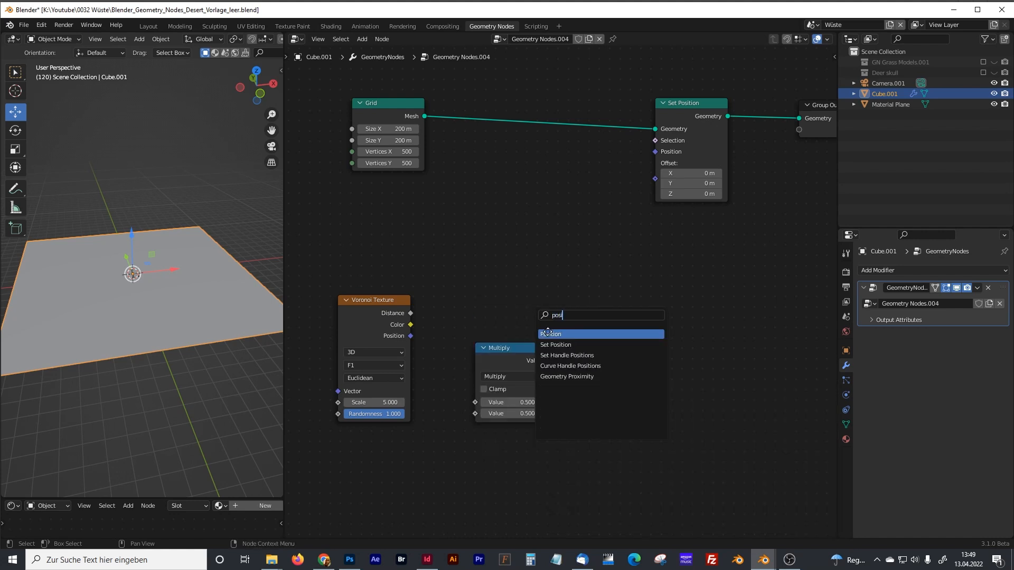
click(549, 333)
click(547, 331)
Add a Combine XYZ node to the right of the Multiply node and shift the lower group of nodes further left
middle_drag(608, 370, 541, 347)
key(shift+a)
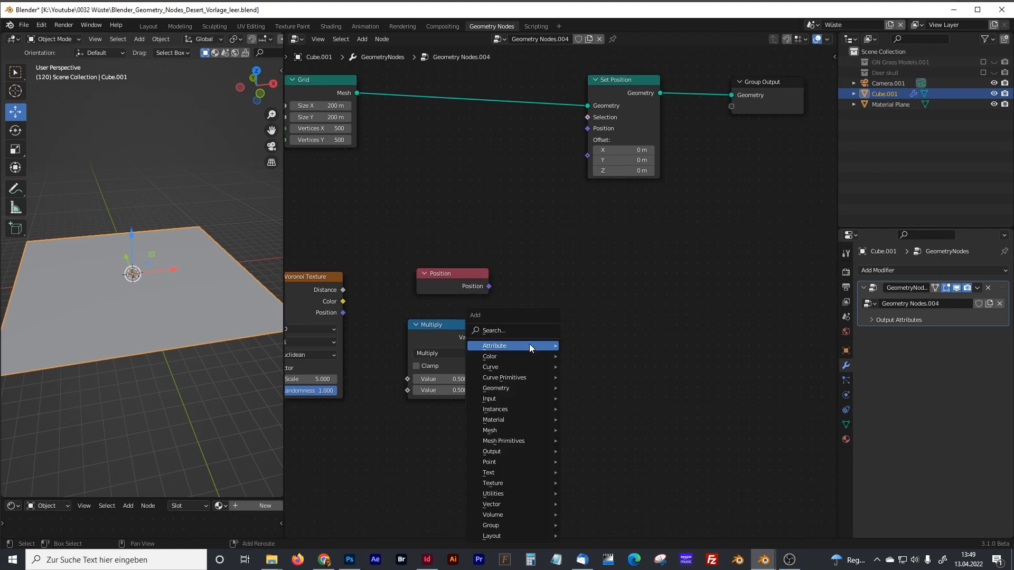
click(536, 328)
text(combi)
click(562, 359)
click(560, 354)
middle_drag(568, 297, 645, 301)
drag(375, 246, 667, 435)
drag(650, 345, 502, 353)
Add a Vector Math node with the Add operation to the right of the Combine XYZ node
click(574, 308)
key(shift+a)
text(vect)
click(577, 339)
click(602, 314)
middle_drag(475, 340, 580, 325)
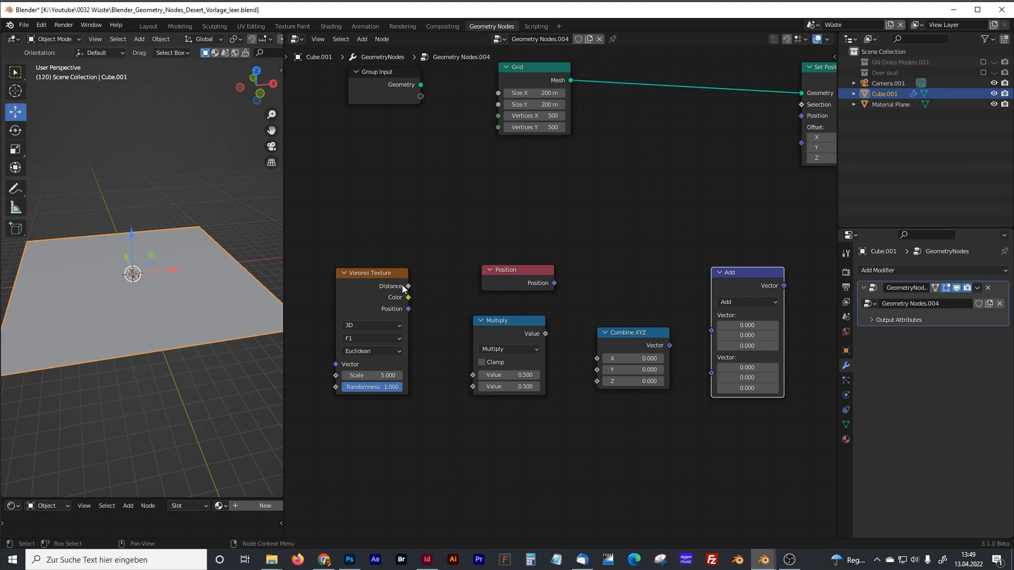
Link the Voronoi Distance to the Multiply node's first value and the Multiply result to the Combine XYZ node's Z input
mouse_move(408, 288)
drag(408, 288, 474, 375)
drag(511, 328, 574, 376)
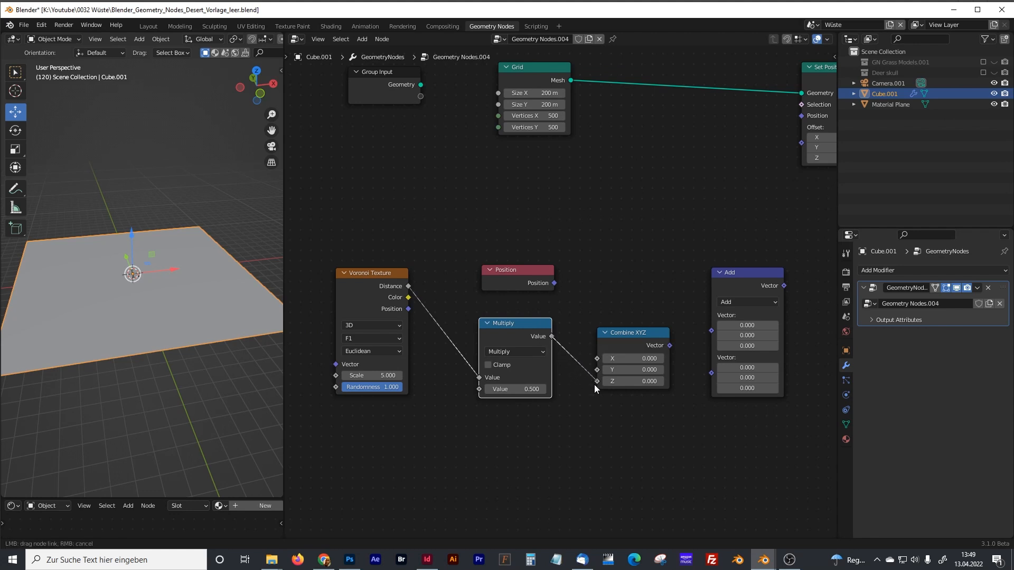
drag(594, 384, 594, 384)
Move the Position node above Combine XYZ and link Position and the Combine XYZ vector to the Add node's first and second inputs
click(522, 275)
drag(554, 283, 657, 282)
middle_drag(675, 340, 638, 334)
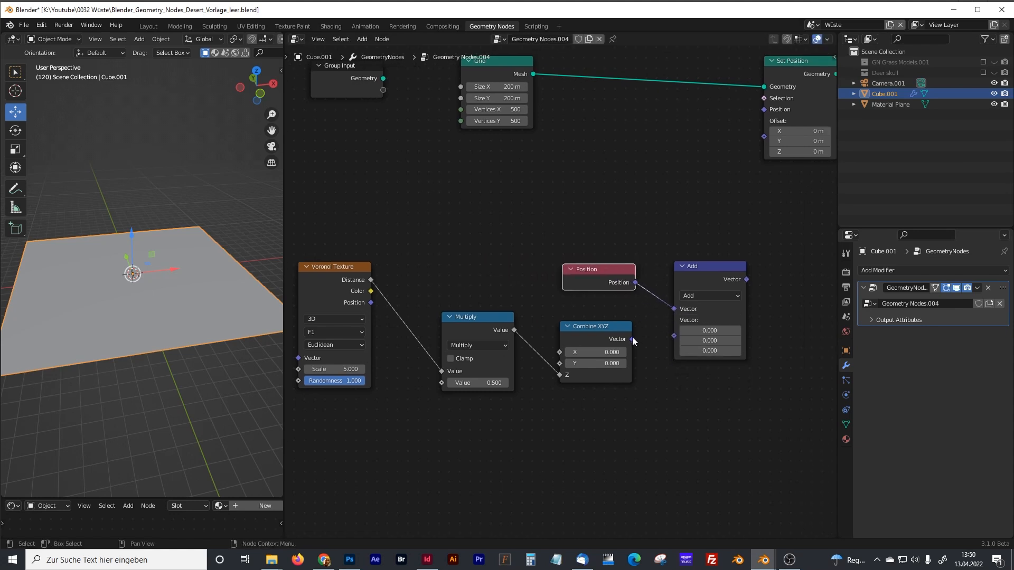
drag(632, 338, 675, 338)
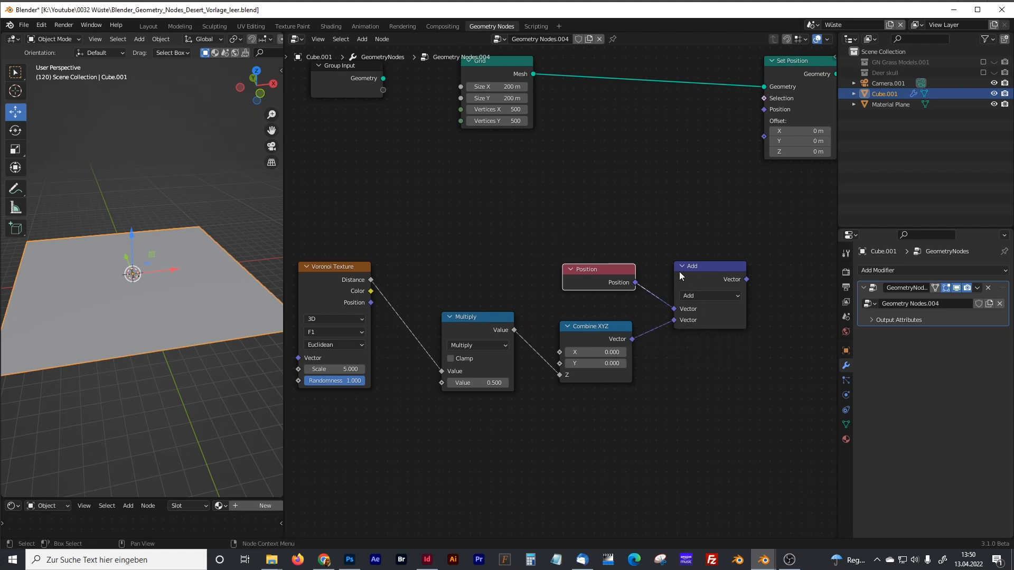
Tidy the layout by nudging the Position node and the Voronoi Texture node into place
drag(597, 269, 593, 272)
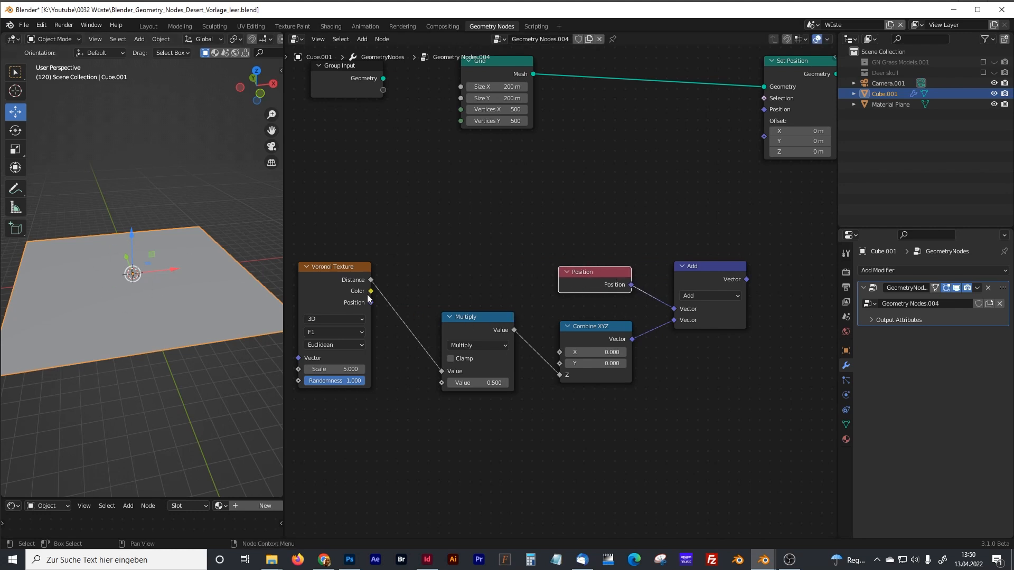
drag(328, 273, 339, 274)
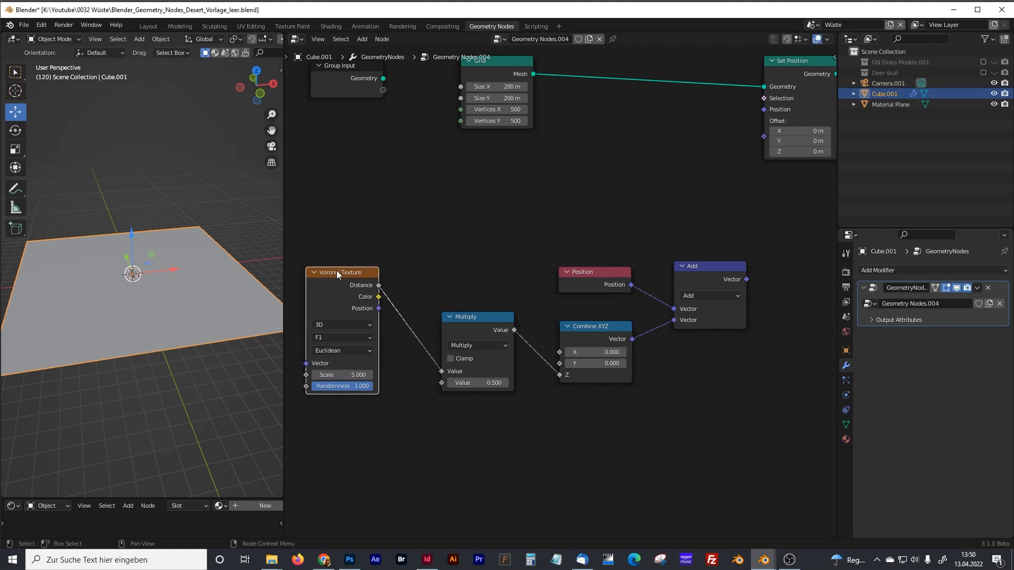
middle_drag(567, 256, 497, 256)
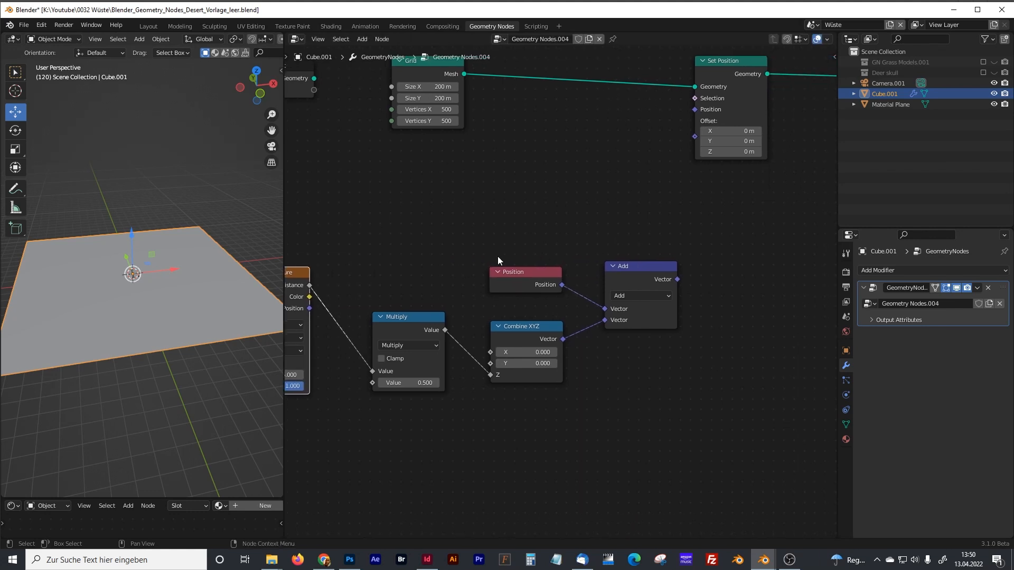
Shift the displacement nodes further from Set Position and link the Add node's Vector output to the Set Position node's Position input
drag(676, 243, 295, 422)
drag(655, 268, 695, 109)
click(585, 184)
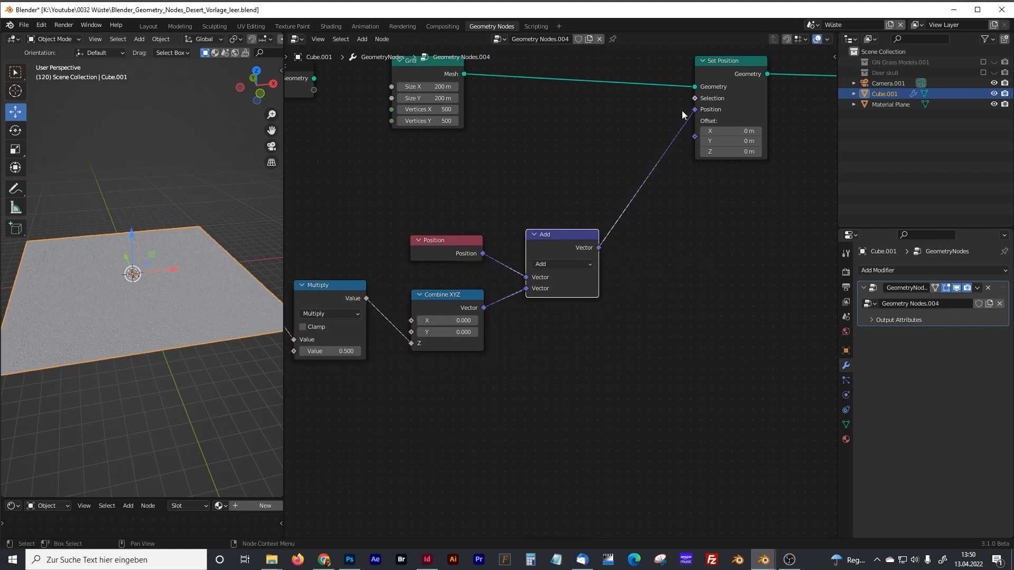
Switch the Voronoi Texture node's dimensions to 4D and nudge the node slightly closer to the Multiply node
scroll(166, 283, up, 3)
mouse_move(167, 336)
shift+middle_down()
mouse_move(210, 282)
mouse_move(182, 328)
shift+middle_up()
scroll(161, 338, up, 3)
shift+middle_drag(362, 244, 481, 258)
scroll(212, 282, down, 3)
shift+middle_drag(367, 215, 441, 216)
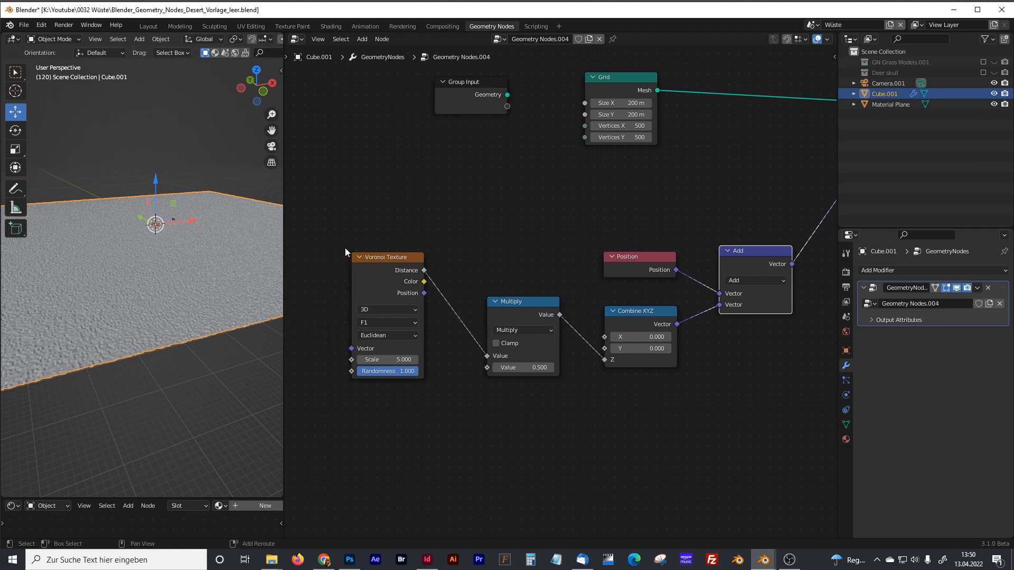
scroll(381, 325, up, 2)
middle_drag(407, 320, 462, 302)
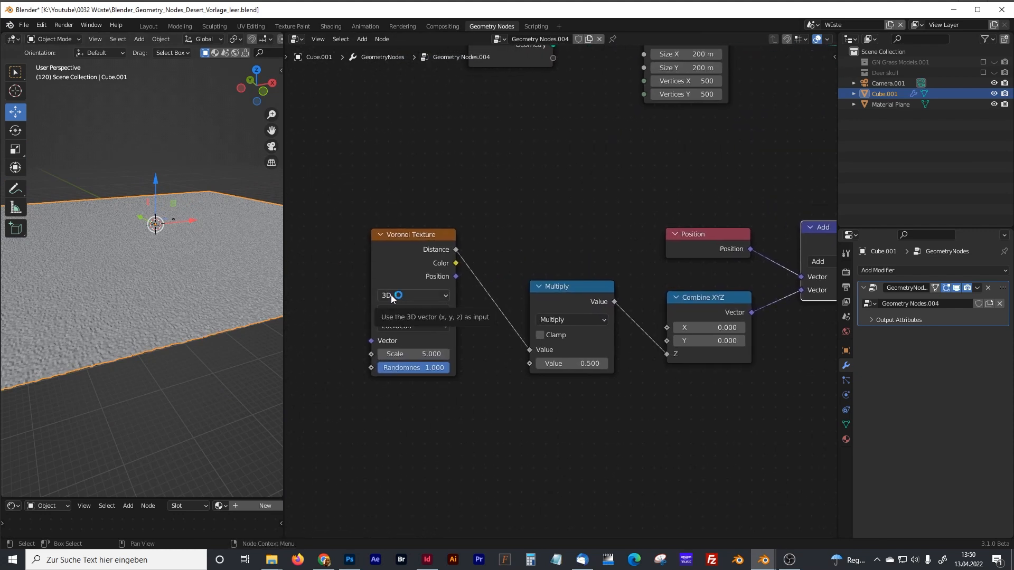
click(392, 297)
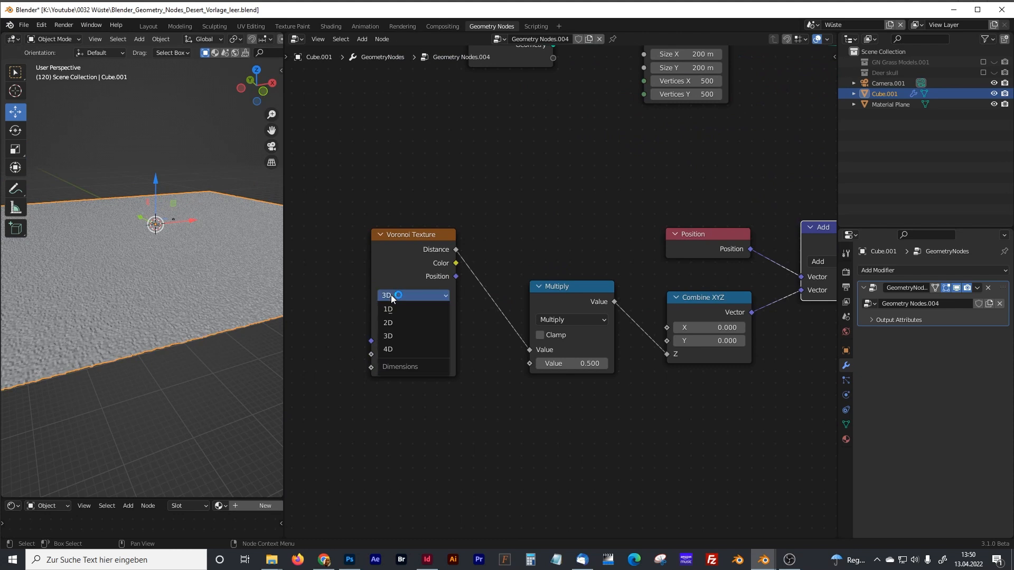
click(399, 348)
mouse_move(423, 235)
mouse_down()
mouse_move(432, 259)
mouse_move(432, 245)
mouse_up()
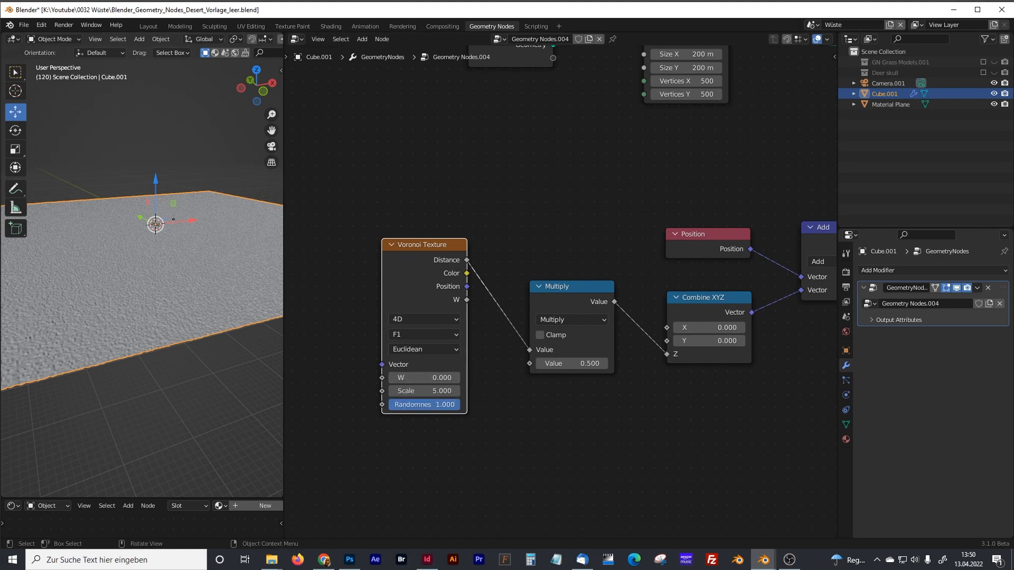
Set the Voronoi Texture scale to 0.07 and shift the node a little closer to the Multiply node
scroll(422, 445, up, 3)
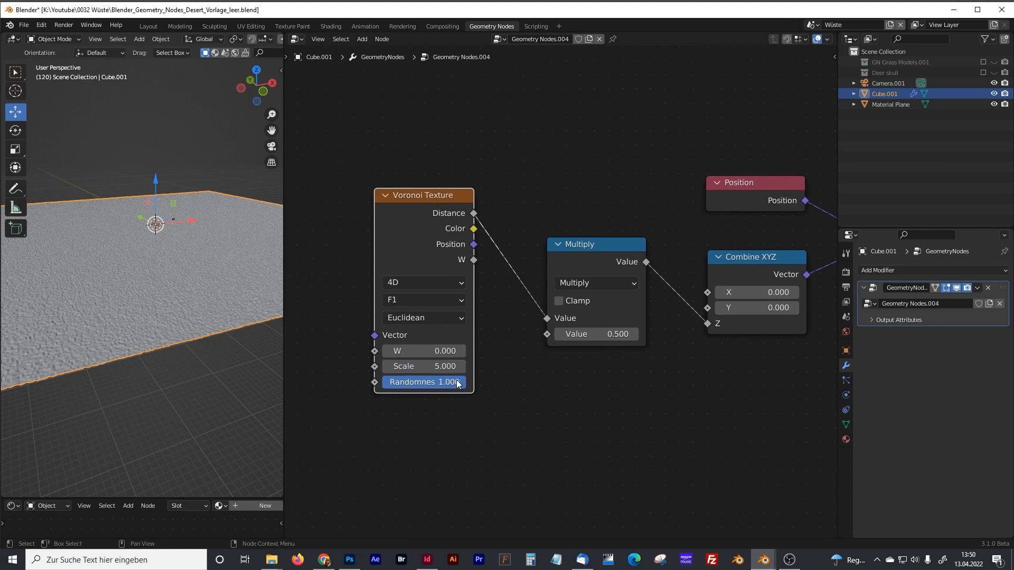
click(449, 367)
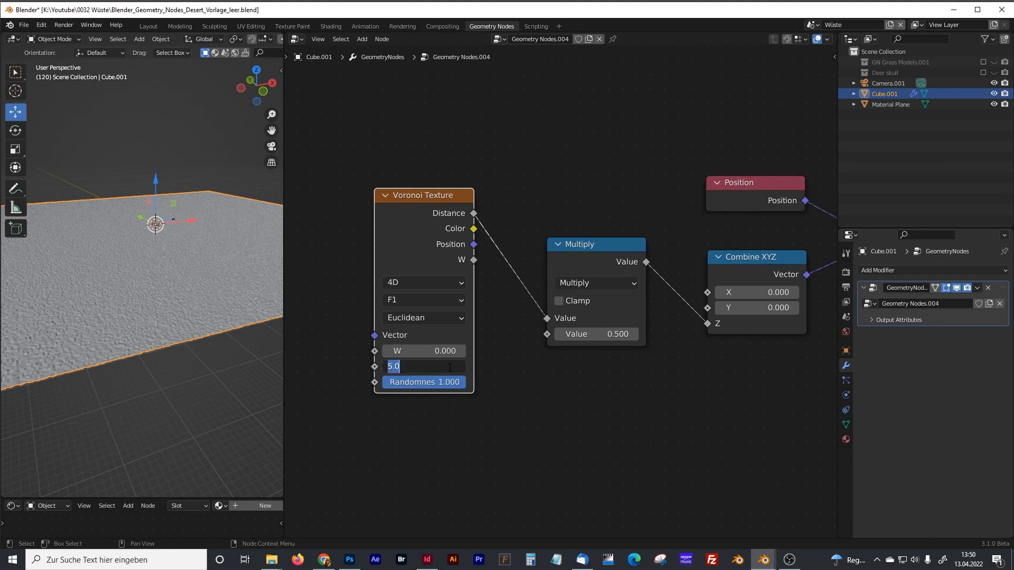
text(0.07)
key(Return)
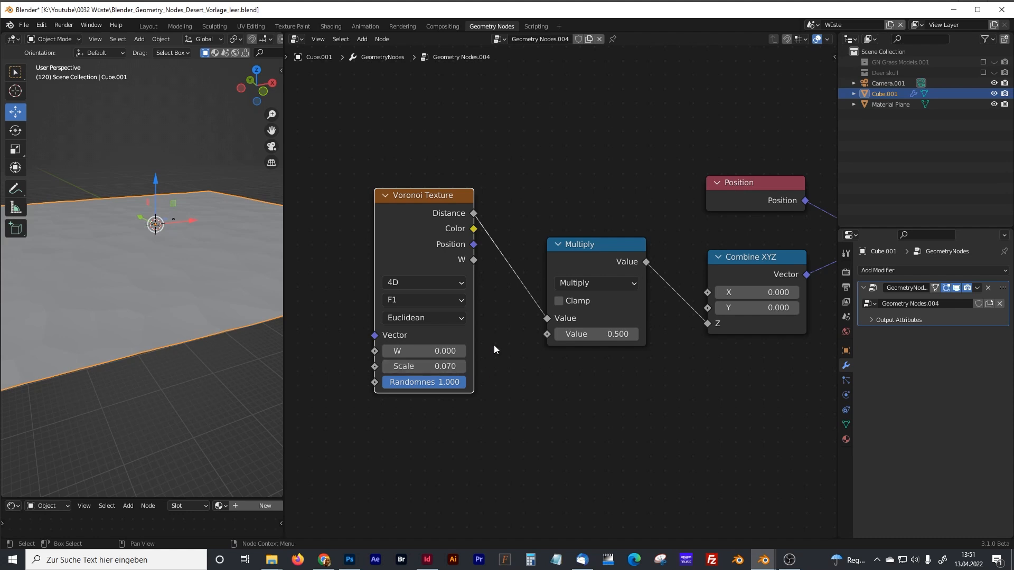
drag(414, 197, 434, 220)
Nudge the Multiply node and set its second value to 8 to raise the dune height
scroll(474, 205, down, 3)
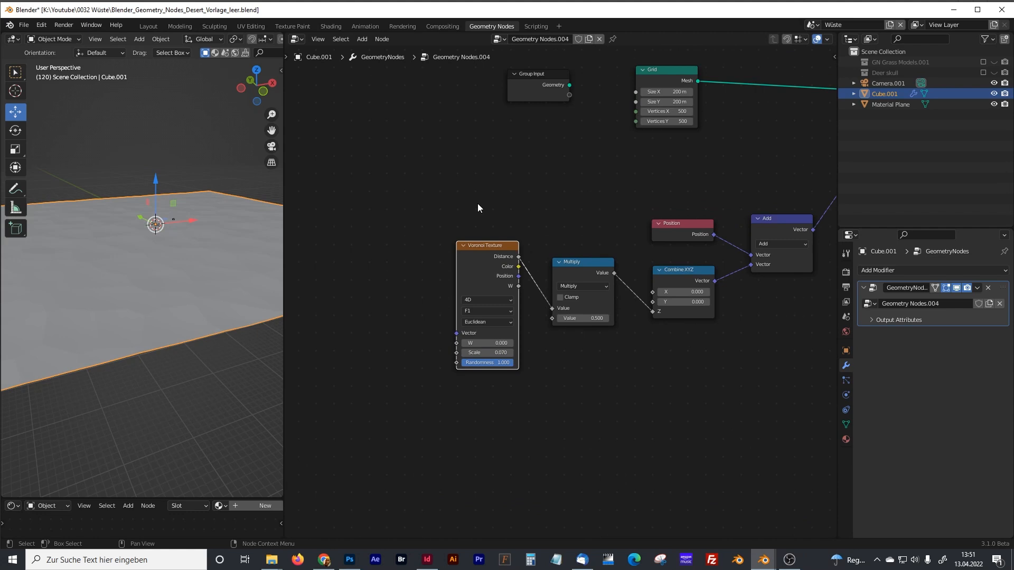
scroll(531, 261, up, 2)
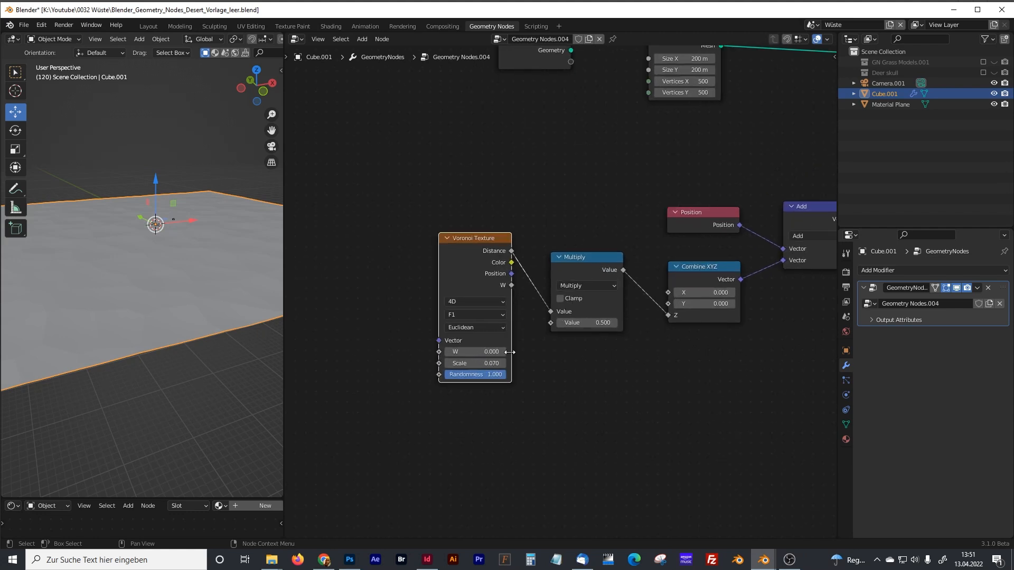
middle_drag(731, 186, 525, 261)
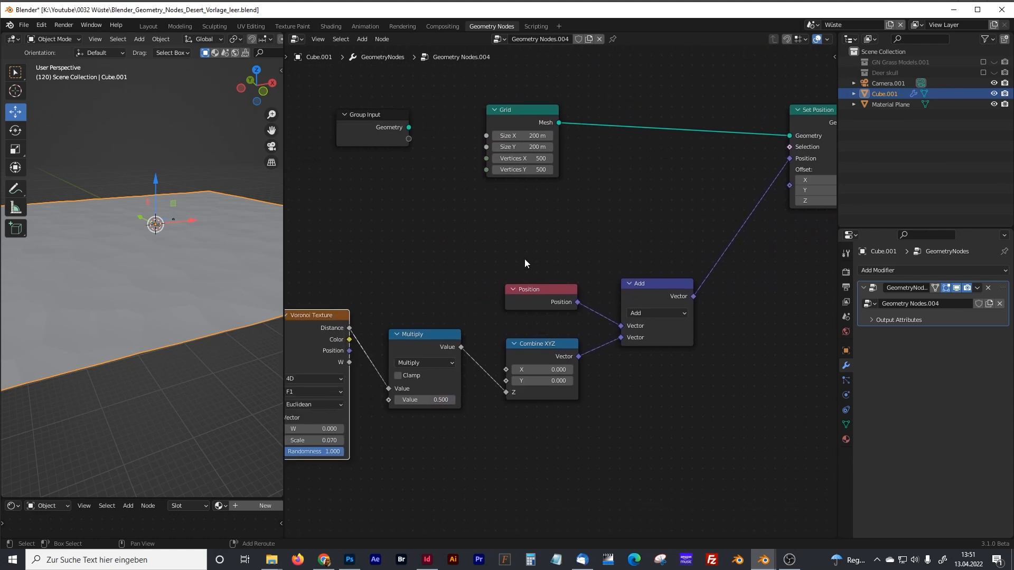
shift+scroll(524, 262, left, 5)
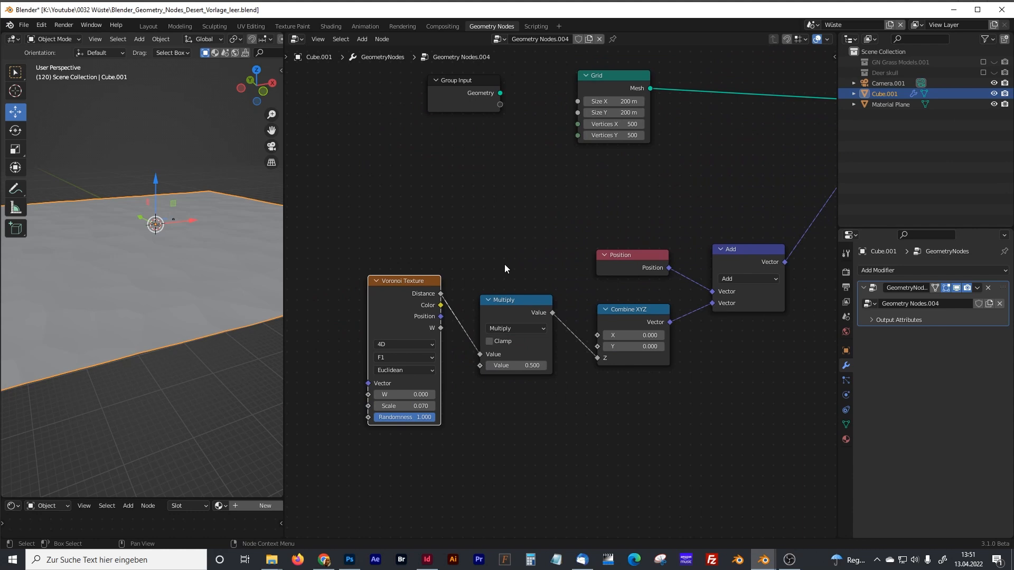
middle_drag(458, 429, 463, 403)
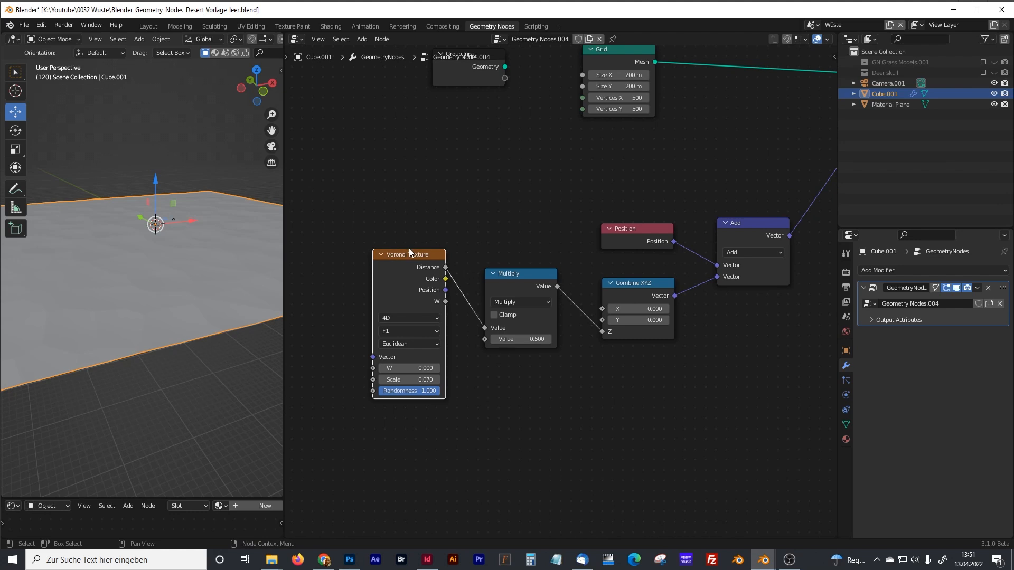
scroll(512, 285, up, 2)
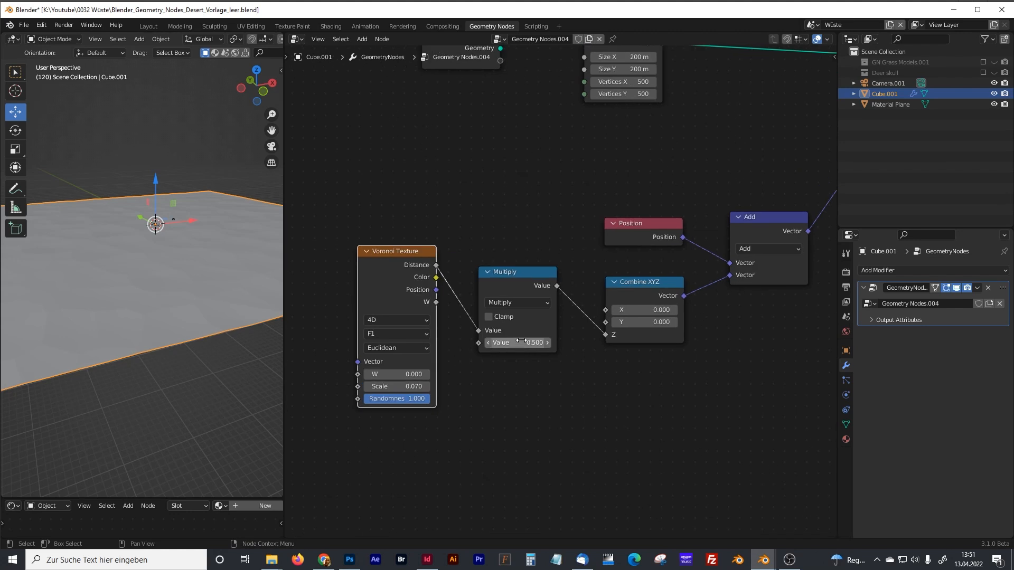
drag(511, 269, 509, 262)
click(528, 347)
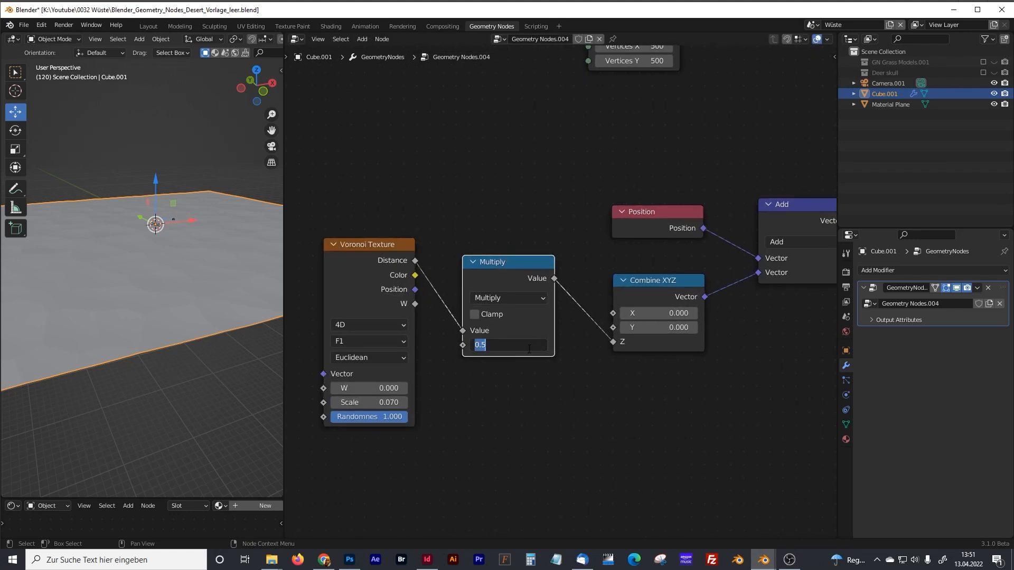
text(8)
key(Return)
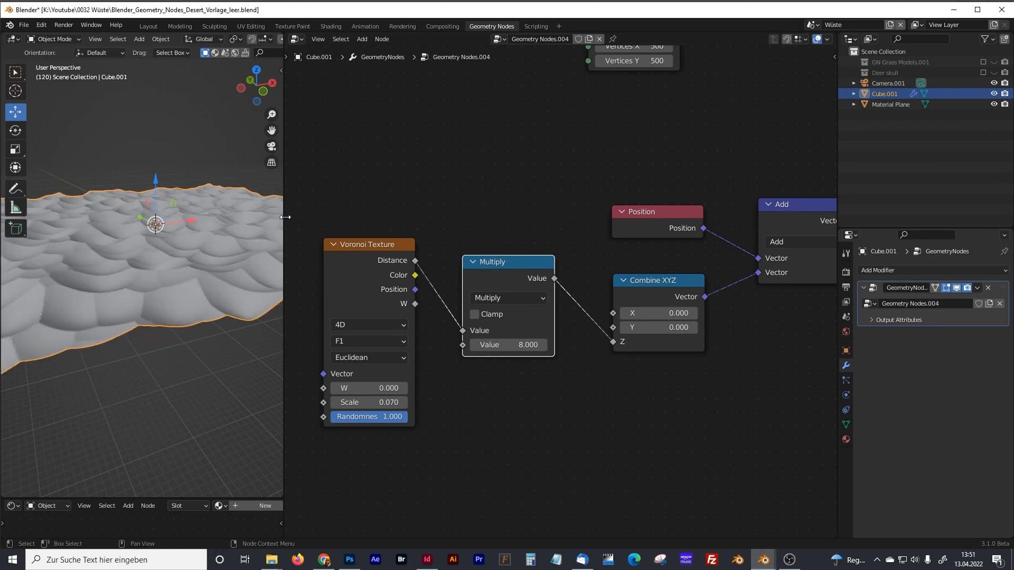
Join the Voronoi Texture, Multiply, Position, Combine XYZ and Add nodes in a common frame
drag(284, 220, 394, 226)
middle_drag(272, 248, 252, 250)
drag(395, 185, 270, 186)
scroll(515, 233, down, 2)
drag(345, 197, 752, 410)
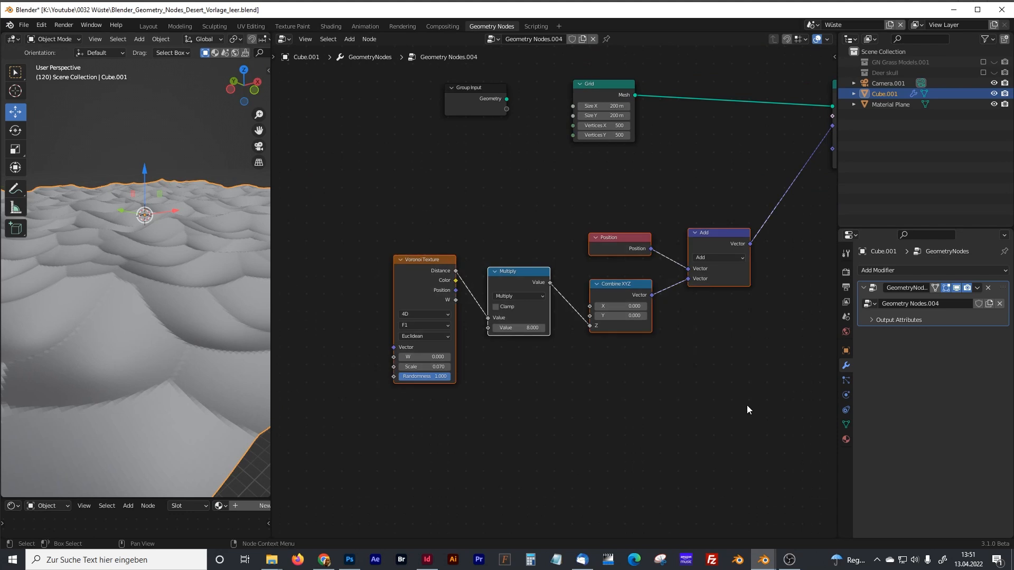
key(ctrl+j)
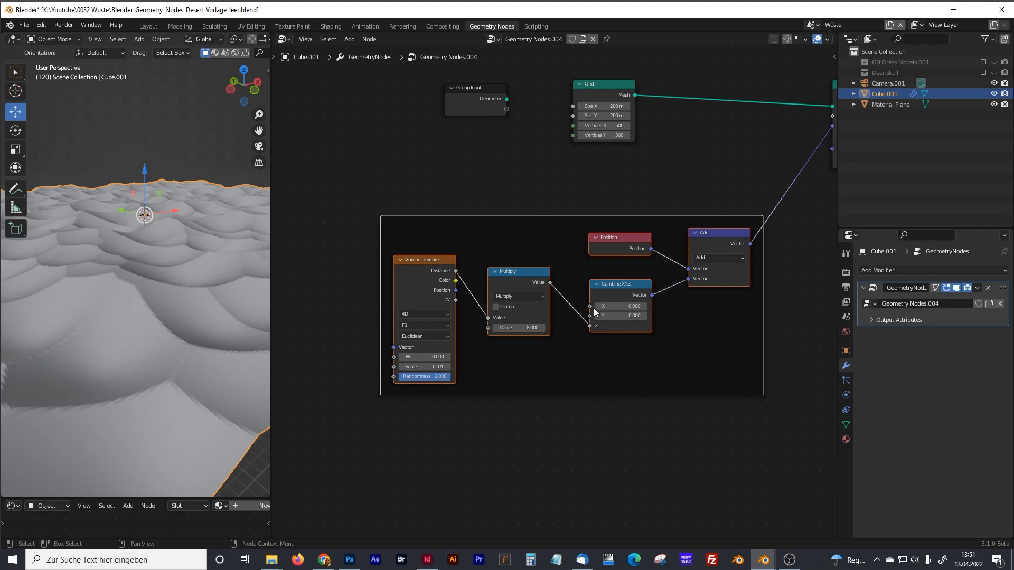
Label the new frame "Desert Base Shape"
click(554, 230)
key(F2)
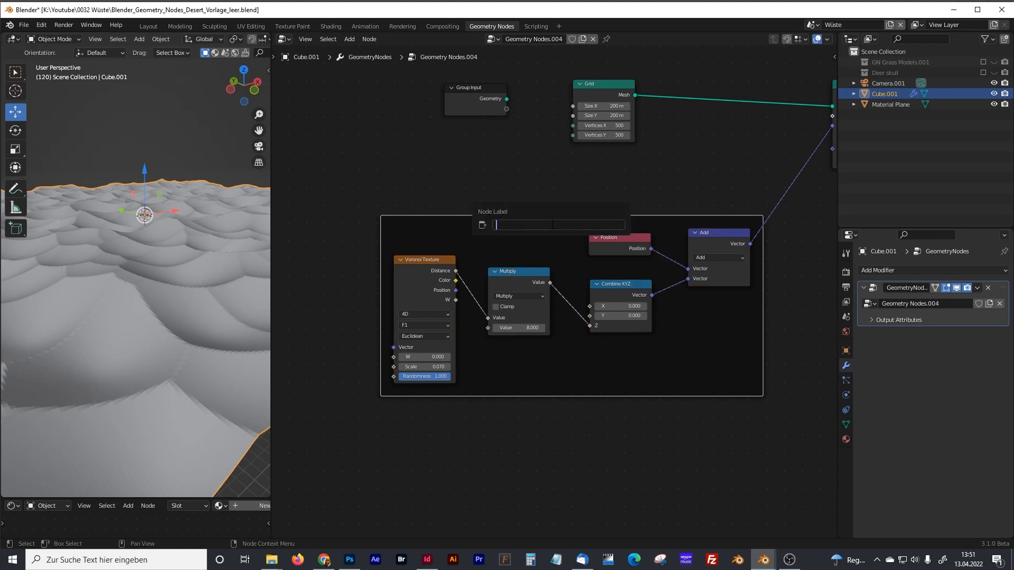
text(Des)
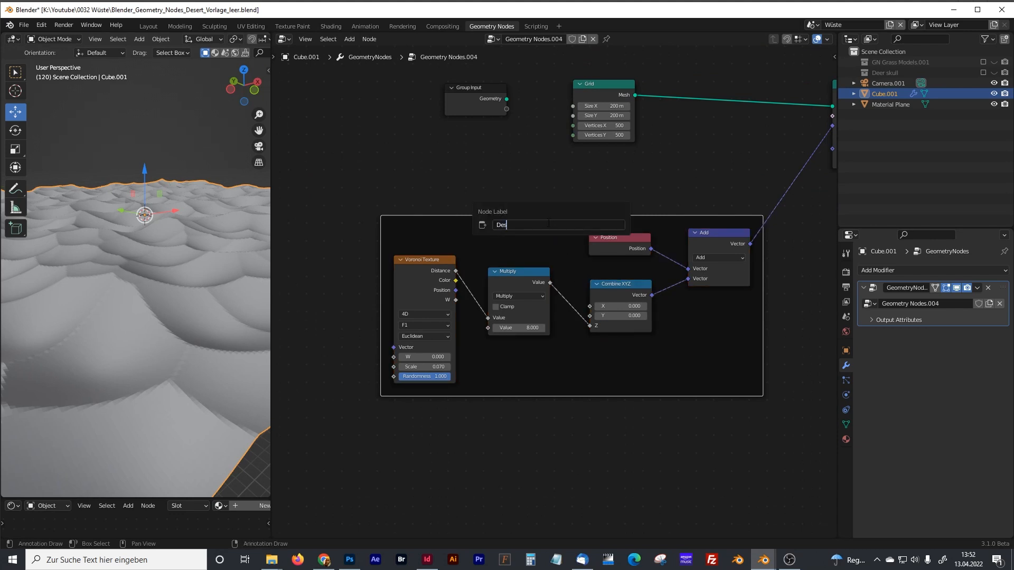
text(ert B)
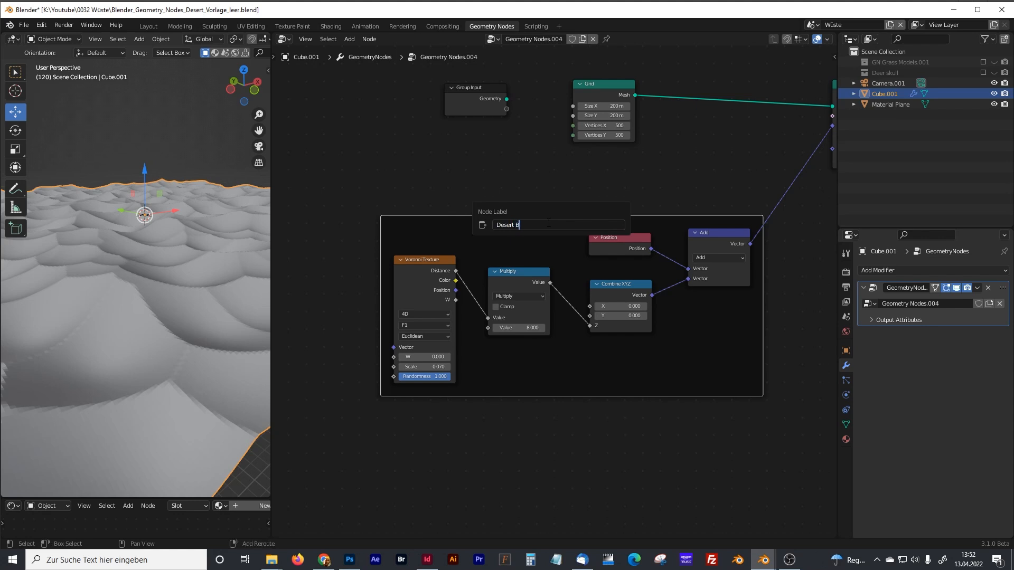
text(ase Shape)
key(Return)
Duplicate the Desert Base Shape frame with all its nodes and place the copy directly below the original
scroll(547, 223, down, 3)
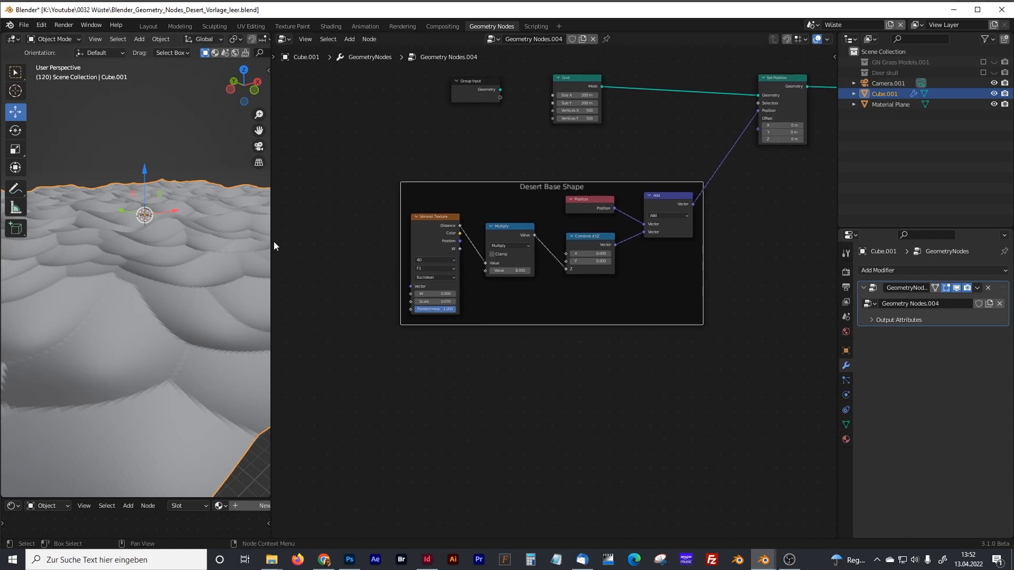
drag(271, 240, 351, 240)
mouse_move(250, 268)
middle_down()
mouse_move(255, 312)
mouse_move(249, 287)
middle_up()
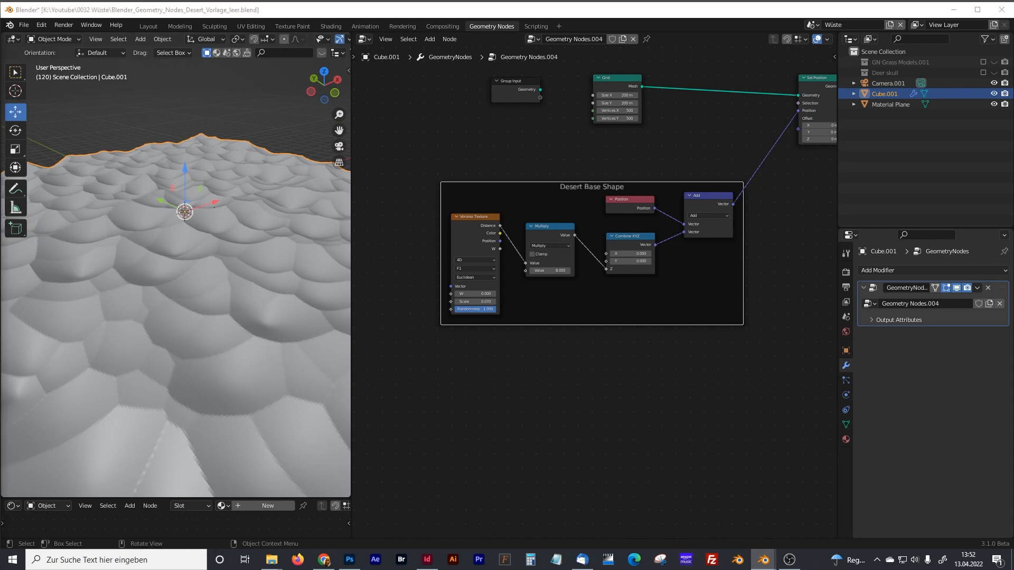
drag(403, 176, 754, 346)
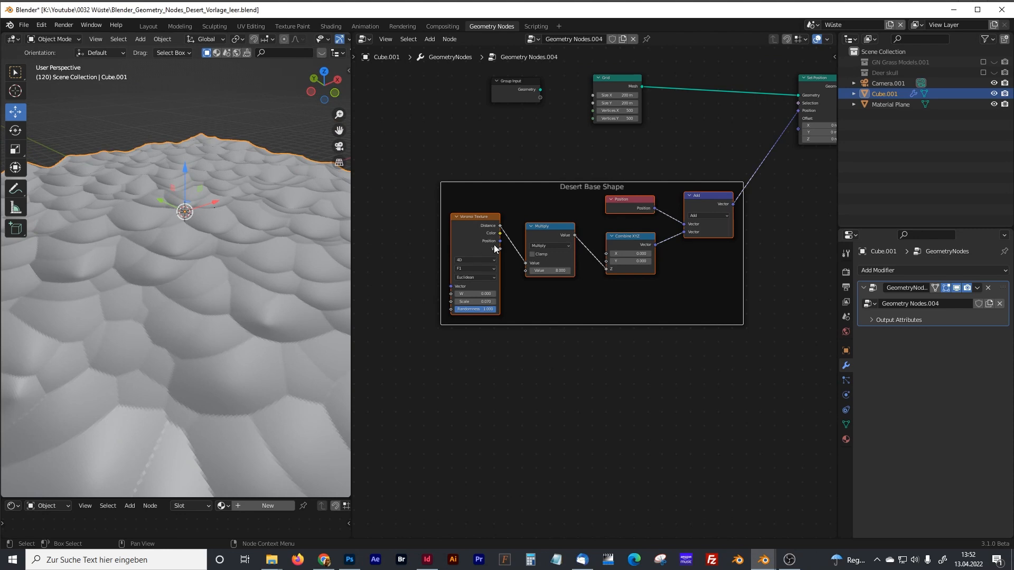
click(419, 171)
drag(376, 161, 781, 340)
key(shift+d)
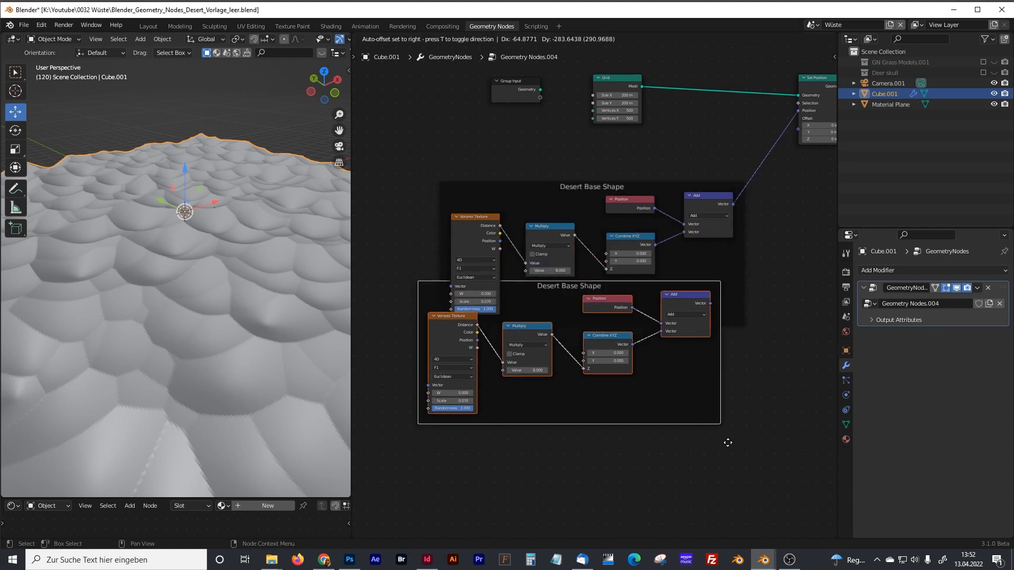
click(744, 496)
click(422, 354)
Enlarge the 3D viewport to inspect the dunes, and nudge the Voronoi Texture and Multiply nodes in the duplicated frame
drag(352, 177, 400, 177)
middle_drag(316, 237, 283, 268)
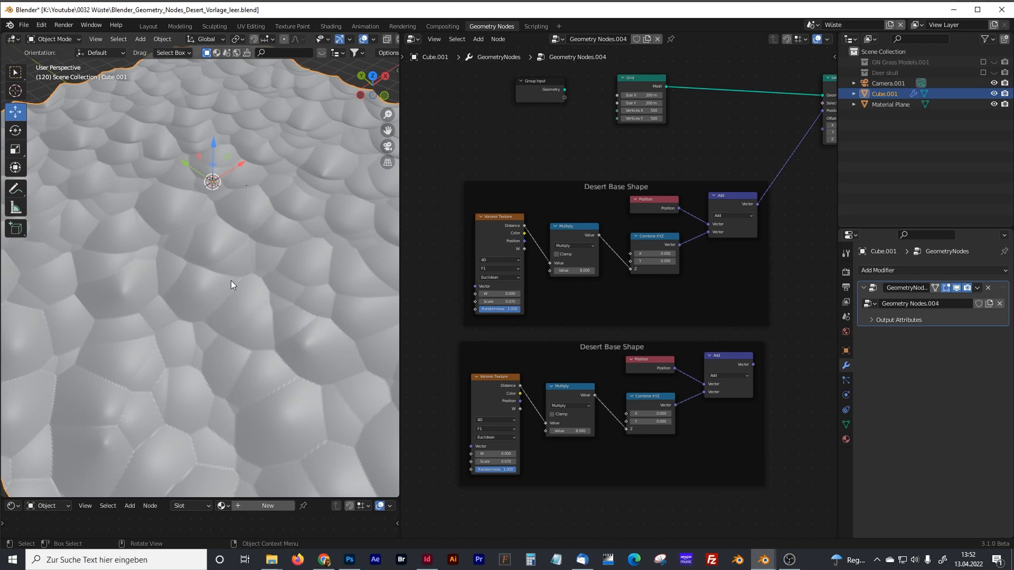
middle_drag(236, 308, 232, 293)
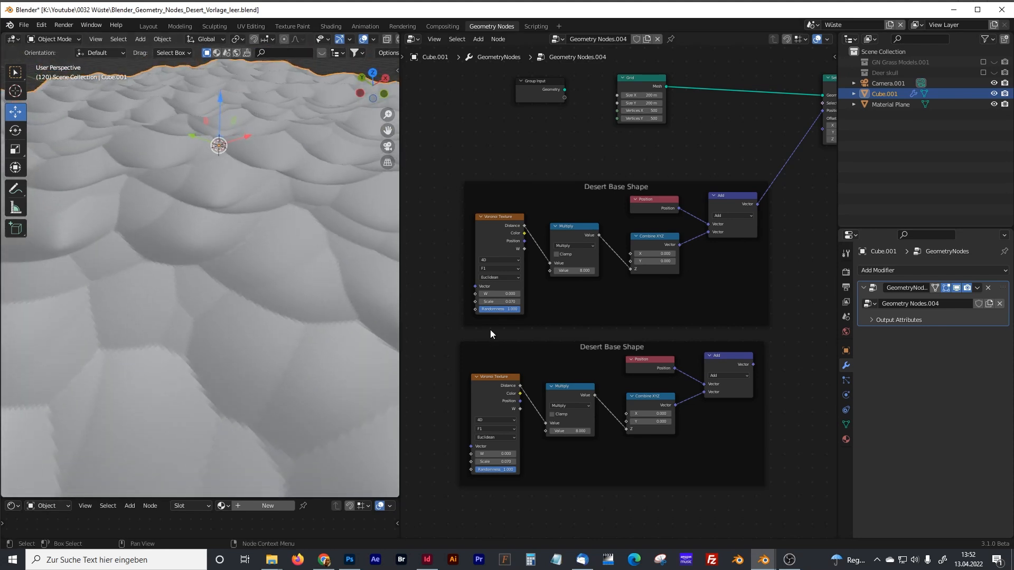
scroll(576, 341, up, 3)
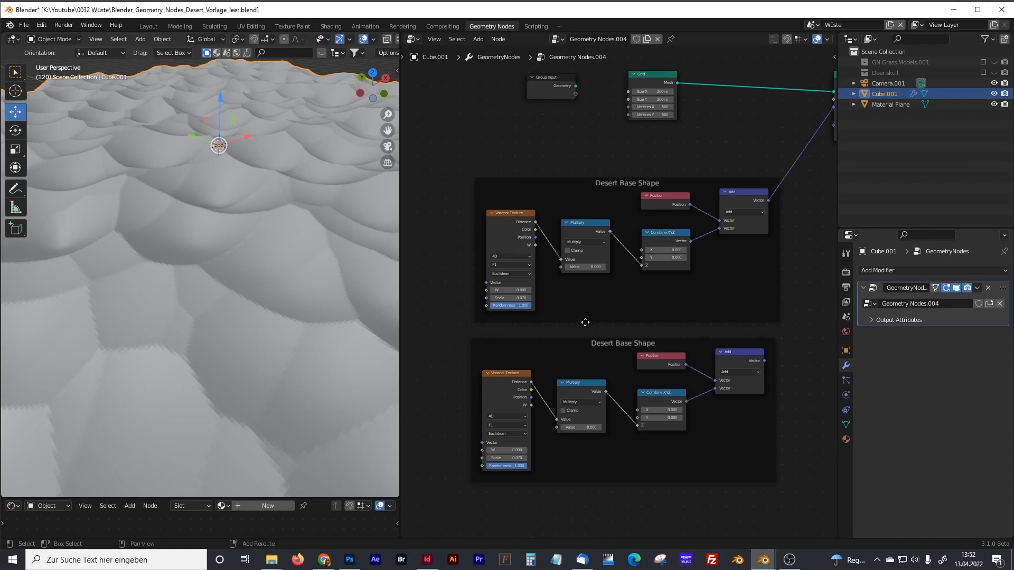
drag(537, 325, 533, 321)
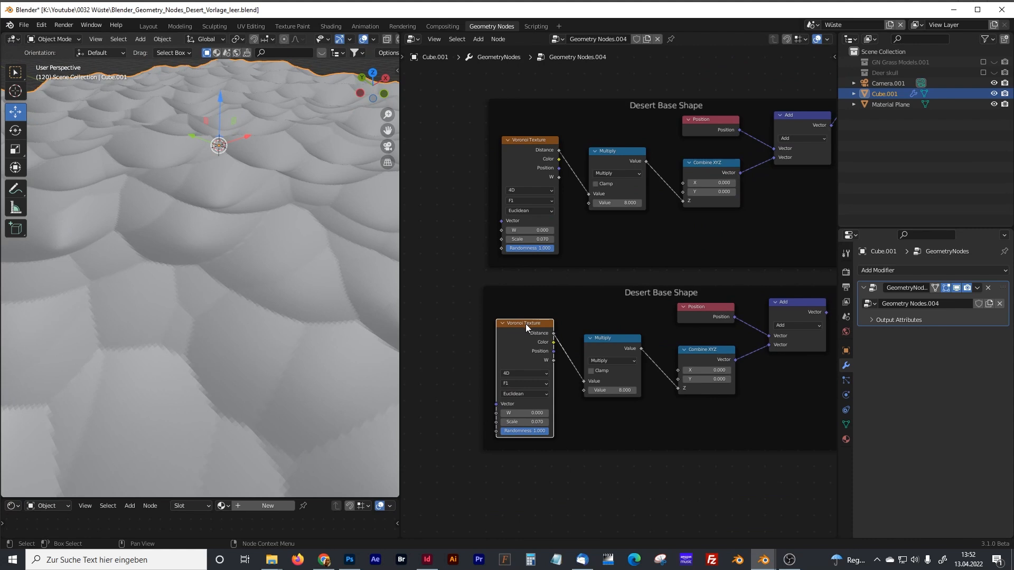
middle_drag(552, 318, 506, 318)
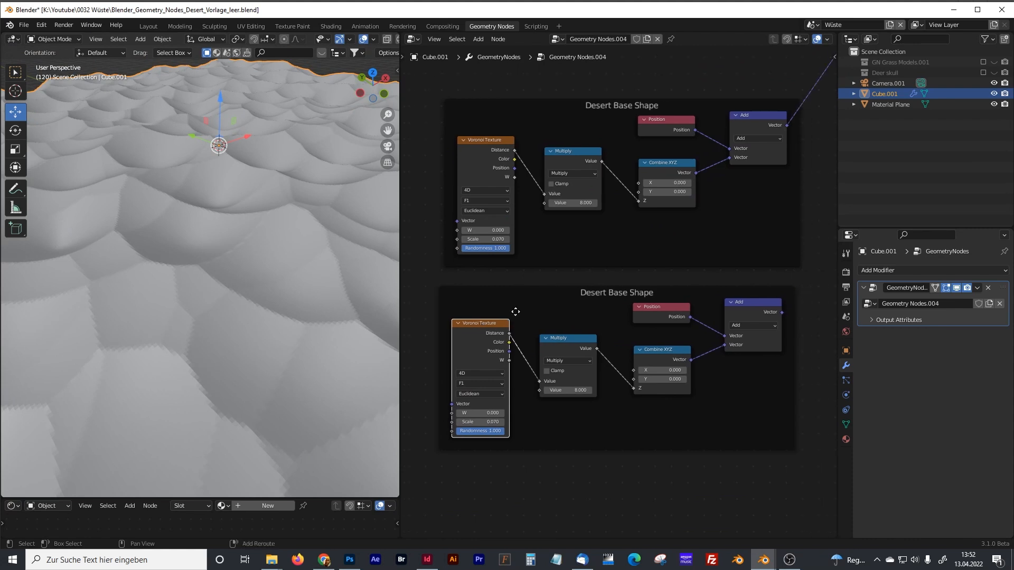
drag(581, 341, 577, 340)
Delete the Position, Combine XYZ and Add nodes from the duplicated frame
click(647, 311)
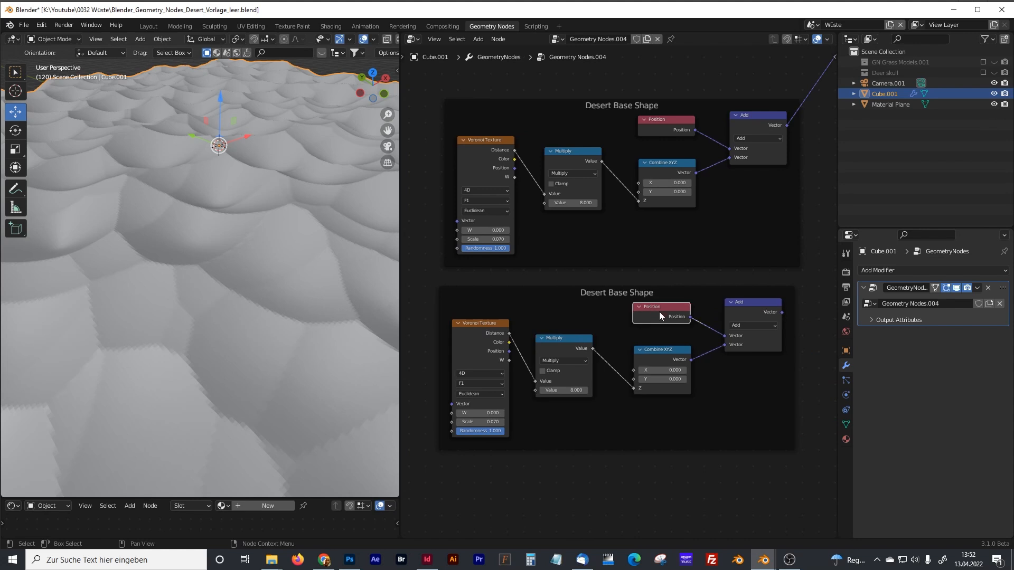
key(x)
click(673, 351)
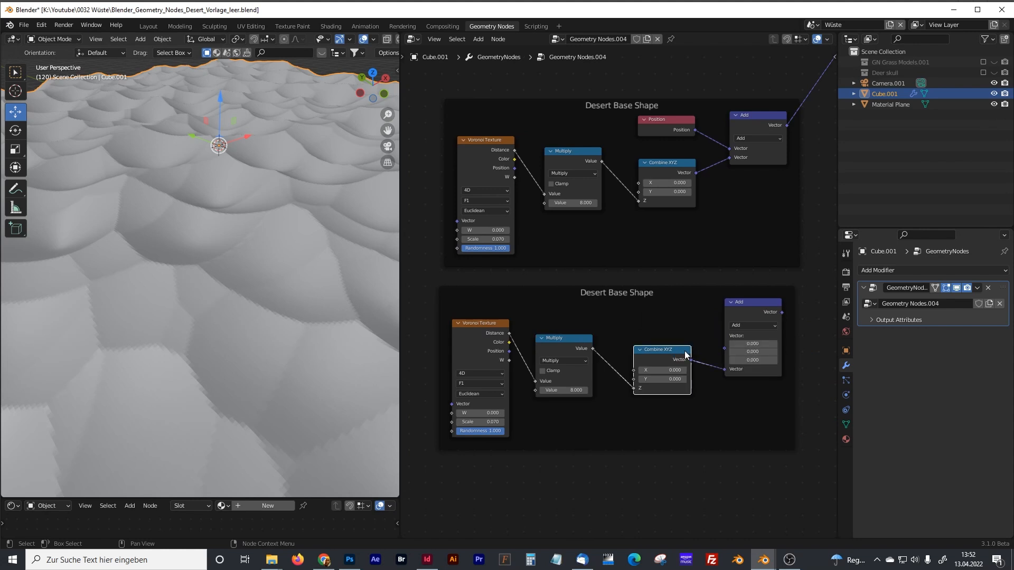
key(x)
click(748, 304)
key(x)
Nudge the duplicated Multiply node and link its Value output to the X input of Combine XYZ in the original frame
drag(562, 338, 635, 184)
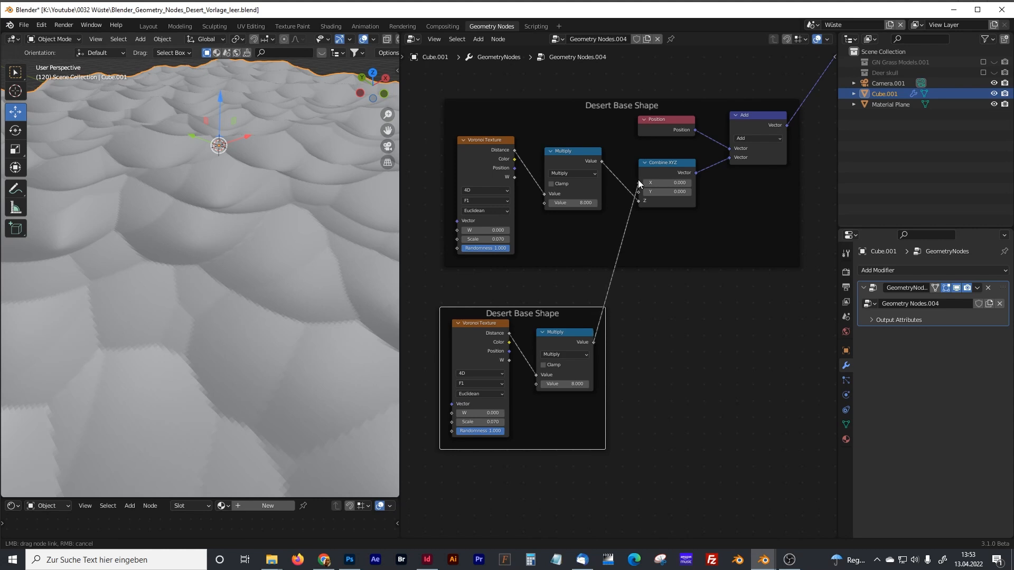
drag(638, 180, 639, 183)
middle_drag(221, 277, 331, 258)
middle_drag(300, 224, 226, 258)
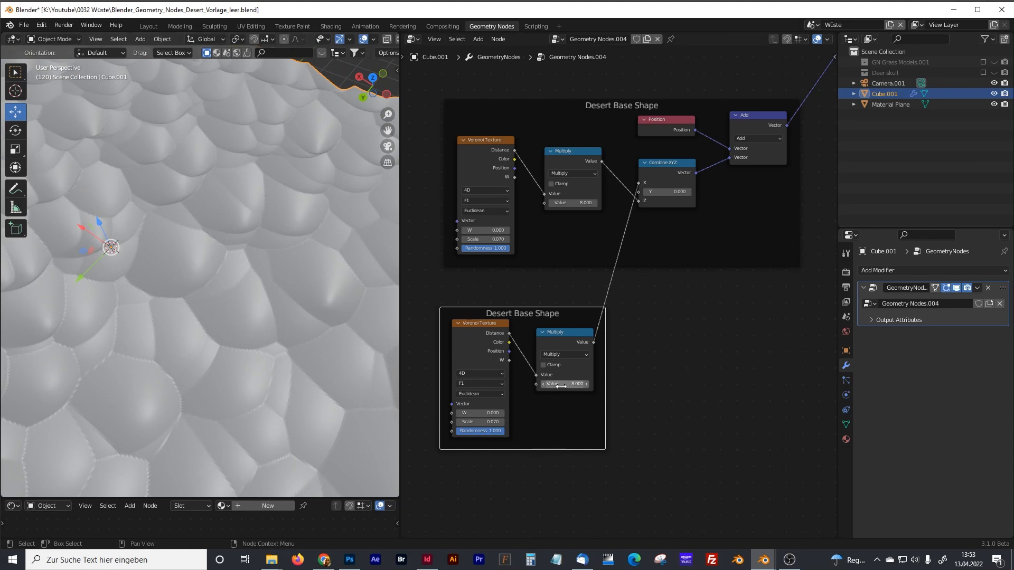
middle_drag(261, 347, 264, 311)
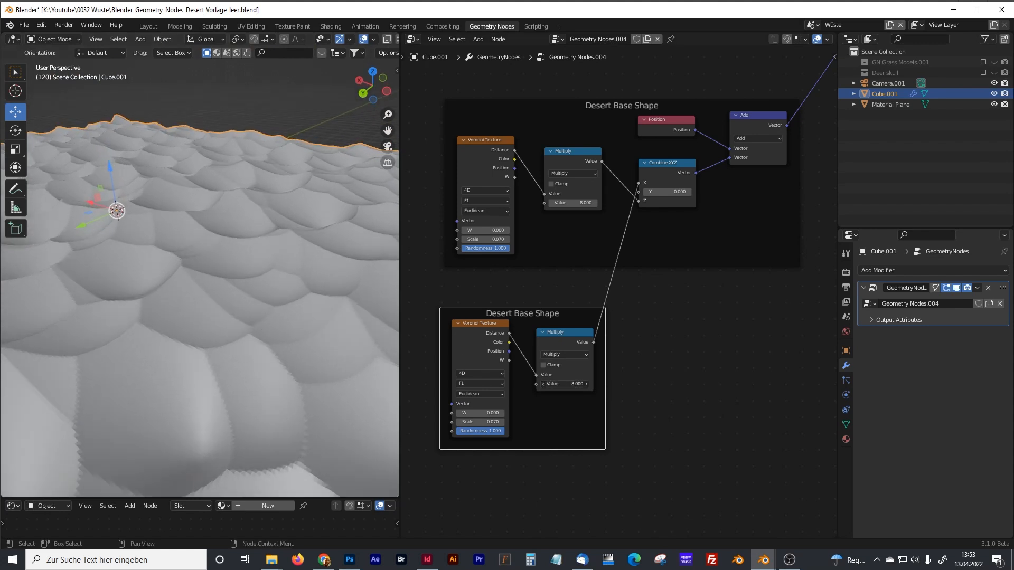
Set the Value of the Multiply node in the duplicated frame to 10
mouse_move(565, 384)
mouse_down()
mouse_move(541, 384)
mouse_move(618, 384)
mouse_move(570, 384)
mouse_up()
click(570, 384)
text(10)
key(Return)
middle_drag(277, 359, 325, 362)
scroll(330, 357, down, 3)
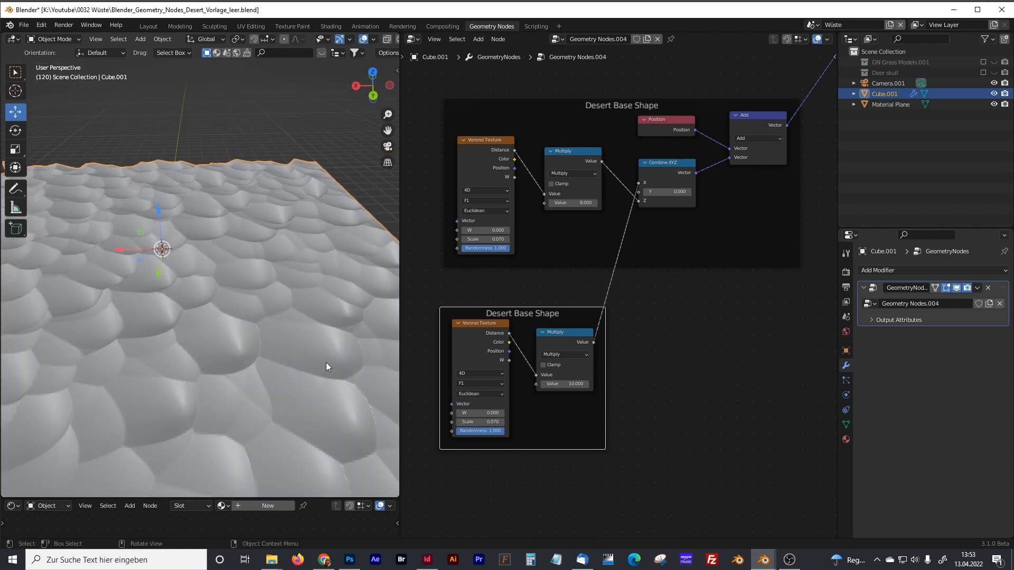
Set the Scale of the duplicated frame's Voronoi Texture to 0.1 and check the dunes
scroll(491, 404, up, 3)
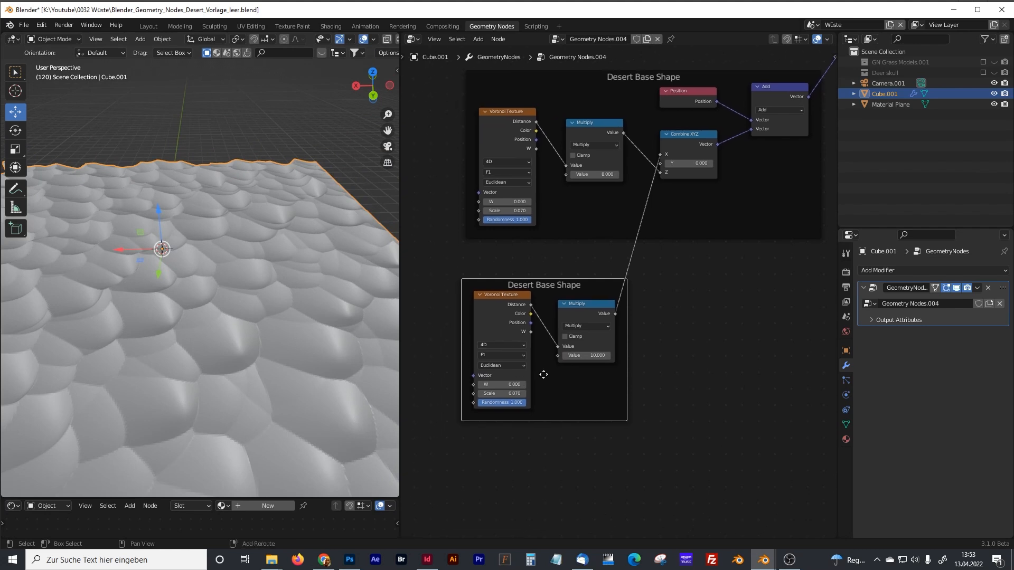
click(499, 410)
click(506, 408)
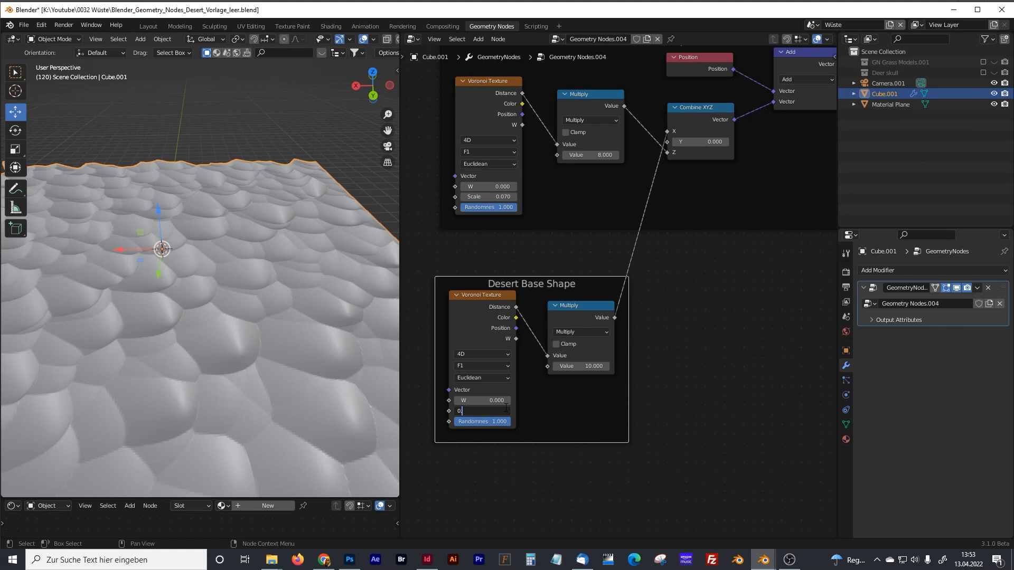
key(Return)
middle_drag(197, 324, 217, 308)
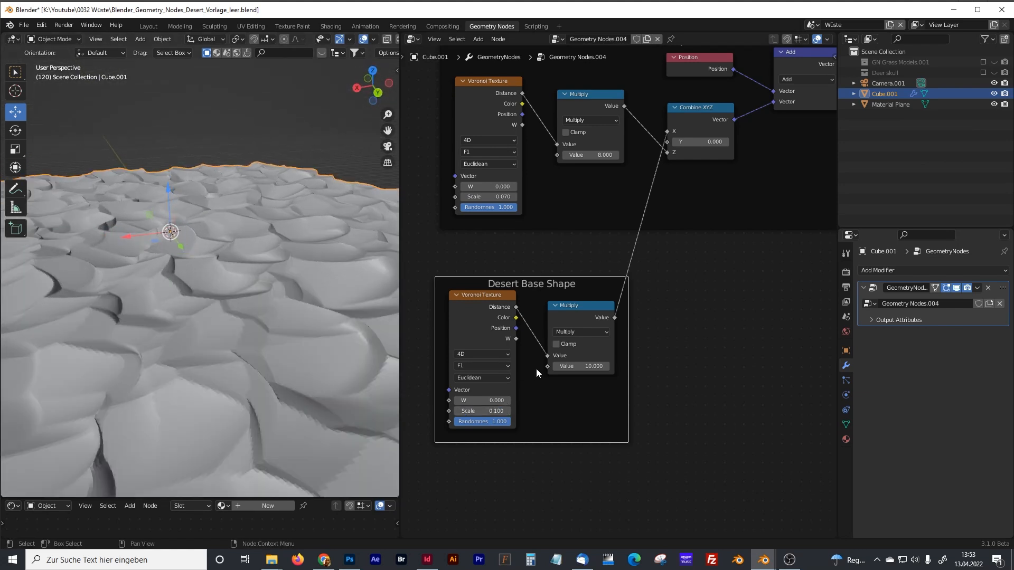
In the duplicated frame, set the Multiply node's Value to 7 and the Voronoi Texture's W to 5
click(584, 368)
text(7)
key(Return)
mouse_move(169, 389)
middle_down()
mouse_move(184, 409)
mouse_move(180, 364)
mouse_move(183, 417)
mouse_move(180, 398)
middle_up()
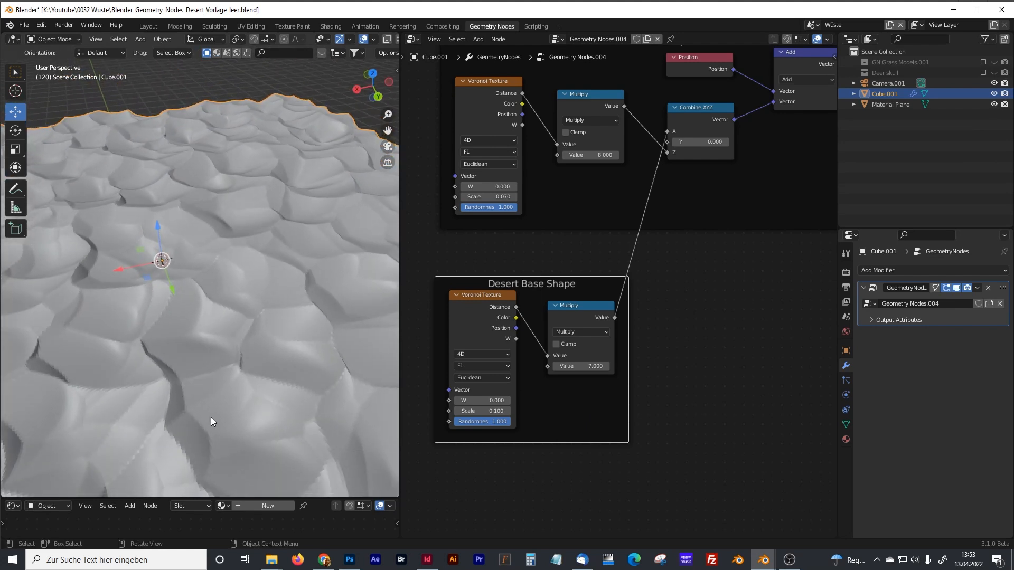
click(497, 401)
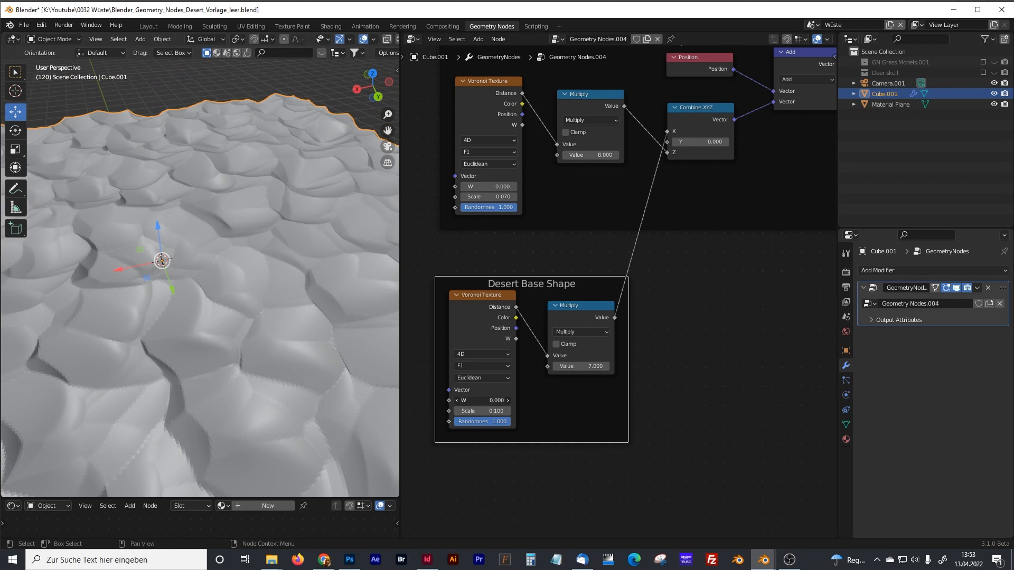
text(5)
key(Return)
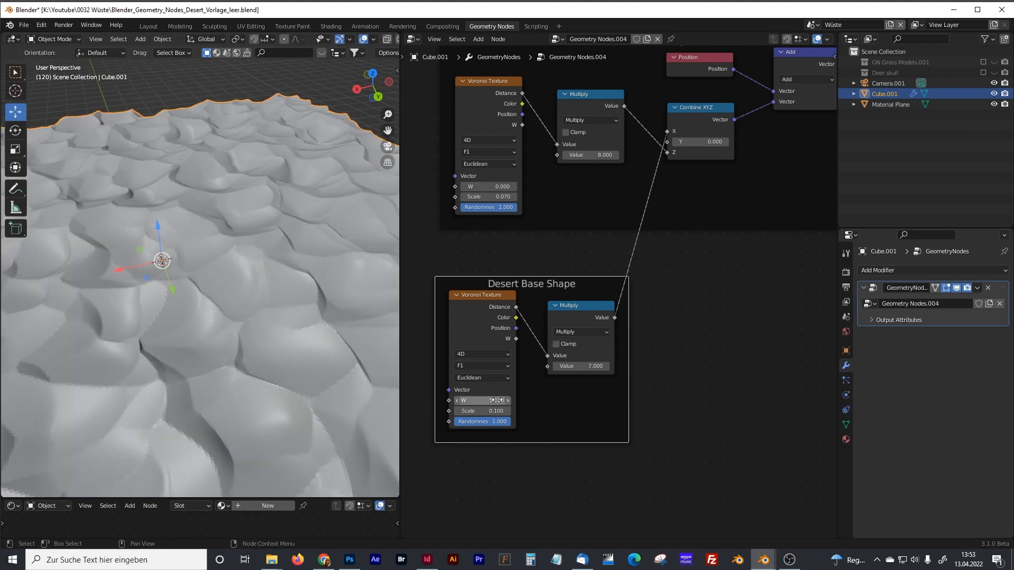
middle_drag(265, 372, 190, 281)
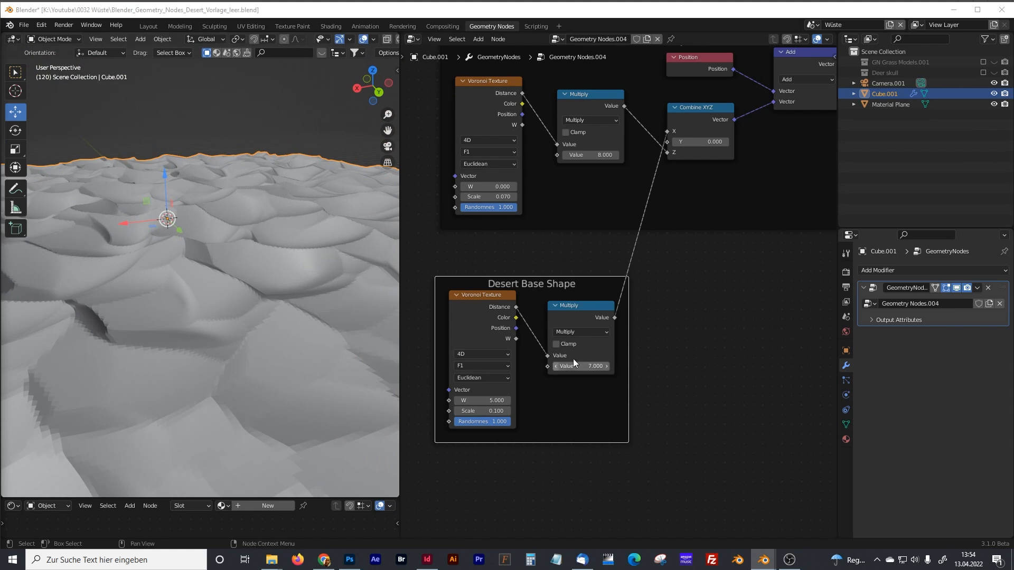
Move the Group Output node away from Set Position and insert a Subdivision Surface node on the link between them
scroll(572, 359, down, 2)
middle_drag(737, 294, 513, 394)
drag(563, 203, 752, 201)
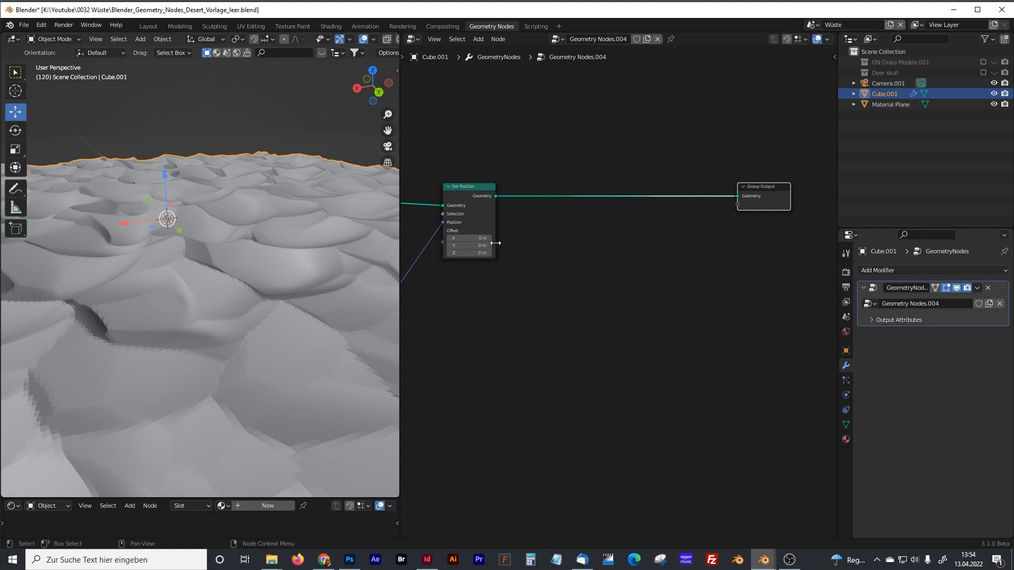
click(608, 290)
key(shift+a)
text(subd)
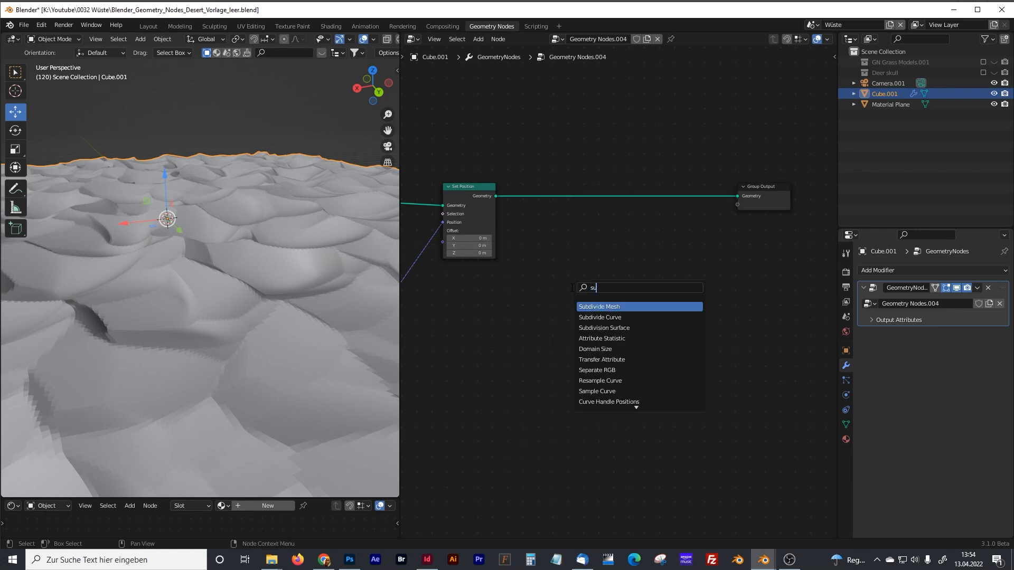
click(604, 327)
click(619, 217)
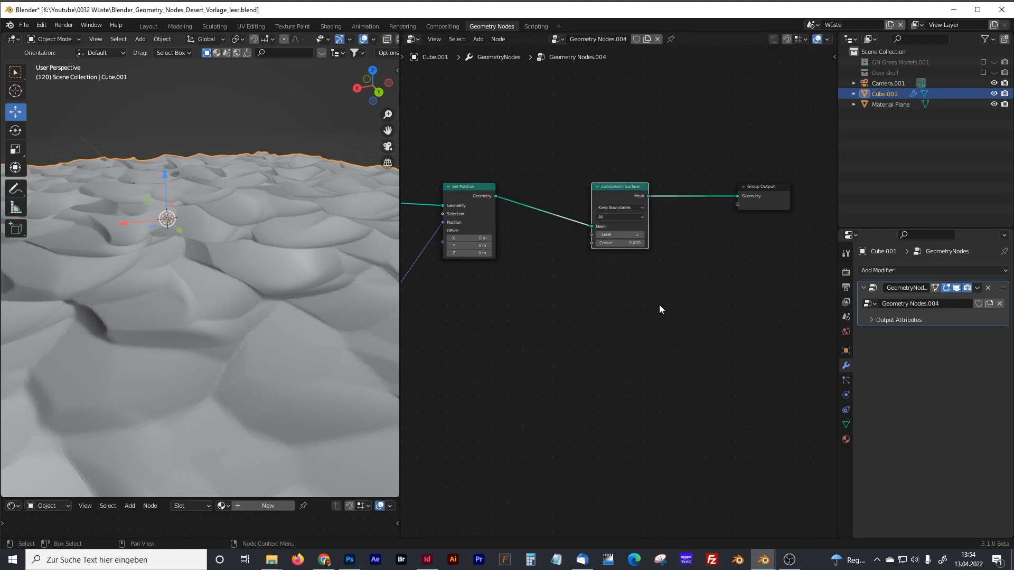
Examine the dune surface with the Subdivision Surface node applied from several angles
scroll(595, 281, up, 1)
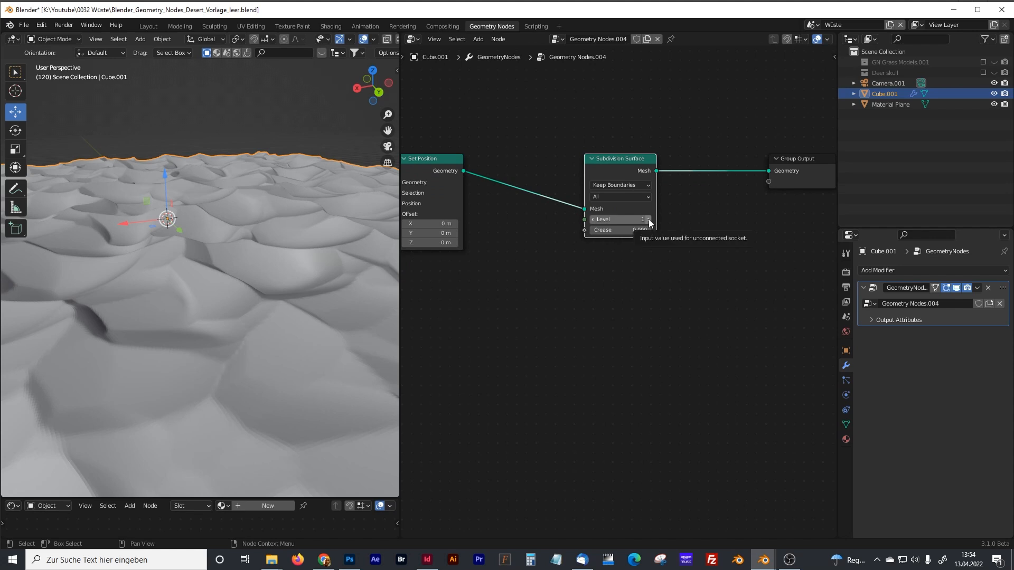
drag(397, 293, 497, 290)
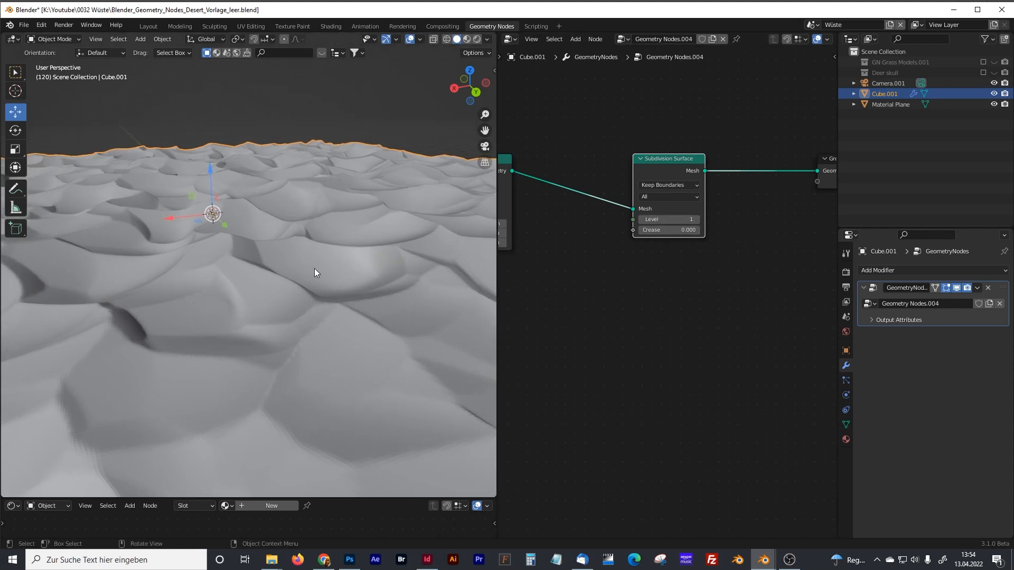
middle_drag(307, 278, 285, 288)
drag(496, 301, 343, 303)
scroll(505, 349, down, 6)
middle_drag(505, 348, 647, 245)
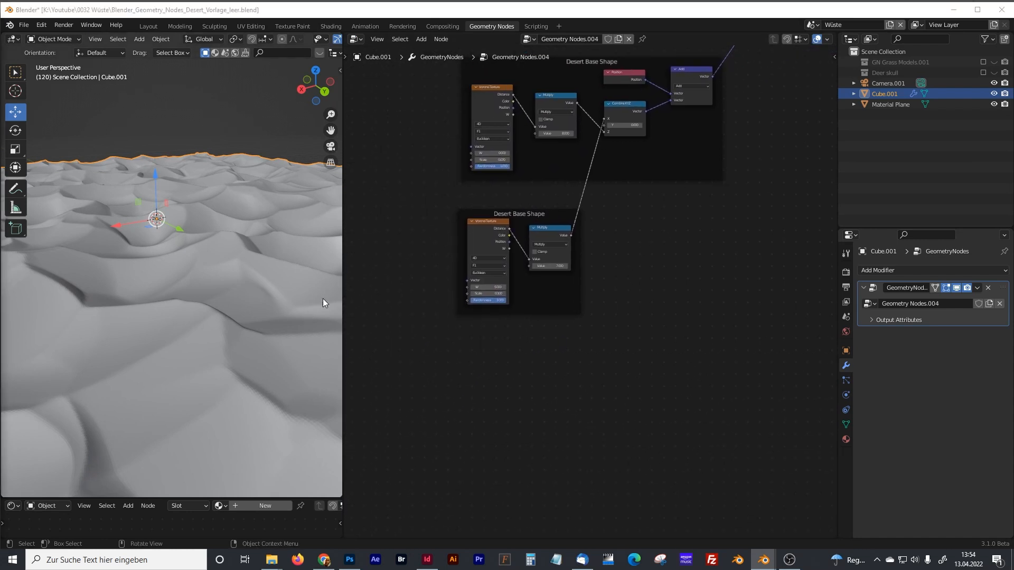
middle_drag(187, 313, 186, 327)
middle_drag(187, 330, 202, 312)
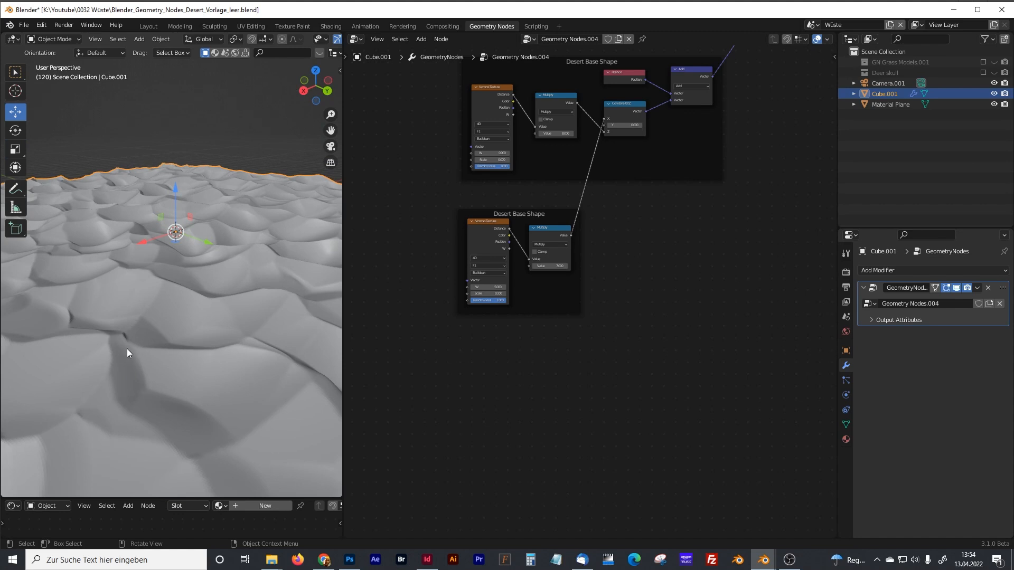
Widen the node editor, then duplicate the original Desert Base Shape frame with its nodes and place the copy below the second frame
drag(341, 293, 281, 306)
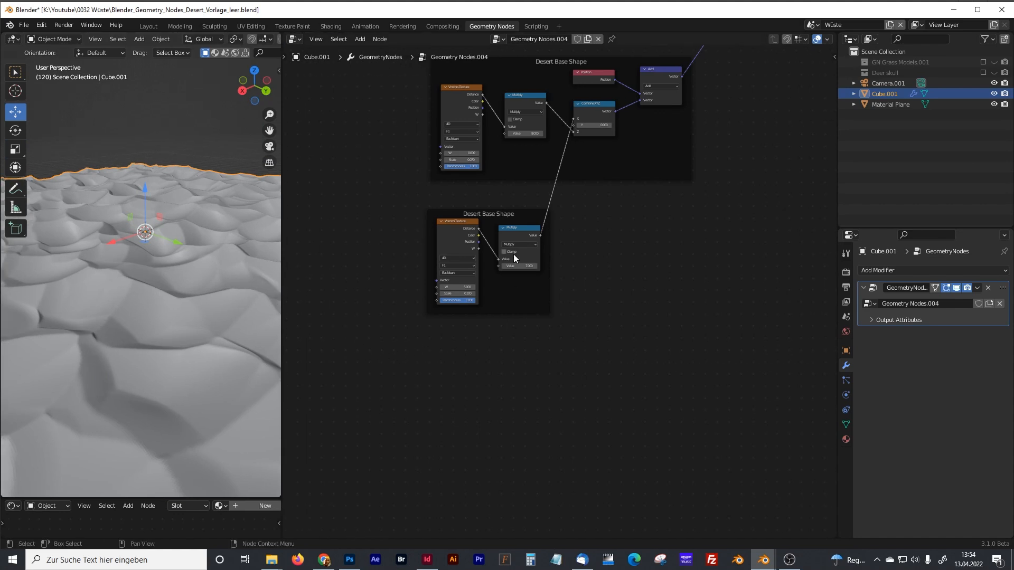
middle_drag(513, 255, 493, 301)
drag(377, 101, 681, 238)
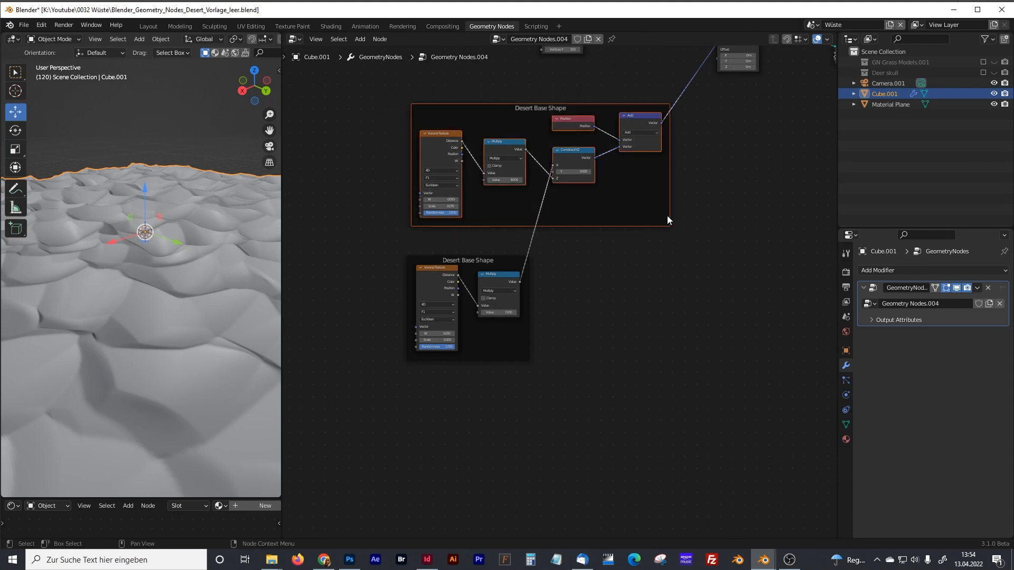
drag(360, 99, 672, 230)
key(shift+d)
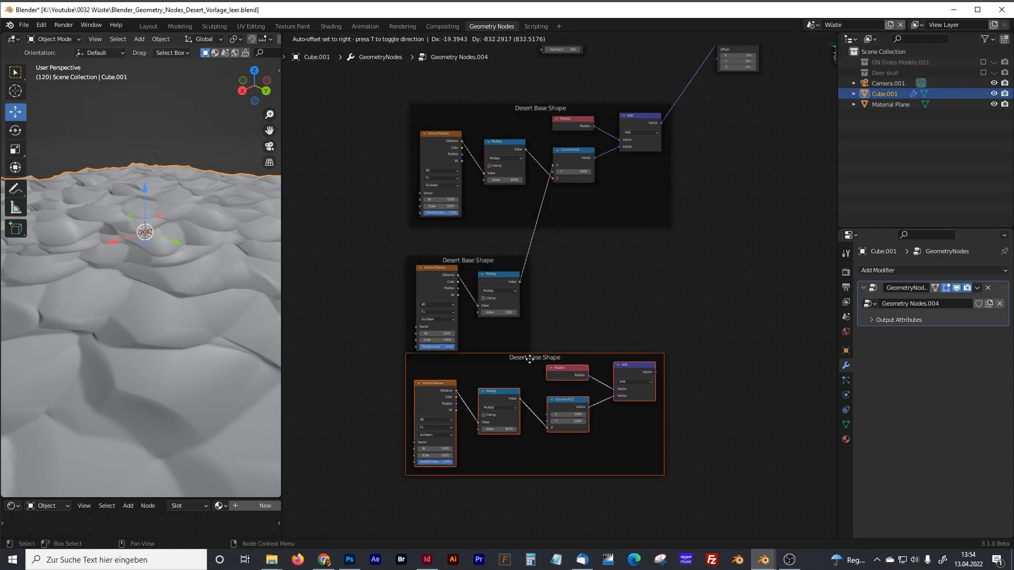
click(513, 385)
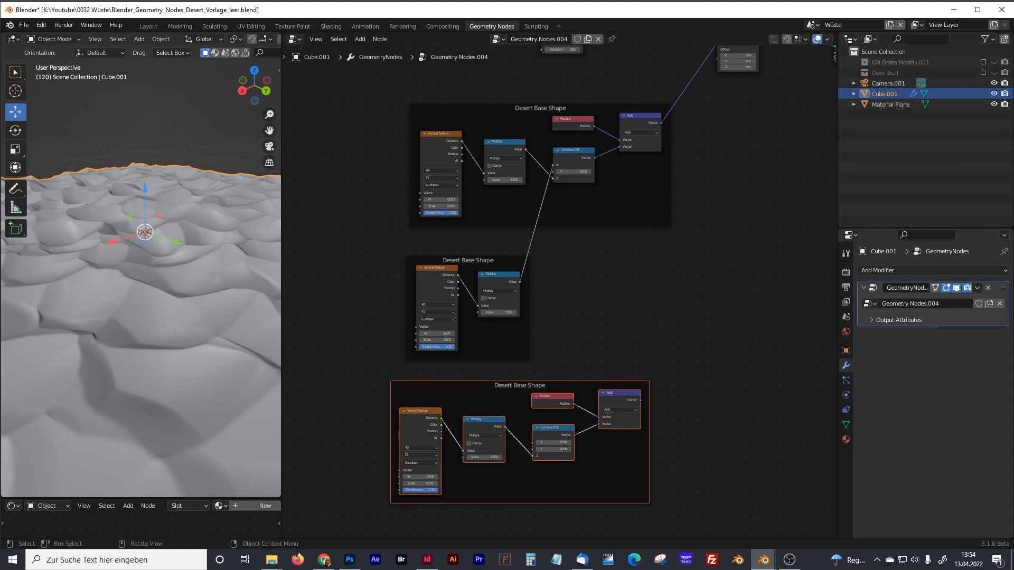
Delete the Voronoi Texture node from the lowest Desert Base Shape frame
scroll(483, 374, up, 3)
click(485, 314)
click(410, 322)
scroll(410, 321, up, 1)
key(Delete)
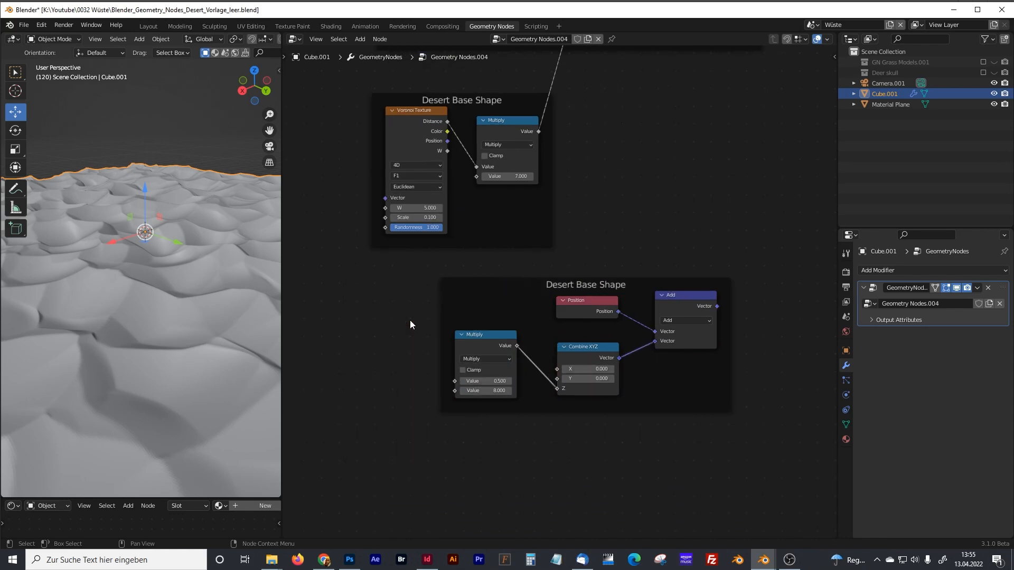
Add a Wave Texture node to the lowest Desert Base Shape frame
key(shift+a)
click(407, 320)
text(wave)
key(Return)
click(423, 297)
drag(438, 297, 481, 297)
drag(476, 293, 421, 297)
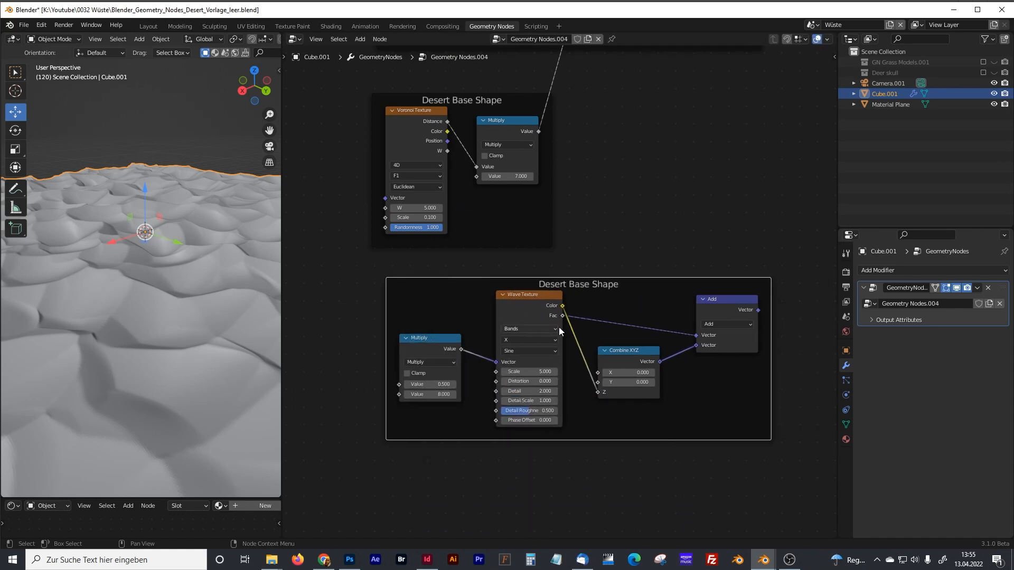
key(ctrl+z)
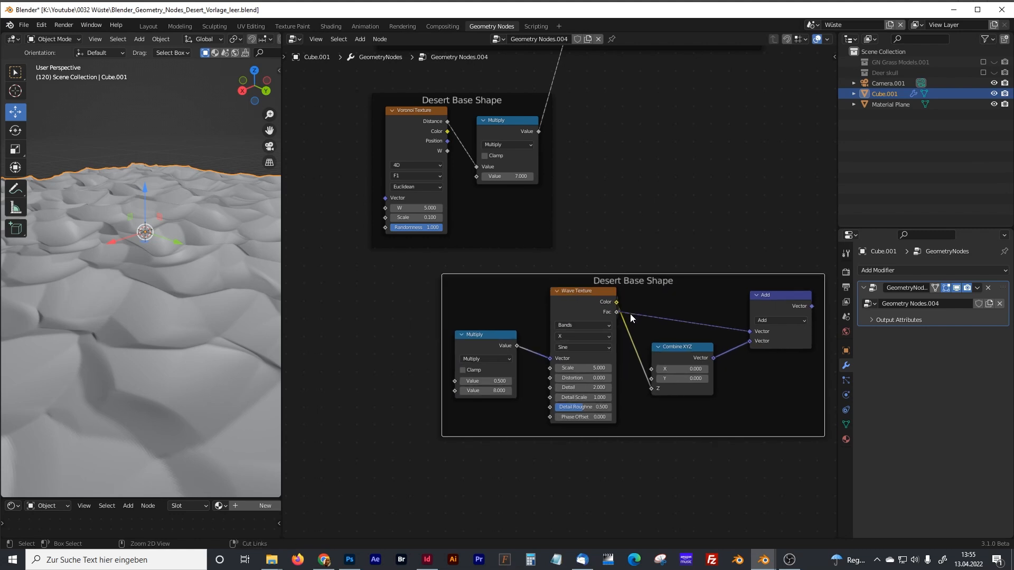
key(ctrl+z)
Place the Wave Texture node before Multiply in the lowest frame, leaving a wide gap between the two nodes
drag(452, 292, 384, 305)
scroll(429, 378, up, 1)
middle_drag(429, 378, 452, 350)
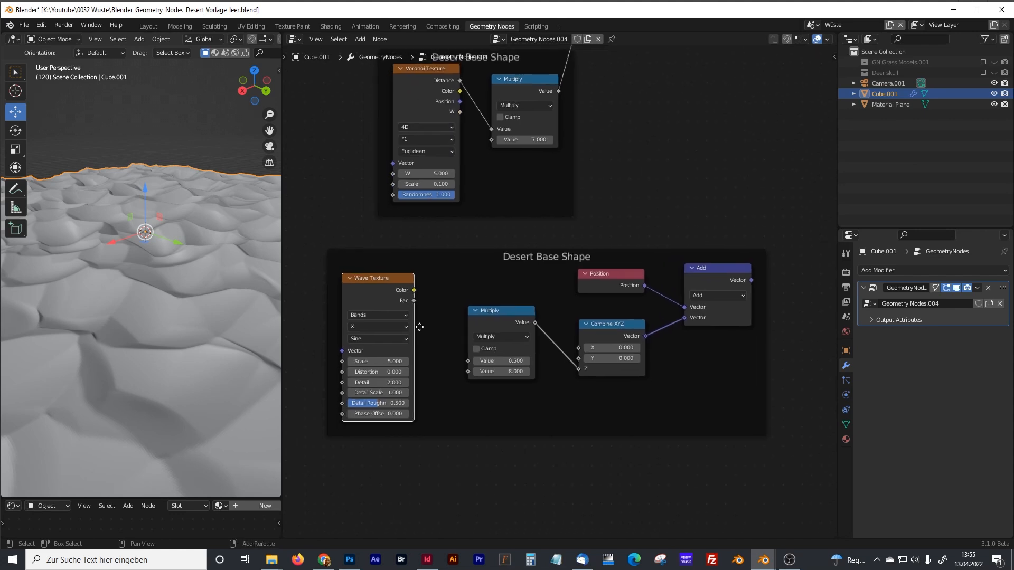
drag(413, 290, 444, 337)
drag(400, 280, 332, 280)
Add a ColorRamp node between the Wave Texture and Multiply nodes
click(403, 293)
key(shift+a)
click(401, 295)
text(color)
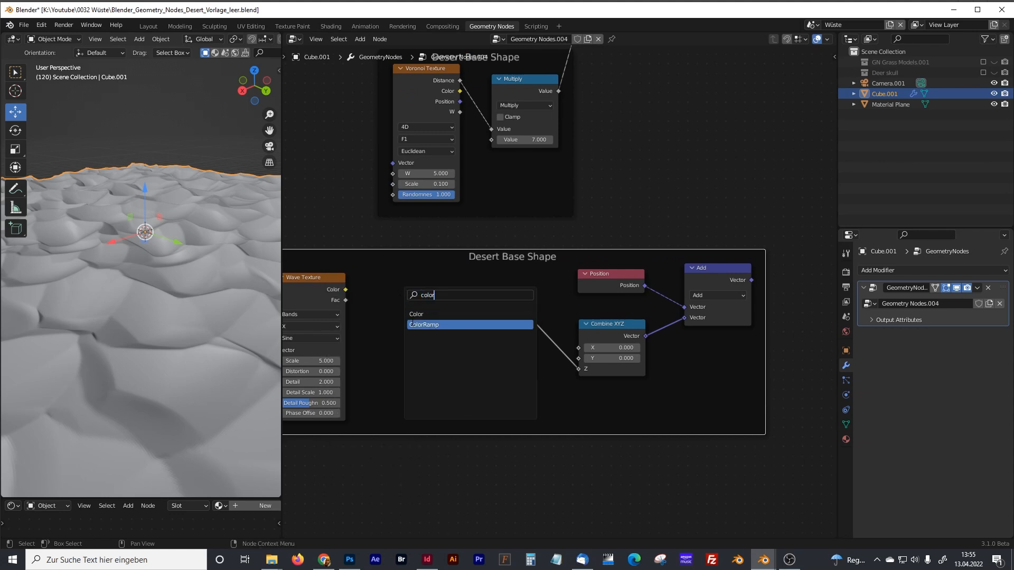
key(Return)
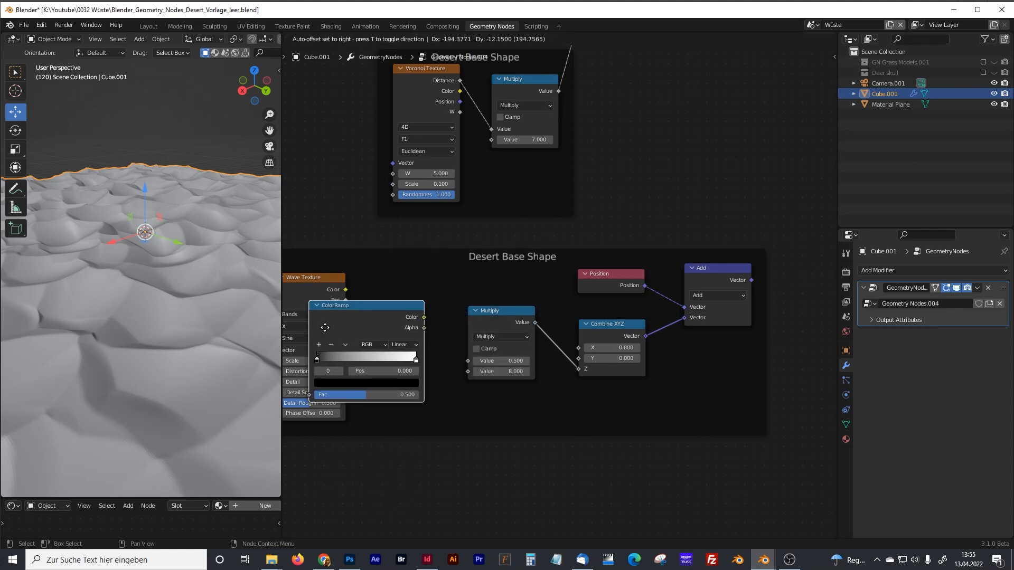
click(371, 312)
Tidy the node spacing, then link the Wave Texture to the ColorRamp's Fac input and the ColorRamp's Color to Multiply's first Value input
middle_drag(360, 297, 455, 299)
drag(418, 292, 380, 292)
drag(450, 303, 418, 371)
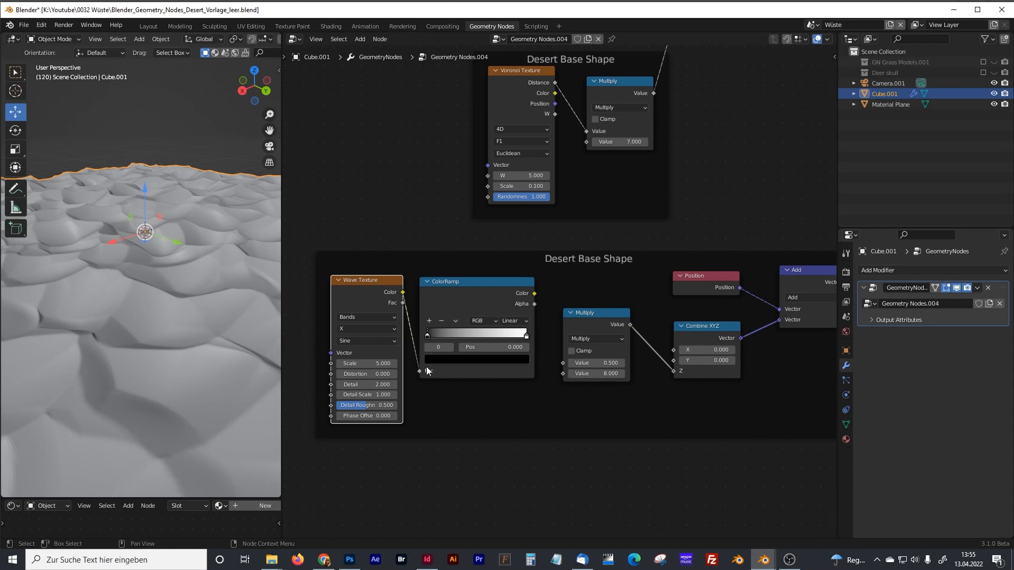
drag(534, 293, 563, 363)
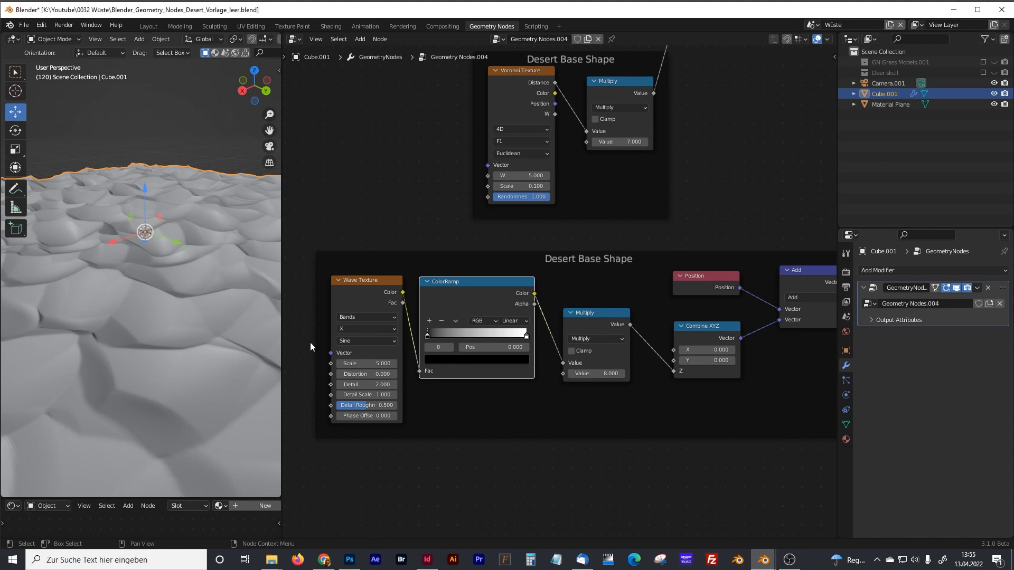
Set the Wave Texture's Scale to 0.02 and its Distortion to 20
scroll(414, 378, up, 1)
shift+middle_drag(410, 376, 456, 338)
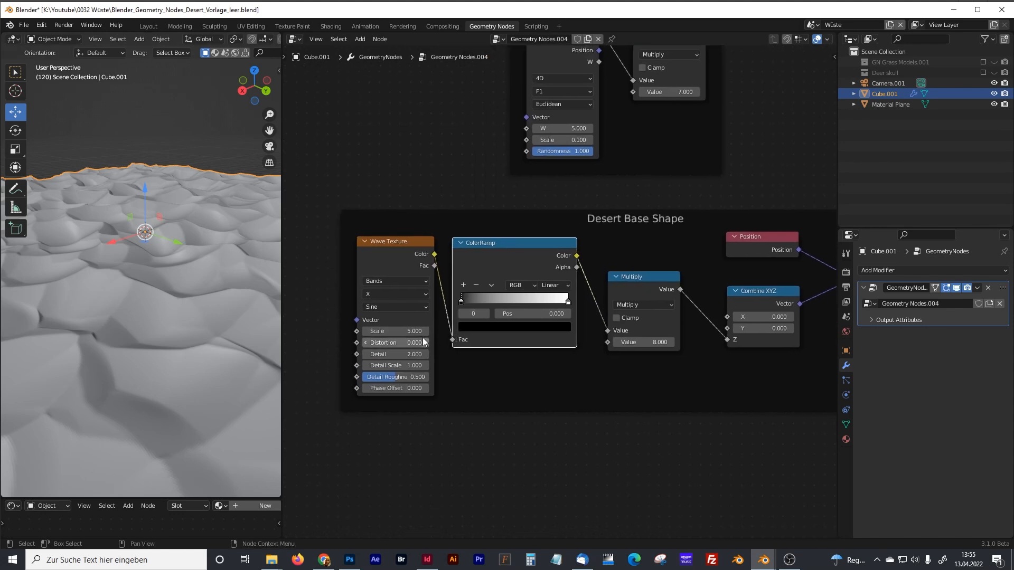
click(415, 331)
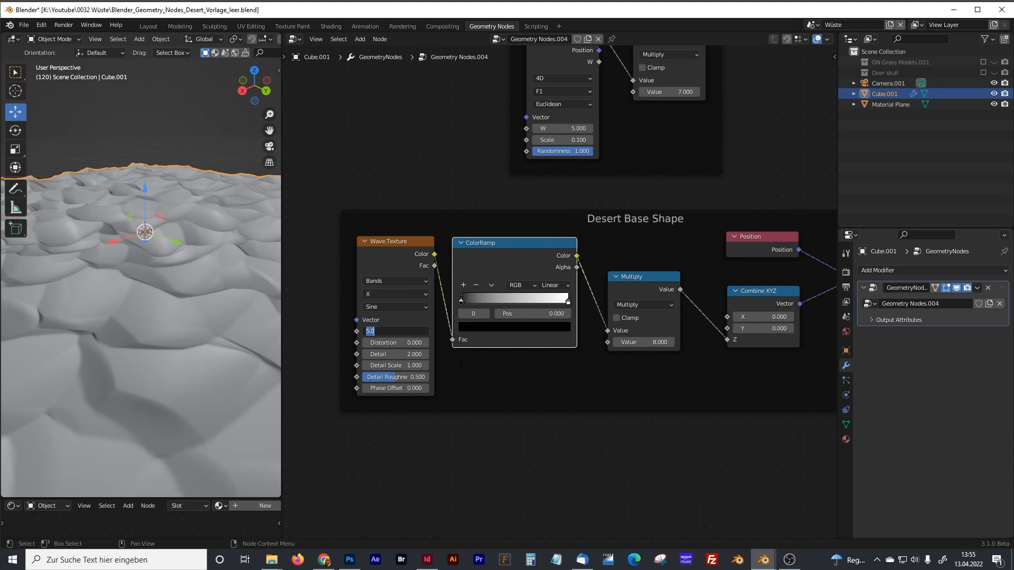
text(0.02)
key(Tab)
text(20)
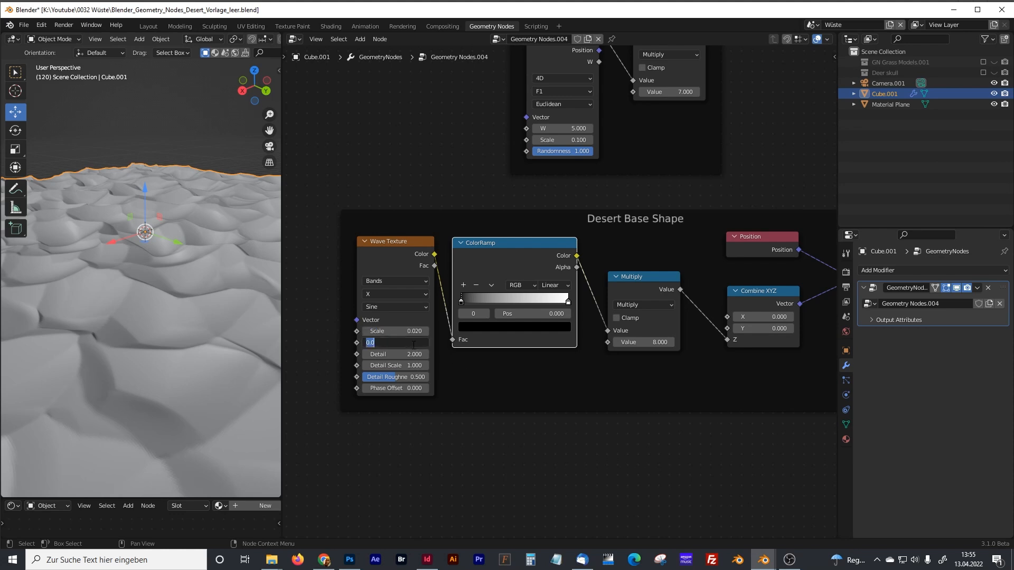
key(Return)
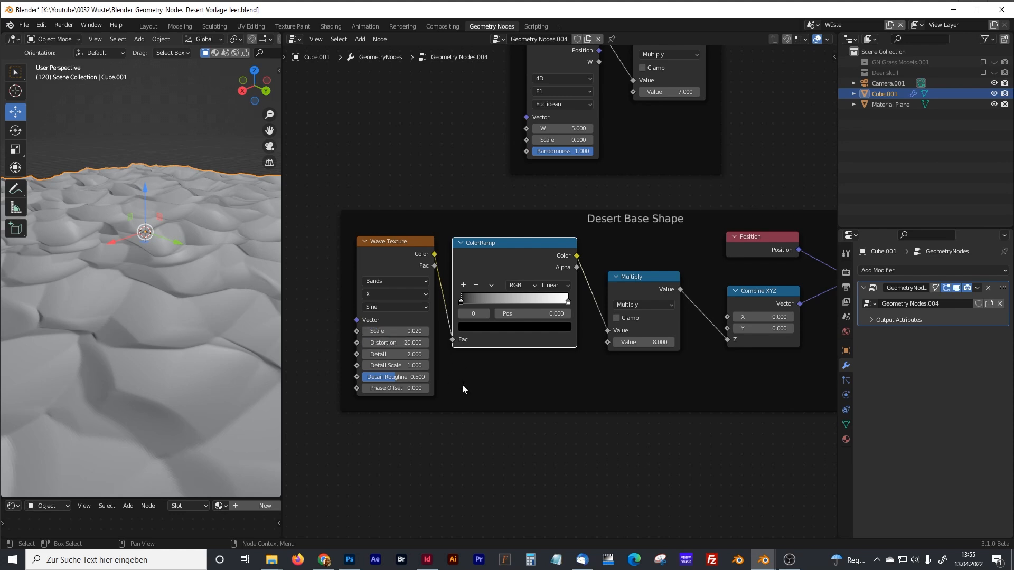
Set the Wave Texture's Detail to 0 and its Detail Scale to 0.5
key(BackSpace)
click(416, 370)
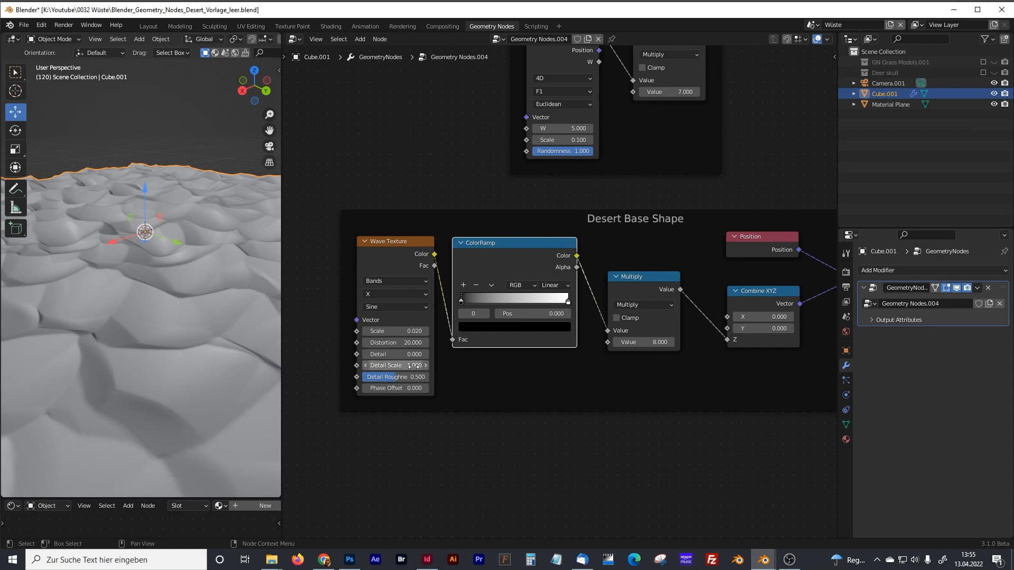
text(0.5)
key(Return)
Set the Wave Texture's Detail Roughness to 1 and its Phase Offset to 2
scroll(419, 366, up, 1)
click(410, 384)
text(1)
key(Return)
click(413, 396)
text(2)
key(Return)
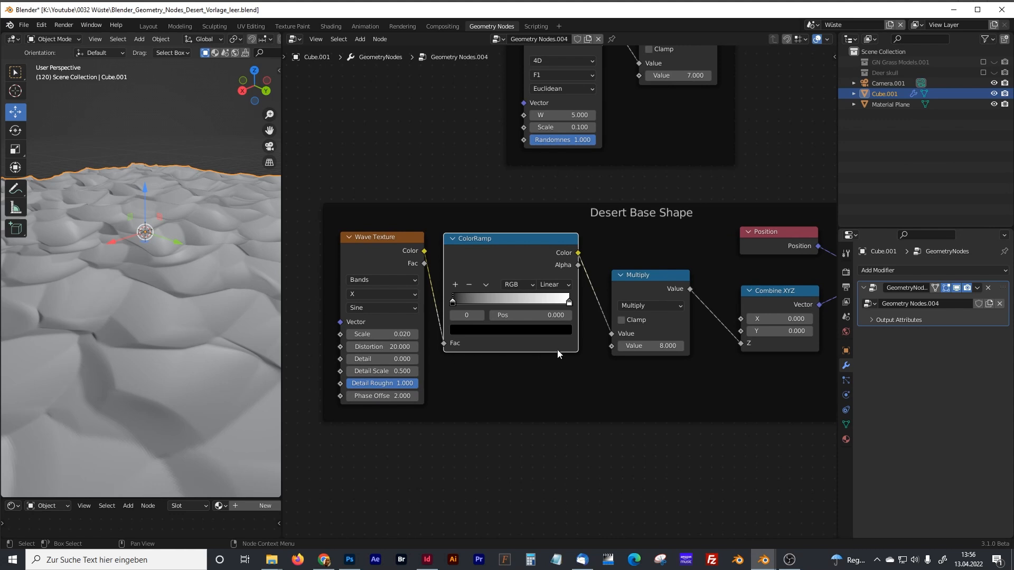
Move the Subdivision Surface and Group Output nodes together farther from Set Position to make room
scroll(563, 350, down, 3)
shift+middle_drag(629, 349, 476, 414)
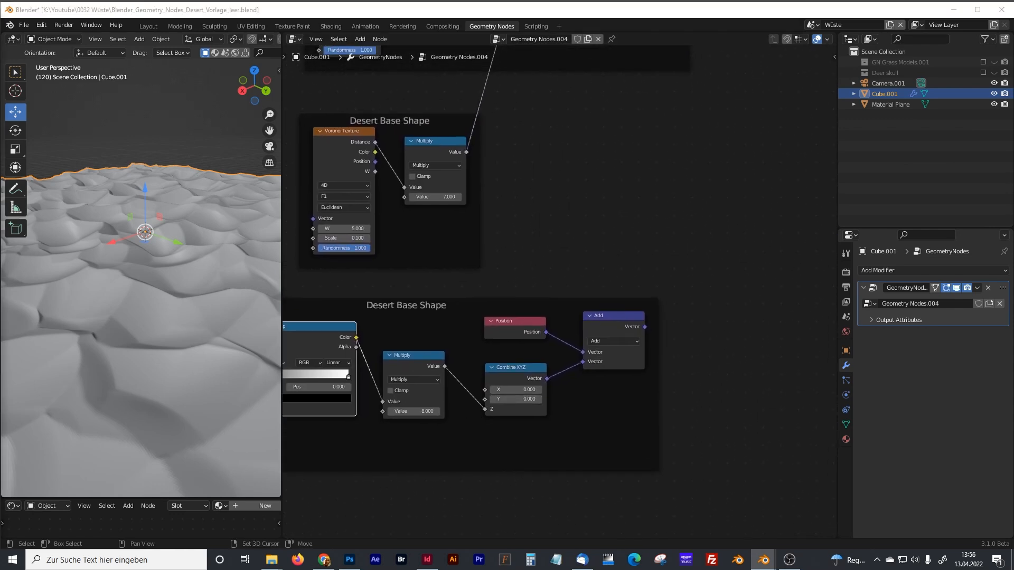
scroll(514, 276, down, 5)
middle_drag(609, 219, 502, 435)
middle_drag(594, 332, 477, 373)
drag(576, 162, 773, 283)
drag(630, 188, 699, 186)
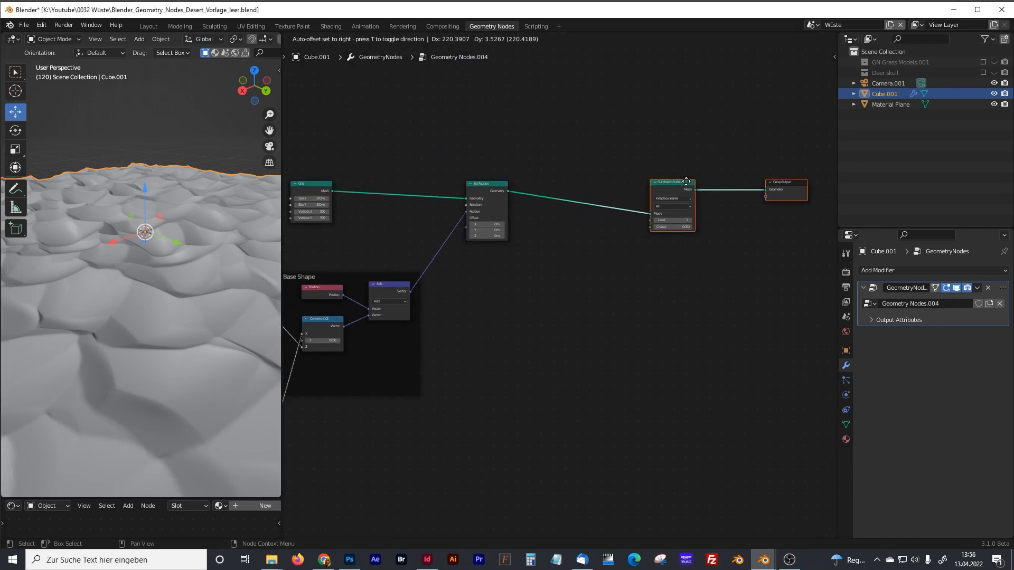
Duplicate the Set Position node and insert the copy between the original Set Position and the Subdivision Surface node
scroll(544, 240, up, 1)
scroll(544, 237, up, 1)
click(461, 144)
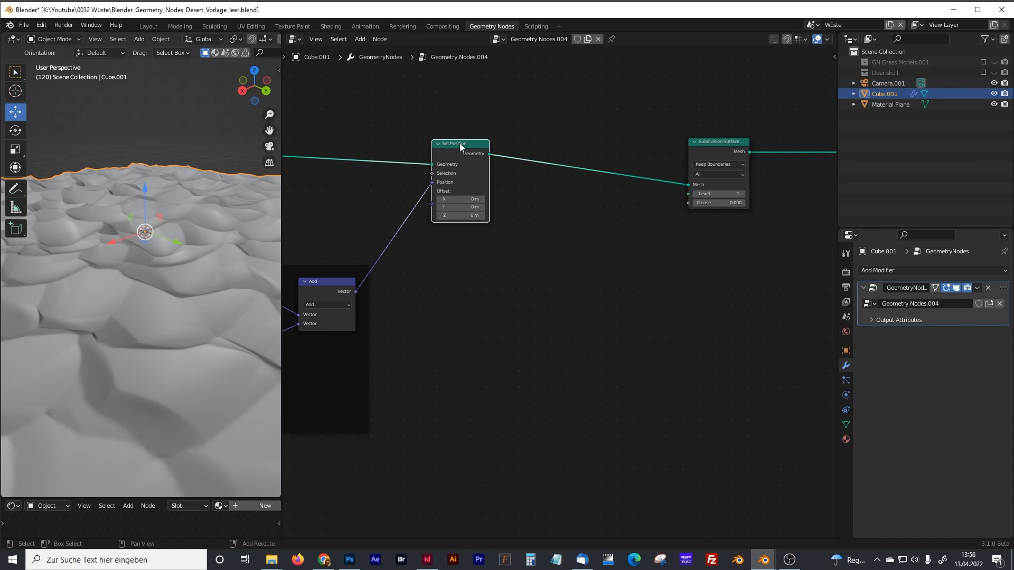
key(shift+d)
click(556, 145)
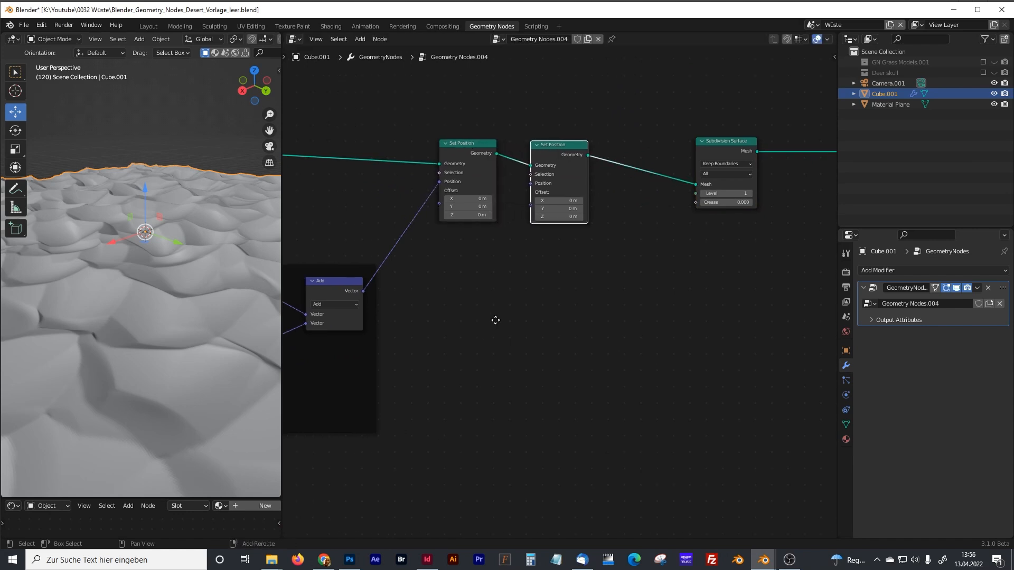
Connect the Vector output of the wave group's Add node to the Position input of the second Set Position node
middle_drag(463, 356, 640, 260)
scroll(581, 302, down, 1)
middle_drag(561, 324, 607, 286)
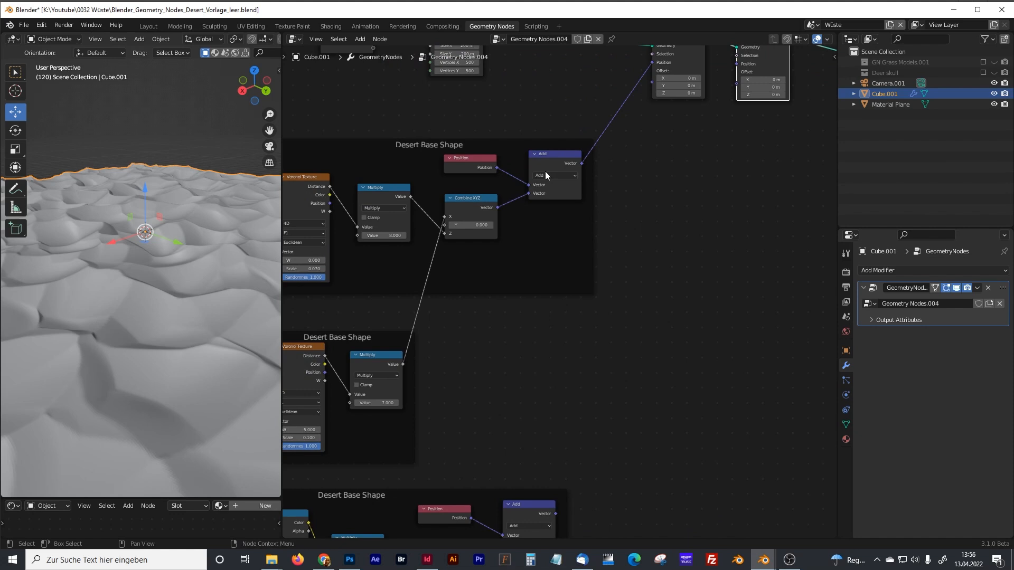
shift+middle_drag(541, 404, 643, 333)
shift+middle_drag(406, 429, 479, 372)
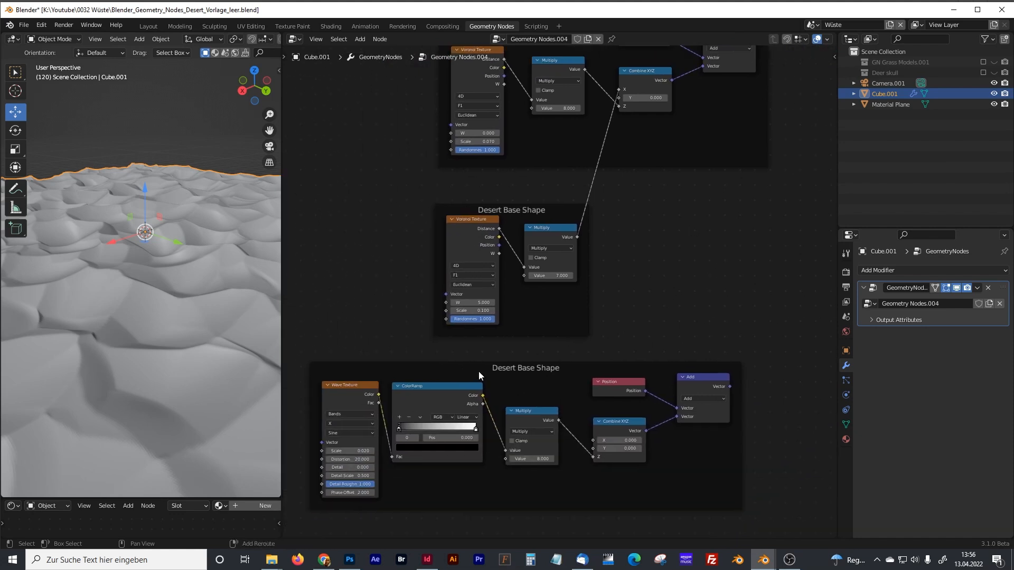
click(357, 385)
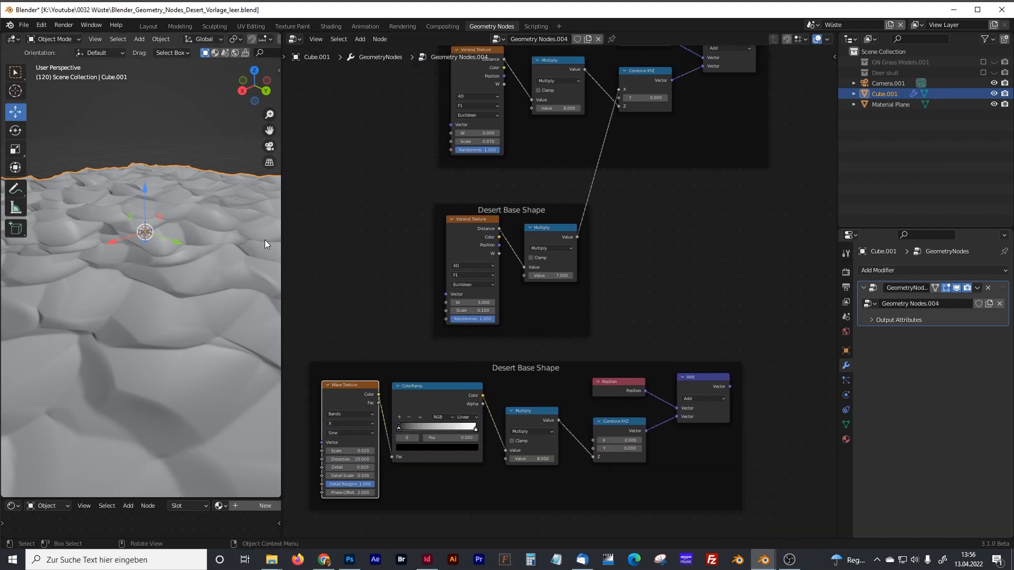
middle_drag(635, 171, 596, 239)
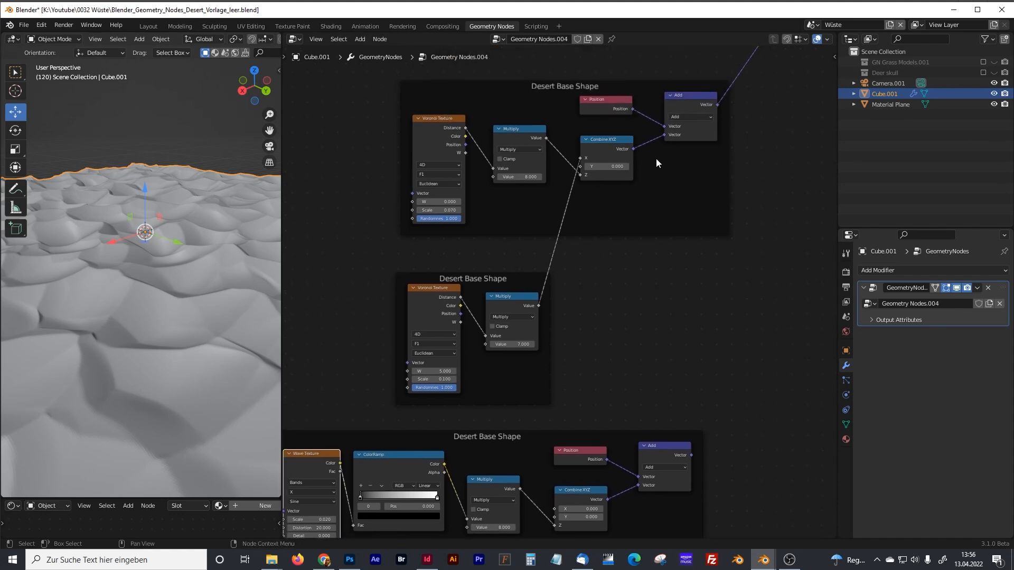
middle_drag(656, 159, 528, 333)
click(685, 154)
middle_drag(559, 431, 575, 408)
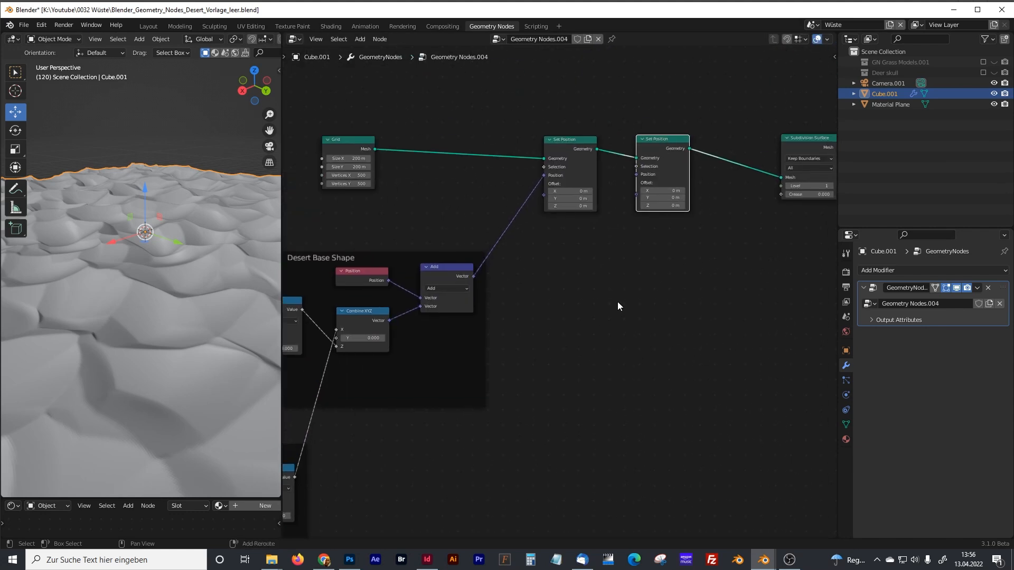
drag(654, 141, 657, 141)
middle_drag(582, 353, 602, 167)
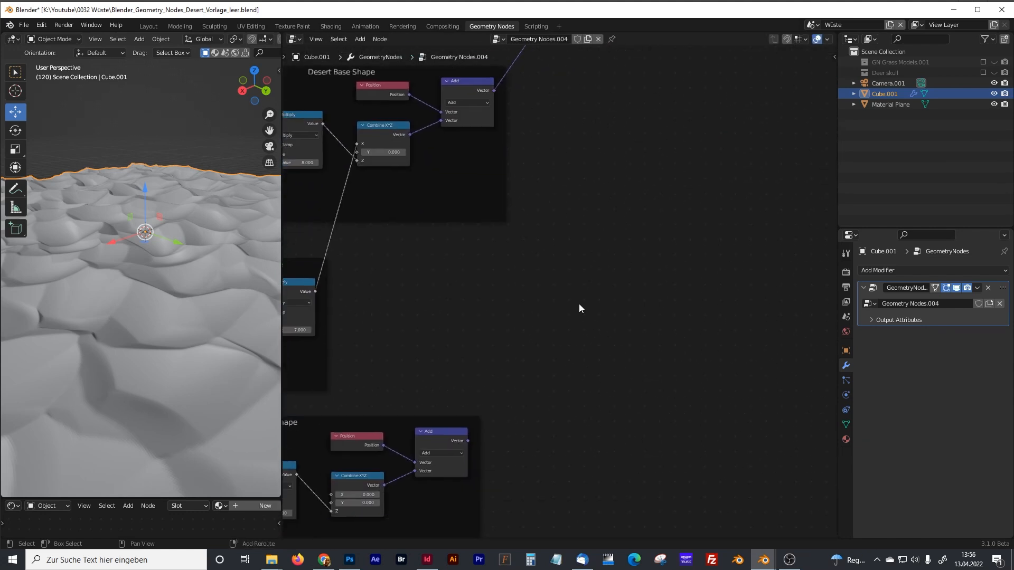
drag(468, 441, 656, 175)
drag(686, 138, 680, 138)
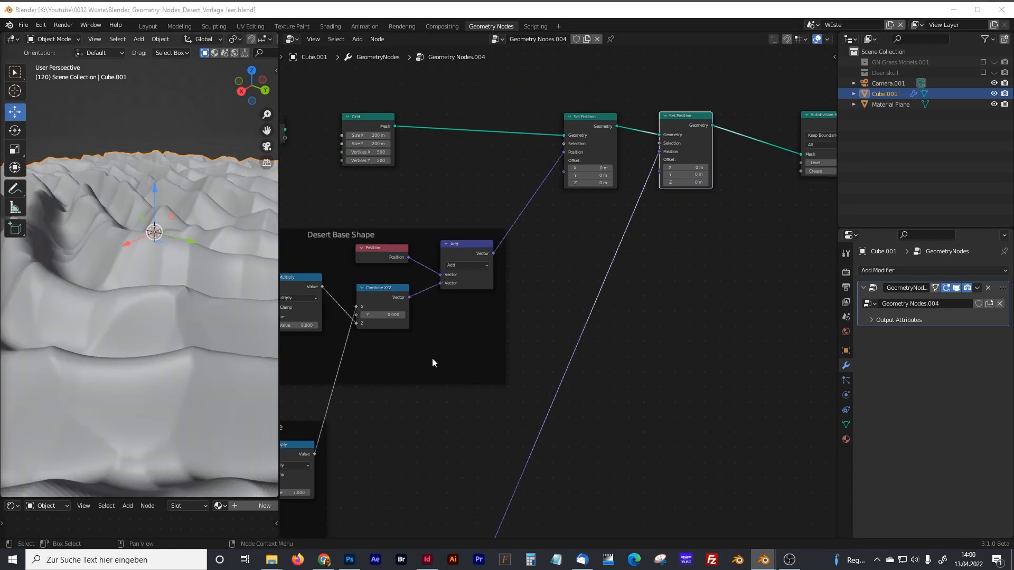
Rename the frame around the Wave Texture nodes to "Dunes Roundness"
middle_drag(427, 414, 602, 246)
click(597, 290)
scroll(422, 325, up, 3)
middle_drag(418, 324, 448, 307)
click(596, 252)
click(596, 271)
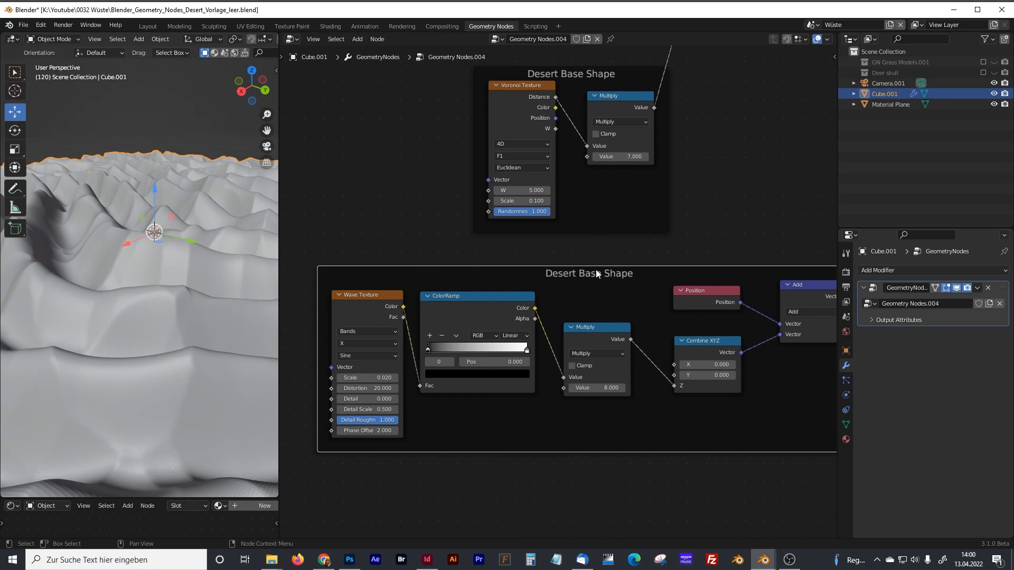
click(593, 257)
click(594, 272)
key(F2)
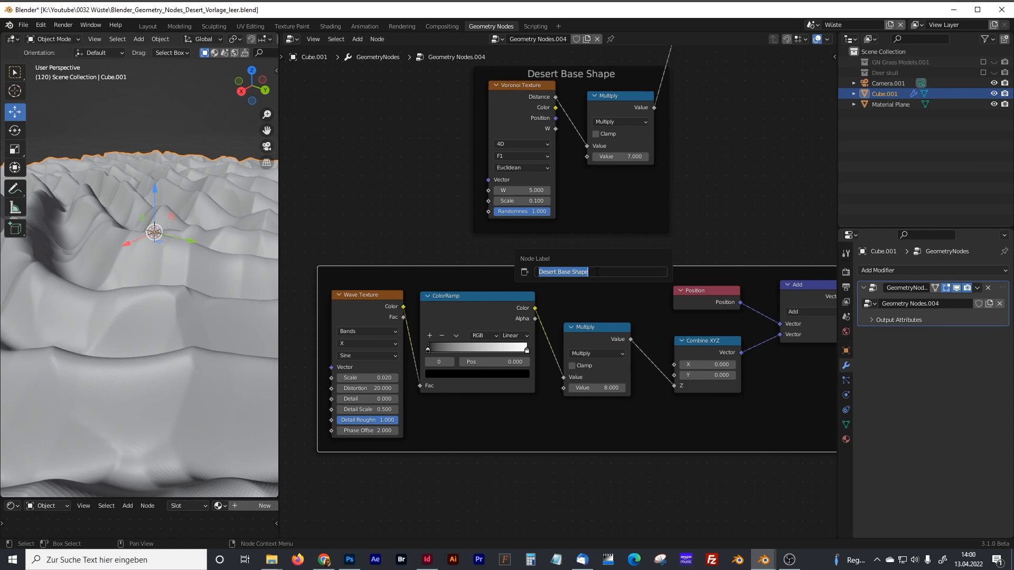
text(Dunes Roundness)
key(Return)
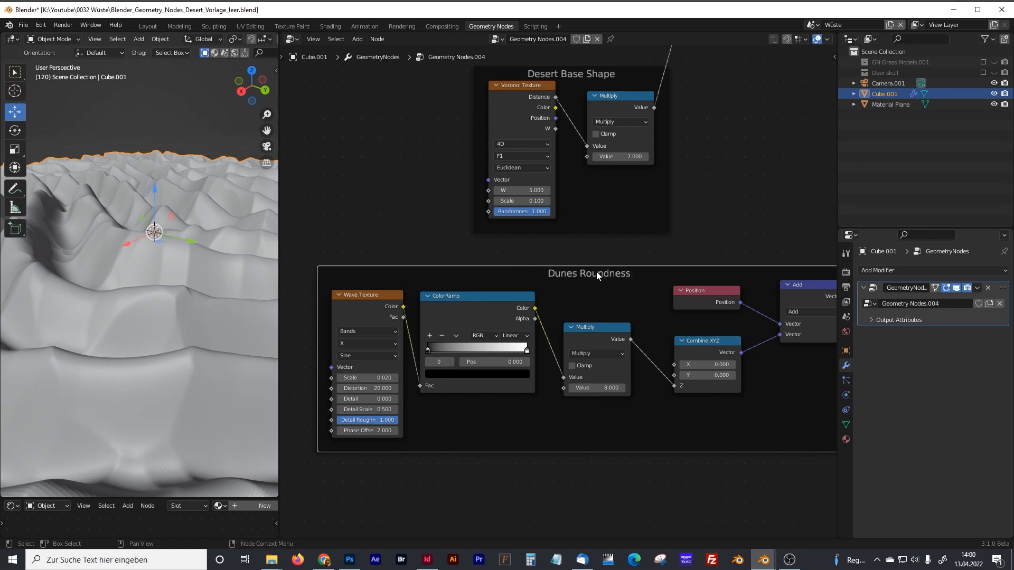
Darken the ColorRamp's white end stop to a very dark grey to reduce the wave displacement
click(526, 350)
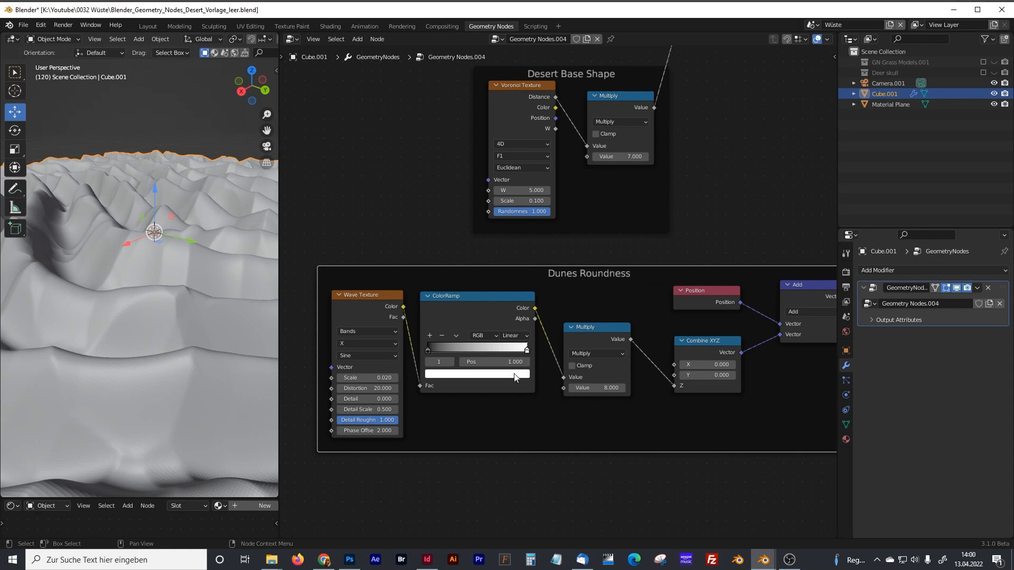
click(516, 375)
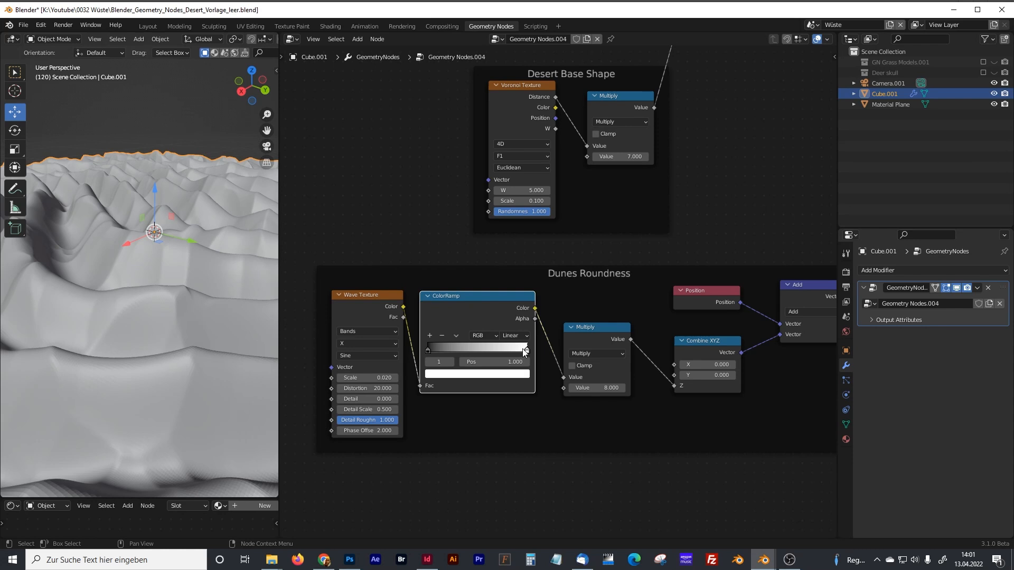
click(519, 375)
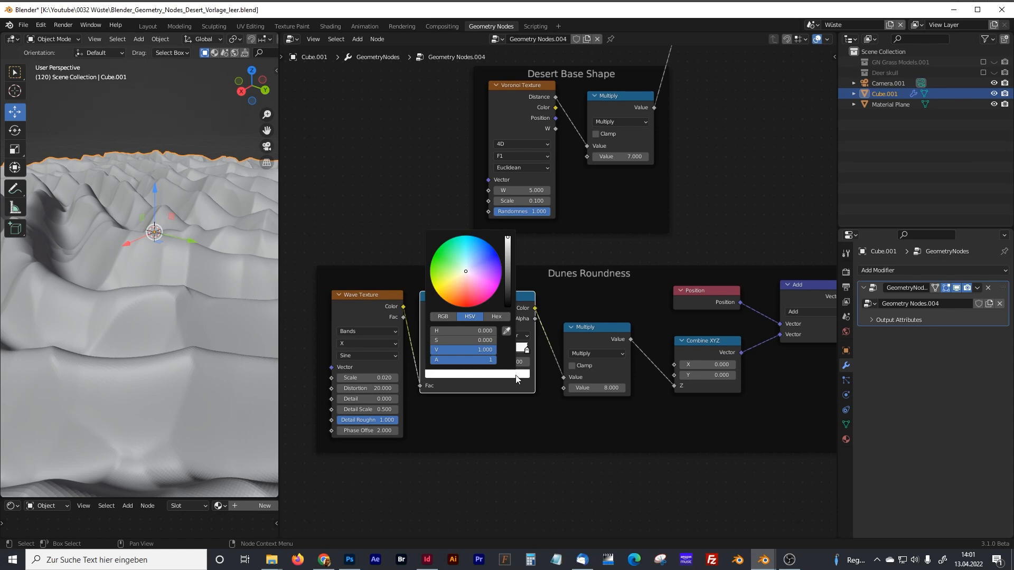
drag(507, 237, 508, 286)
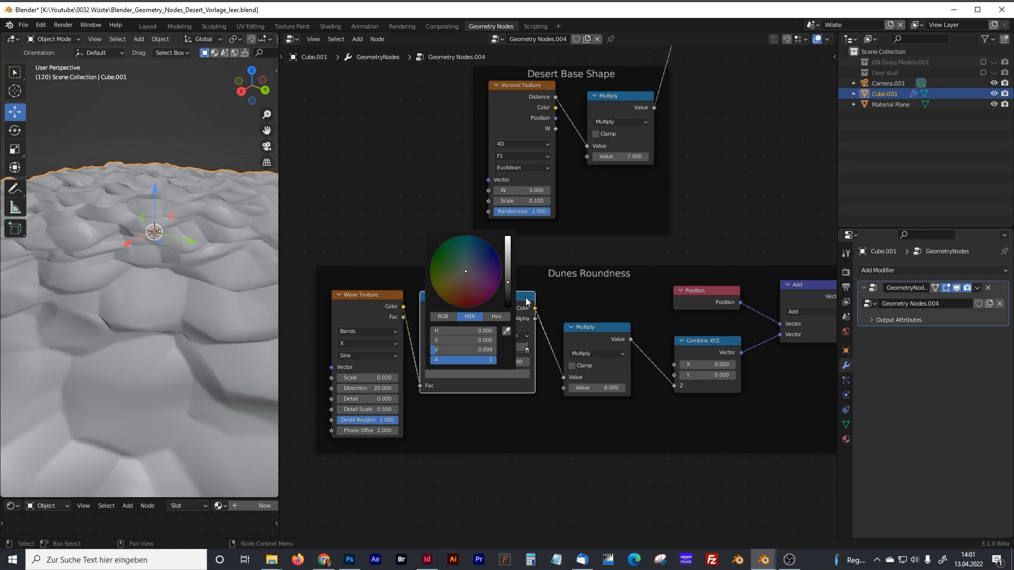
click(527, 303)
mouse_move(195, 360)
middle_down()
mouse_move(195, 335)
mouse_move(199, 347)
middle_up()
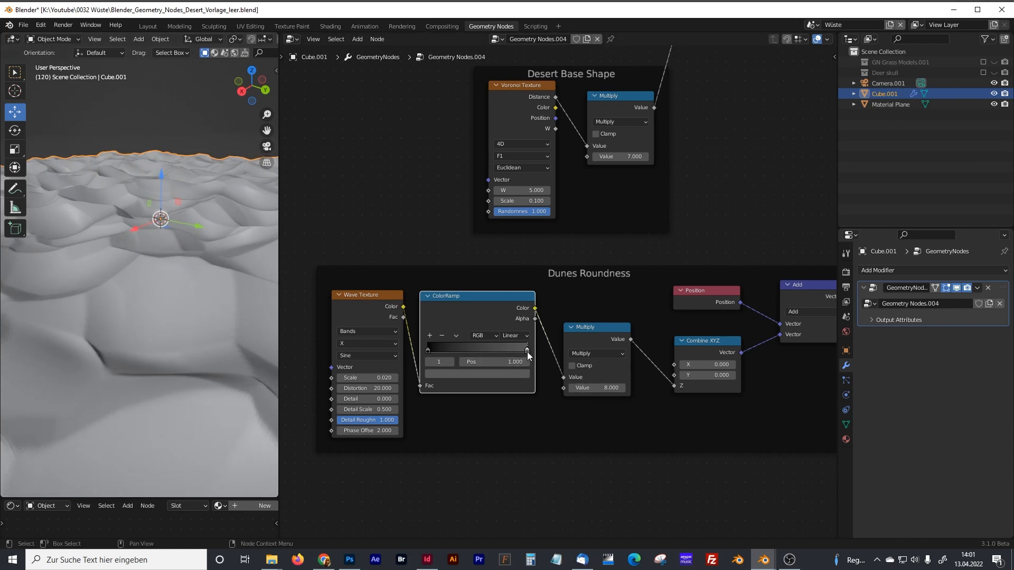
click(515, 374)
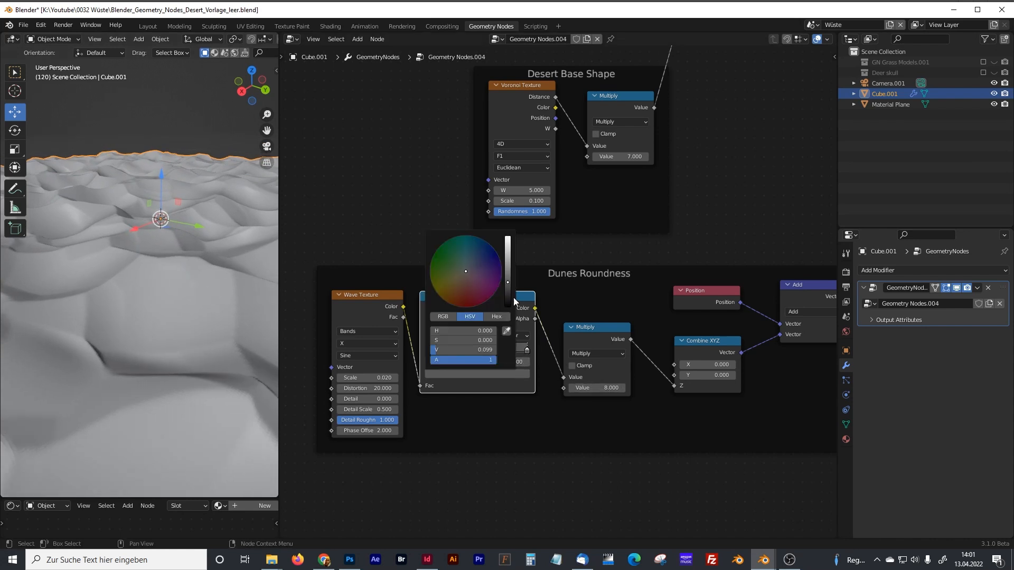
drag(508, 283, 509, 290)
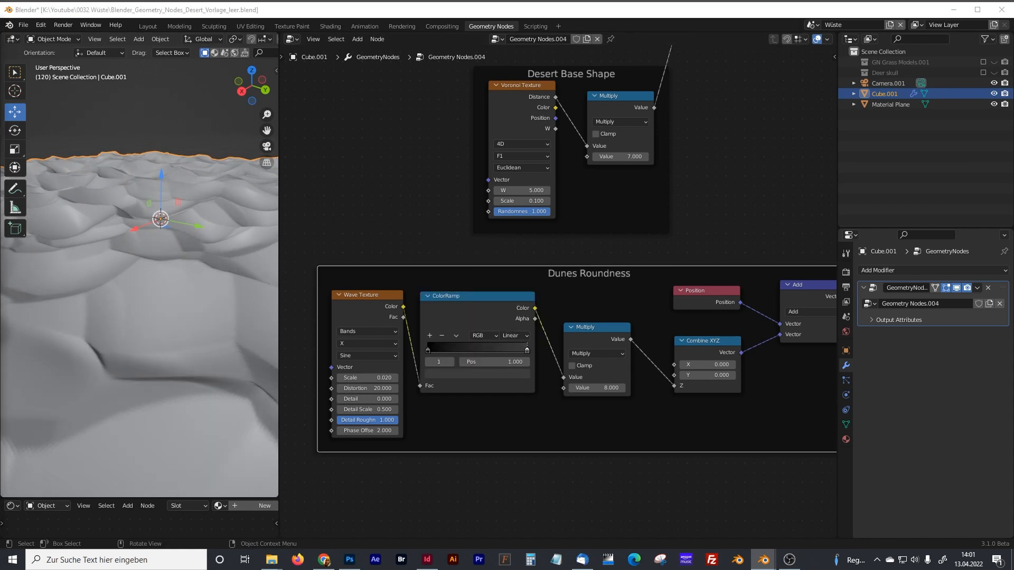
Examine the shape of the dunes from several angles with an enlarged 3D viewport
drag(279, 252, 334, 253)
middle_drag(180, 274, 198, 294)
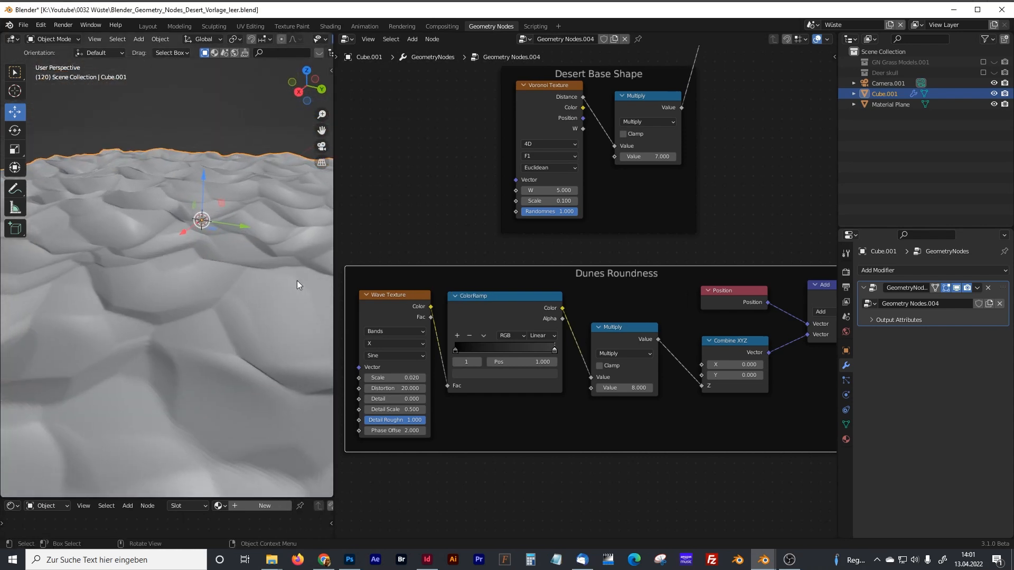
drag(335, 250, 262, 250)
scroll(522, 299, down, 3)
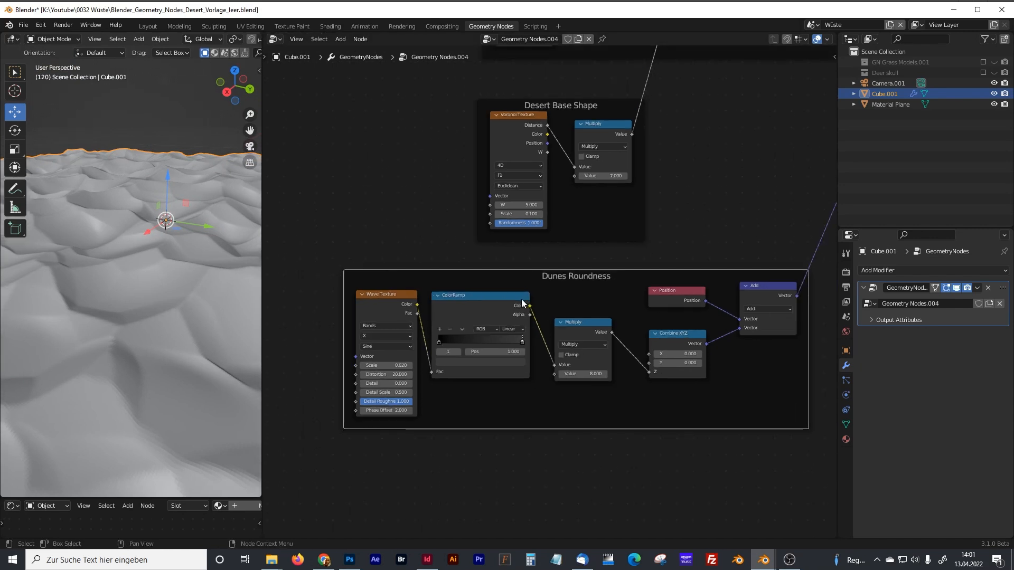
scroll(555, 295, up, 2)
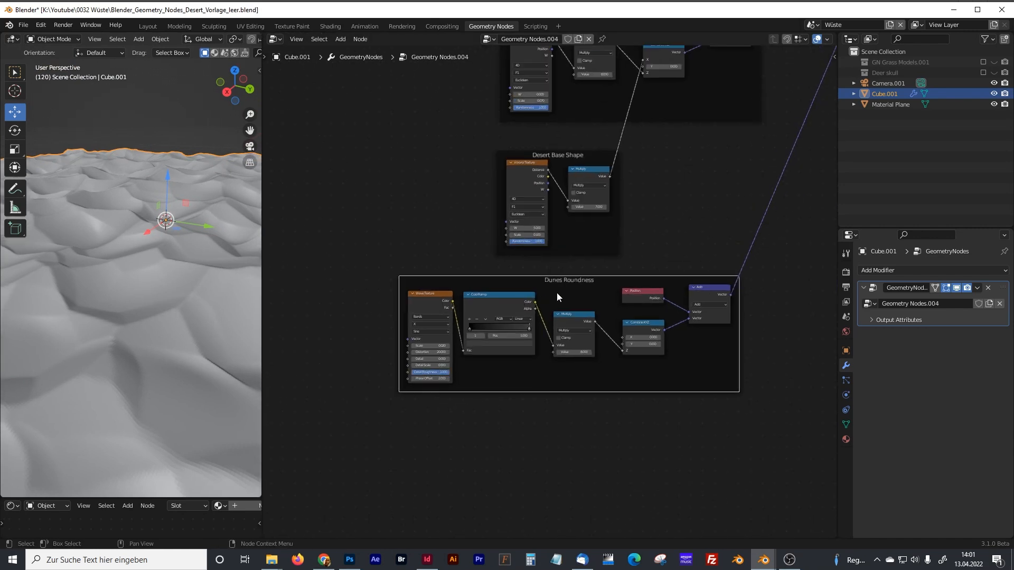
drag(261, 252, 348, 264)
middle_drag(301, 283, 221, 318)
Duplicate the whole Dunes Roundness frame with all its nodes and place the copy below the original
middle_drag(607, 319, 588, 268)
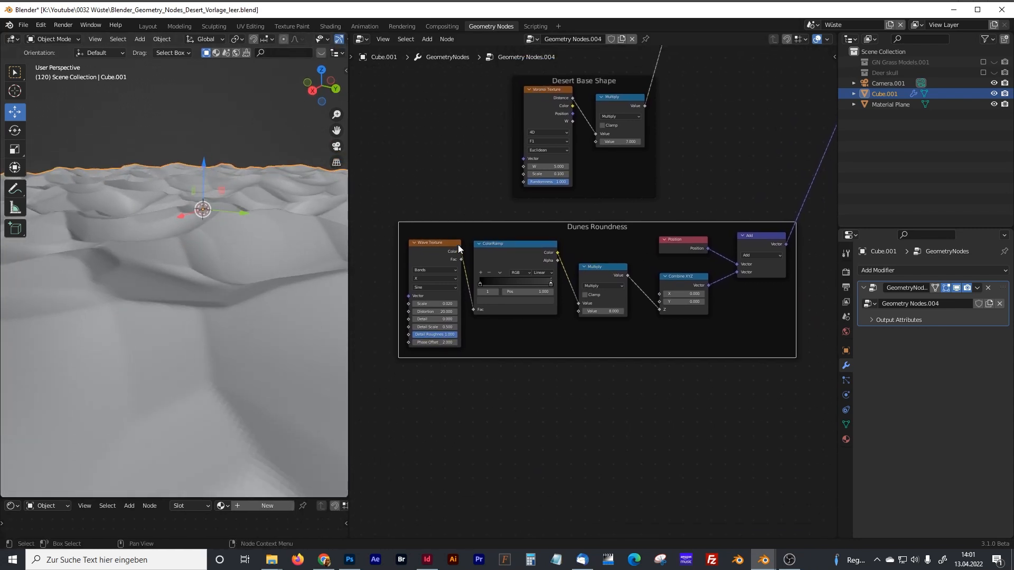
drag(380, 219, 804, 373)
middle_drag(618, 243, 617, 227)
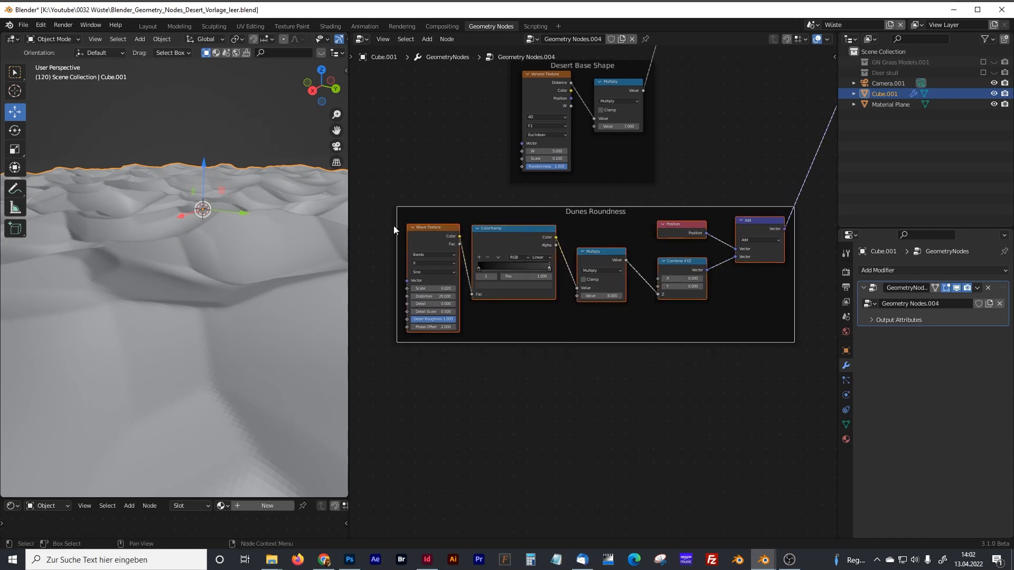
key(shift+d)
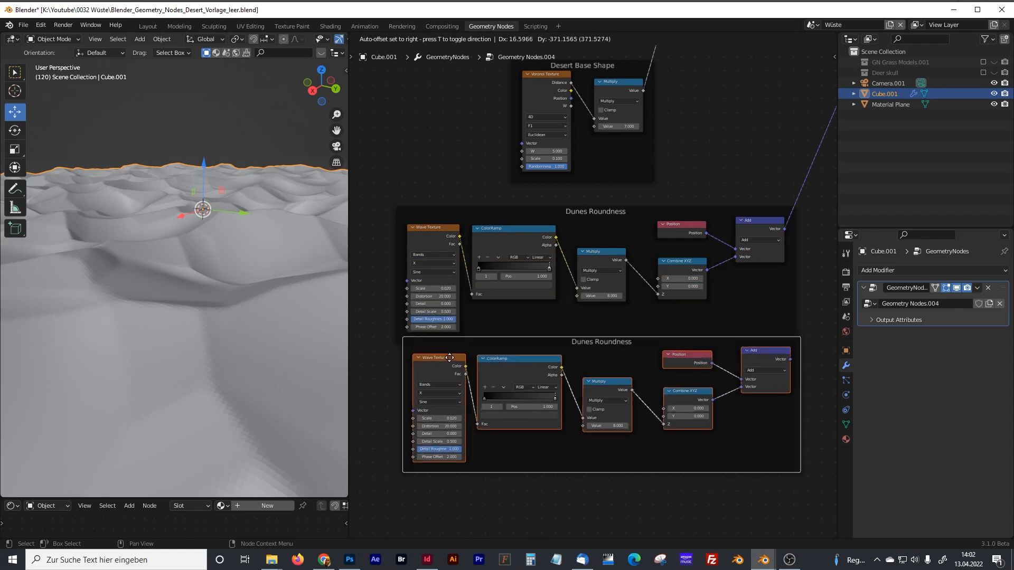
click(447, 382)
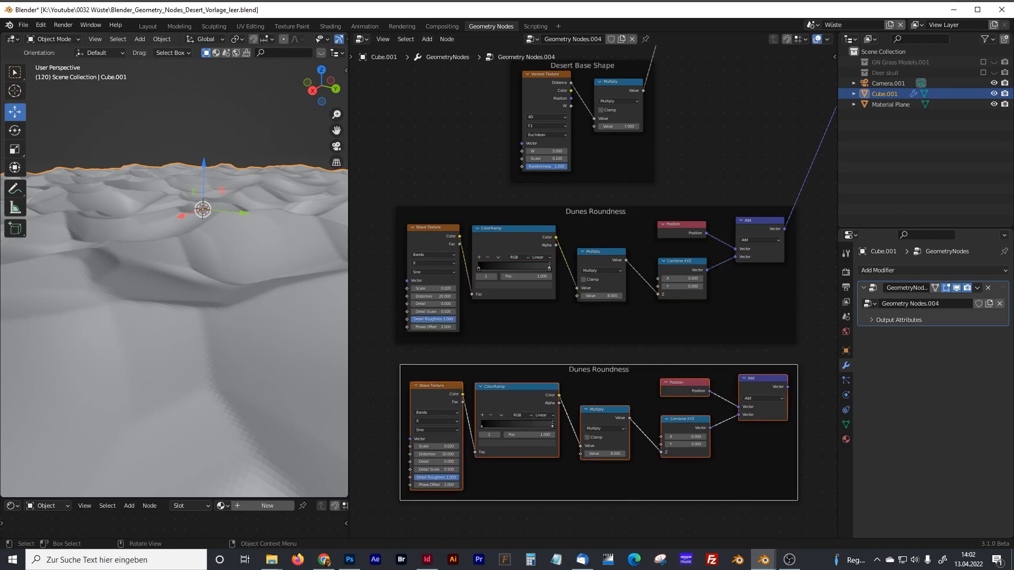
Duplicate the Multiply node in the lower Dunes Roundness frame and place the copy in front of its Wave Texture
middle_drag(444, 371, 478, 311)
click(466, 319)
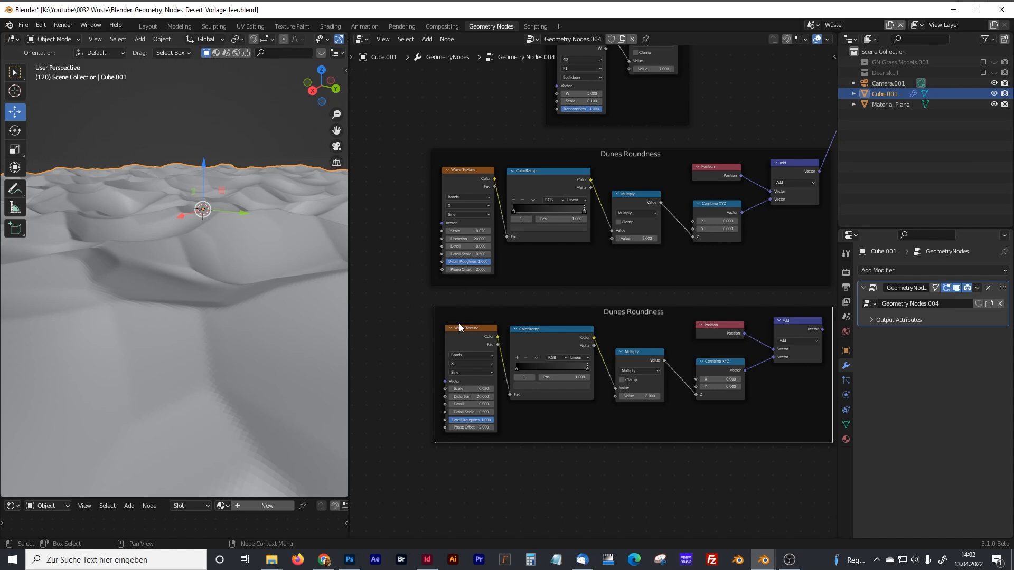
click(640, 352)
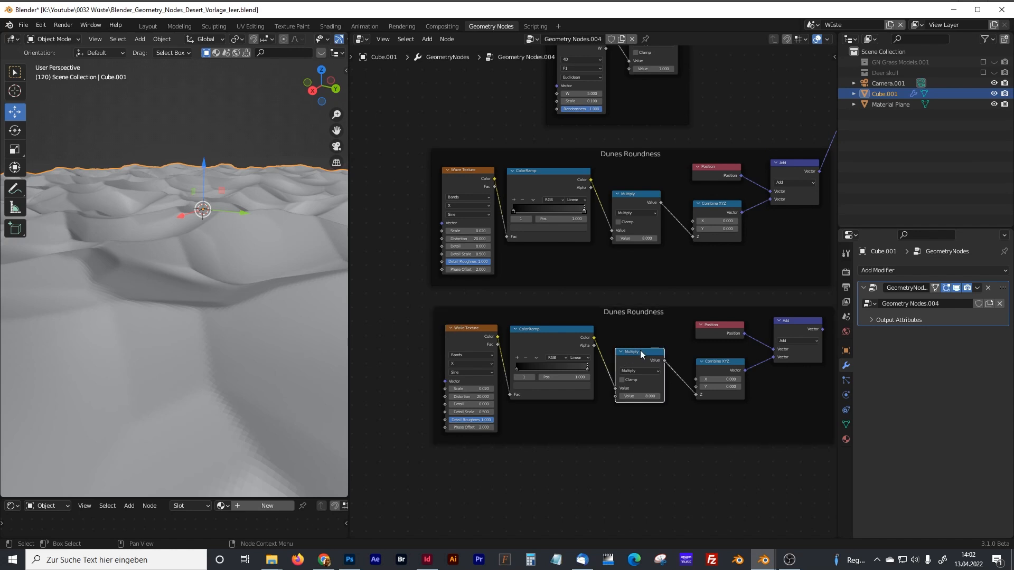
key(shift+d)
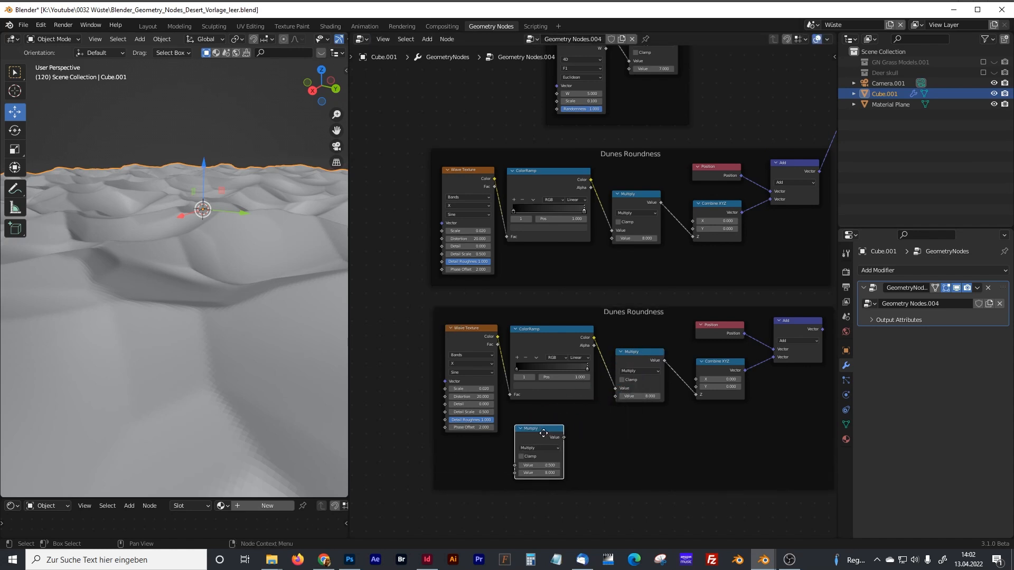
click(402, 348)
middle_drag(478, 370, 567, 355)
drag(490, 331, 493, 319)
click(492, 320)
scroll(452, 369, up, 3)
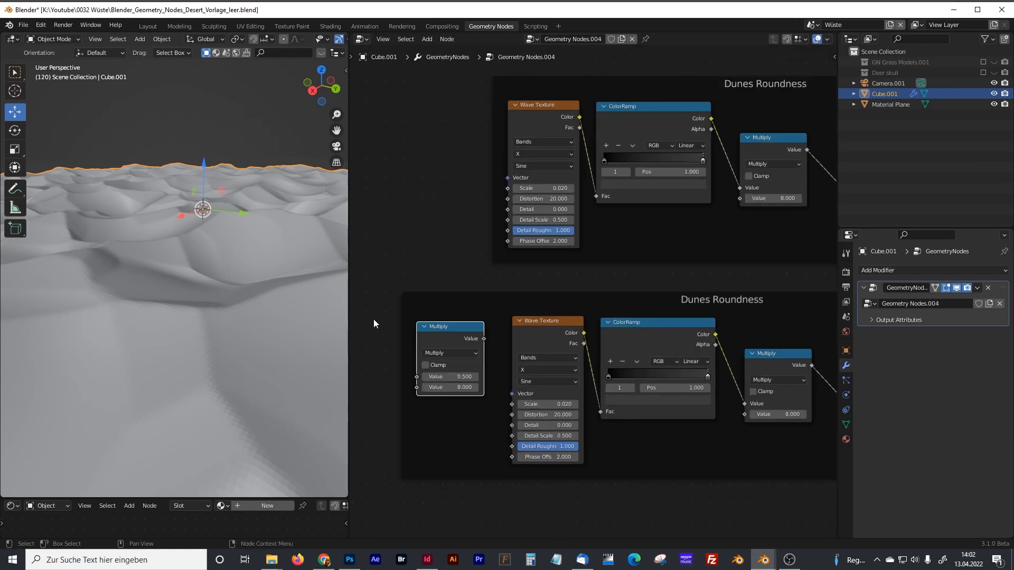
Add a Normal node in the lower Dunes Roundness frame and place it in front of the copied Multiply node
drag(348, 313, 266, 313)
middle_drag(445, 342, 488, 312)
click(464, 393)
key(shift+a)
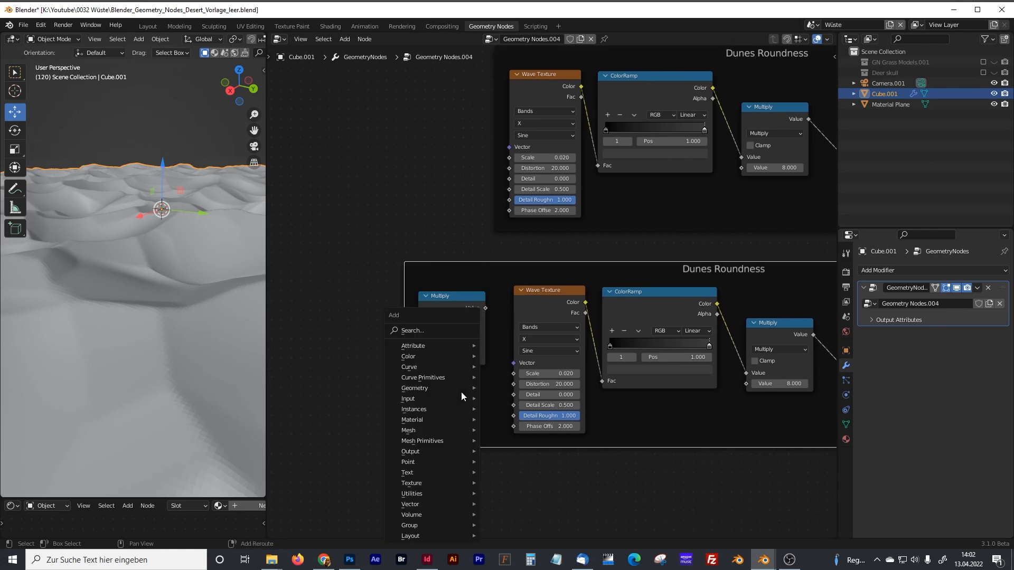
click(414, 328)
text(normal)
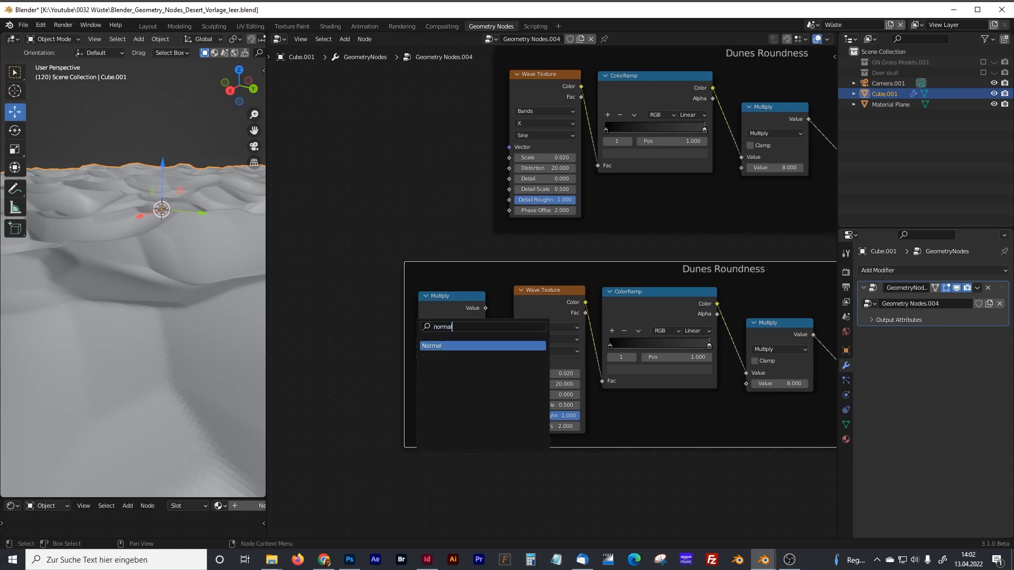
click(440, 346)
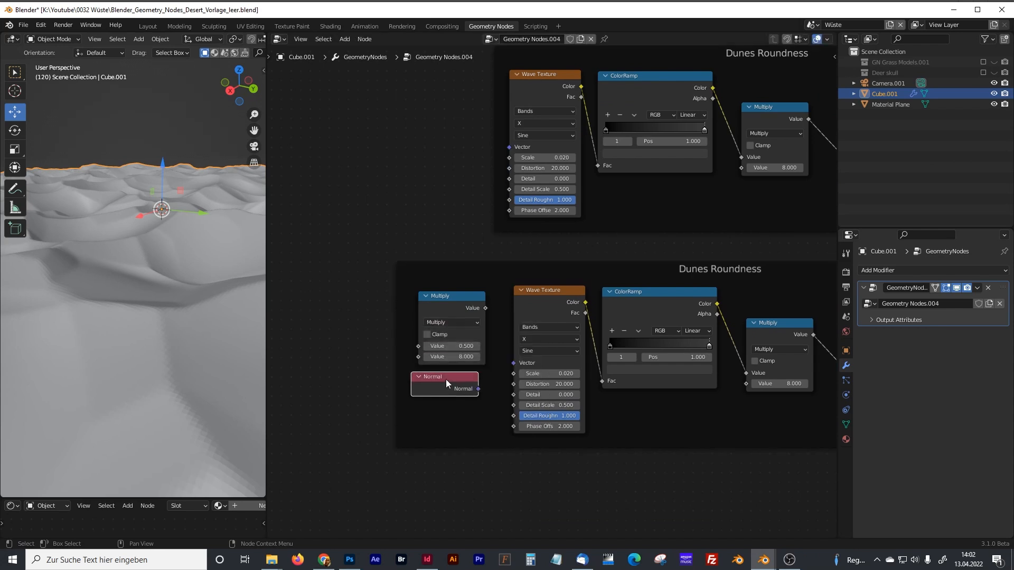
click(355, 300)
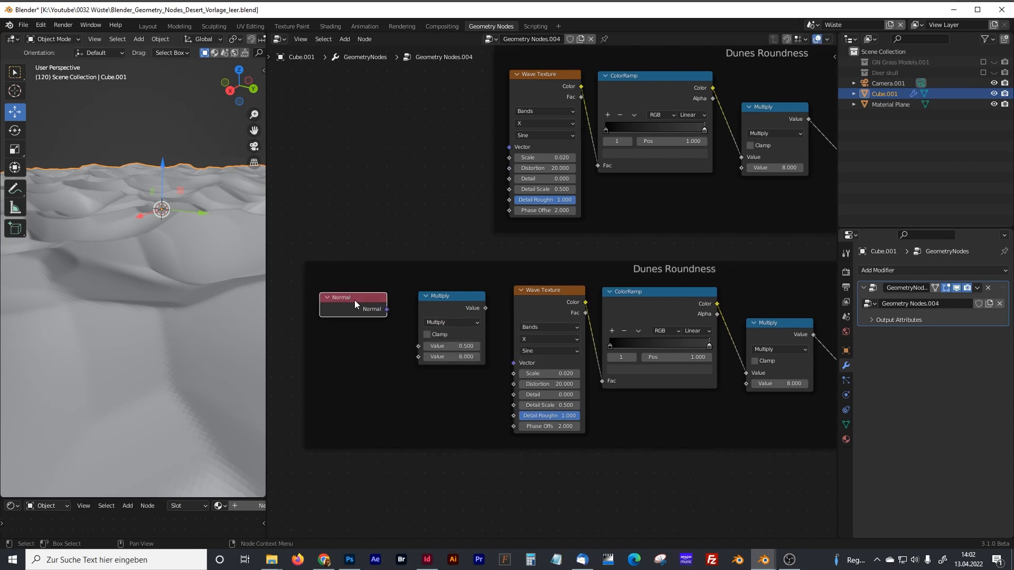
Connect the Normal node to the Multiply node, set its multiplier to 2, and link the result to the lower Wave Texture's Vector input
drag(387, 310, 419, 346)
click(461, 357)
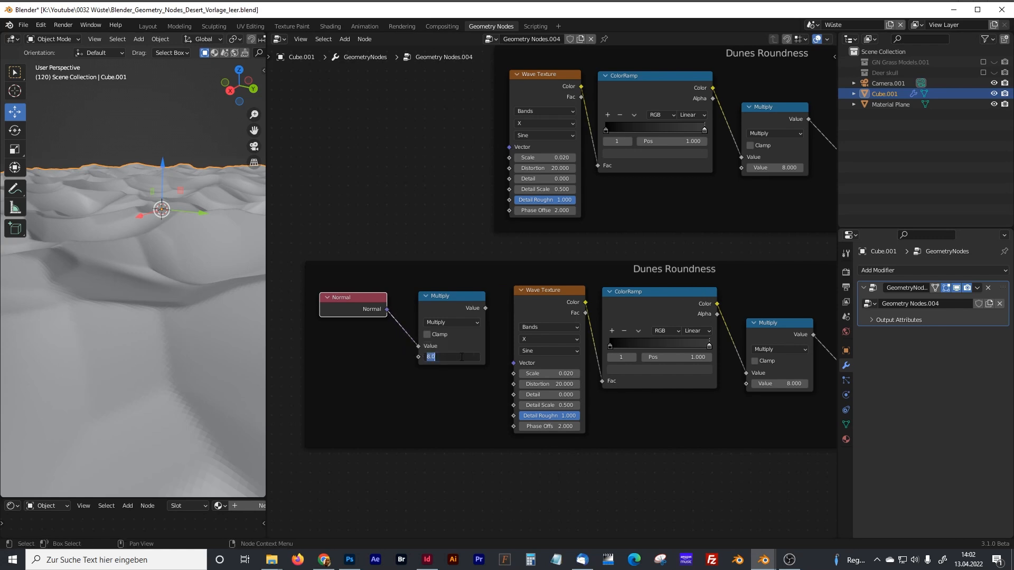
text(2)
key(Return)
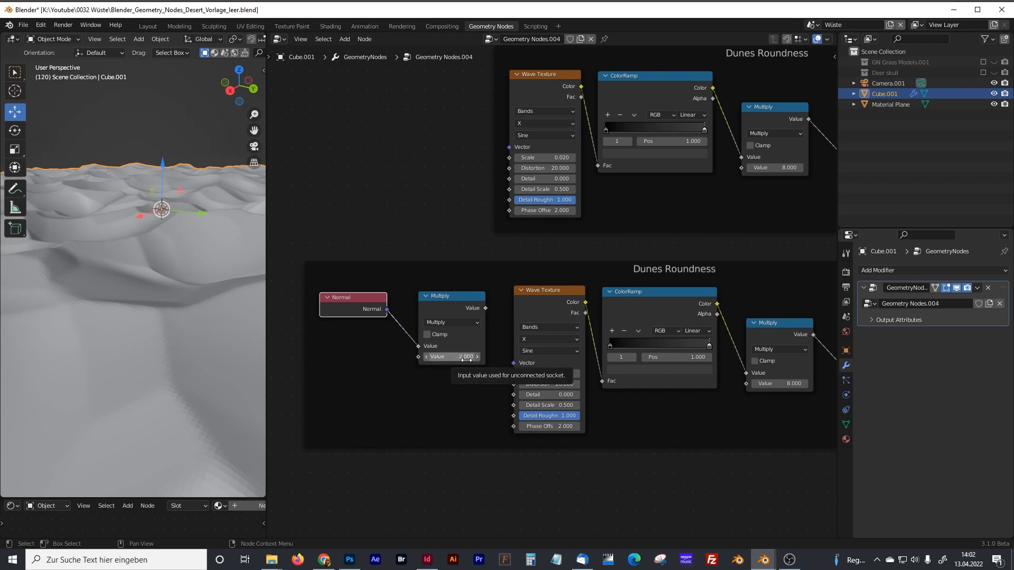
drag(463, 297, 512, 362)
Duplicate the Set Position node and insert the copy directly behind the original in the geometry chain
scroll(690, 329, down, 7)
middle_drag(771, 272, 577, 381)
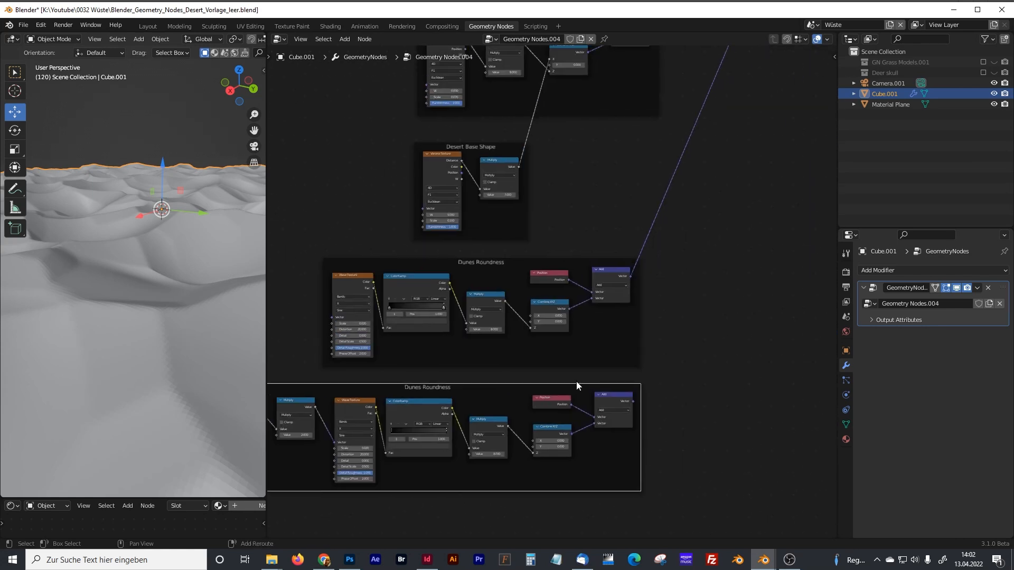
middle_drag(686, 249, 514, 426)
middle_drag(624, 188, 568, 292)
scroll(563, 295, up, 9)
middle_drag(632, 283, 606, 327)
click(546, 153)
key(shift+d)
click(645, 154)
Rename the lower Dunes Roundness frame to "Adding Erosion and Details"
scroll(598, 345, down, 5)
middle_drag(571, 385, 600, 271)
scroll(430, 322, up, 3)
middle_drag(429, 322, 508, 308)
click(466, 305)
key(F2)
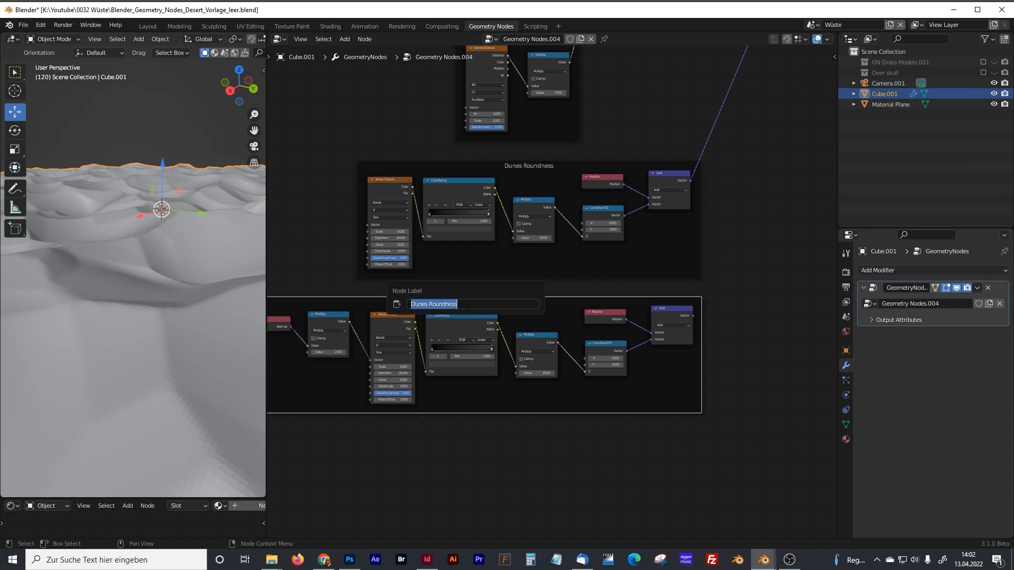
text(Adding Erosion and Details)
key(Return)
Connect the Add node's output in the erosion frame to the copied Set Position node's Position input and widen the 3D viewport
middle_drag(722, 319, 619, 391)
drag(579, 388, 728, 163)
drag(296, 236, 403, 211)
mouse_move(318, 238)
middle_down()
mouse_move(321, 265)
mouse_move(327, 245)
middle_up()
In the erosion frame's Wave Texture, set Scale to 2, Distortion to 4 and Detail to 10
middle_drag(682, 297, 585, 312)
mouse_move(638, 305)
middle_down()
mouse_move(690, 230)
mouse_move(823, 126)
middle_up()
middle_drag(478, 451, 646, 278)
scroll(547, 329, up, 5)
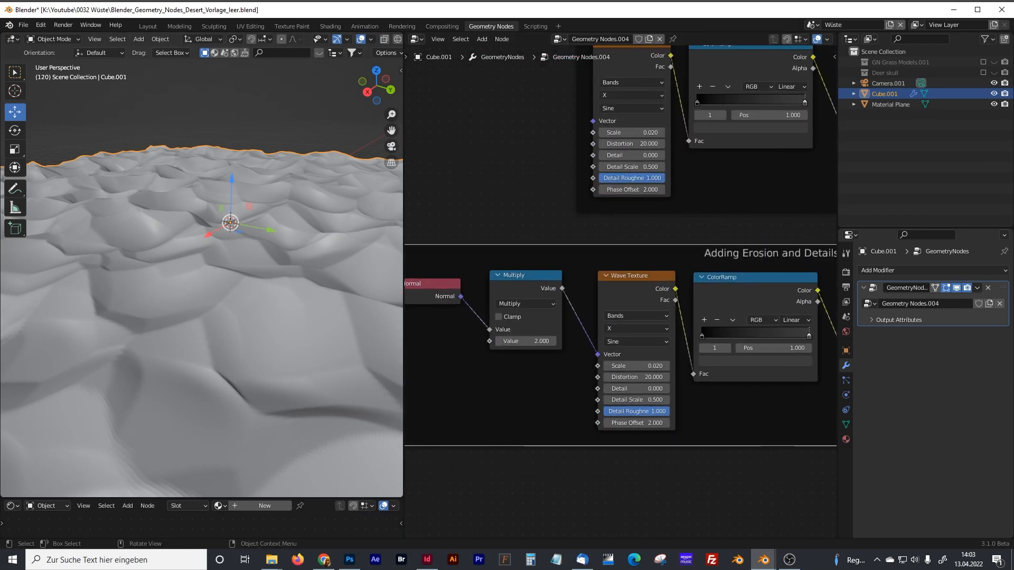
click(640, 367)
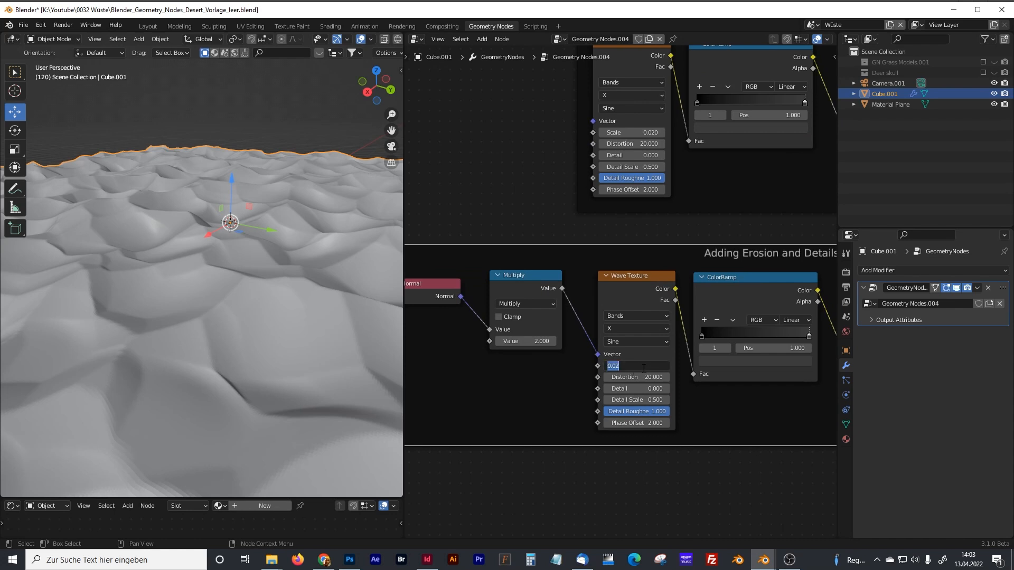
text(2)
key(Return)
click(655, 378)
text(4)
key(Return)
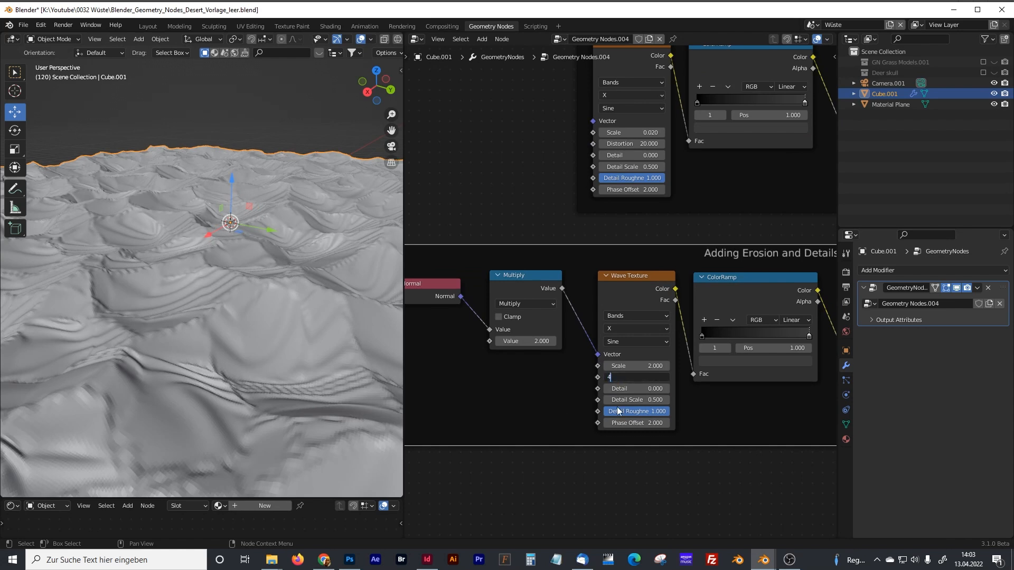
click(655, 388)
text(10)
key(Return)
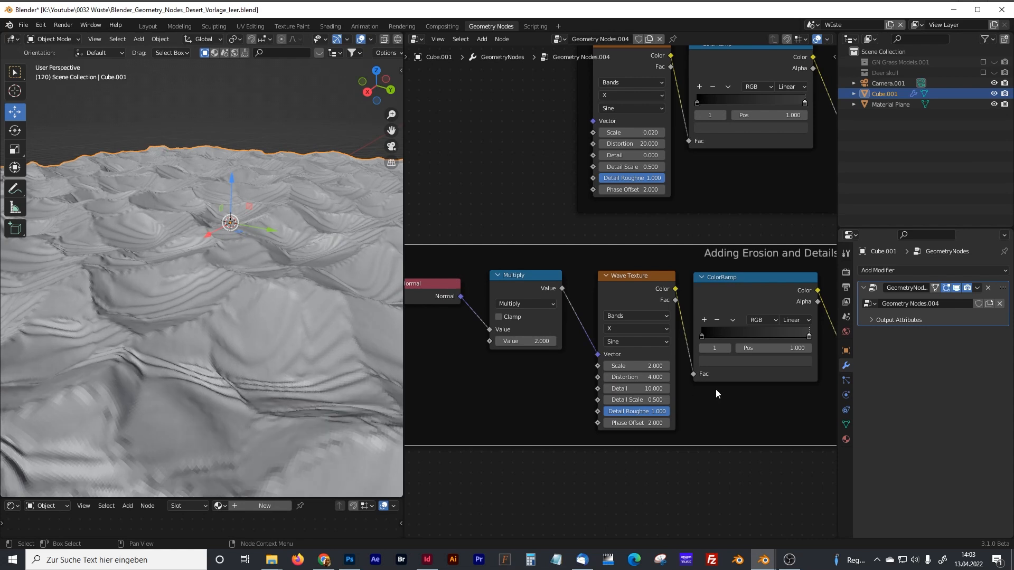
Set the erosion Wave Texture's Detail Scale to 10 and Detail Roughness to 0.5
click(652, 400)
text(10)
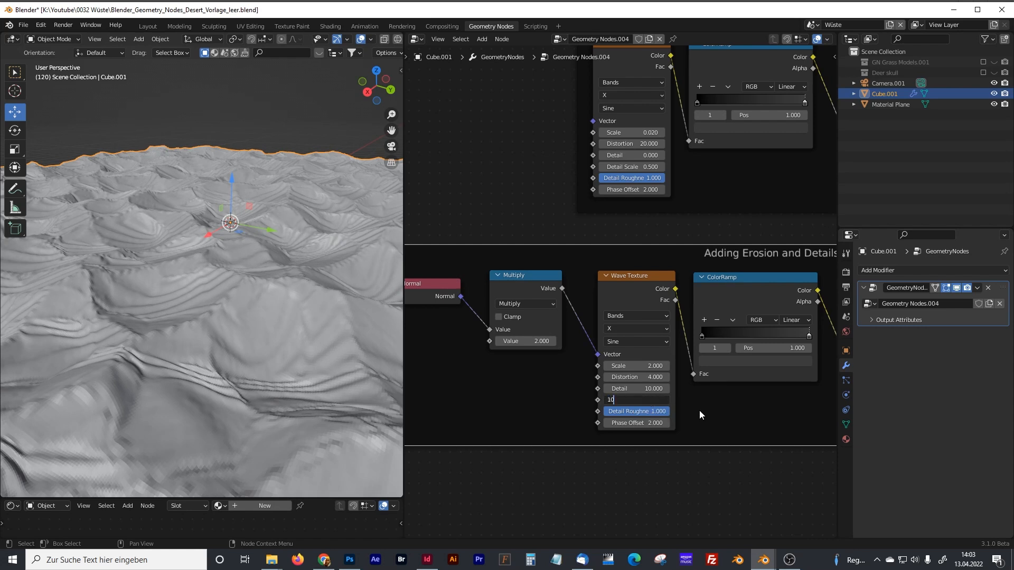
key(Return)
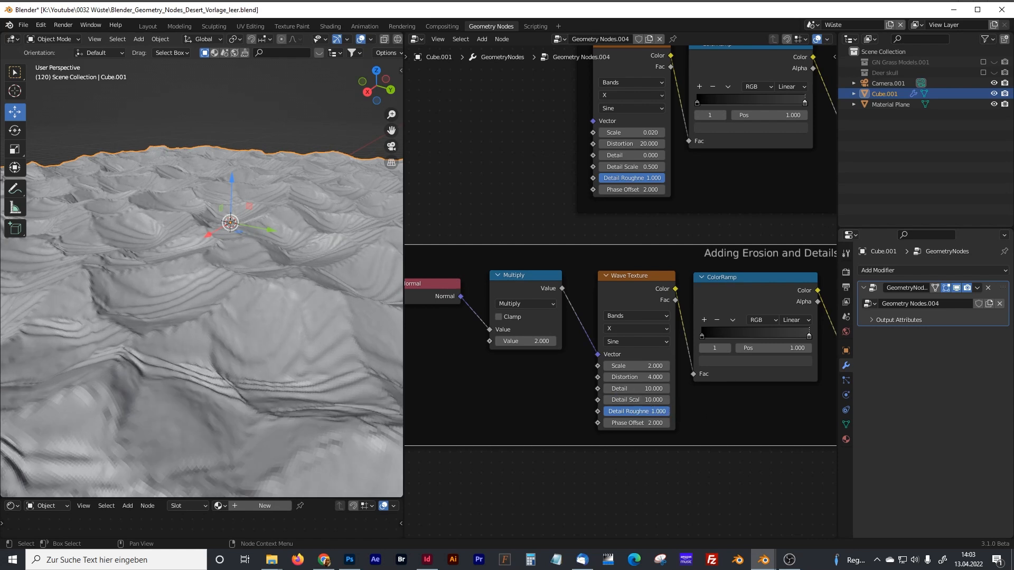
click(657, 411)
text(0.5)
key(Return)
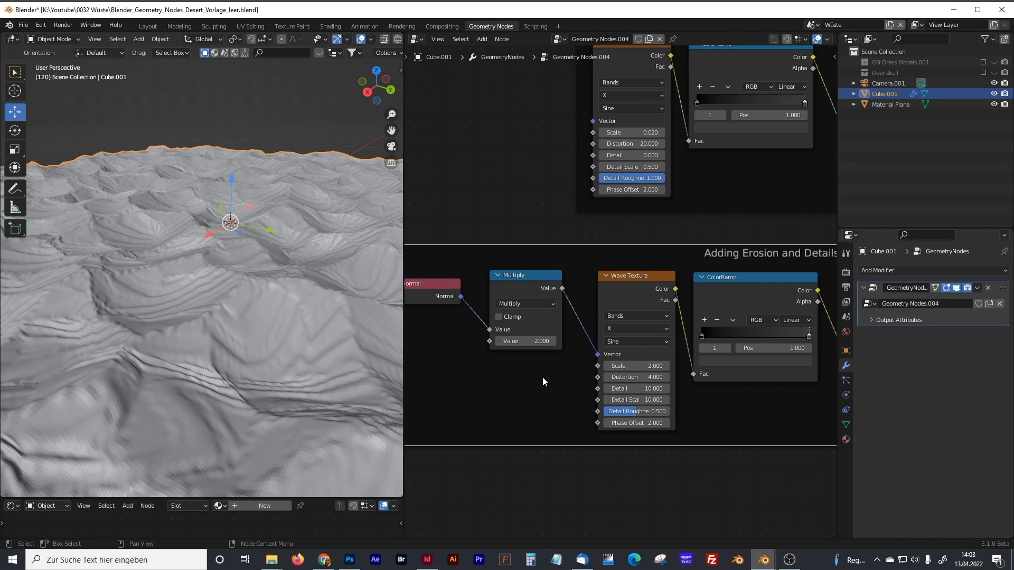
Set the multiplier of the Multiply node behind the Normal node to 1
click(525, 342)
text(1)
key(Return)
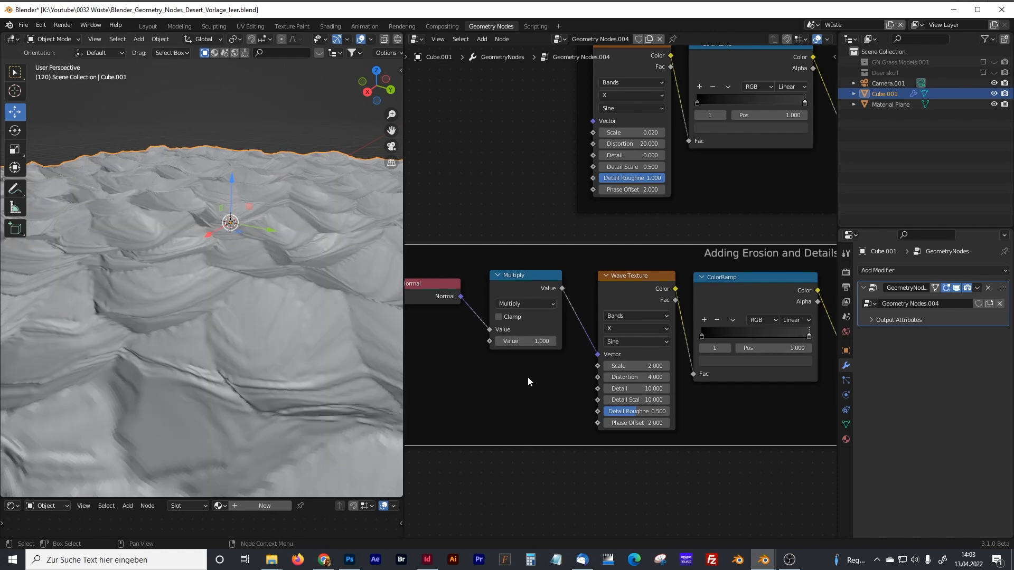
Darken the end stop at position 1.000 of the erosion frame's ColorRamp to nearly black
middle_drag(735, 407, 670, 408)
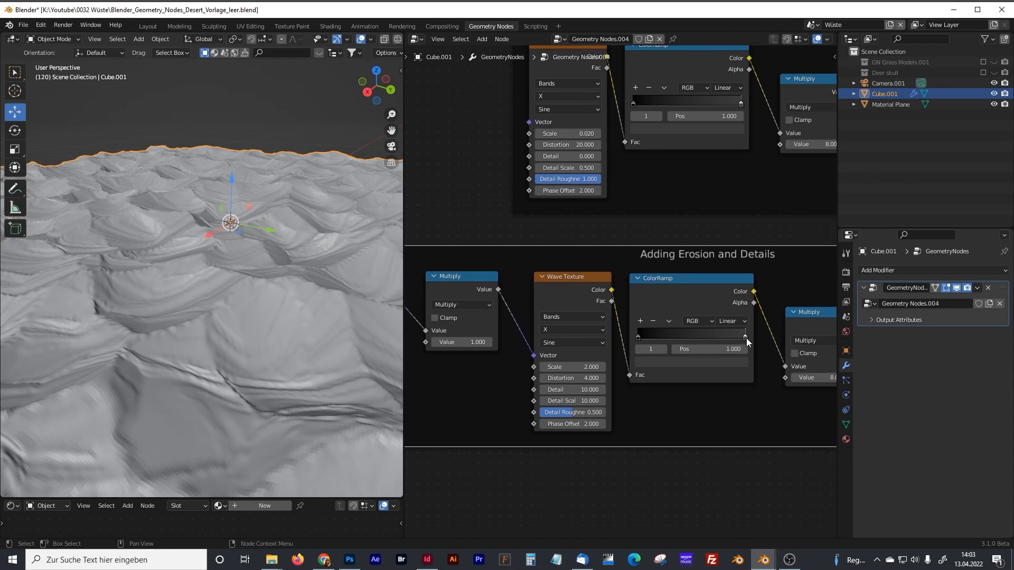
click(733, 363)
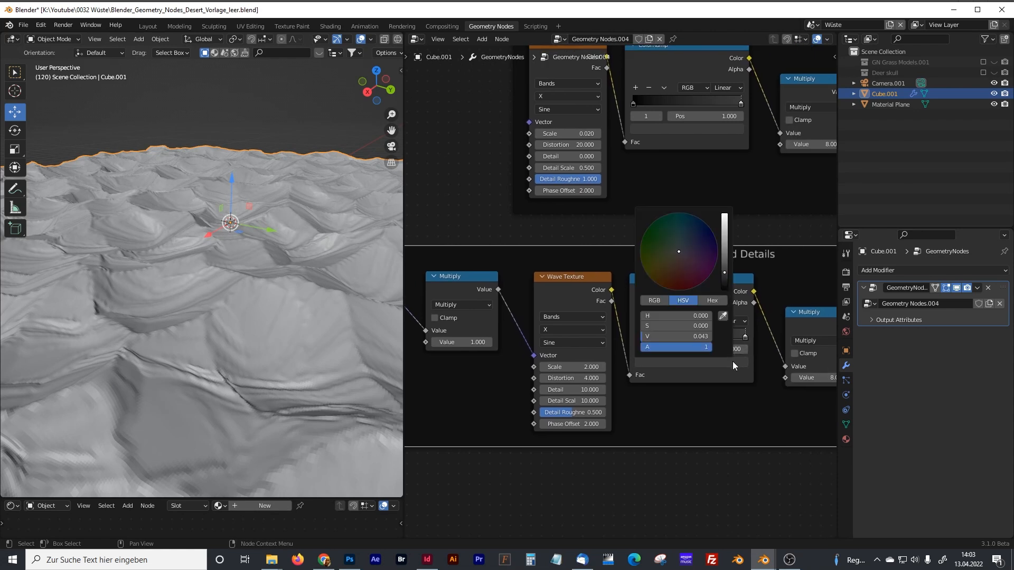
mouse_move(724, 272)
mouse_down()
mouse_move(724, 247)
mouse_move(724, 278)
mouse_up()
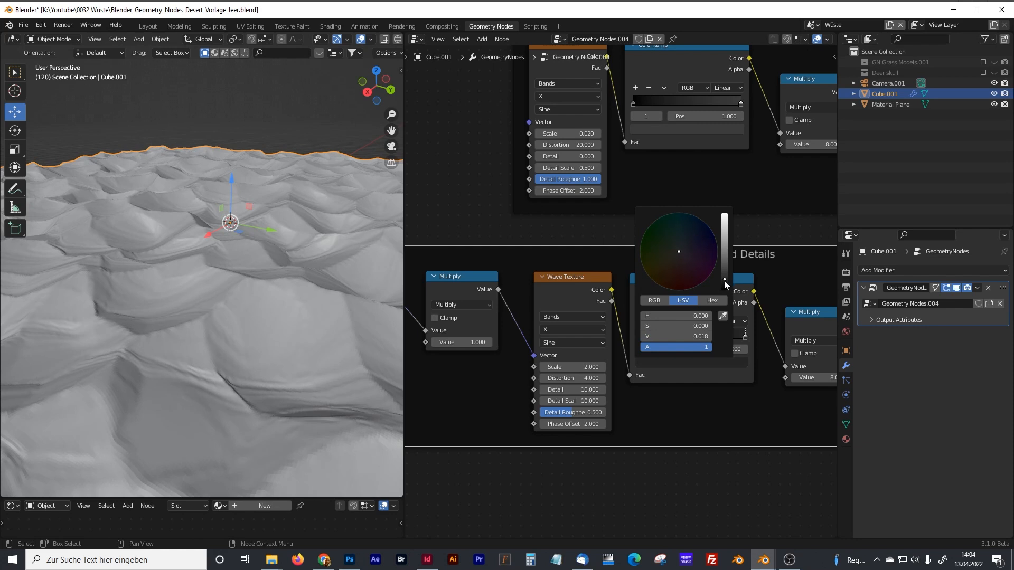
drag(724, 279, 724, 283)
middle_drag(473, 386, 556, 348)
click(554, 337)
text(2)
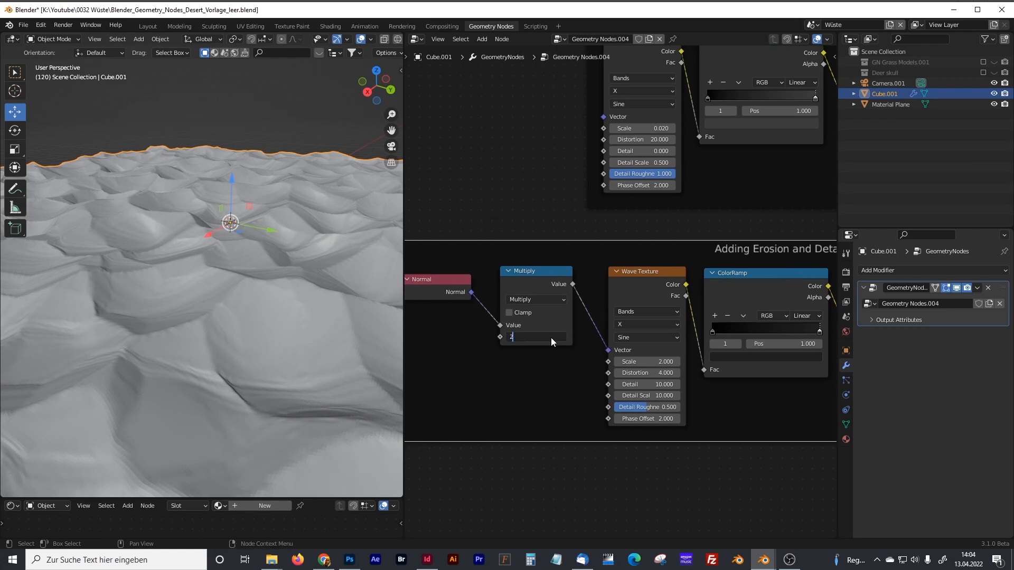
key(BackSpace)
text(1)
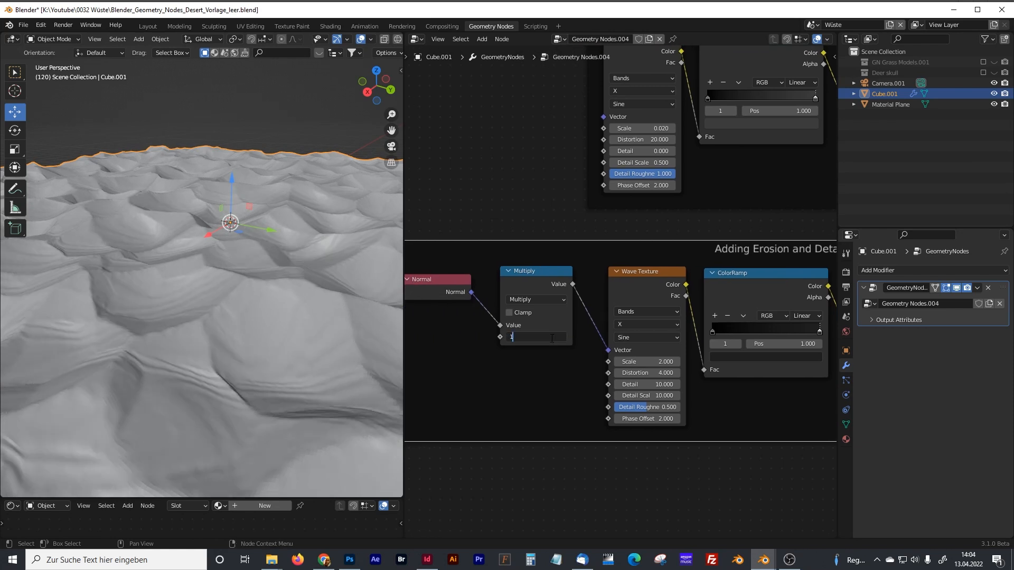
key(Return)
Examine the erosion detail on the dune surface from several angles and distances
mouse_move(262, 352)
middle_down()
mouse_move(275, 348)
mouse_move(266, 370)
middle_up()
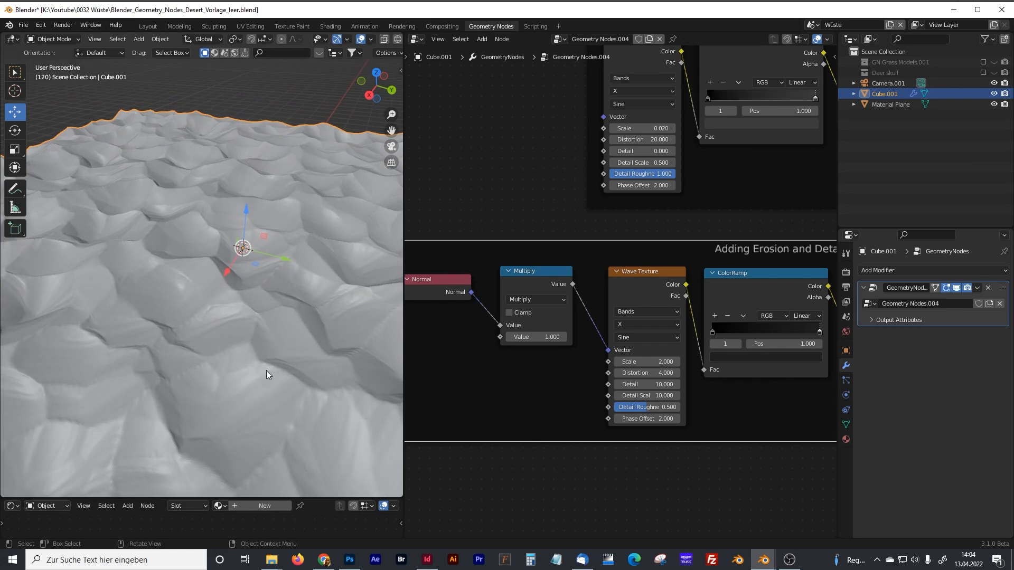
scroll(262, 373, up, 1)
scroll(263, 372, down, 1)
shift+middle_drag(268, 408, 271, 363)
scroll(268, 357, down, 4)
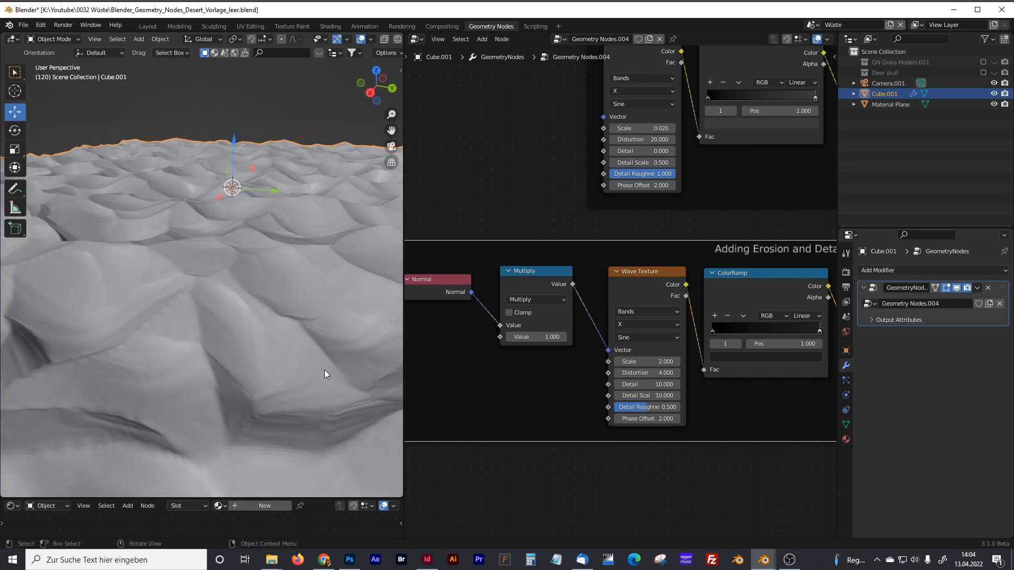
middle_drag(571, 224, 522, 417)
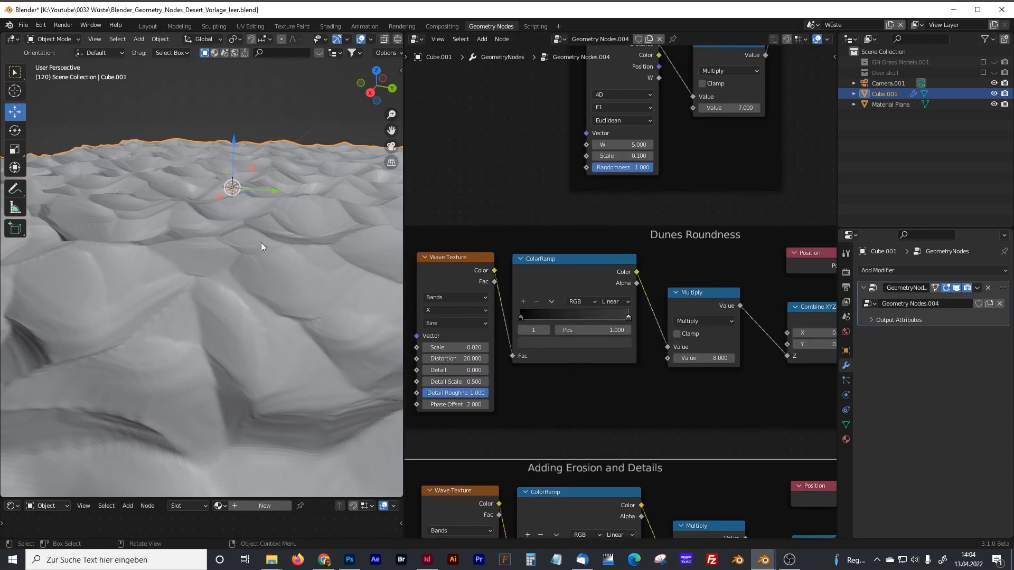
middle_drag(304, 274, 271, 268)
Narrow the 3D viewport and move the Group Output node farther away from the Subdivision Surface node
drag(403, 232, 361, 231)
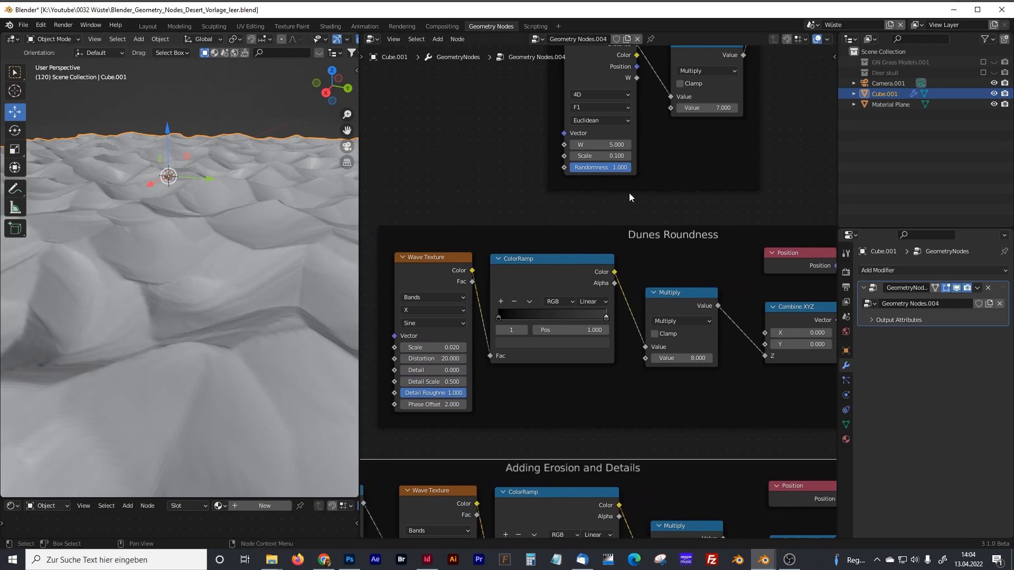
scroll(629, 192, down, 3)
middle_drag(669, 185, 598, 230)
drag(598, 193, 750, 191)
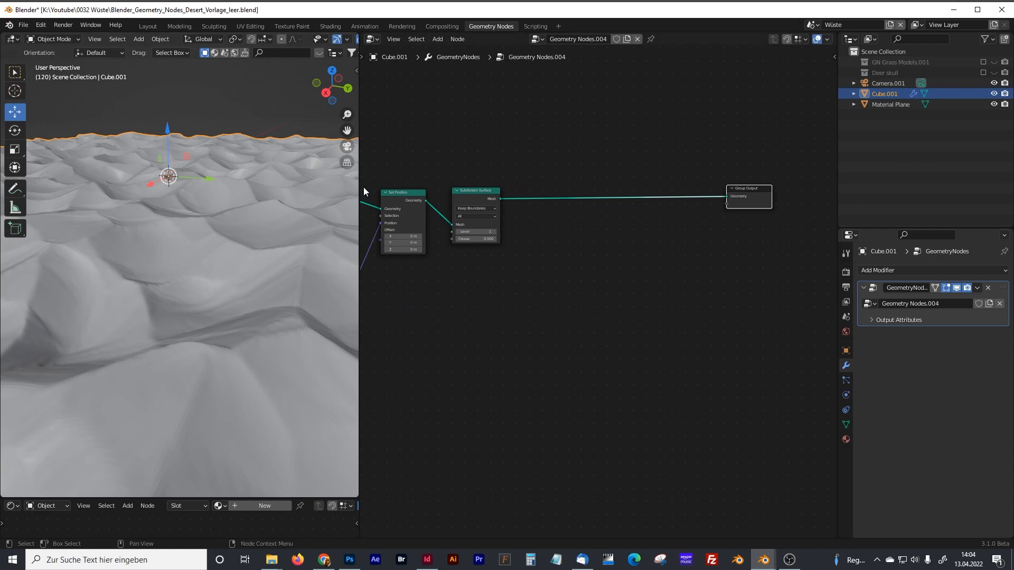
Add a Set Shade Smooth node on the link between the Subdivision Surface and Group Output nodes
drag(360, 186, 388, 180)
middle_drag(243, 242, 249, 282)
middle_drag(510, 273, 534, 306)
scroll(534, 307, up, 6)
middle_drag(542, 245, 607, 312)
scroll(586, 327, up, 3)
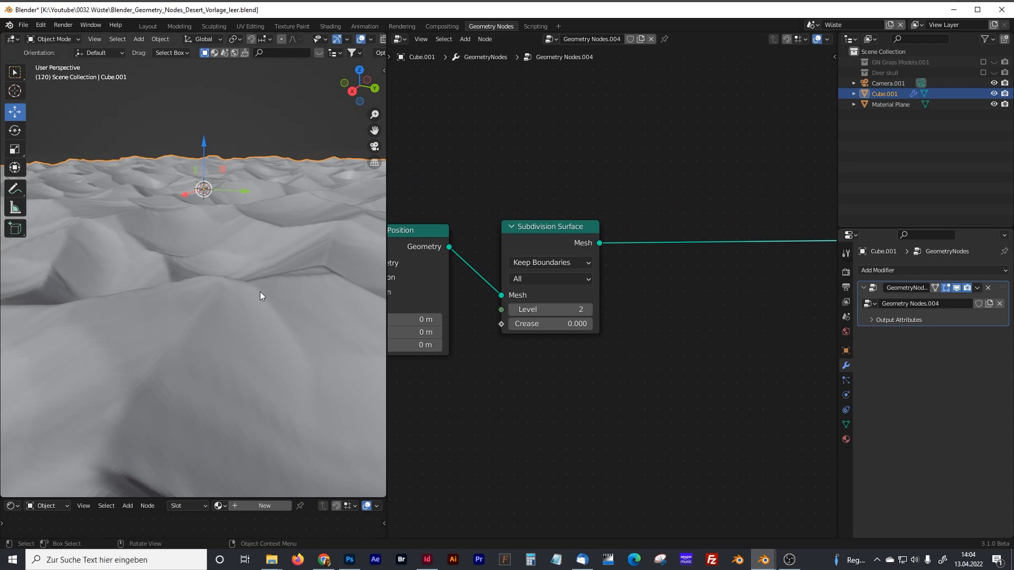
key(shift+a)
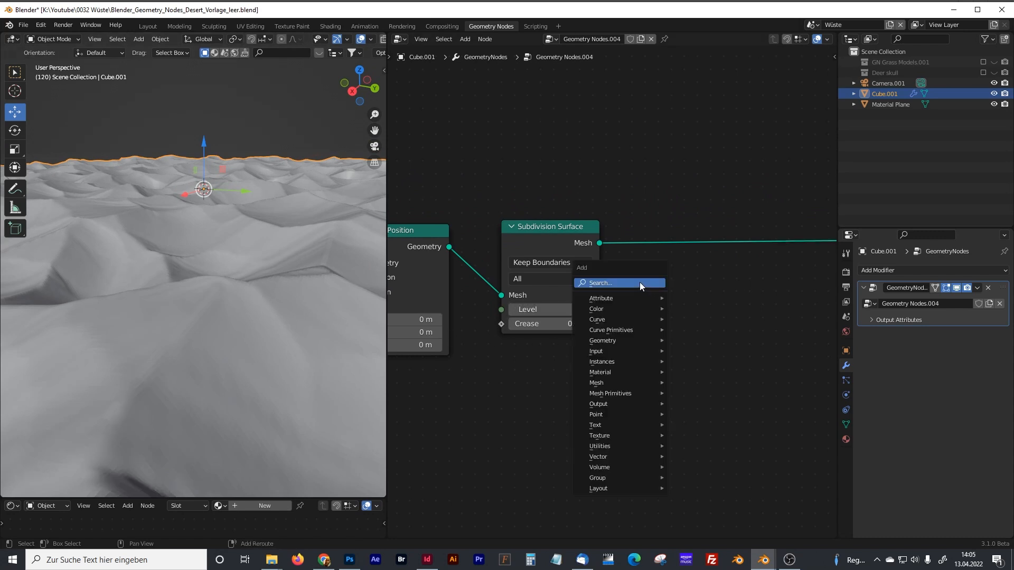
click(639, 282)
text(et)
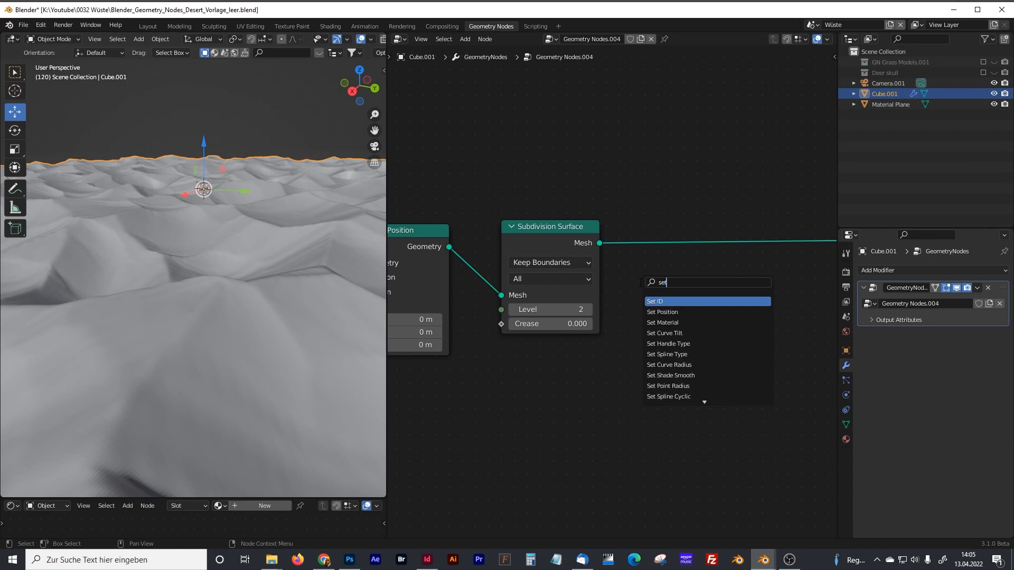
text( shade)
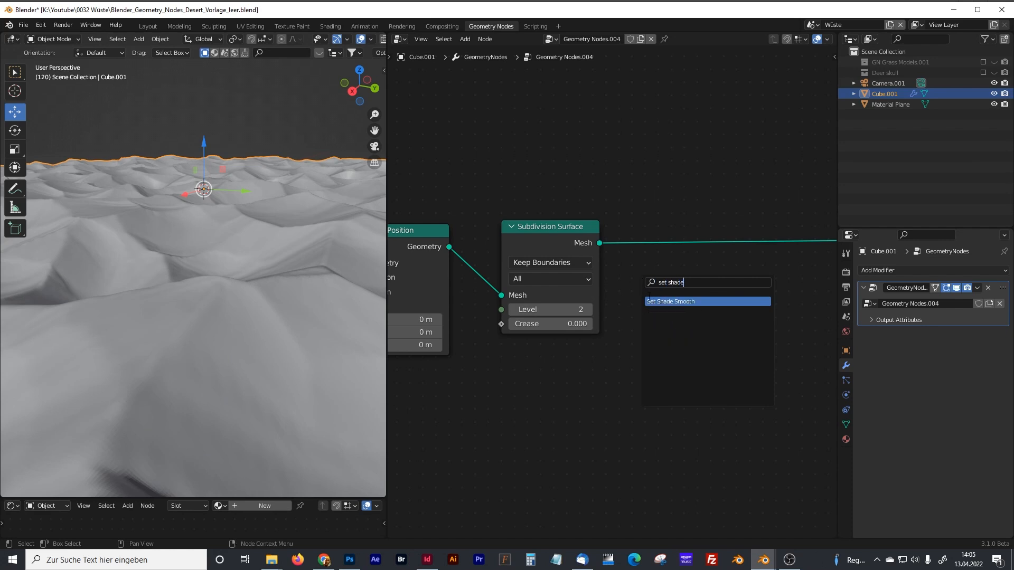
key(Return)
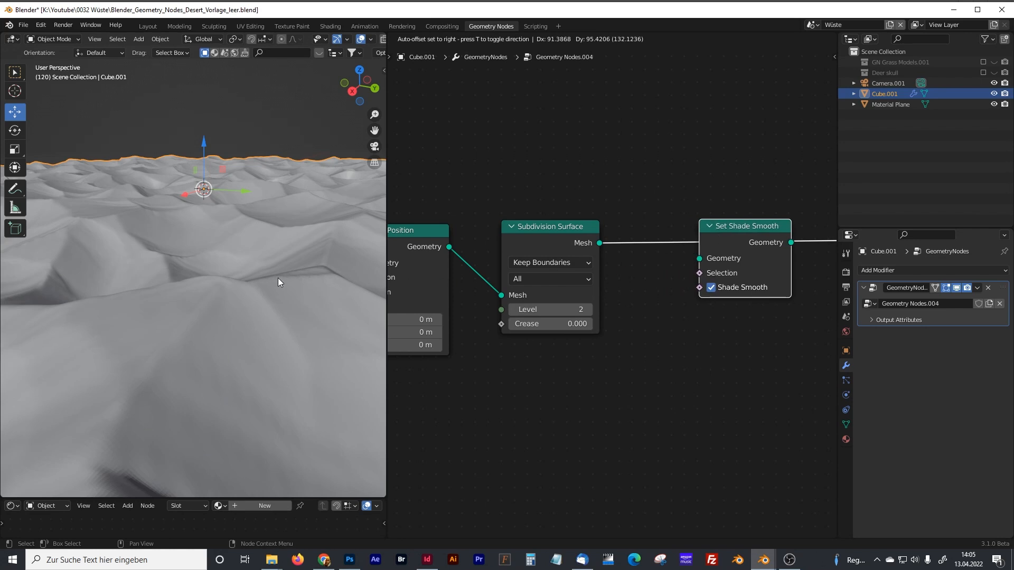
click(709, 244)
Enlarge the node editor and insert a Set Material node between the Set Shade Smooth and Group Output nodes
mouse_move(229, 290)
middle_down()
mouse_move(233, 299)
mouse_move(229, 281)
middle_up()
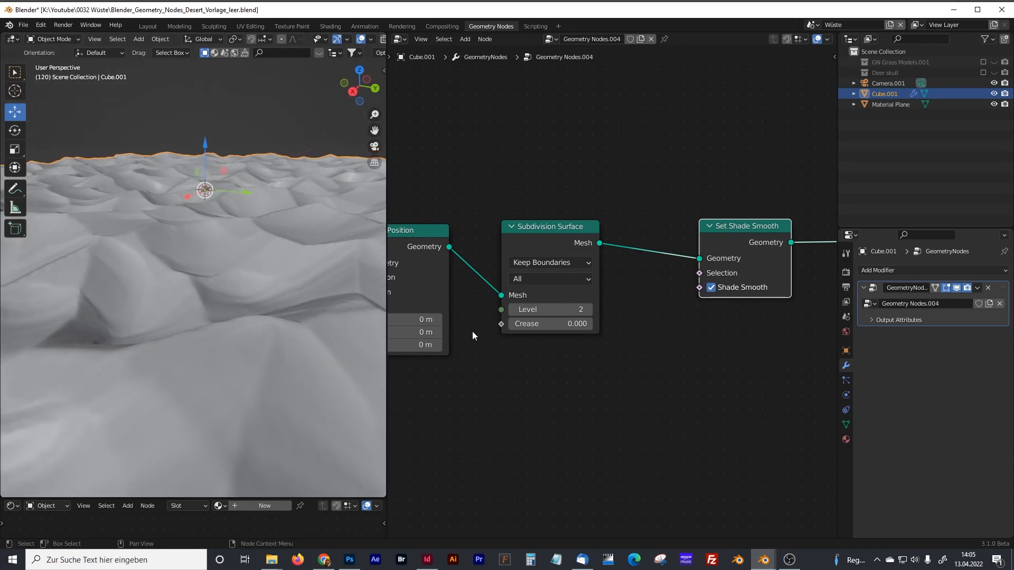
scroll(524, 335, down, 2)
scroll(623, 346, down, 2)
ctrl+scroll(625, 344, down, 3)
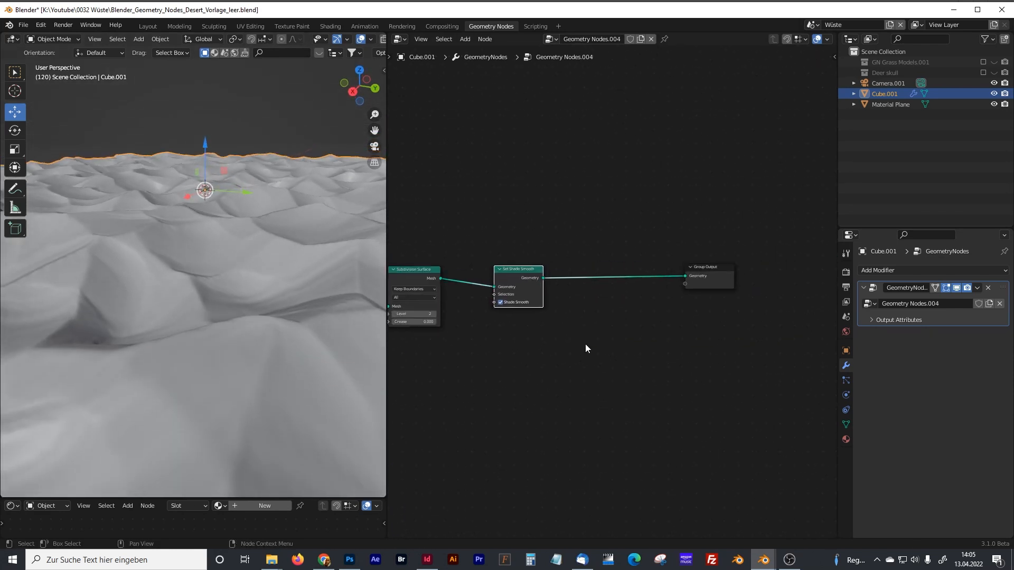
scroll(586, 344, up, 3)
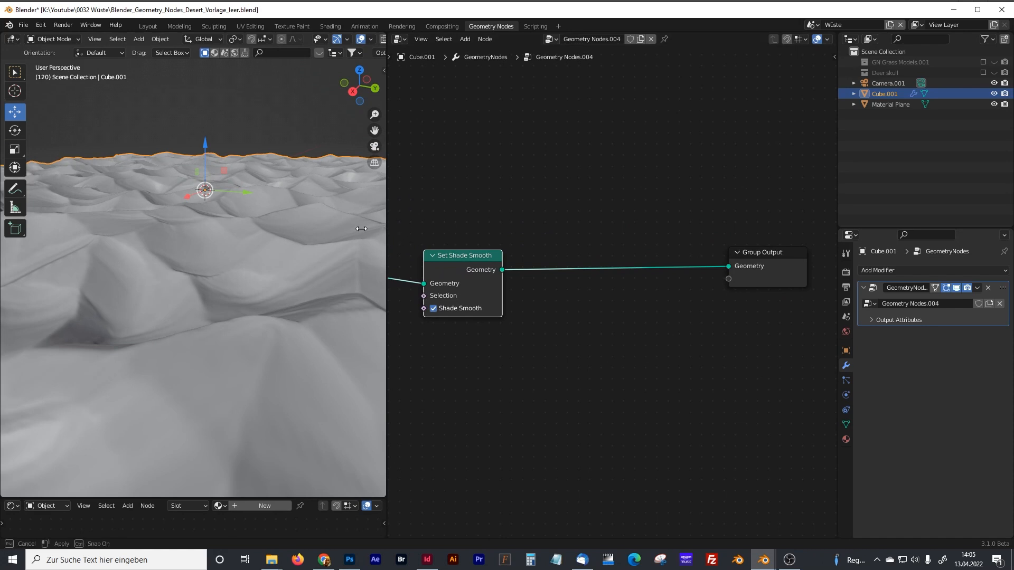
drag(390, 234, 292, 234)
key(shift+a)
click(509, 331)
text(set mat)
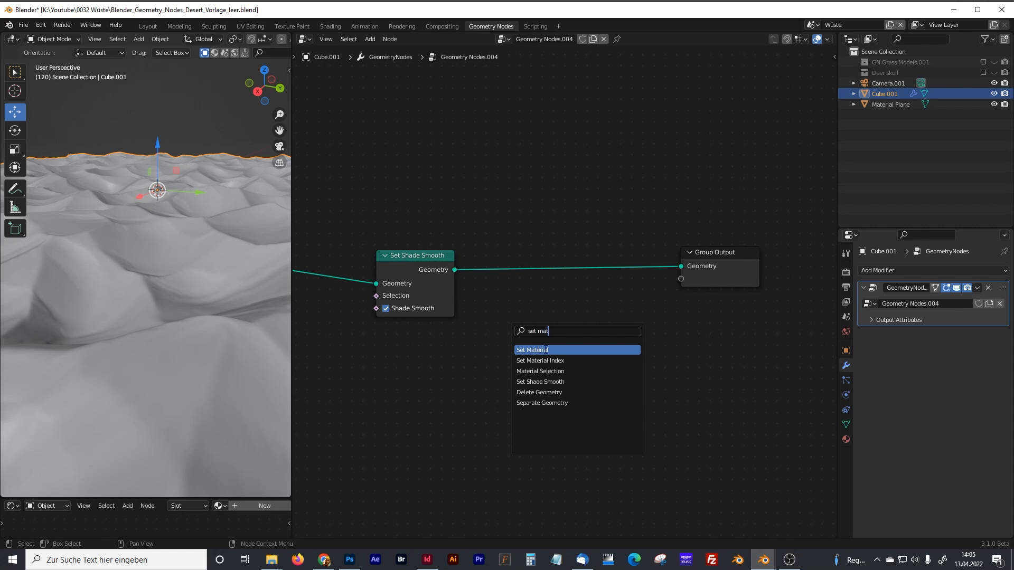
click(544, 350)
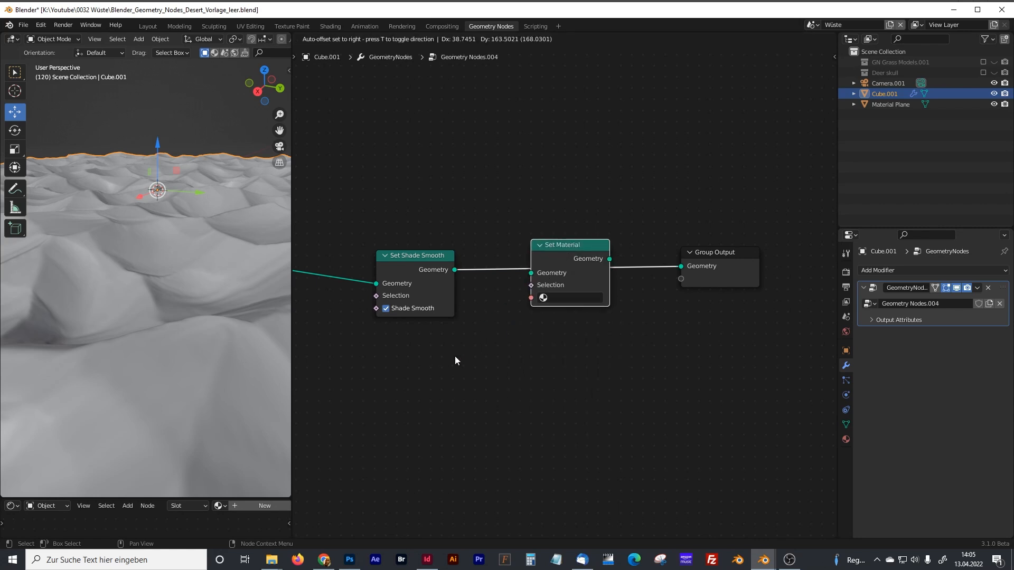
click(378, 366)
Assign the Procedural Sand material in the Set Material node
middle_drag(367, 363, 465, 333)
scroll(588, 343, up, 3)
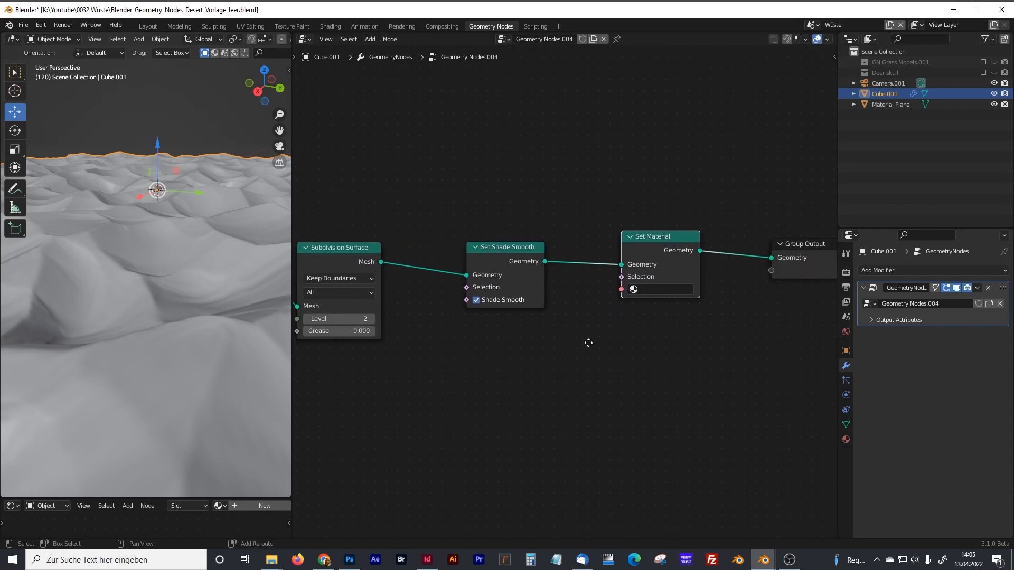
click(634, 293)
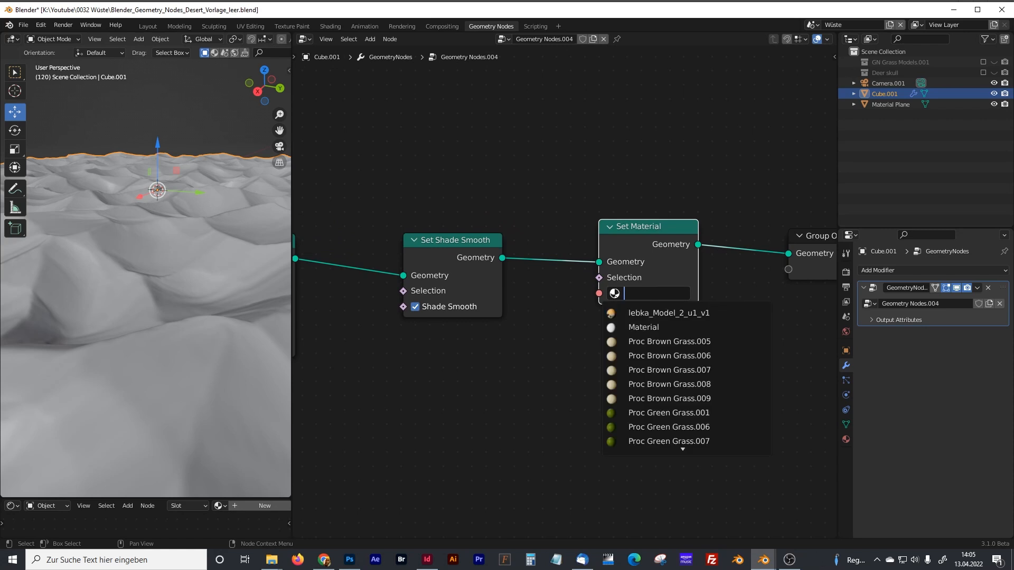
text(pro)
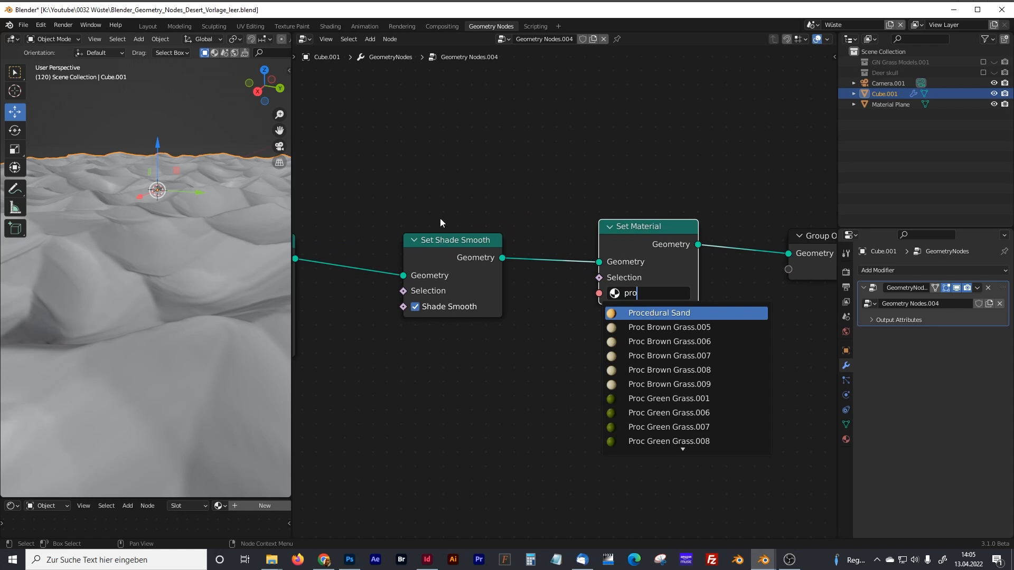
key(Return)
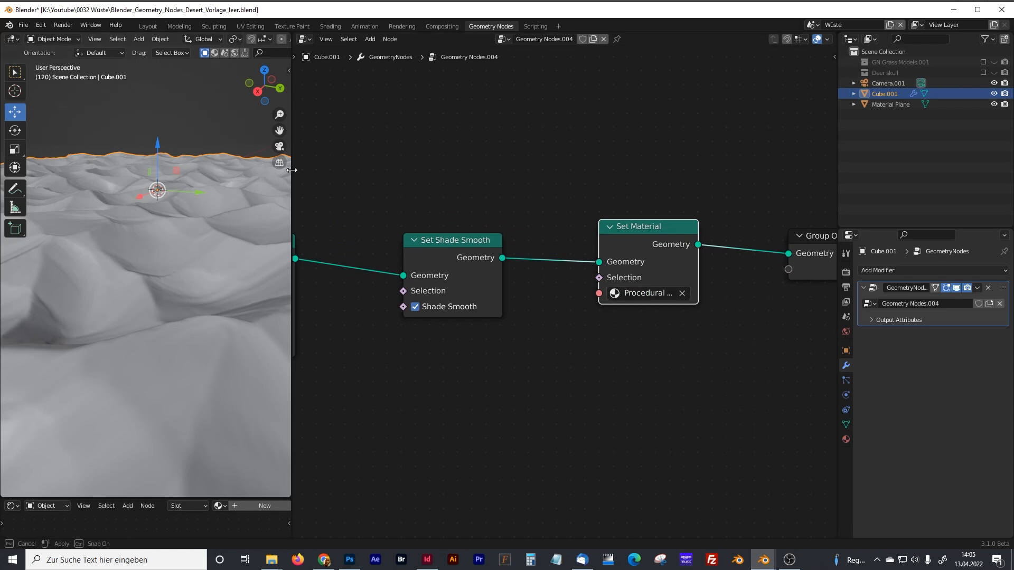
Widen the 3D viewport, switch it to rendered shading, and view the sand ripples on the dunes up close with the terrain deselected
drag(292, 174, 508, 168)
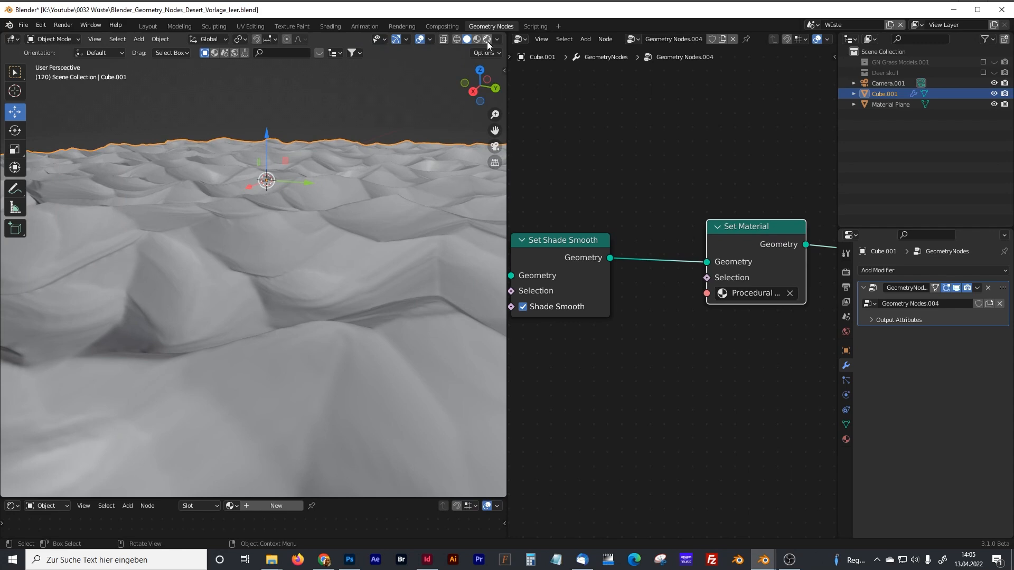
key(z)
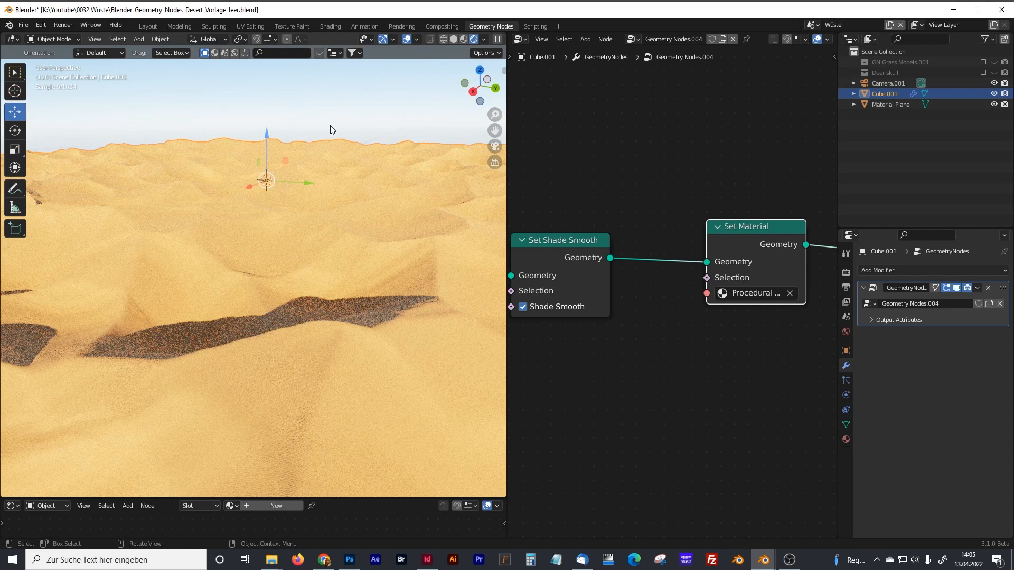
click(330, 125)
middle_drag(210, 268, 334, 261)
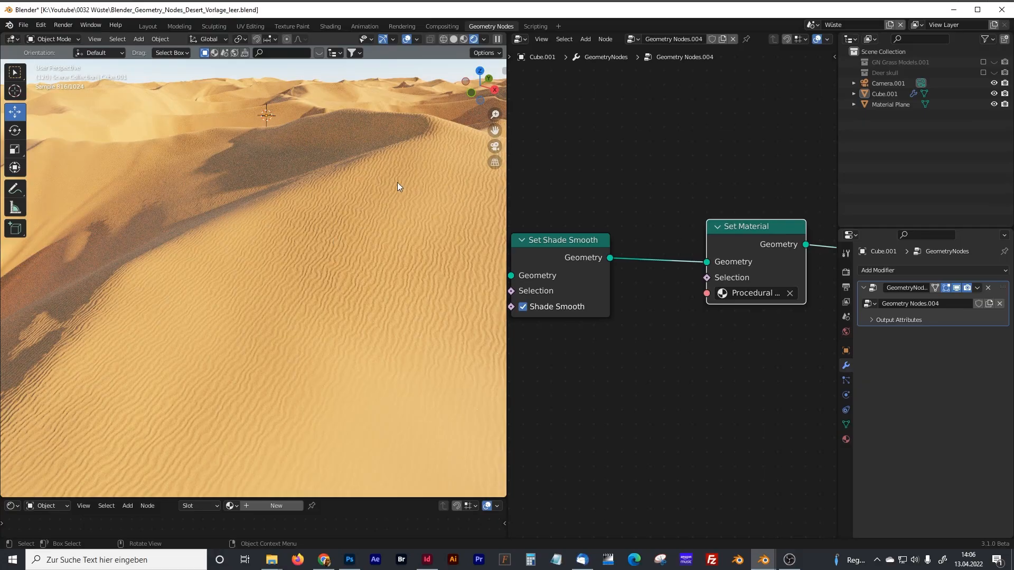
middle_drag(277, 292, 338, 279)
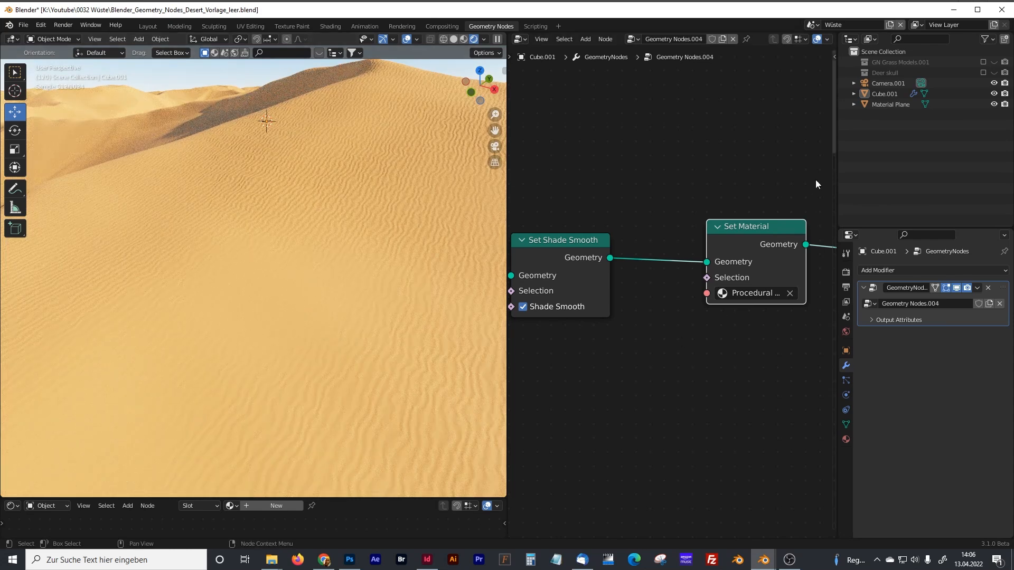
Select the Material Plane object and enlarge the shader editor to show the whole Procedural Sand node tree
click(887, 105)
drag(404, 498, 475, 121)
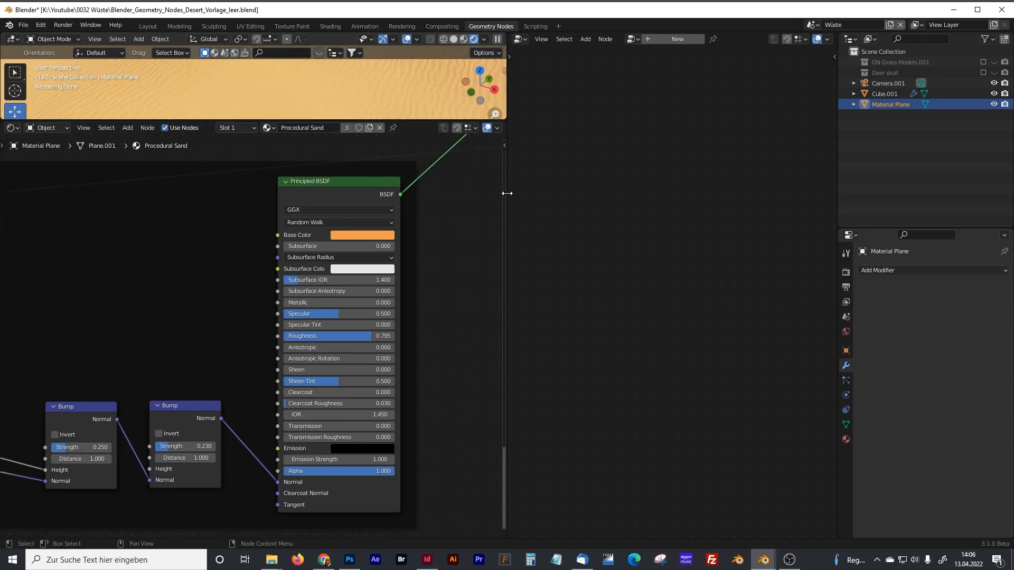
drag(507, 194, 752, 195)
scroll(417, 304, down, 6)
mouse_move(396, 304)
middle_down()
mouse_move(480, 309)
mouse_move(473, 416)
middle_up()
drag(41, 198, 177, 322)
key(x)
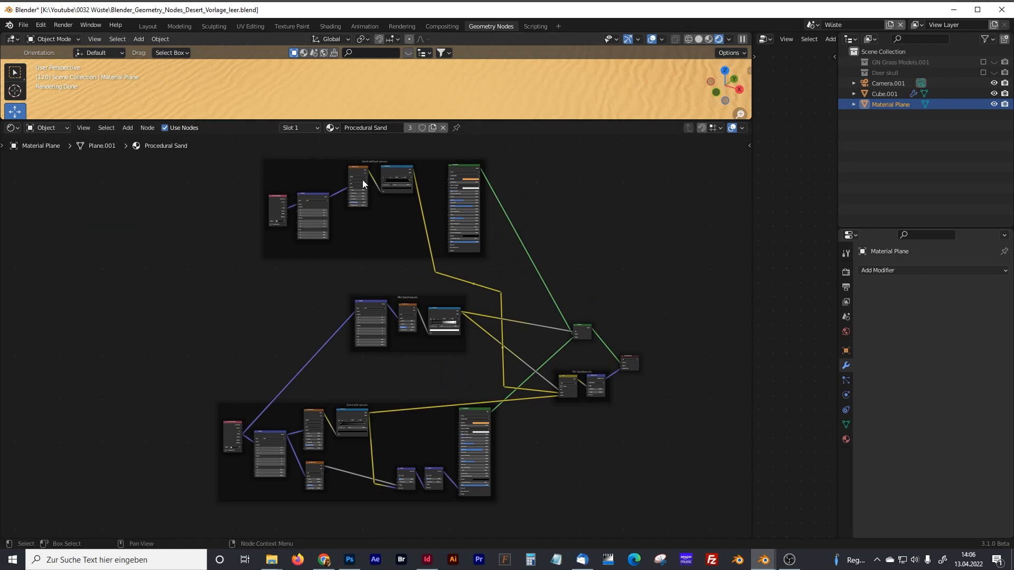
Examine the Procedural Sand node tree, from the mixing frames and Mix Shader to the textures in the Sand with waves frame
scroll(433, 376, up, 5)
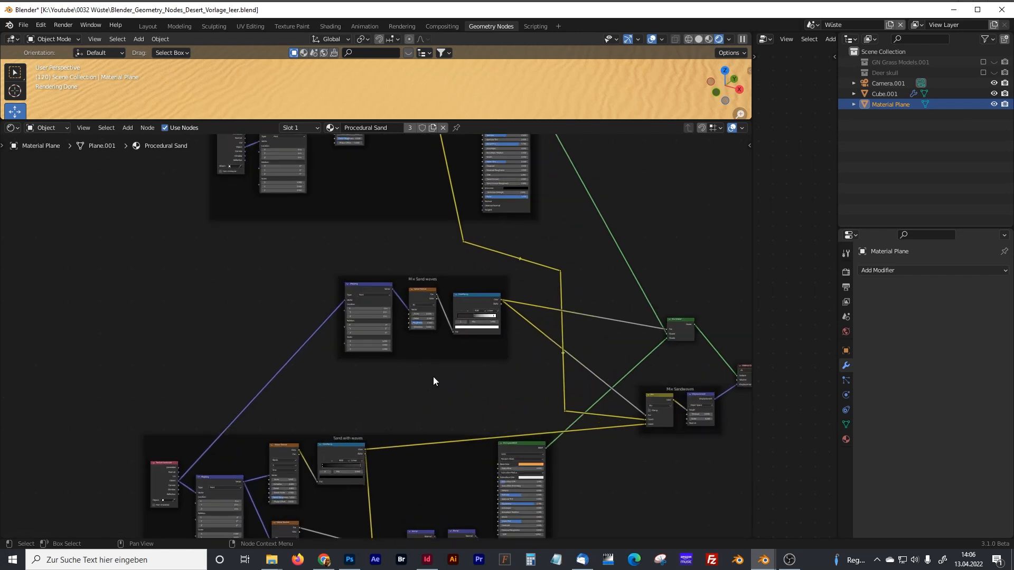
middle_drag(575, 329, 524, 334)
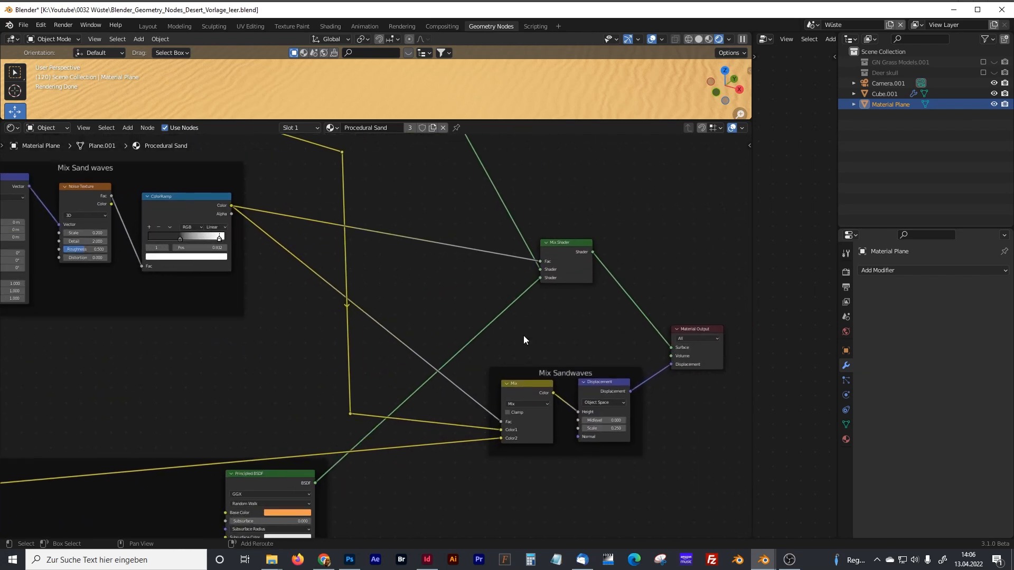
drag(565, 244, 579, 237)
middle_drag(249, 438, 511, 279)
middle_drag(277, 312, 465, 229)
middle_drag(401, 268, 459, 256)
scroll(274, 263, up, 5)
middle_drag(271, 286, 319, 339)
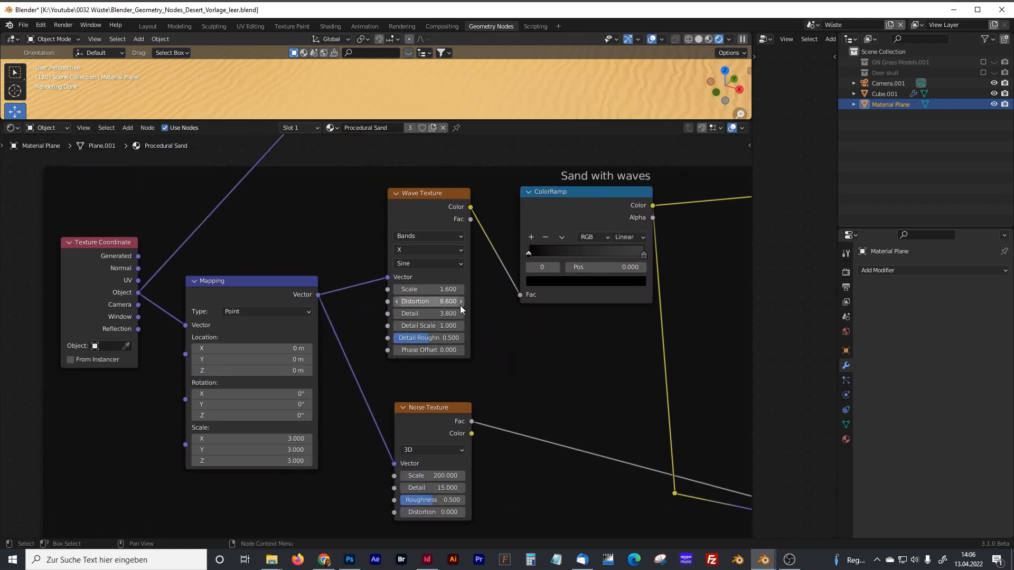
scroll(461, 305, down, 1)
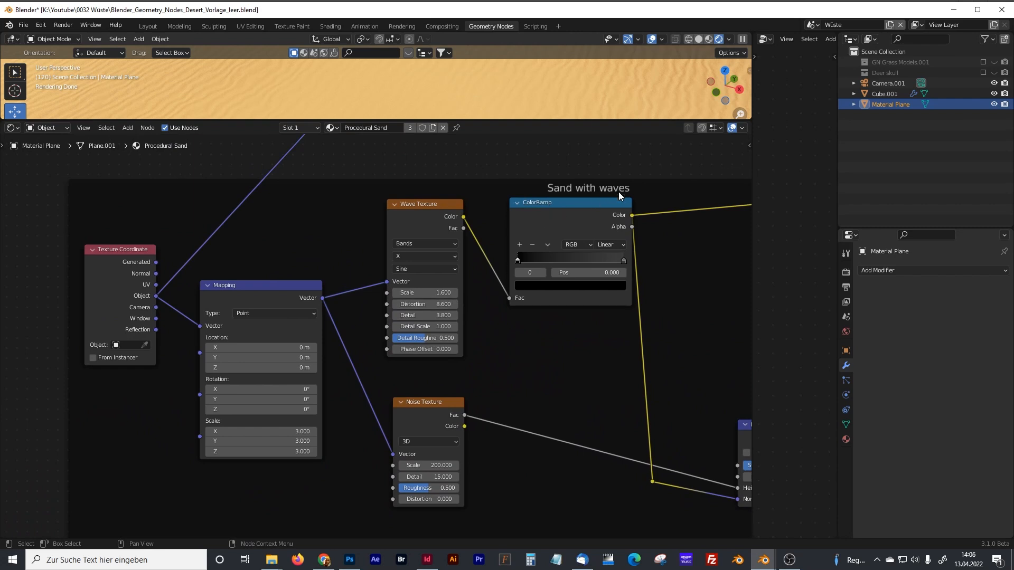
Slightly reposition the Texture Coordinate, Mapping and Wave Texture nodes in the Sand with waves frame
drag(126, 250, 128, 269)
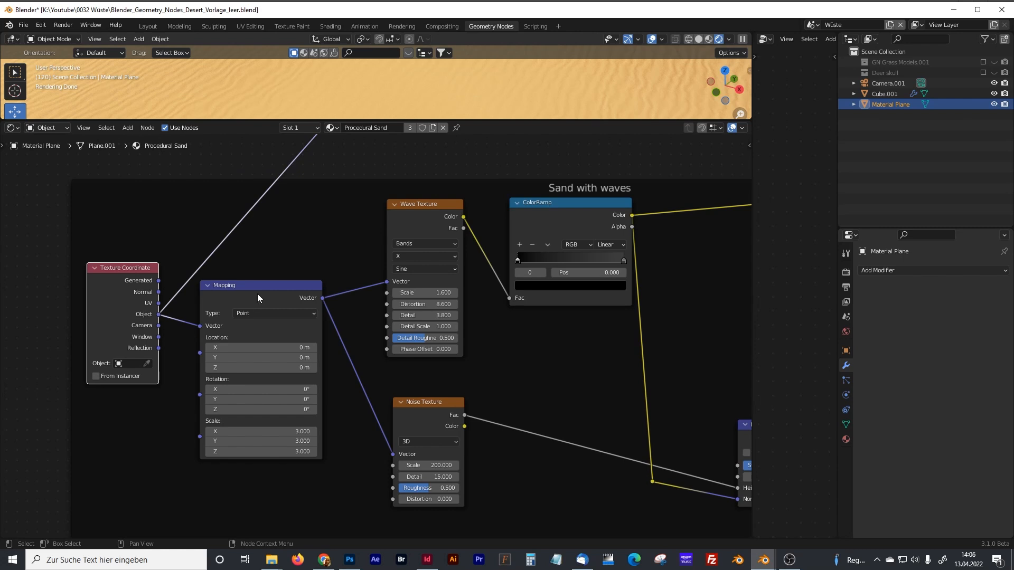
drag(252, 287, 255, 285)
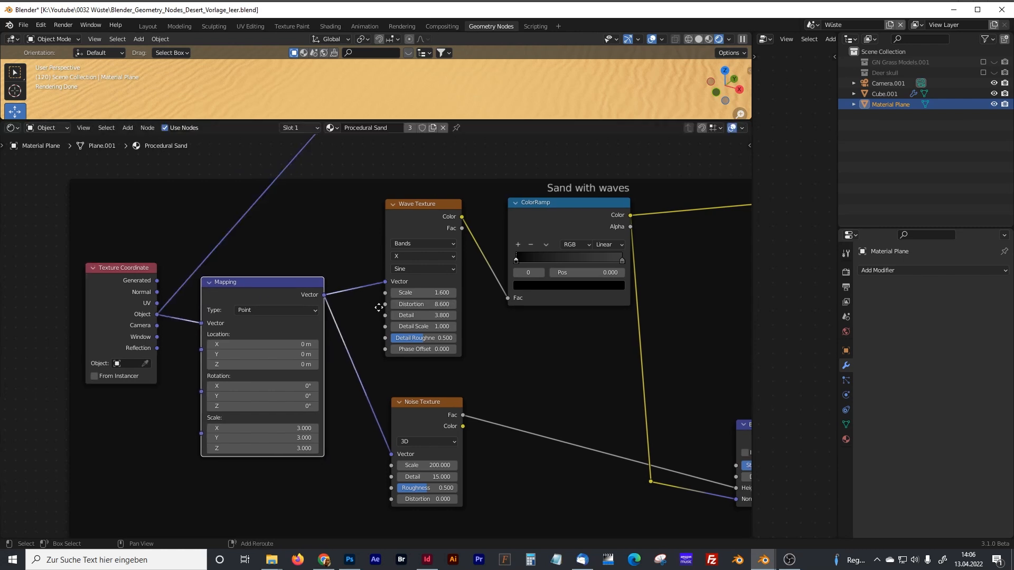
middle_drag(391, 306, 297, 295)
drag(315, 192, 319, 204)
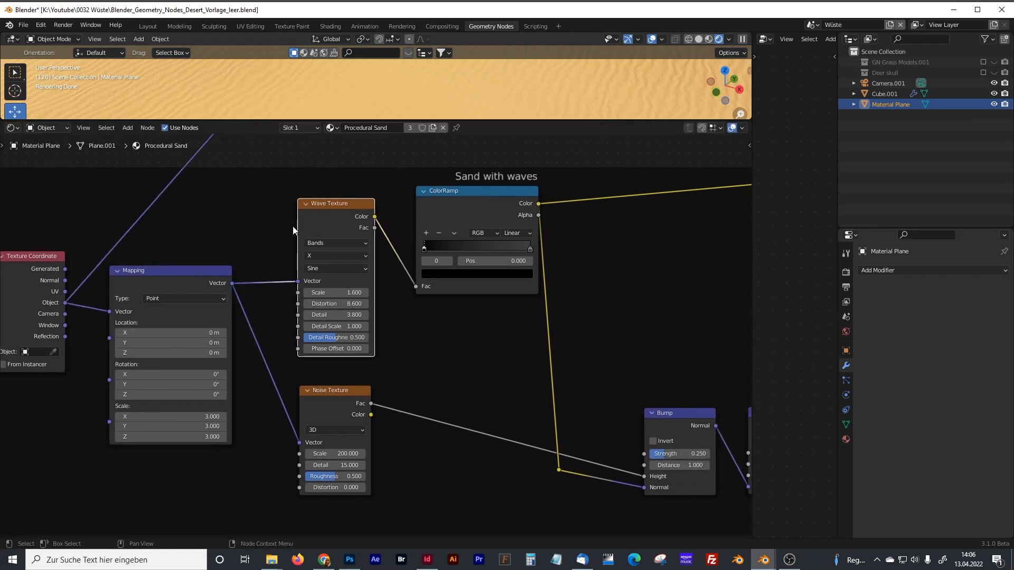
scroll(373, 276, up, 1)
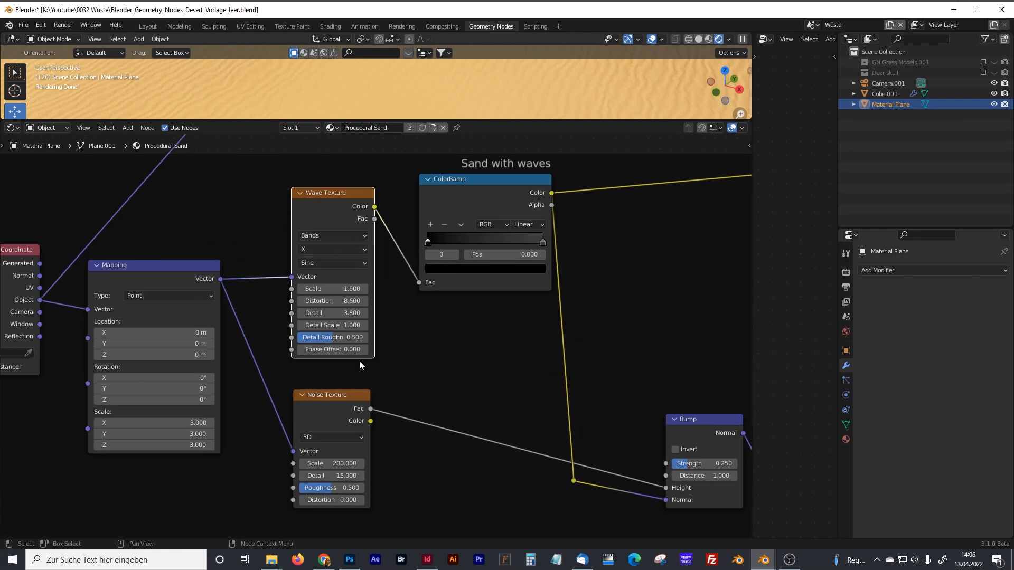
Move the ColorRamp and Noise Texture nodes in the Sand with waves frame slightly upward
middle_drag(432, 387, 312, 364)
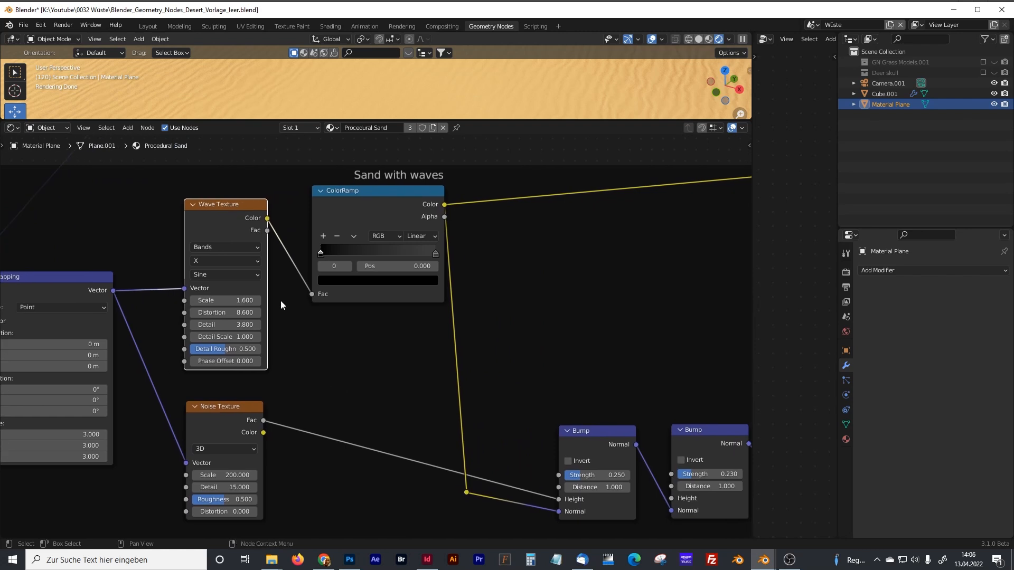
drag(382, 197, 378, 194)
drag(230, 406, 230, 396)
middle_drag(403, 402, 299, 388)
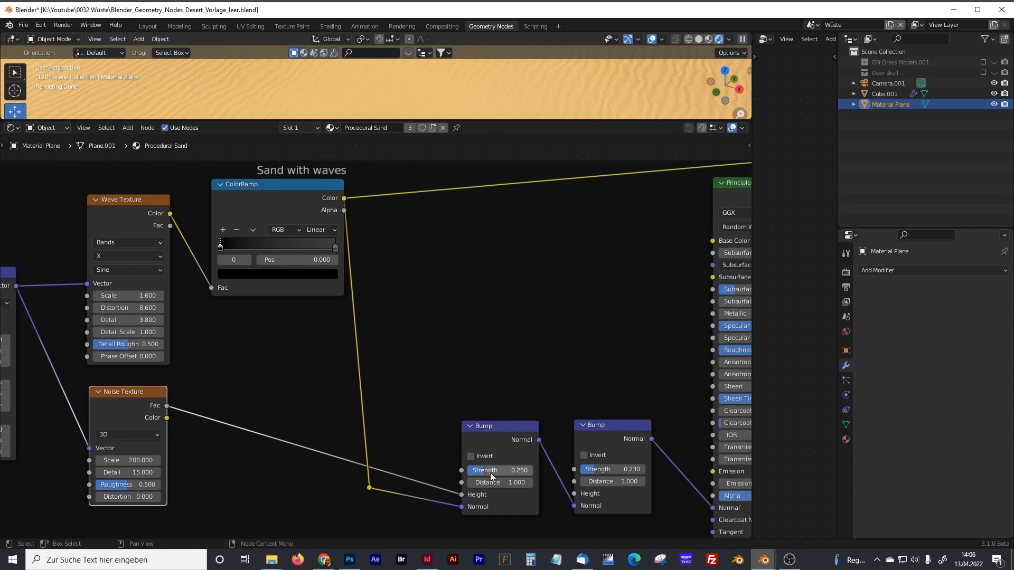
Inspect the two Bump nodes that feed the Normal input of the Principled BSDF in the Sand with waves frame
middle_drag(584, 401, 416, 385)
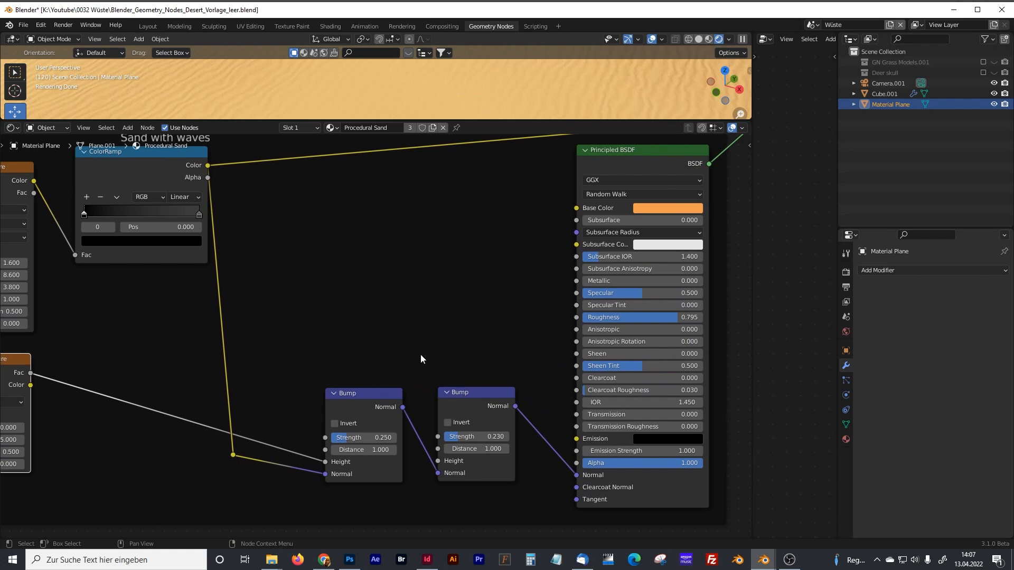
click(475, 394)
click(379, 394)
click(456, 394)
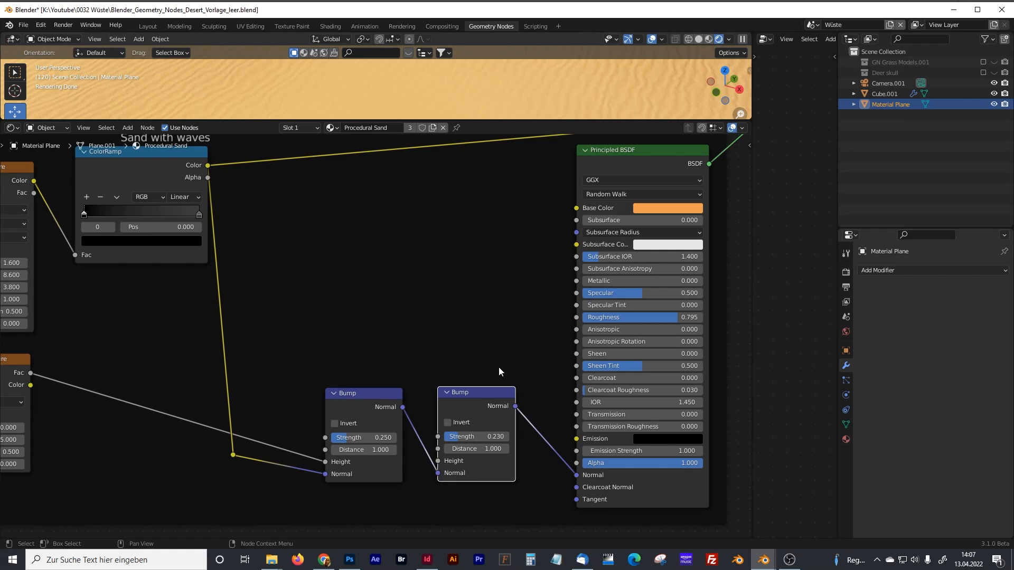
scroll(498, 366, down, 1)
middle_drag(505, 367, 359, 410)
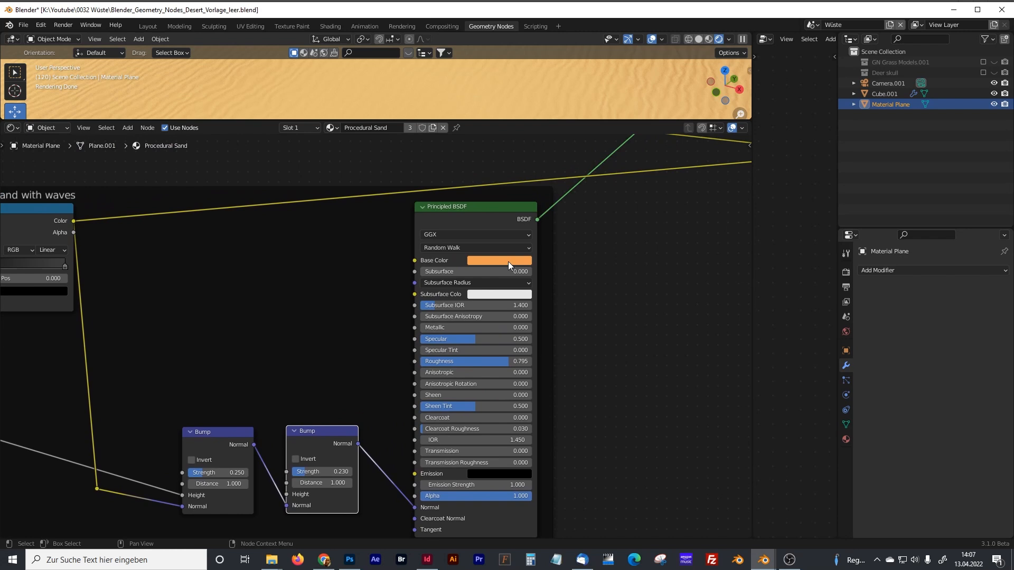
Inspect the Base Color of the Principled BSDF in the Sand with waves frame using its colour picker
click(508, 261)
click(547, 200)
click(523, 214)
click(615, 229)
click(511, 260)
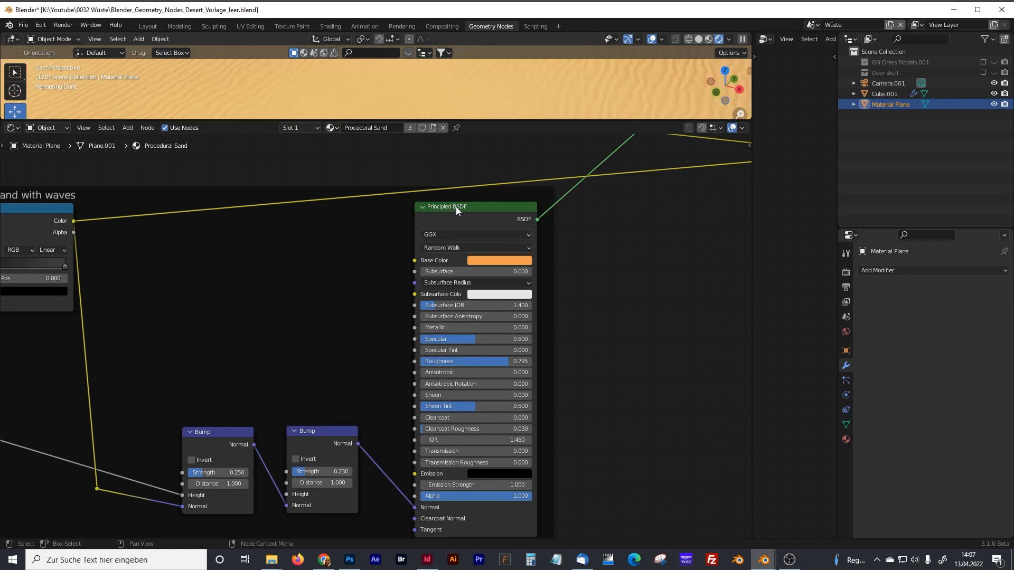
Enlarge the 3D viewport to compare the smooth and rippled sand areas, and give most of the space back to the shader editor
scroll(592, 255, down, 1)
middle_drag(593, 255, 490, 369)
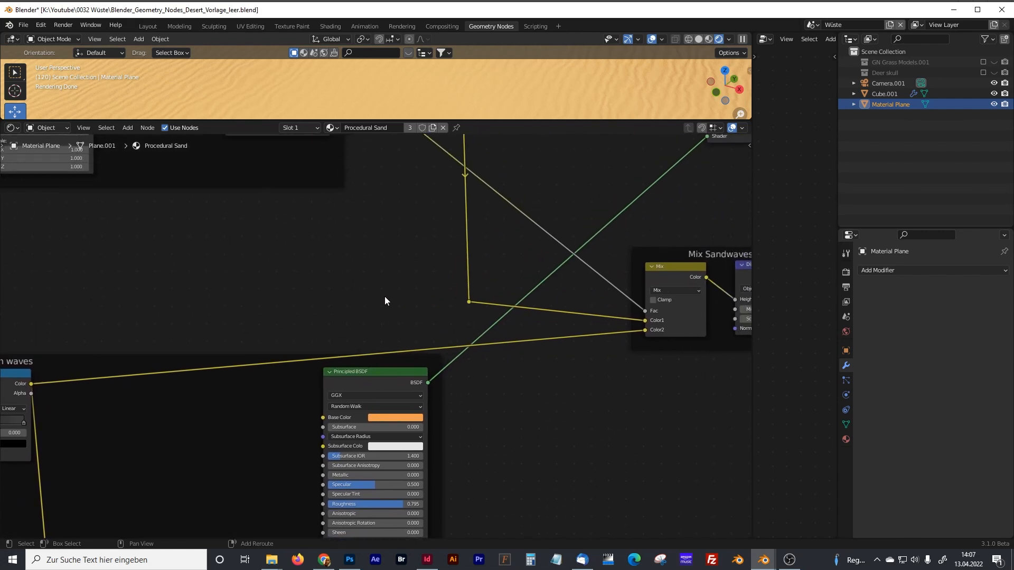
drag(563, 120, 560, 315)
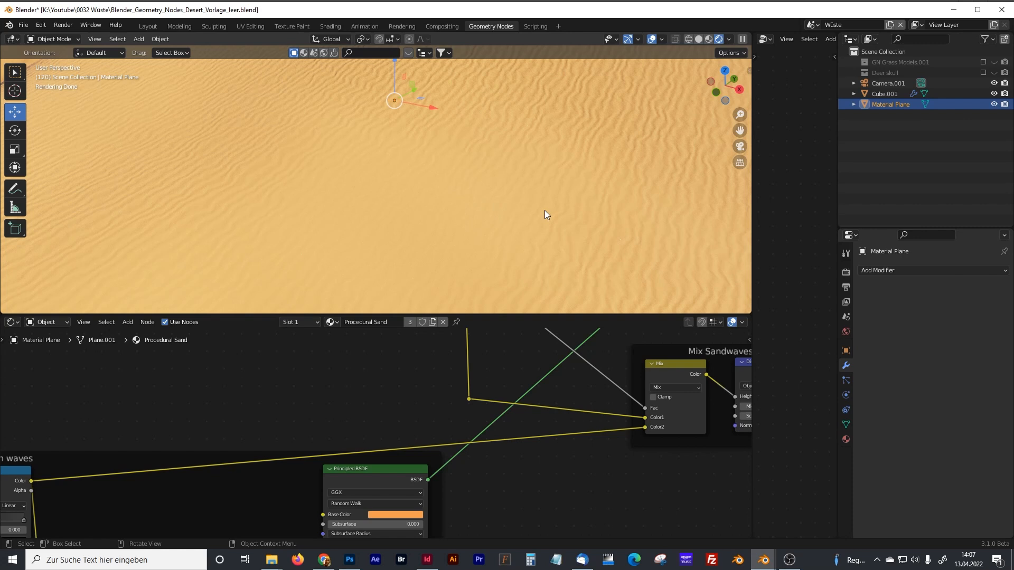
scroll(420, 369, down, 2)
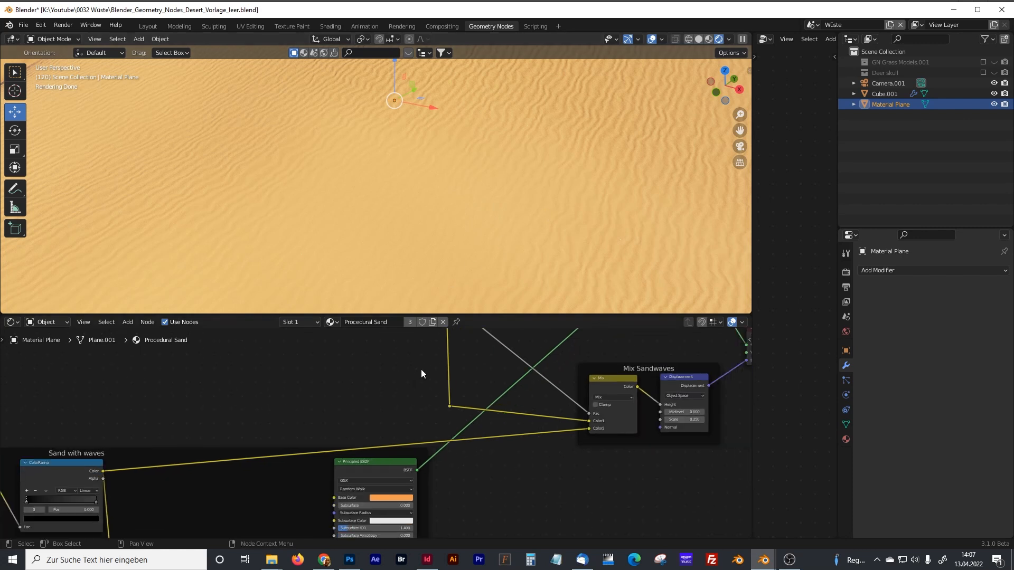
drag(426, 315, 426, 158)
Shift the ColorRamp node in the Sand without waves frame slightly closer to its Wave Texture node
middle_drag(428, 280, 422, 382)
scroll(457, 352, up, 1)
middle_drag(458, 352, 417, 254)
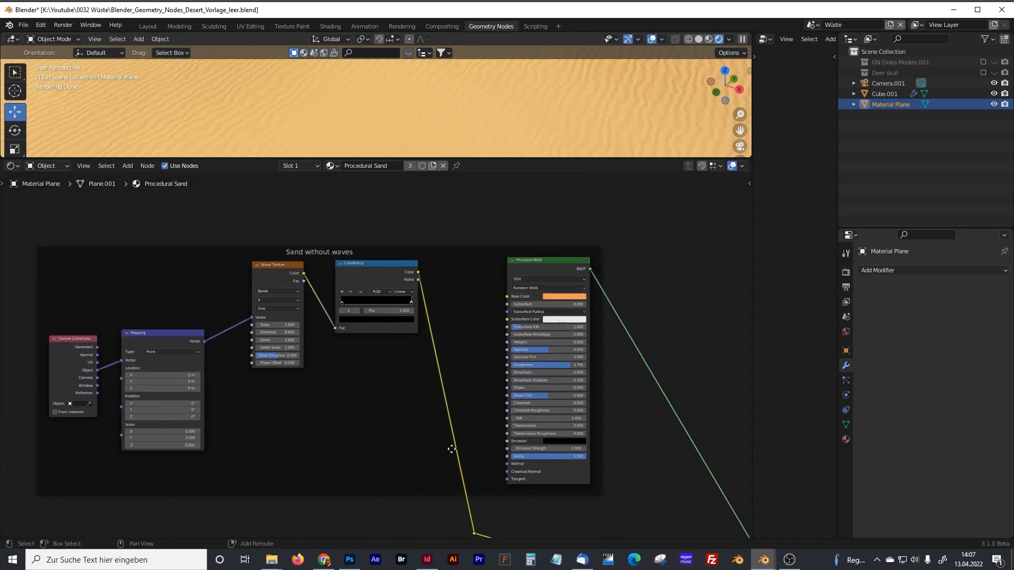
middle_drag(379, 407, 417, 388)
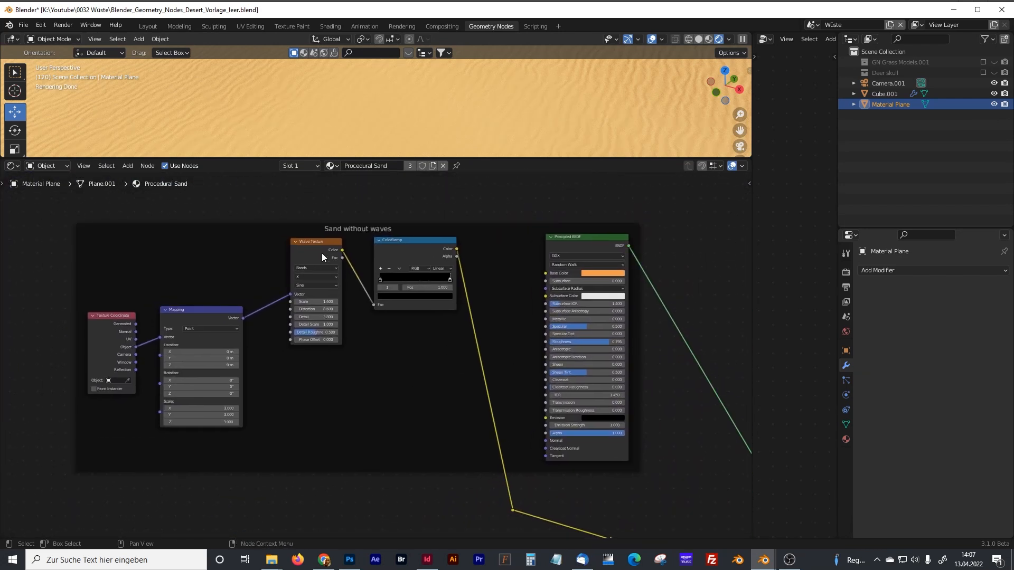
drag(434, 240, 429, 239)
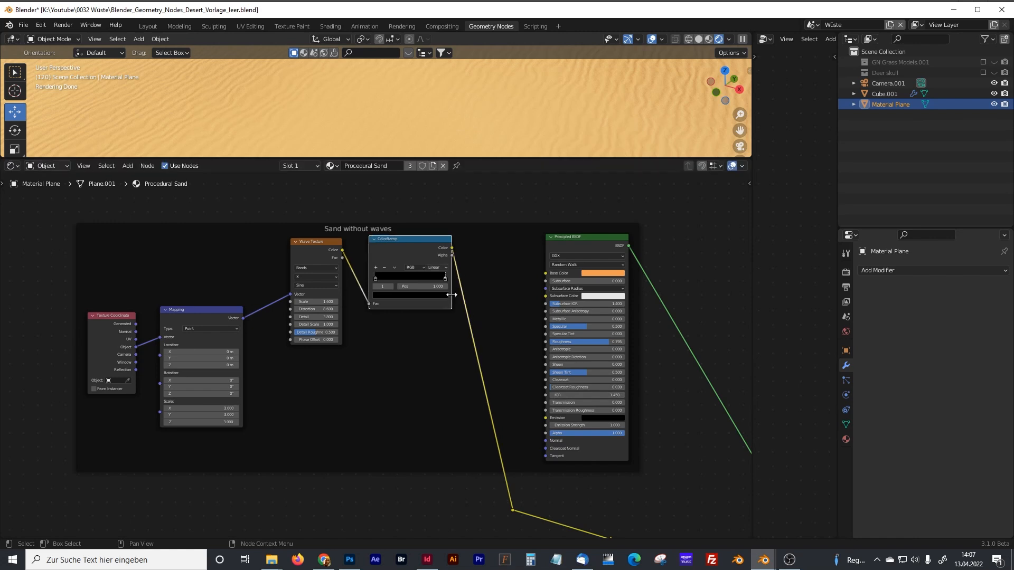
Trace the ColorRamp's colour link from the Sand without waves frame to the Mix node in the Mix Sandwaves frame
scroll(486, 363, down, 1)
shift+middle_drag(539, 424, 447, 254)
shift+middle_drag(502, 475, 448, 281)
mouse_move(516, 534)
shift+middle_down()
mouse_move(471, 335)
mouse_move(495, 227)
shift+middle_up()
middle_drag(508, 378, 480, 489)
mouse_move(478, 405)
middle_down()
mouse_move(475, 445)
mouse_move(437, 469)
middle_up()
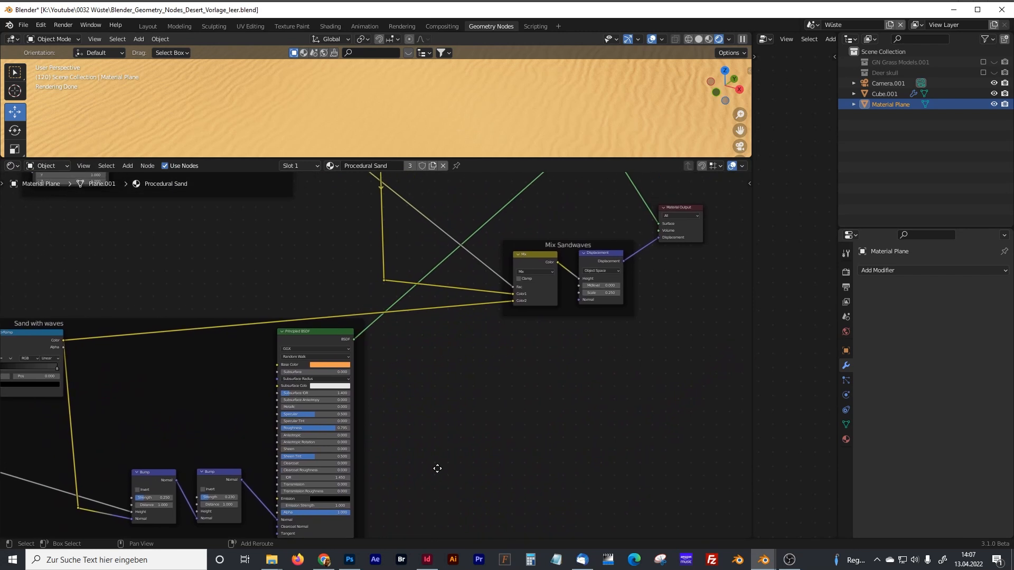
Move the ColorRamp node in the Sand with waves frame slightly down
middle_drag(124, 387, 258, 395)
scroll(255, 394, up, 2)
middle_drag(115, 351, 263, 323)
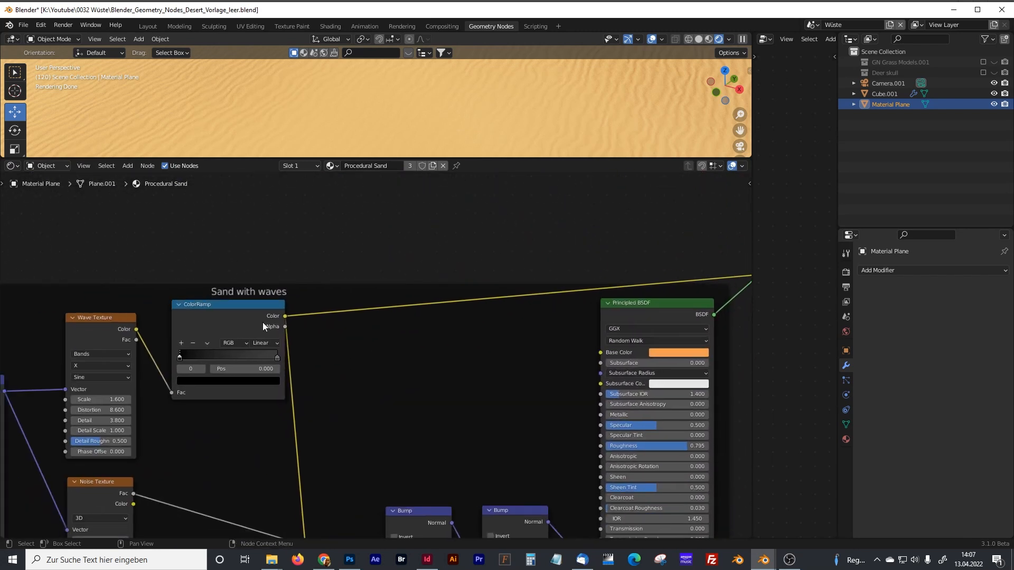
drag(205, 305, 205, 313)
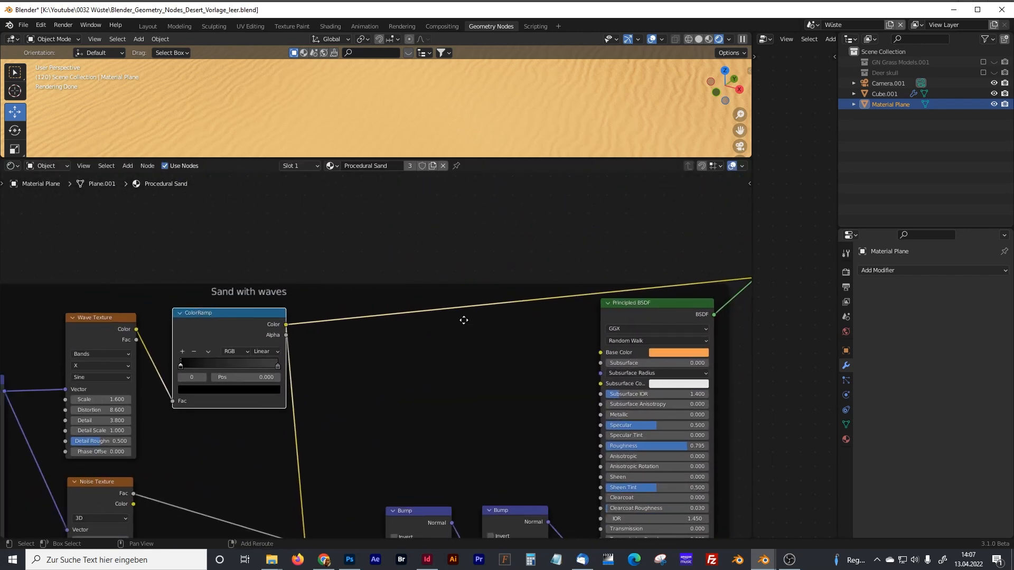
Follow the ColorRamp link to the Mix Sandwaves frame and place its Mix and Displacement nodes slightly closer together
middle_drag(505, 317, 309, 346)
shift+middle_drag(549, 325, 359, 352)
shift+middle_drag(516, 321, 388, 345)
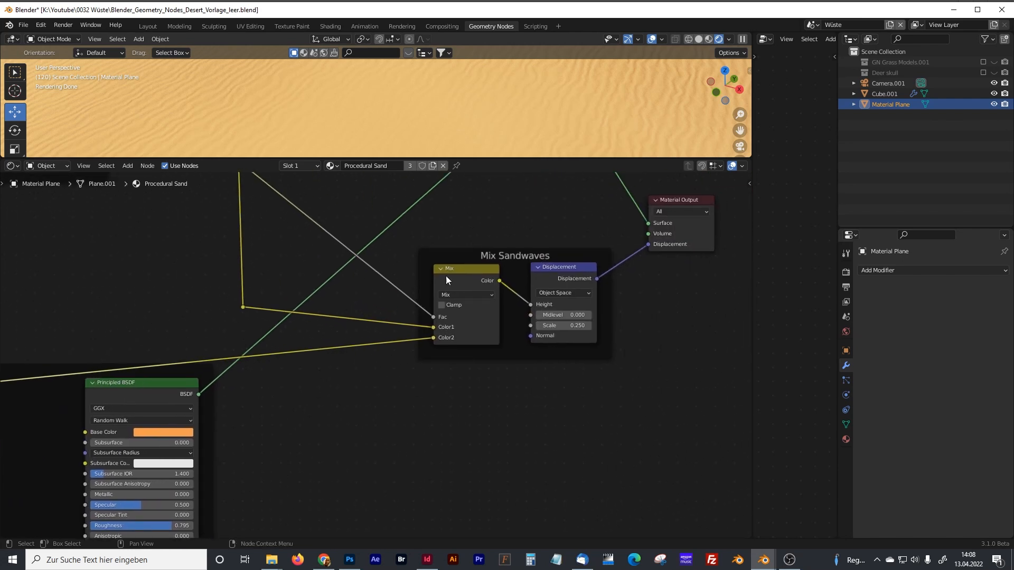
drag(556, 267, 553, 267)
drag(461, 275, 466, 271)
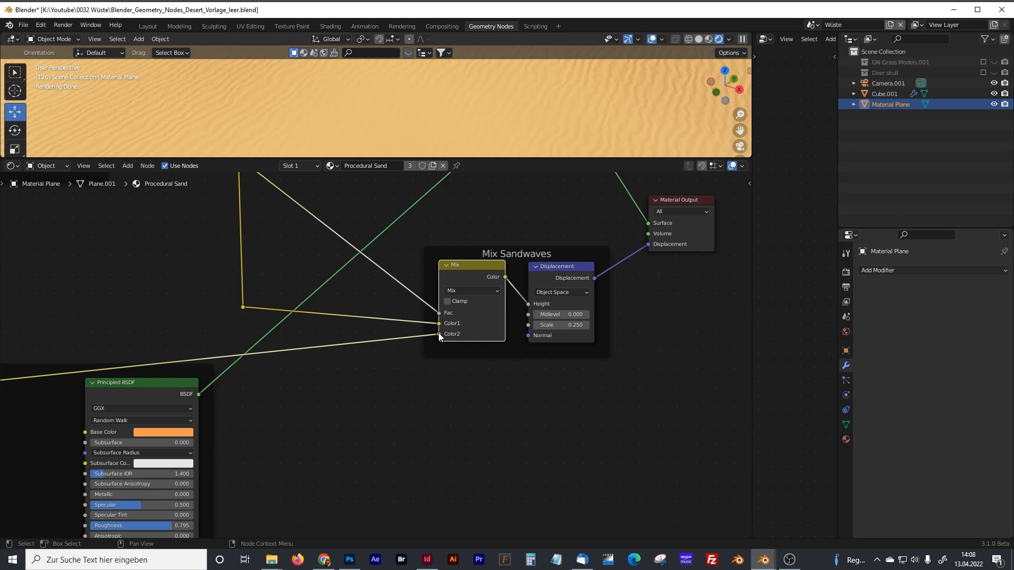
Trace the colour link from the ColorRamp in the Sand with waves frame to the Mix node in the Mix Sandwaves frame
middle_drag(266, 370, 625, 300)
middle_drag(491, 308, 272, 357)
middle_drag(327, 331, 580, 290)
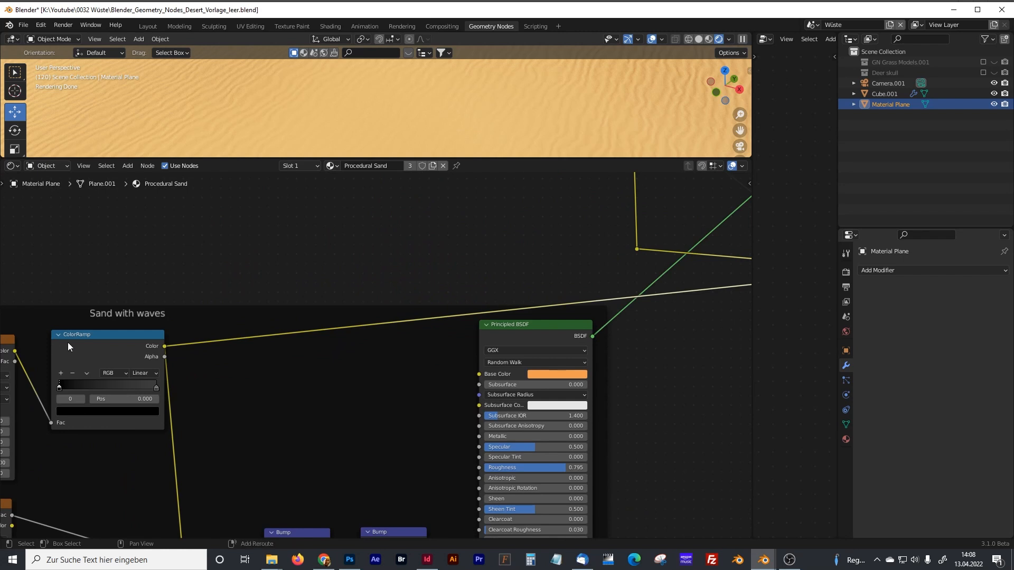
middle_drag(68, 344, 174, 330)
middle_drag(460, 331, 238, 387)
middle_drag(467, 343, 329, 372)
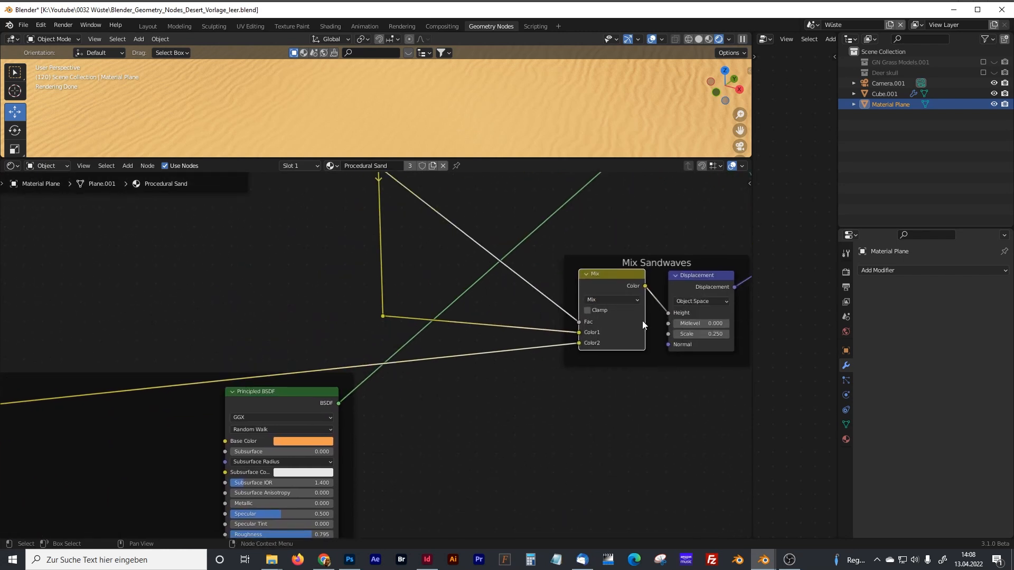
mouse_move(388, 259)
middle_down()
mouse_move(432, 464)
mouse_move(526, 538)
middle_up()
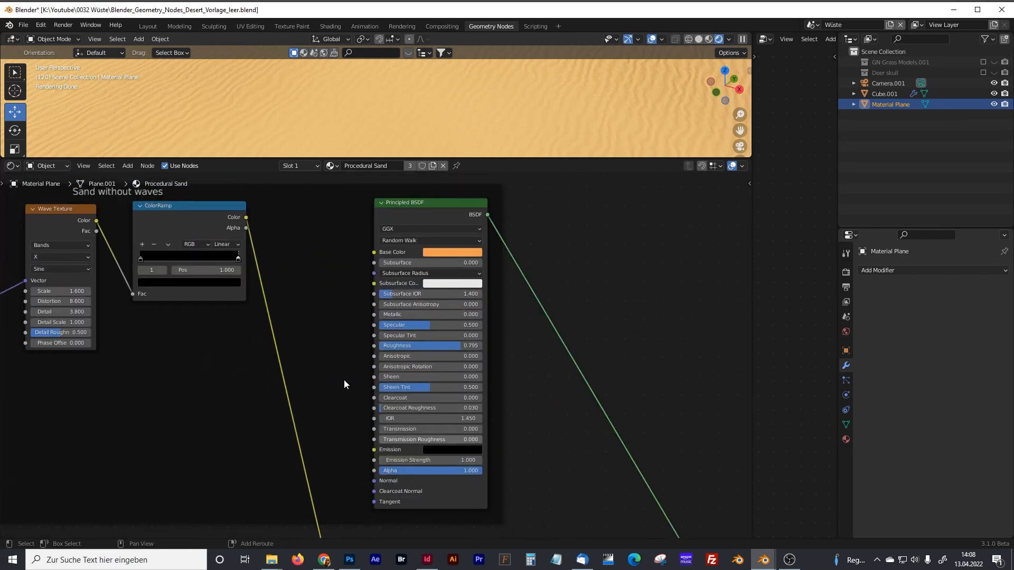
Review the Sand without waves nodes, and nudge the Displacement node in the Mix Sandwaves frame slightly up
shift+middle_drag(344, 379, 411, 443)
shift+middle_drag(272, 285, 276, 295)
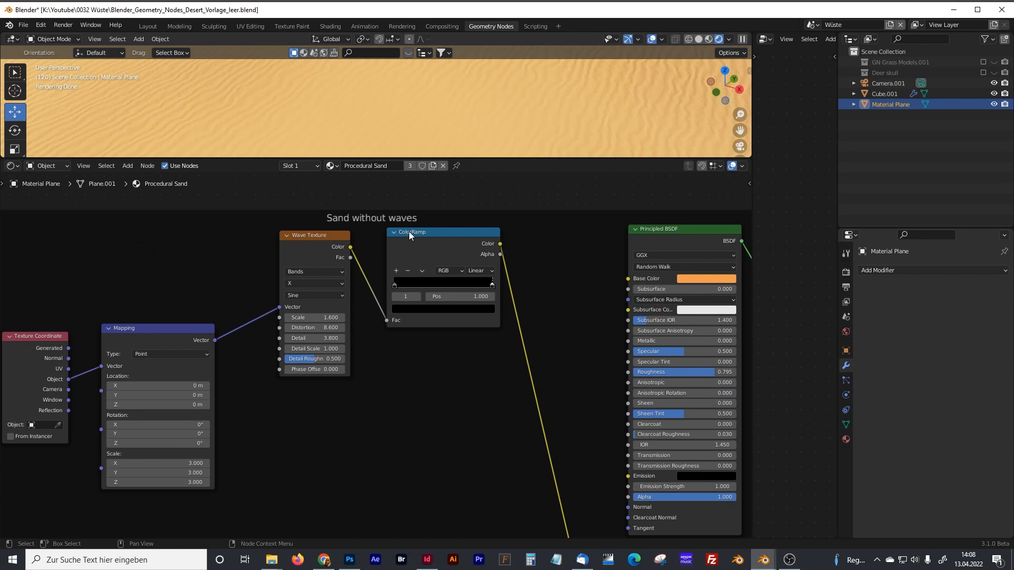
scroll(546, 298, down, 3)
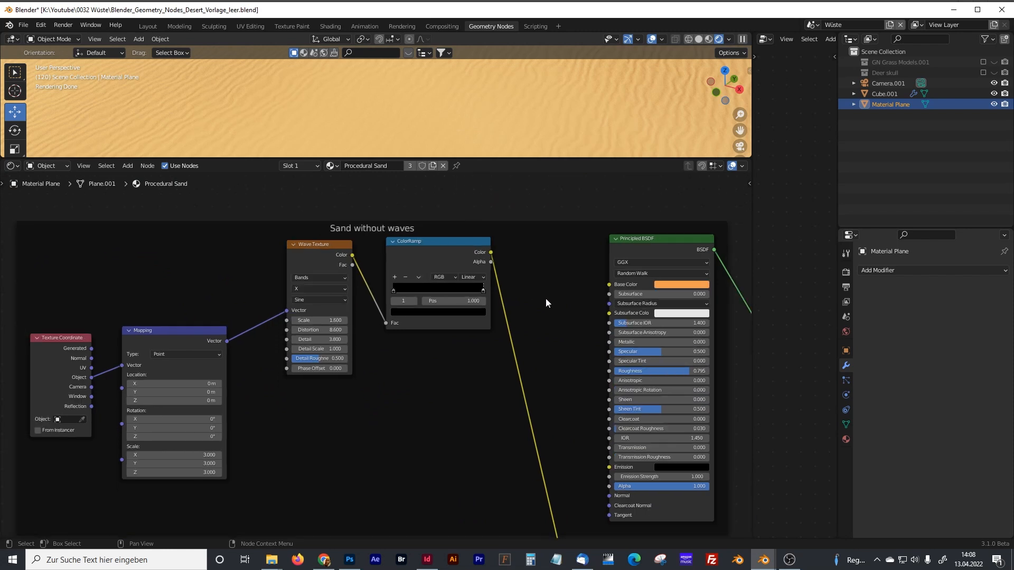
middle_drag(555, 380, 465, 373)
drag(550, 373, 549, 371)
scroll(569, 410, up, 1)
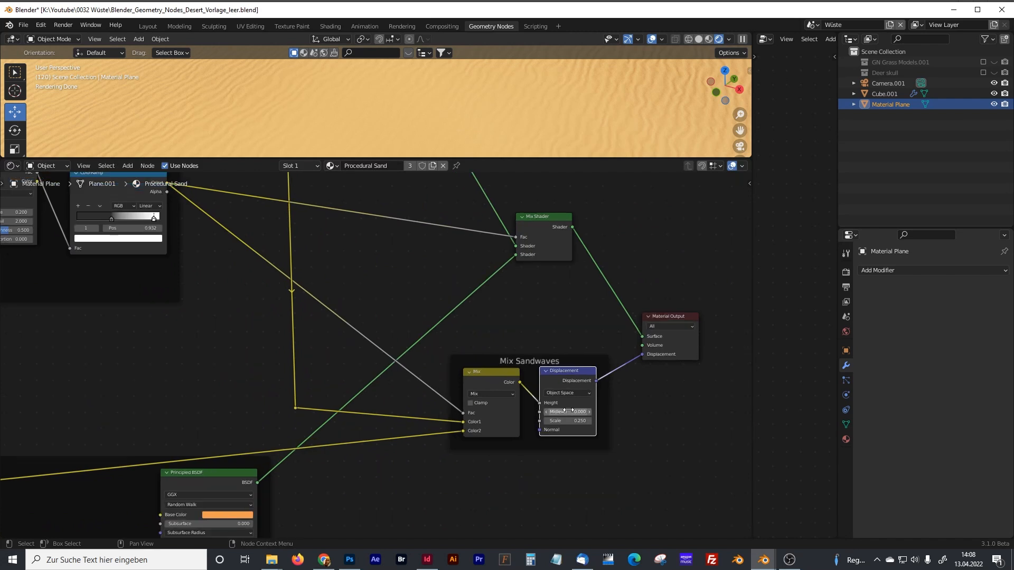
scroll(568, 411, up, 1)
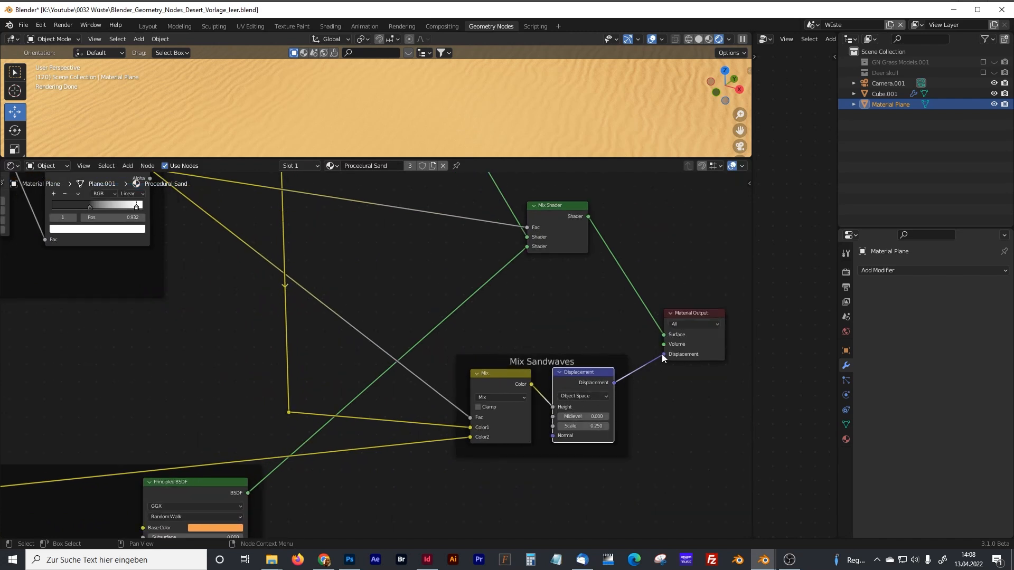
Shift the Principled BSDF in the Sand without waves frame slightly up and make the 3D viewport taller
middle_drag(362, 299, 398, 434)
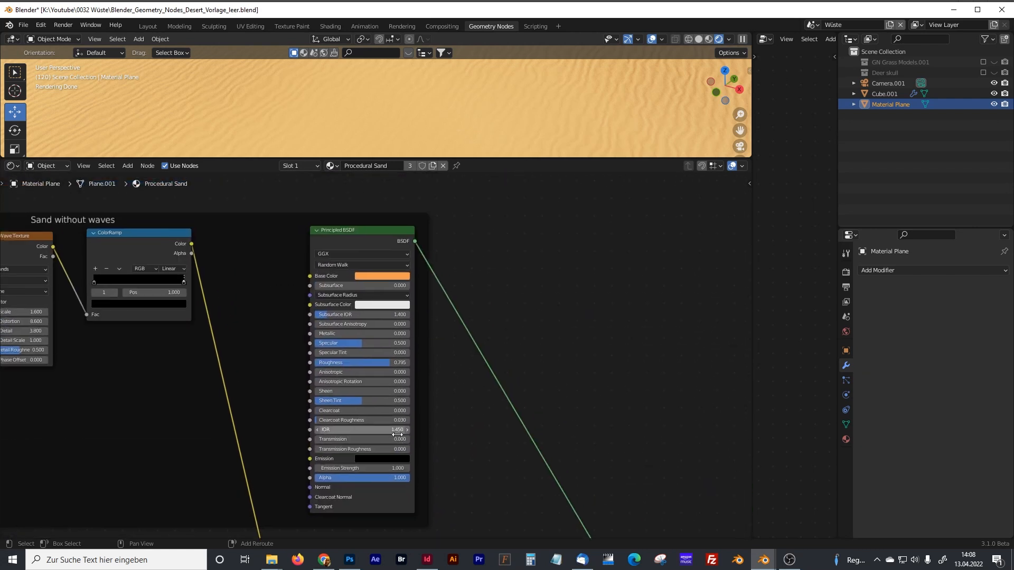
drag(347, 235, 354, 225)
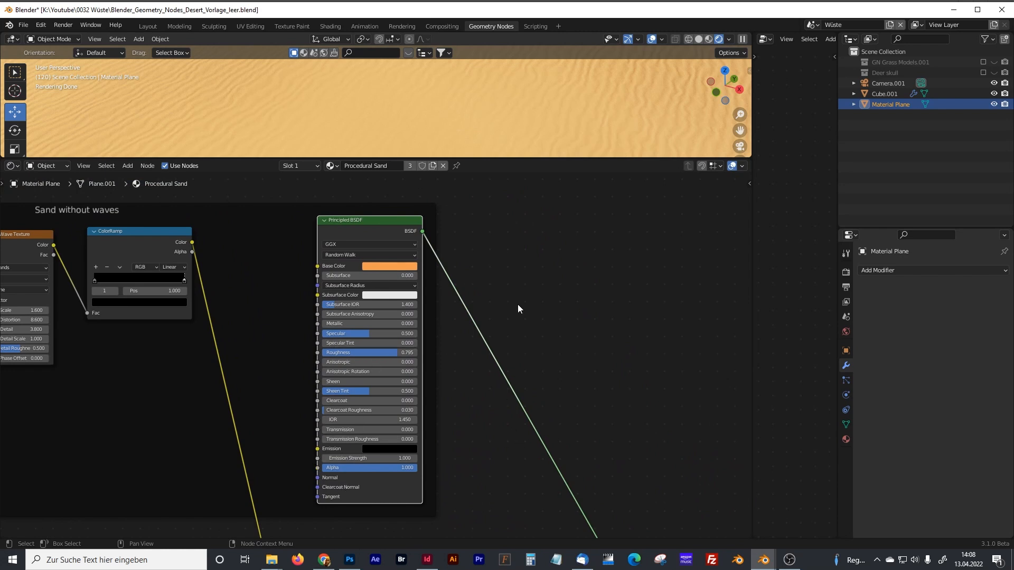
drag(495, 159, 491, 248)
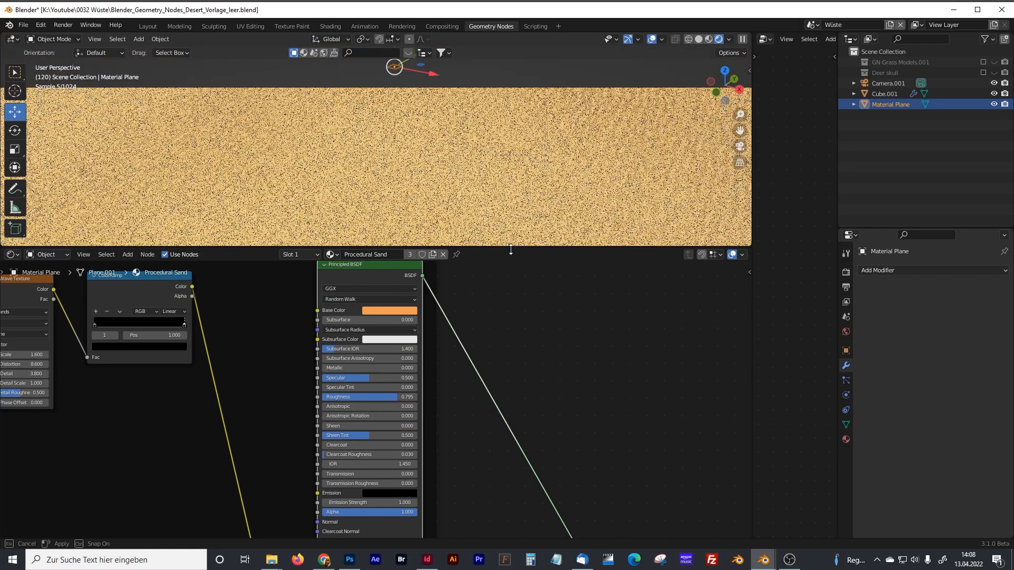
scroll(484, 208, down, 1)
scroll(452, 199, up, 1)
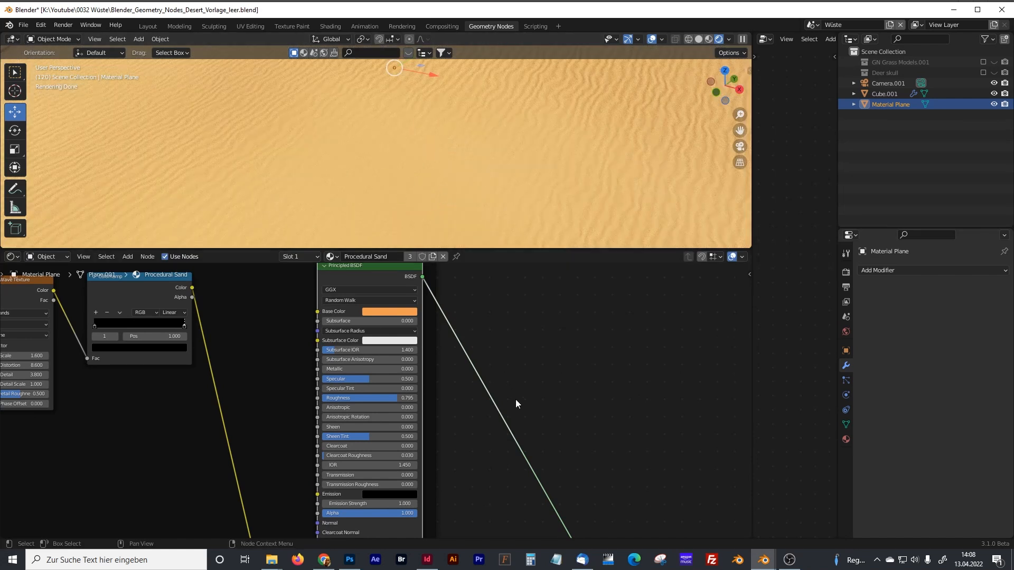
Move the Mix Shader node down and closer to the Mix Sandwaves frame
scroll(505, 393, down, 2)
scroll(516, 437, down, 2)
shift+middle_drag(516, 465, 499, 243)
shift+middle_drag(543, 376, 442, 364)
scroll(490, 391, up, 4)
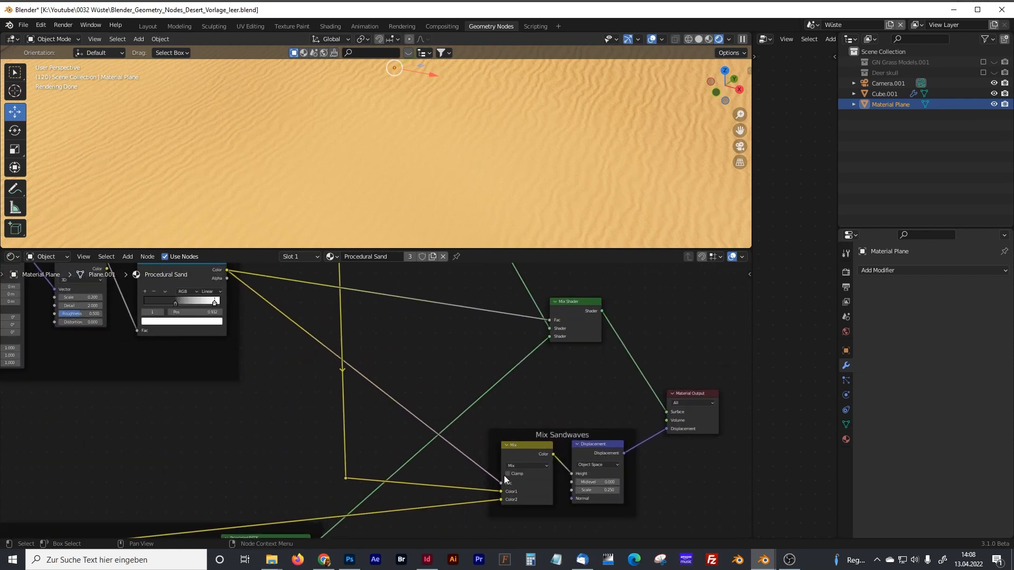
drag(573, 324, 532, 390)
middle_drag(567, 422, 567, 390)
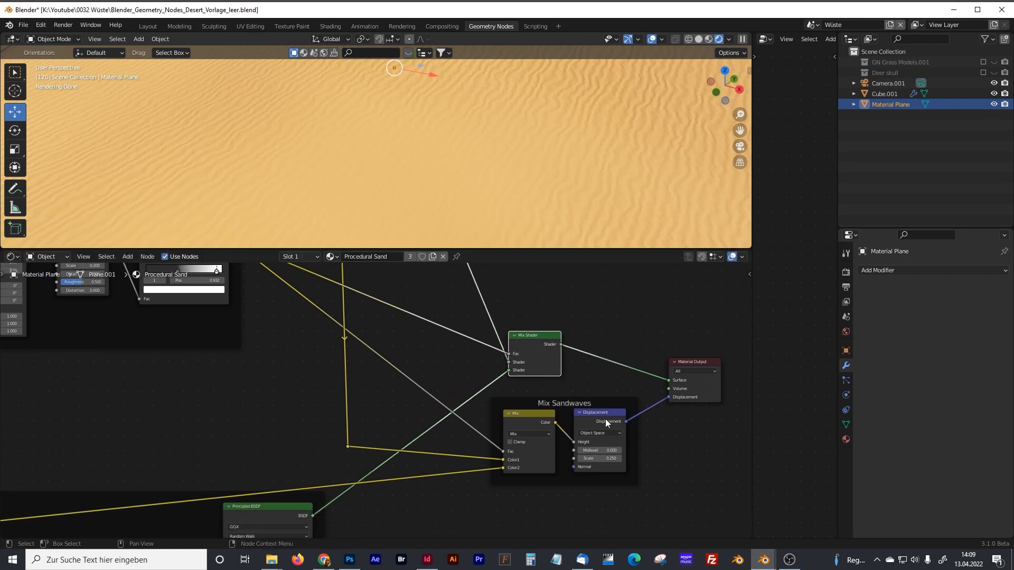
Follow the Object coordinate link from the Sand with waves frame to the Mapping node in the Mix Sand waves frame, dismissing the mail notification
middle_drag(260, 351, 547, 456)
scroll(327, 440, down, 2)
middle_drag(368, 409, 403, 362)
middle_drag(289, 512, 433, 367)
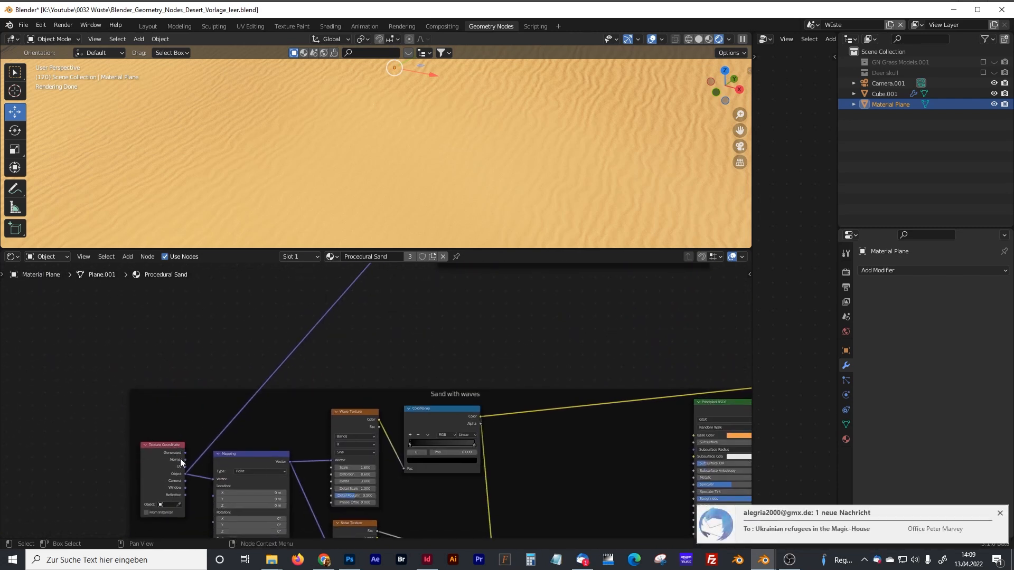
click(1003, 514)
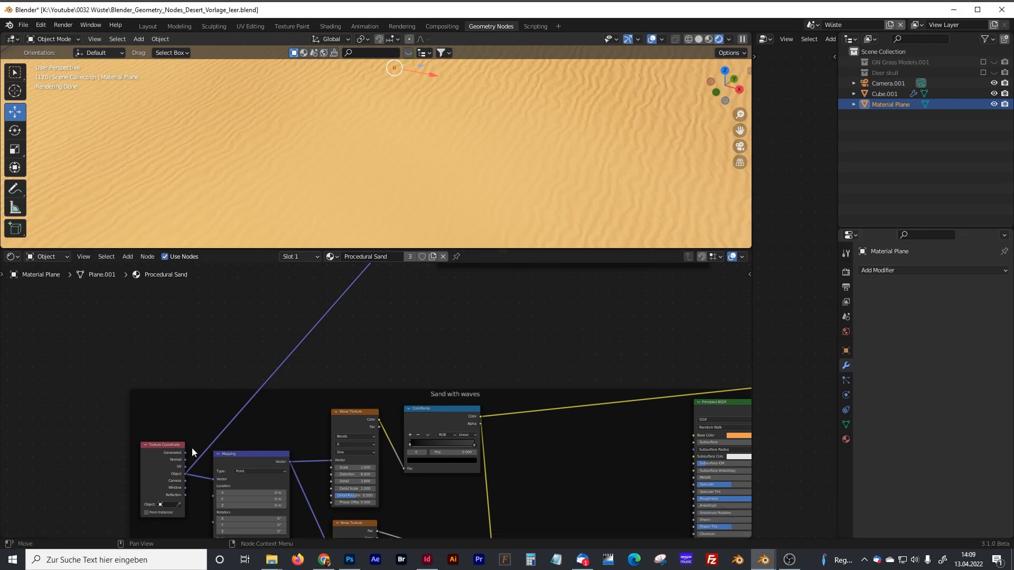
scroll(191, 447, up, 2)
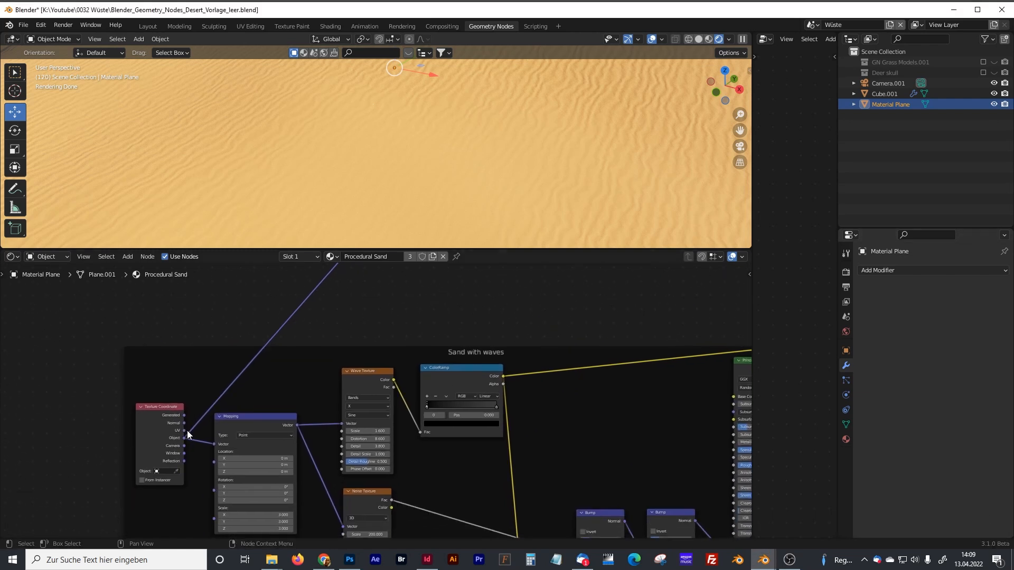
middle_drag(301, 343, 224, 414)
scroll(188, 353, up, 1)
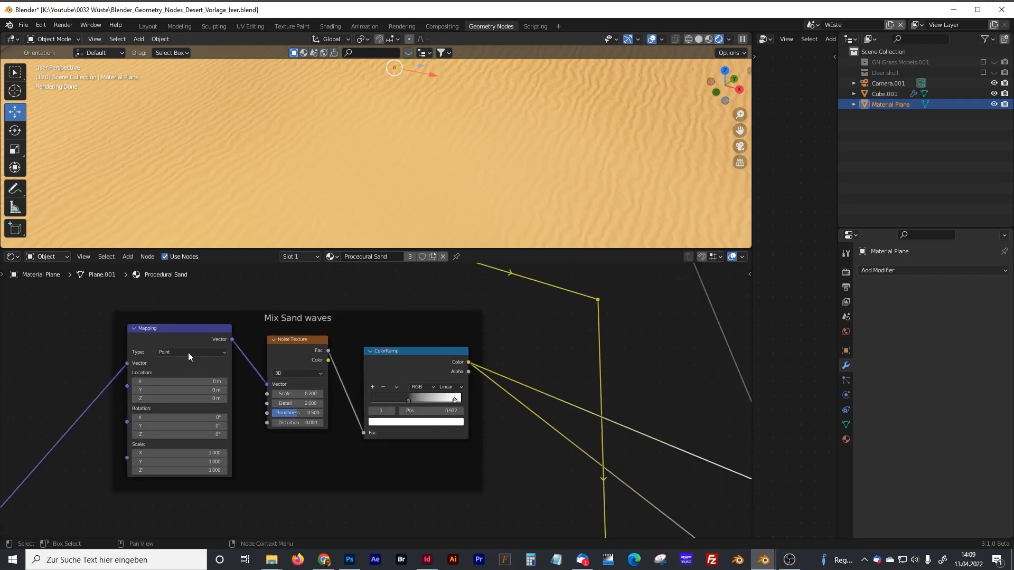
Shift the Noise Texture and ColorRamp nodes in the Mix Sand waves frame slightly up and select the ramp's dark stop
drag(302, 338, 302, 326)
scroll(316, 386, up, 2)
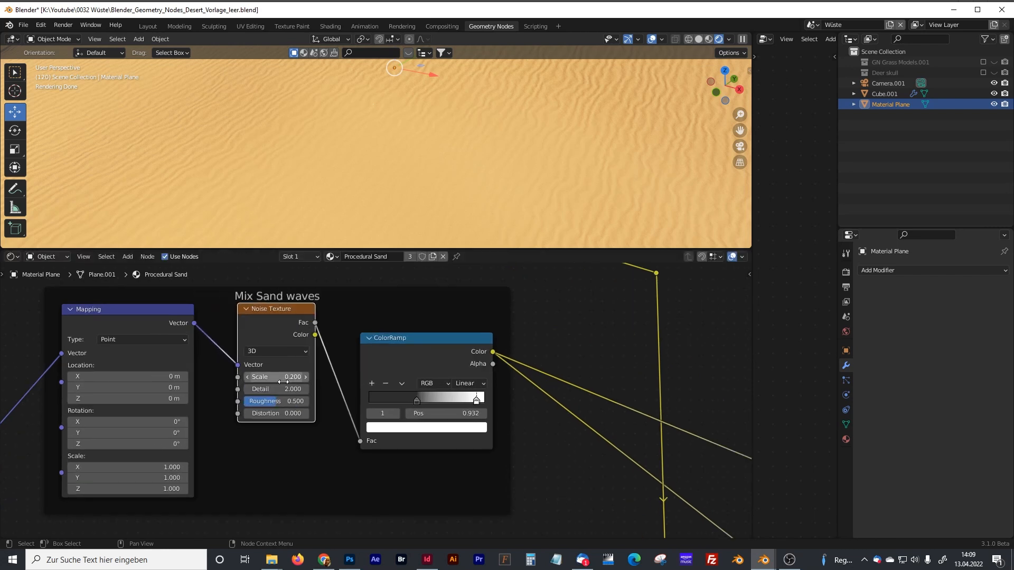
drag(391, 338, 393, 324)
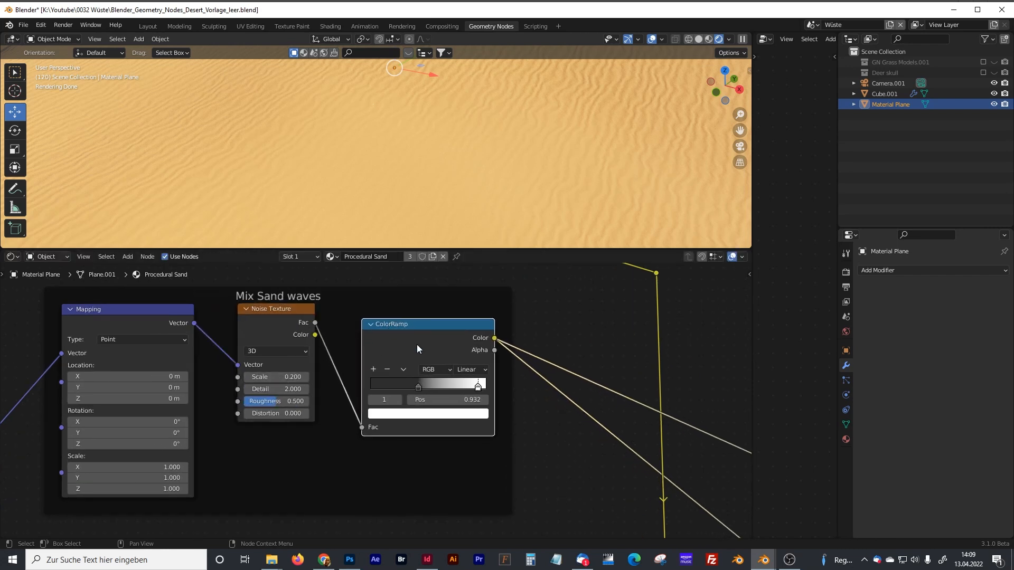
click(418, 388)
click(419, 389)
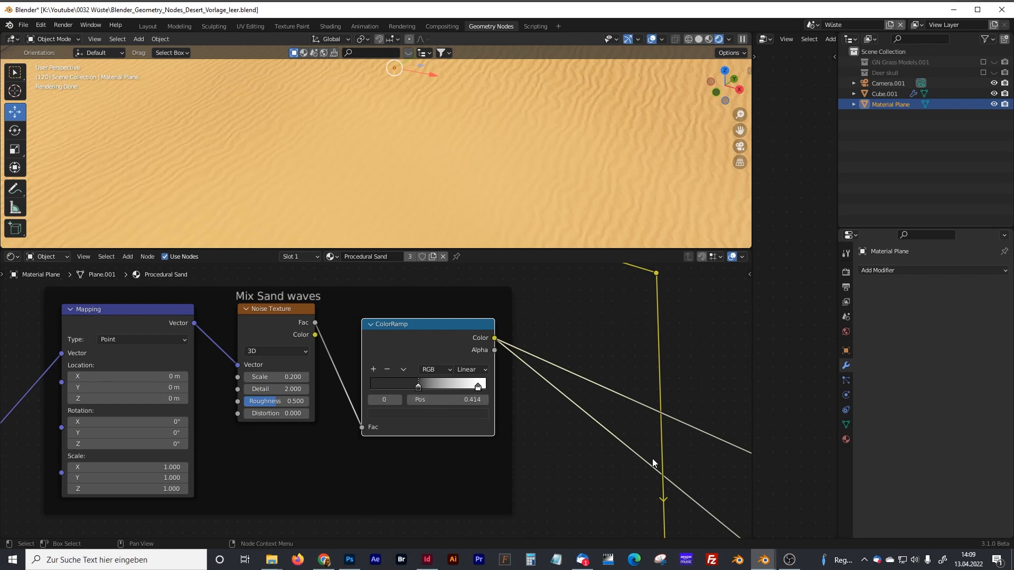
Follow the ColorRamp's links to both mixing nodes and shift the Mix node in the Mix Sandwaves frame slightly up
scroll(652, 463, down, 7)
middle_drag(613, 443, 453, 451)
scroll(452, 388, up, 2)
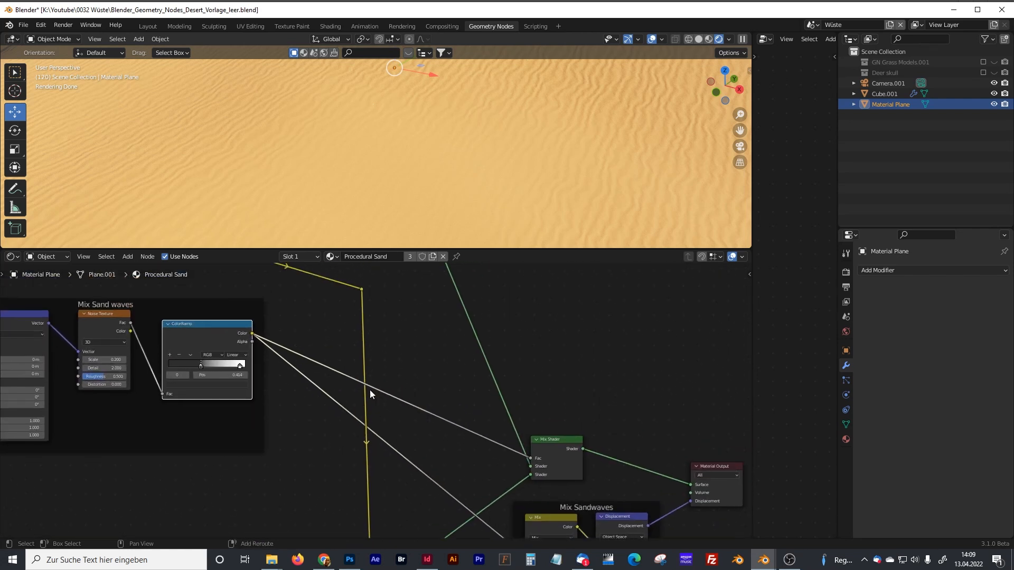
middle_drag(538, 426, 484, 359)
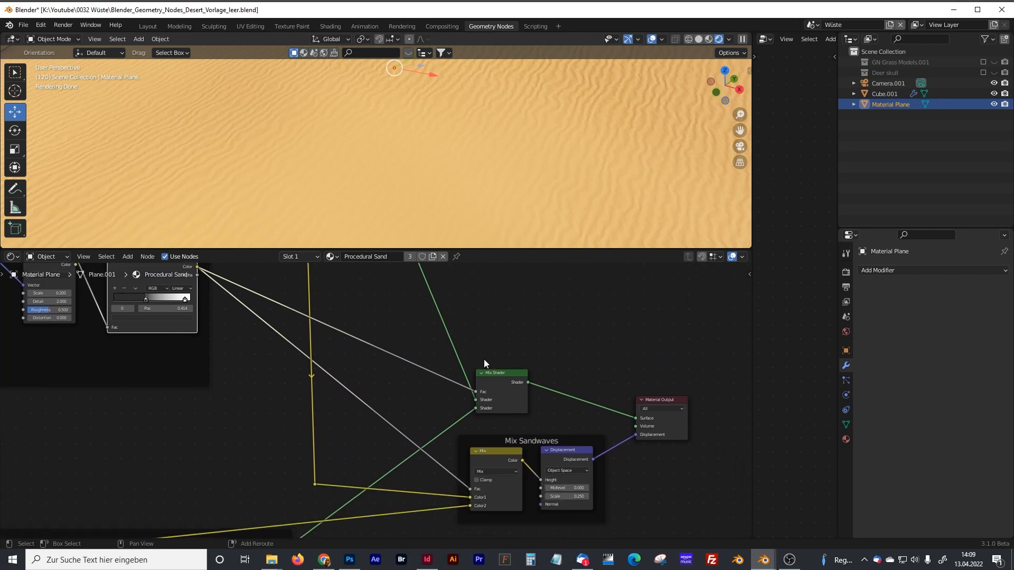
scroll(489, 380, up, 2)
drag(546, 365, 543, 366)
middle_drag(547, 425, 547, 398)
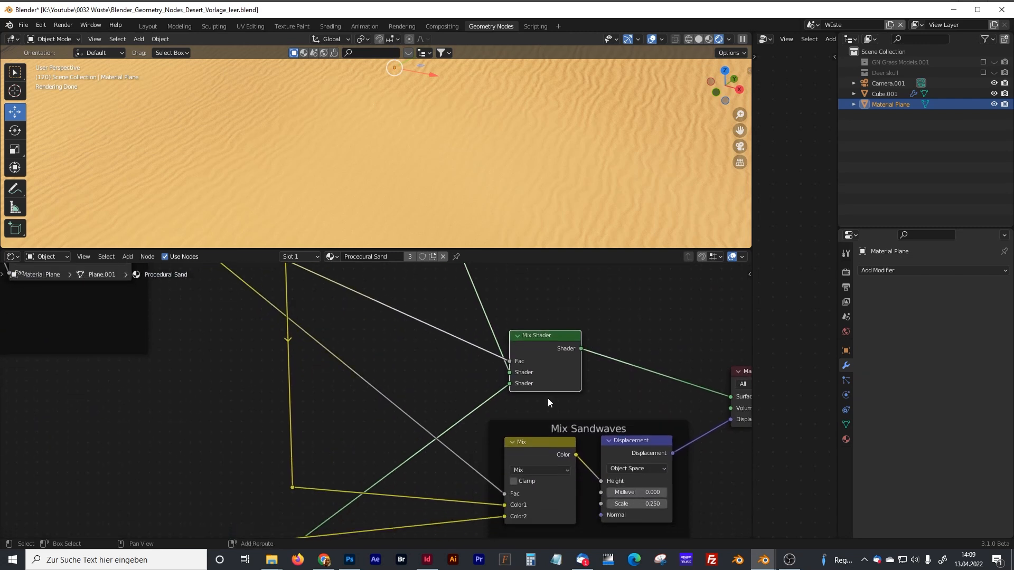
drag(545, 443, 543, 435)
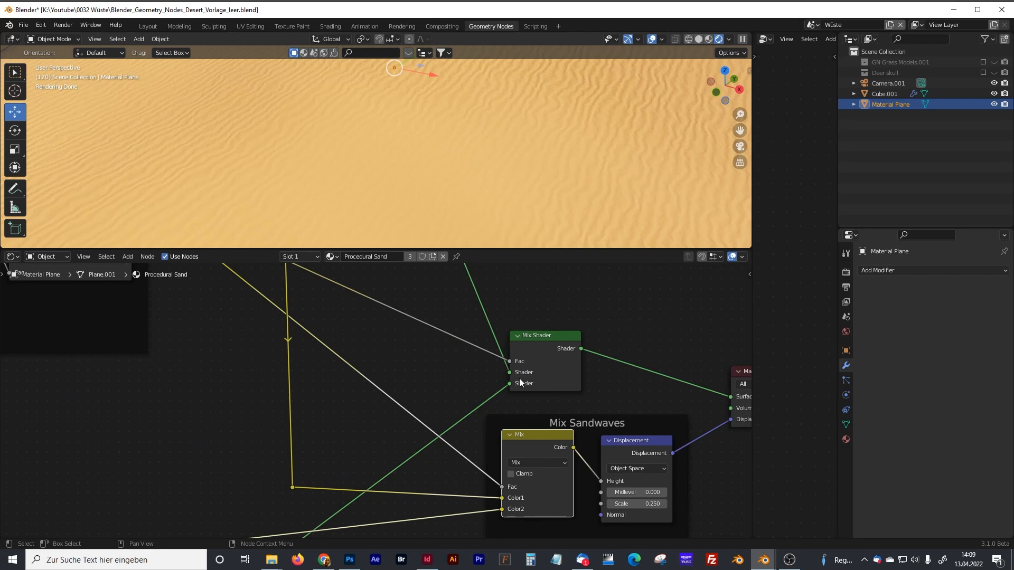
Nudge the Mix Shader node slightly down and select the Material Output node it feeds
middle_drag(629, 395, 532, 421)
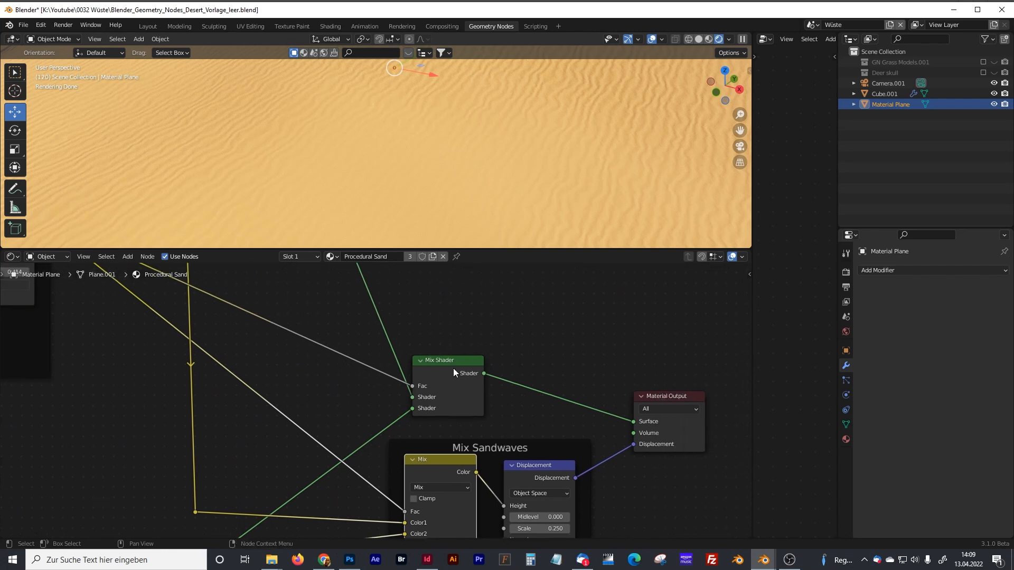
drag(441, 359, 438, 362)
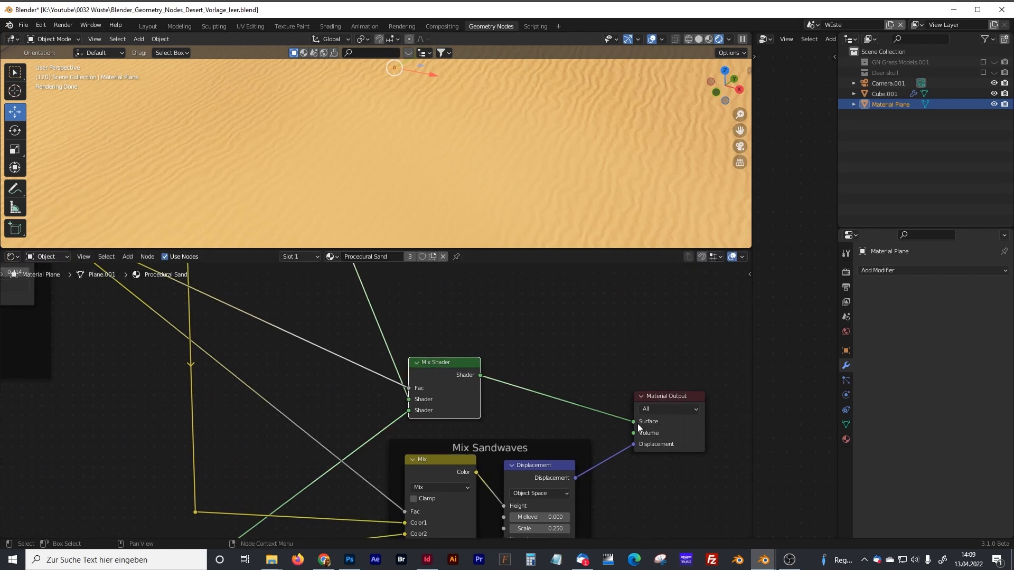
click(673, 397)
Shrink the 3D viewport to expose the whole shader tree and delete the unconnected node frame above Sand without waves
scroll(371, 407, down, 5)
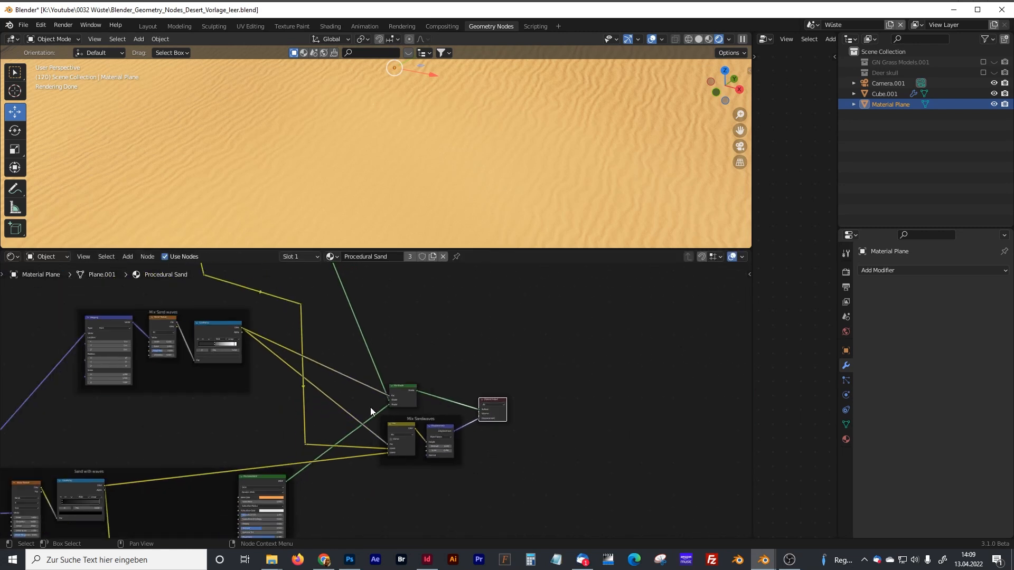
scroll(370, 408, down, 4)
middle_drag(351, 401, 472, 438)
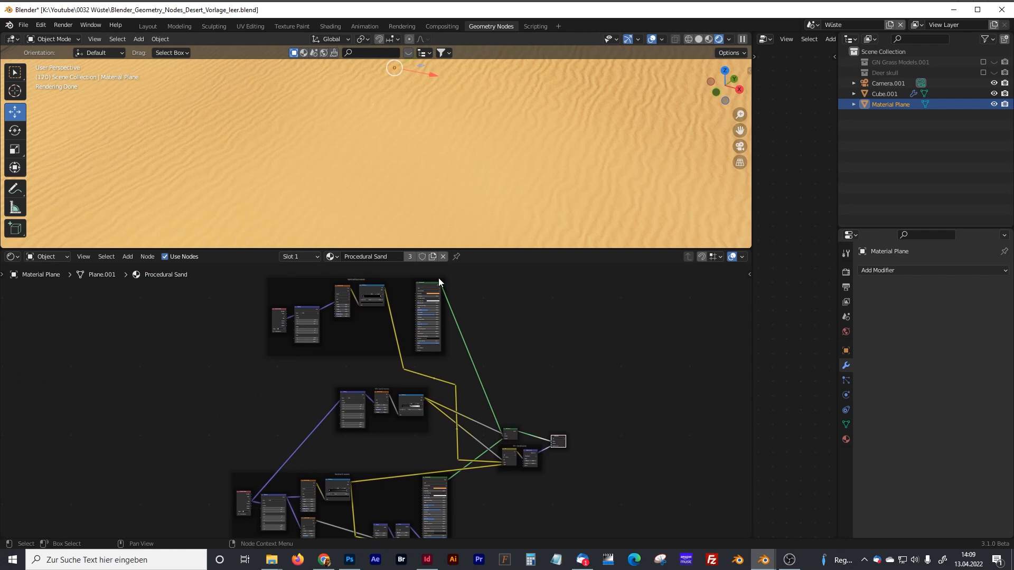
drag(480, 248, 457, 85)
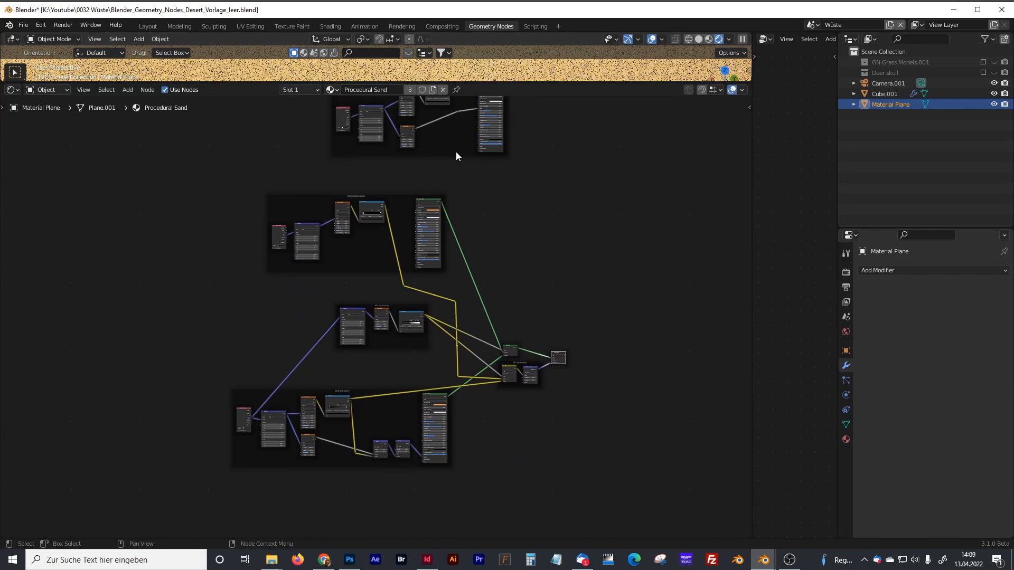
middle_drag(461, 181, 455, 322)
drag(315, 193, 539, 309)
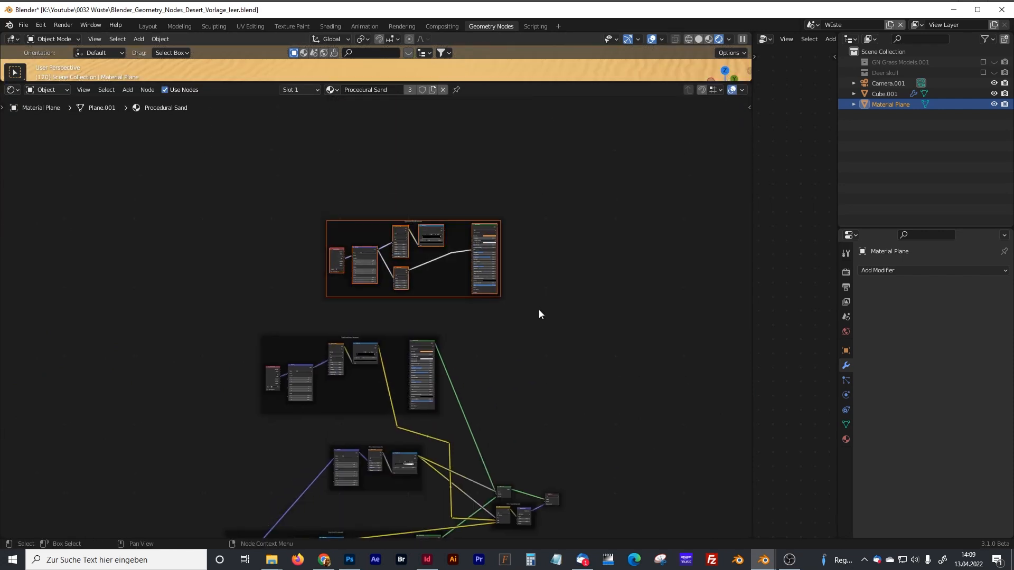
key(x)
middle_drag(509, 394, 485, 313)
scroll(533, 238, up, 2)
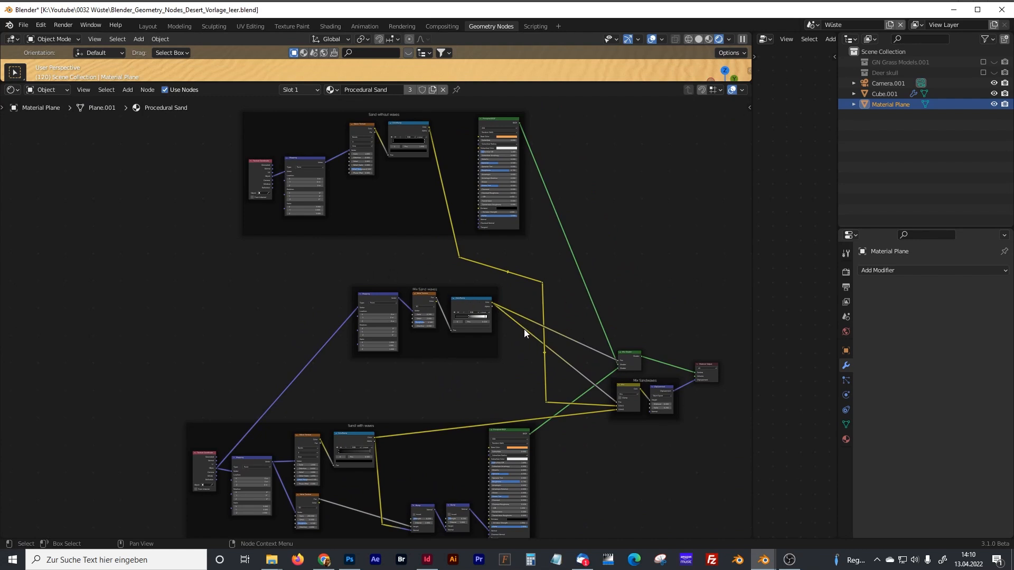
Widen the geometry node editor, select the dune object Cube.001, and make the 3D viewport taller
scroll(505, 325, up, 8)
middle_drag(433, 310, 363, 520)
drag(753, 197, 206, 206)
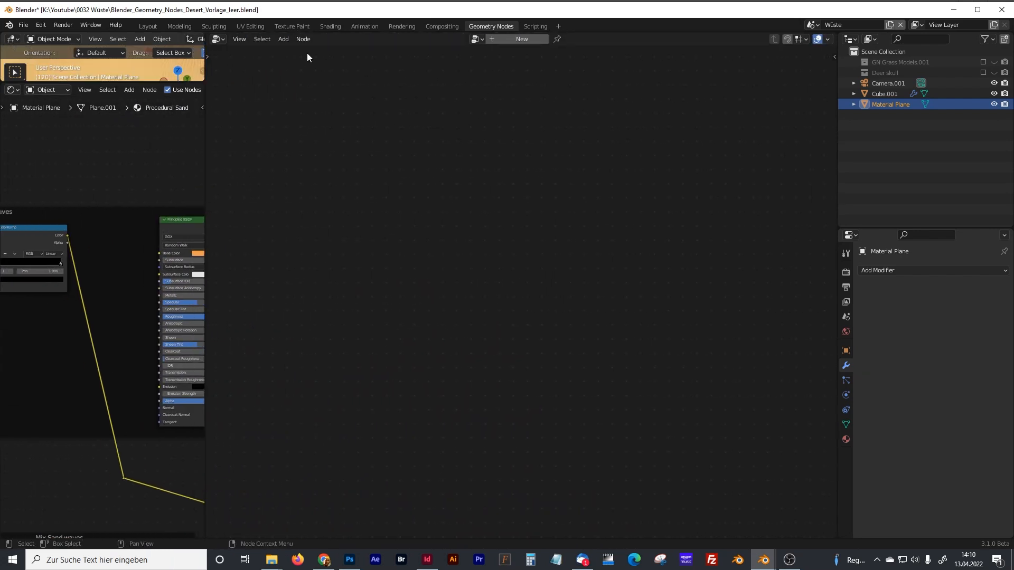
click(141, 67)
drag(146, 83, 158, 476)
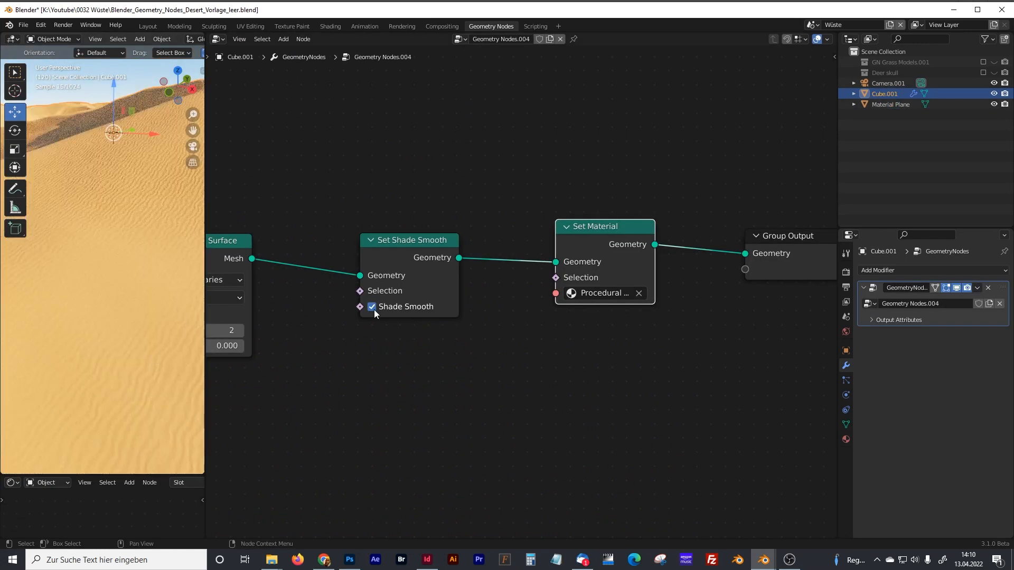
Widen the 3D viewport beside the geometry node tree, keeping the Set Material and Group Output nodes in view
scroll(509, 280, down, 4)
middle_drag(451, 310, 510, 280)
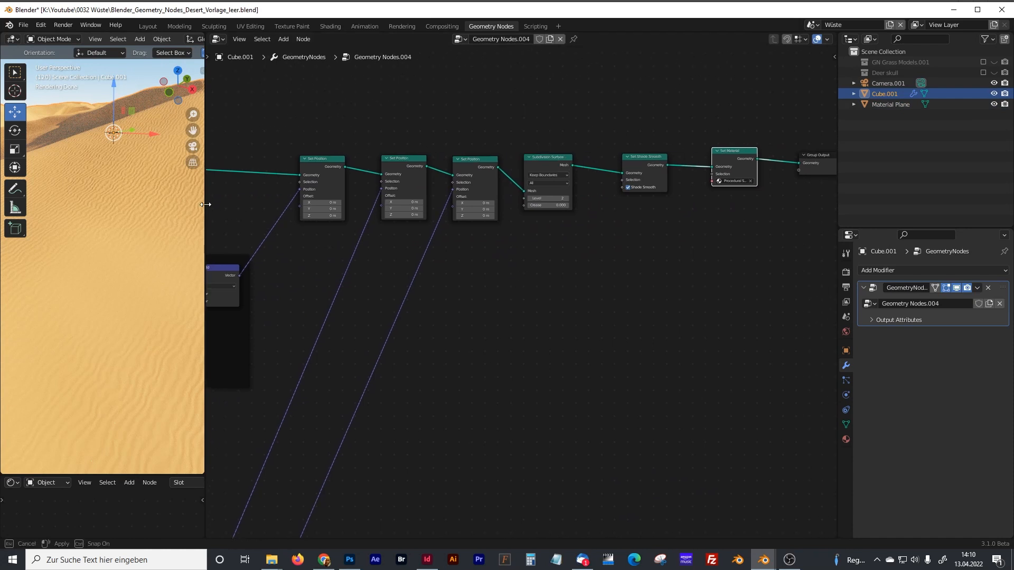
drag(205, 206, 321, 207)
middle_drag(770, 159, 575, 197)
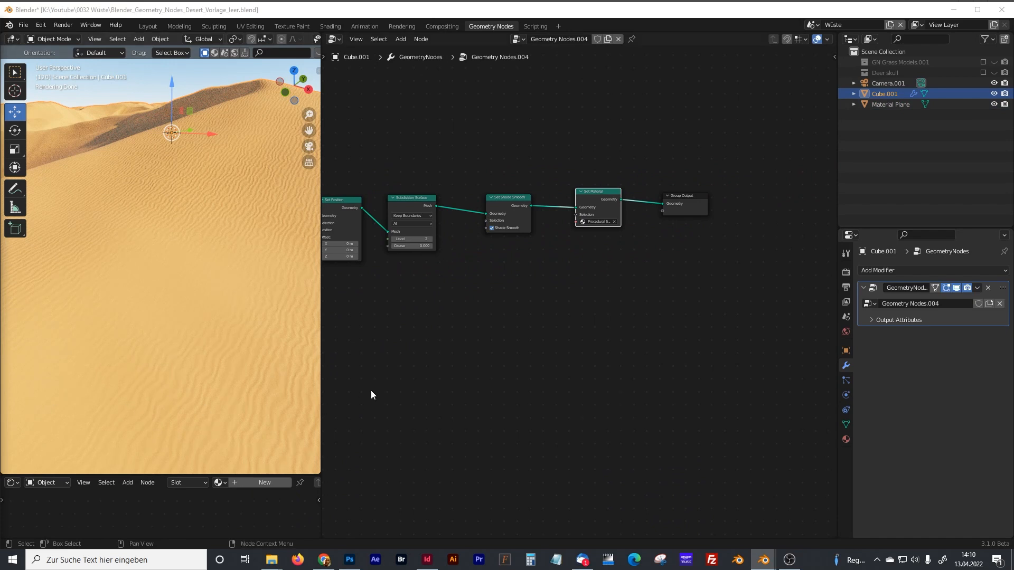
Add a Distribute Points on Faces node below the dune chain and feed it the Subdivision Surface mesh
scroll(545, 322, up, 3)
middle_drag(497, 215, 548, 204)
key(shift+a)
click(462, 323)
text(dis)
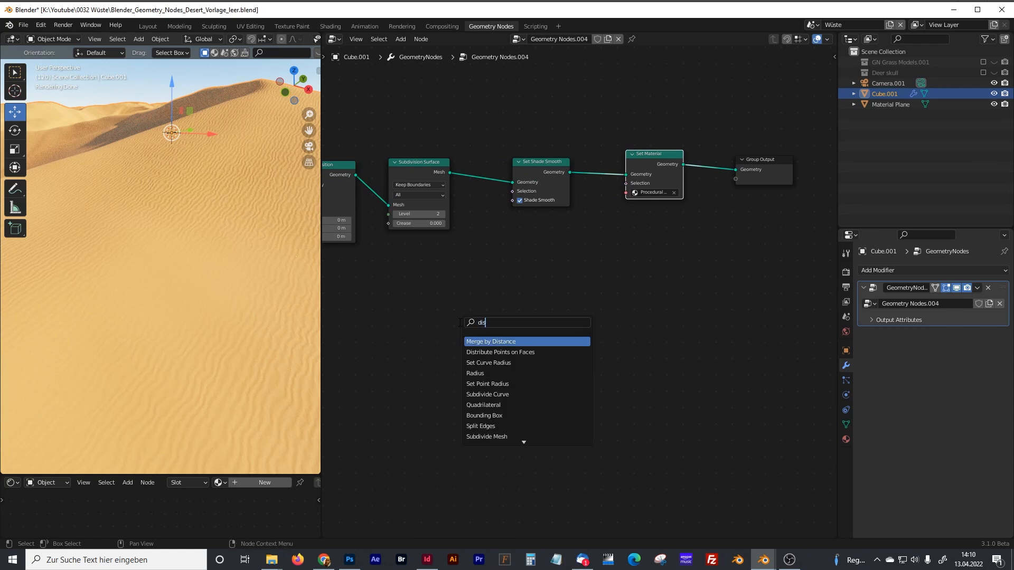
text(tri)
key(Return)
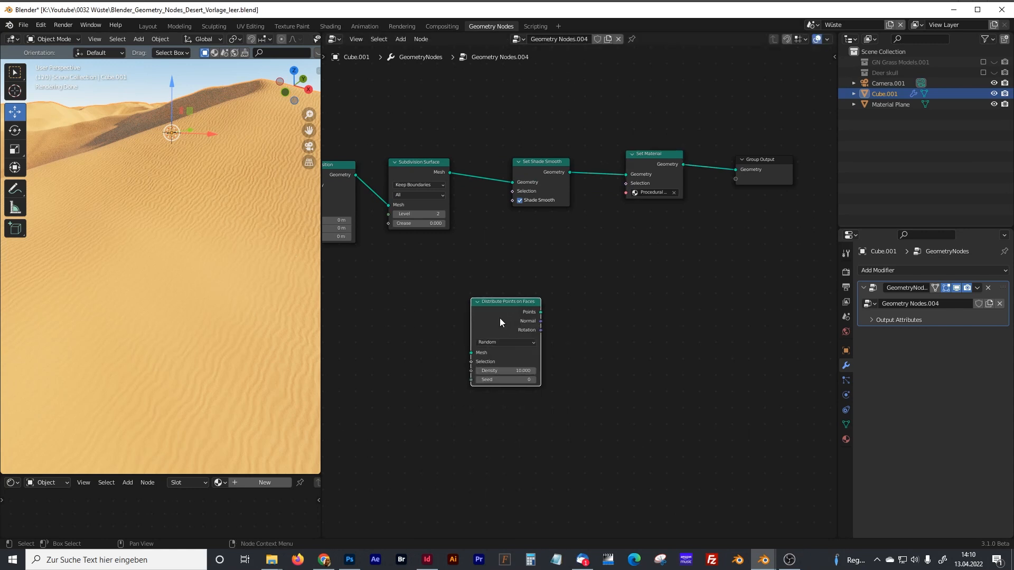
click(500, 319)
scroll(499, 319, up, 1)
drag(480, 303, 496, 291)
drag(416, 142, 458, 357)
Add an Instance on Points node and connect the distributed points to its Points input
middle_drag(610, 347, 568, 337)
key(shift+a)
click(549, 332)
text(instance)
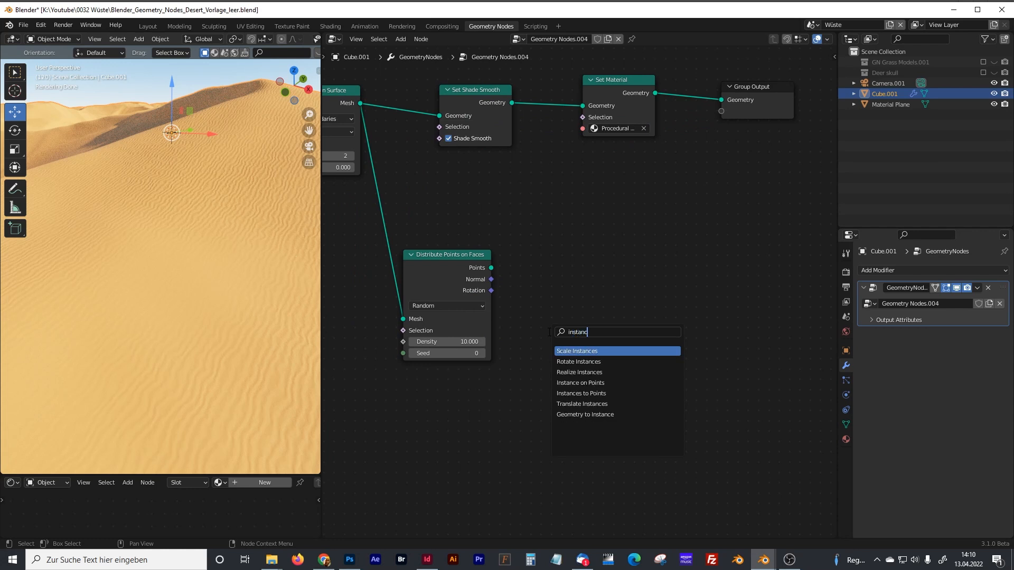
click(587, 383)
drag(491, 267, 558, 281)
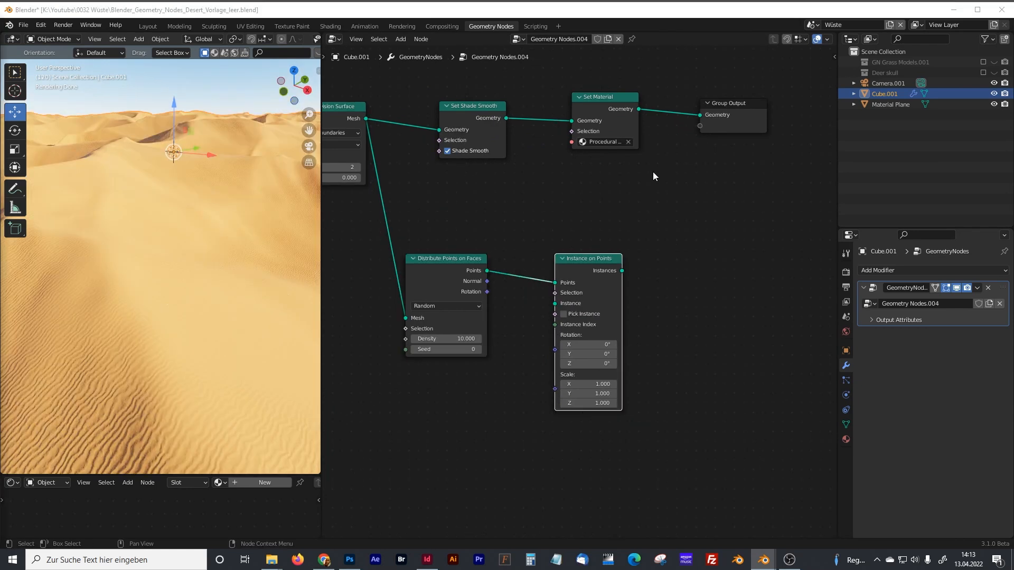
Bring the GN Grass Models.001 collection into the node tree as a Collection Info node below Distribute Points on Faces
click(875, 62)
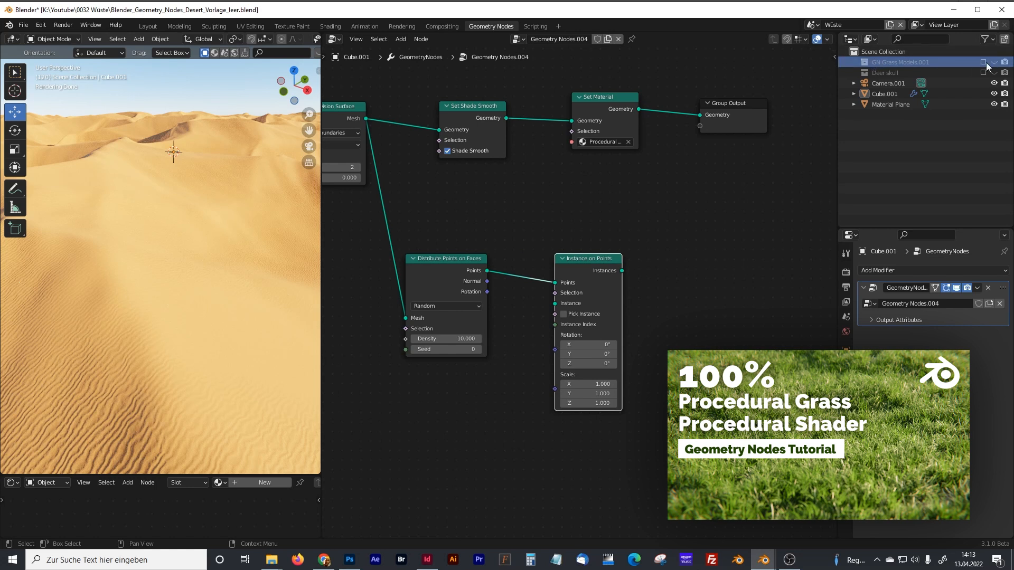
drag(867, 62, 413, 437)
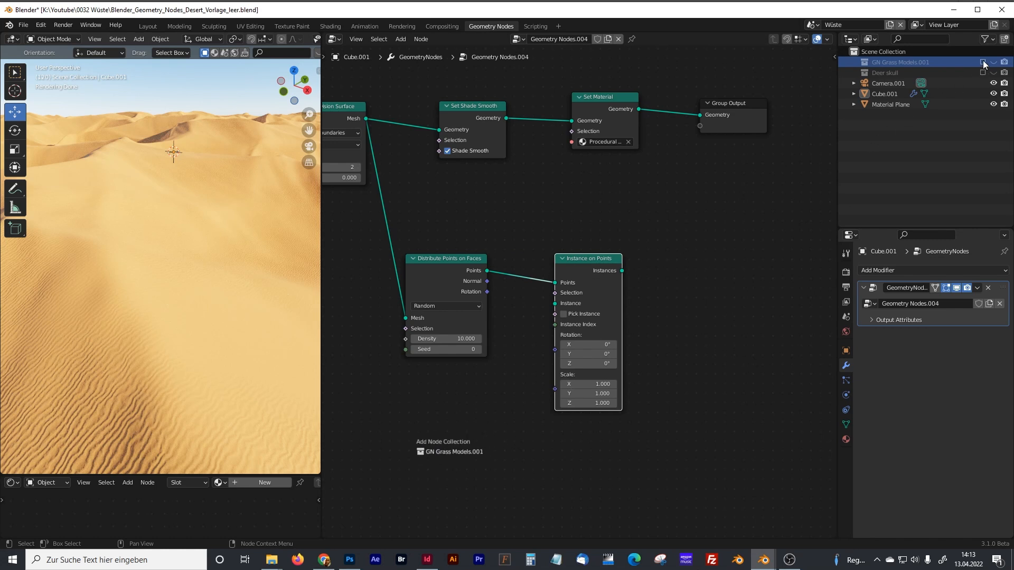
drag(416, 442, 416, 444)
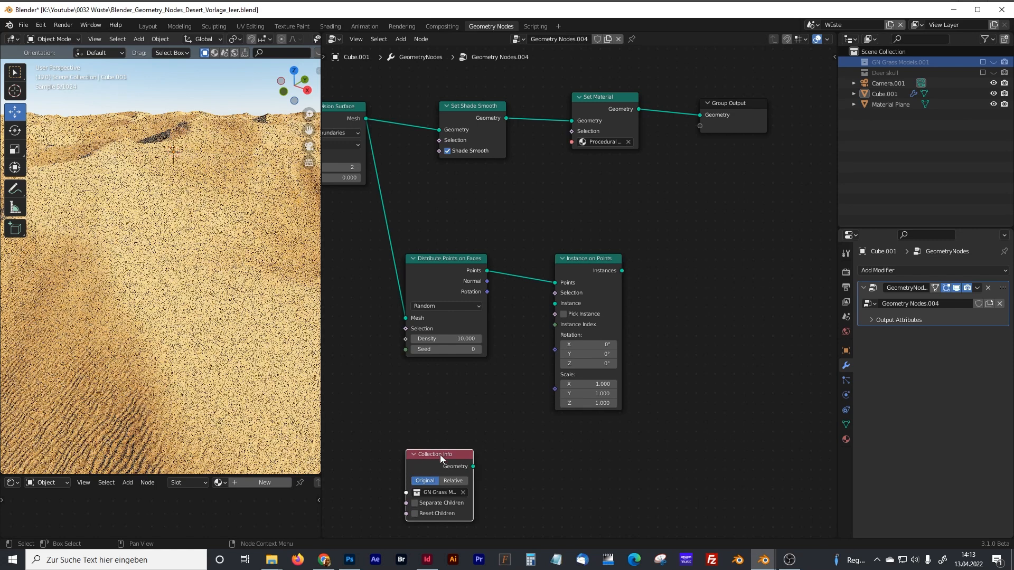
Temporarily enable the GN Grass Models.001 collection to view its grass groups, and exclude it again
click(983, 62)
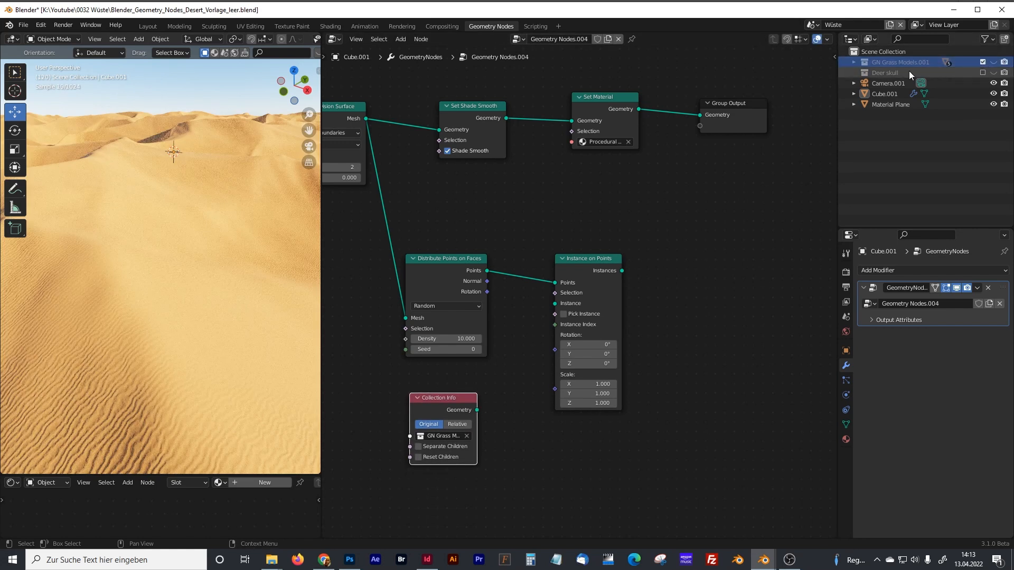
click(854, 62)
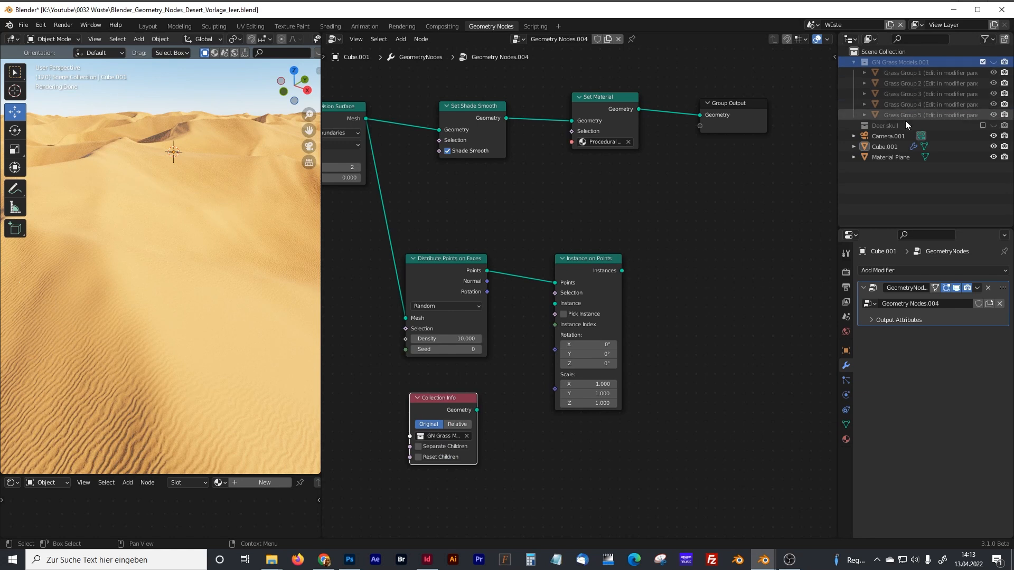
click(983, 63)
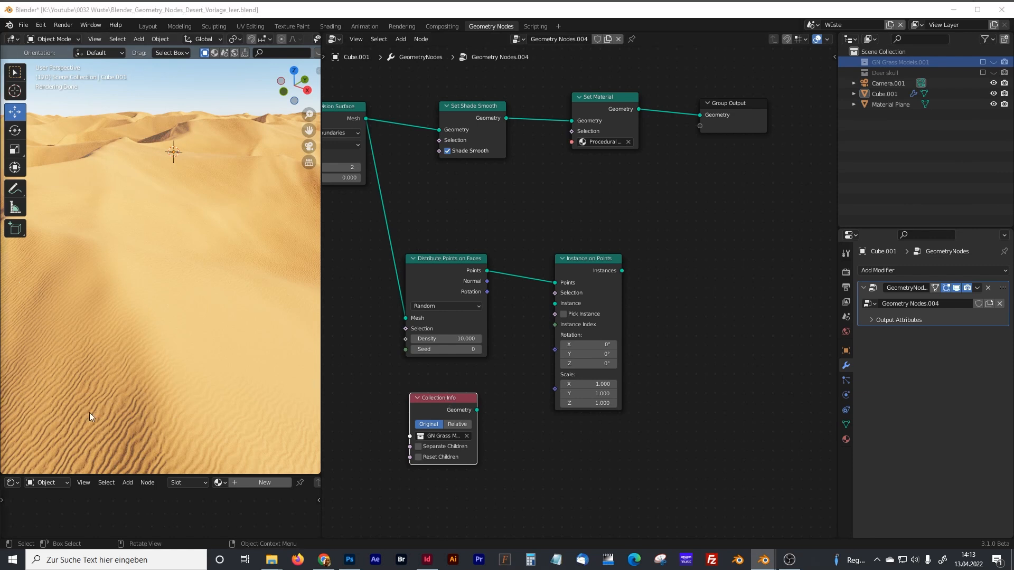
Enable Pick Instance, Separate Children and Reset Children, and connect the grass collection's geometry to the Instance input of Instance on Points
drag(469, 400, 466, 397)
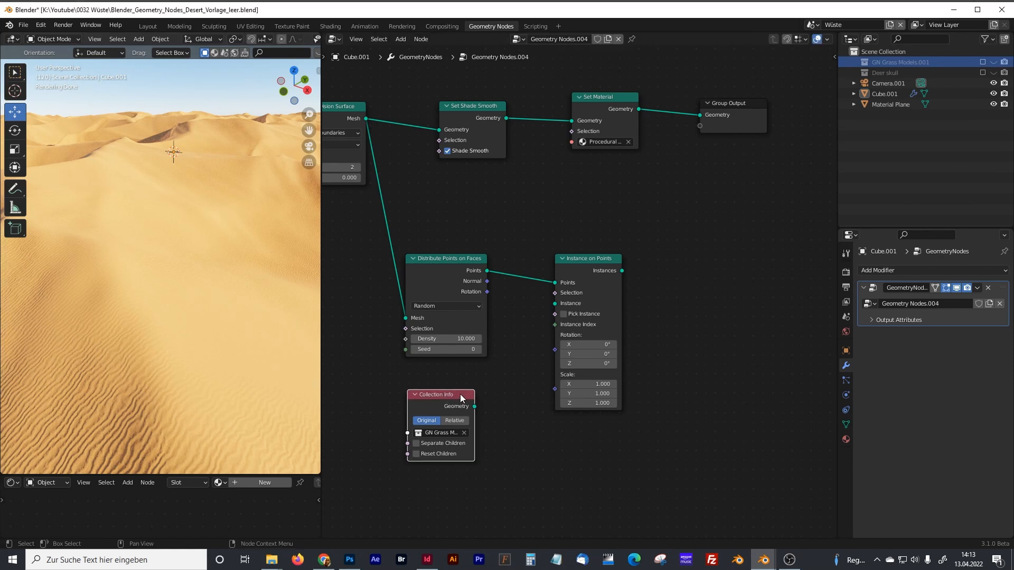
click(563, 314)
click(415, 443)
click(416, 454)
drag(474, 407, 555, 306)
Insert a Join Geometry node between Set Material and Group Output and connect the grass instances to it
middle_drag(707, 170, 620, 241)
drag(648, 175, 779, 169)
click(699, 255)
key(shift+a)
text(join)
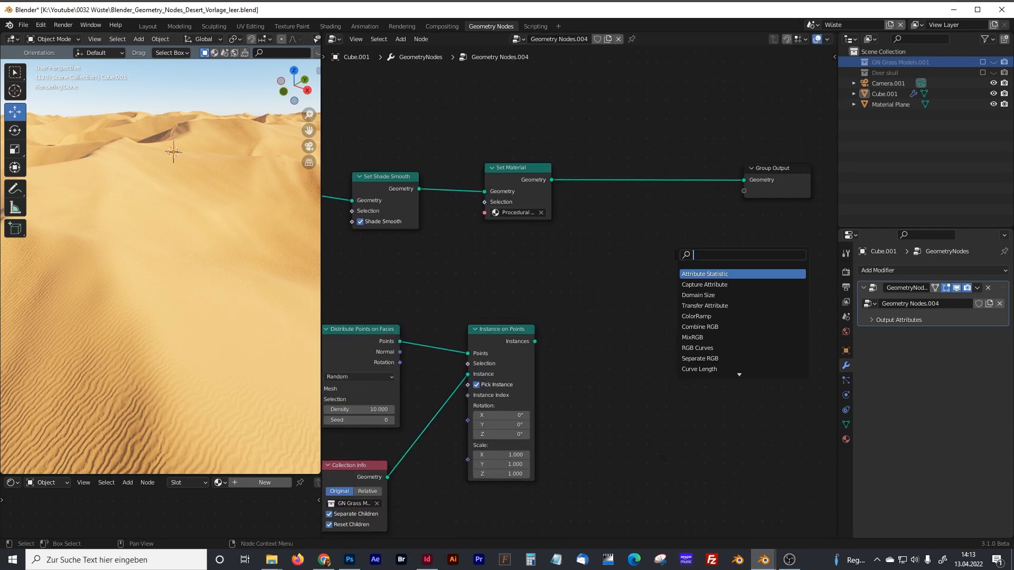
key(Down)
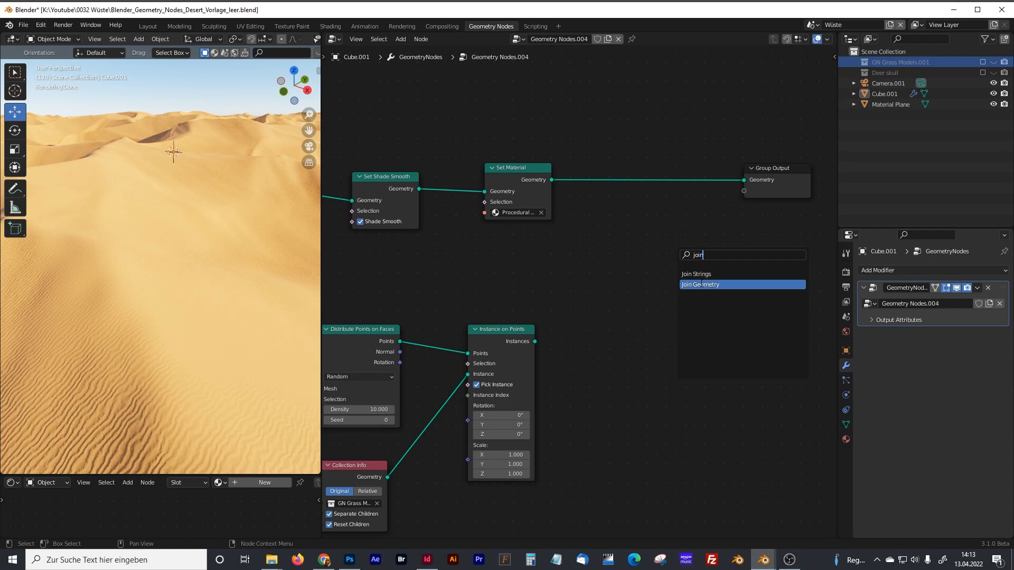
key(Return)
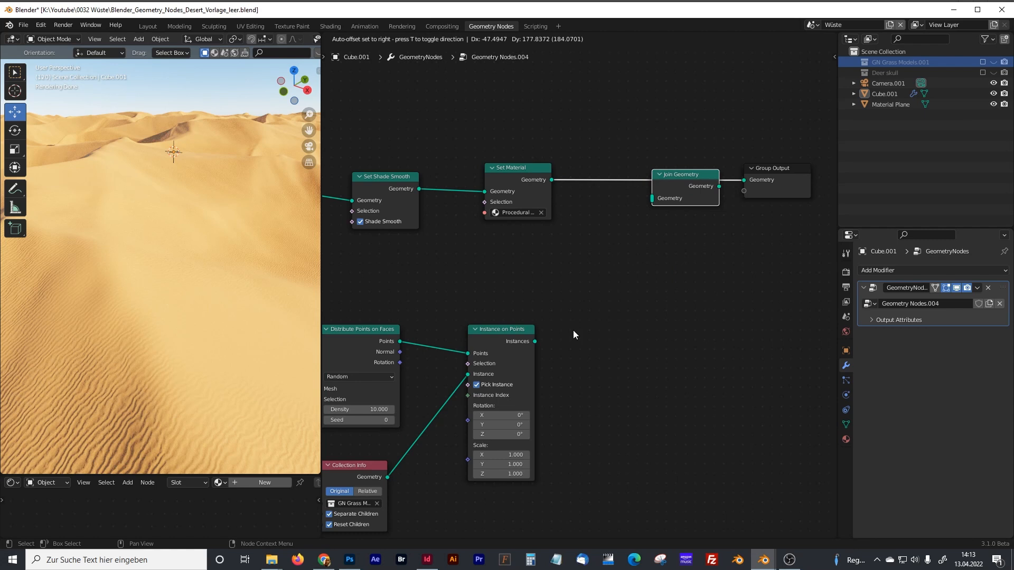
click(532, 336)
drag(534, 341, 638, 204)
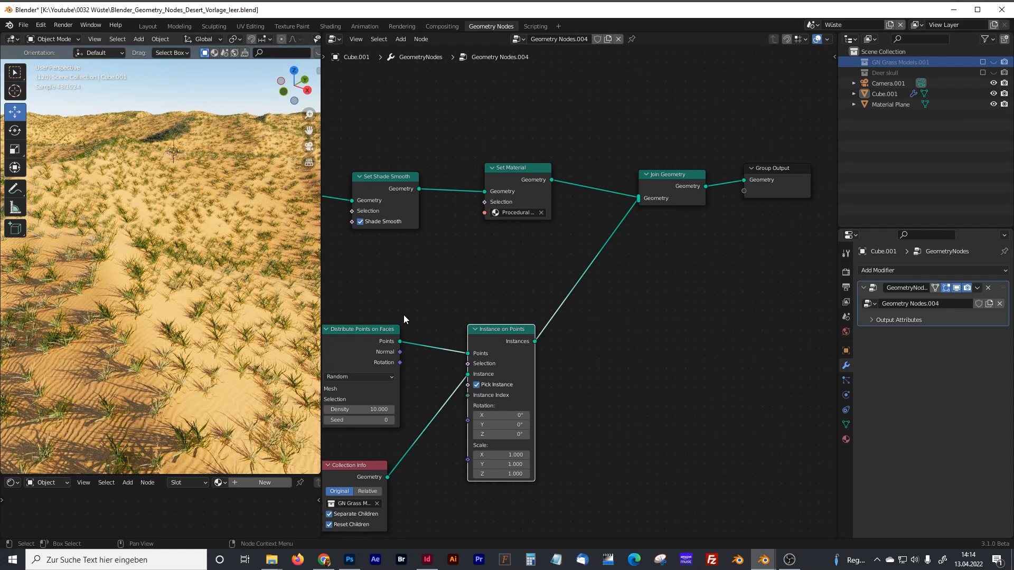
Thin out the grass by setting the Distribute Points on Faces density first to 1 and finally to 0.3
middle_drag(468, 285, 578, 229)
click(568, 324)
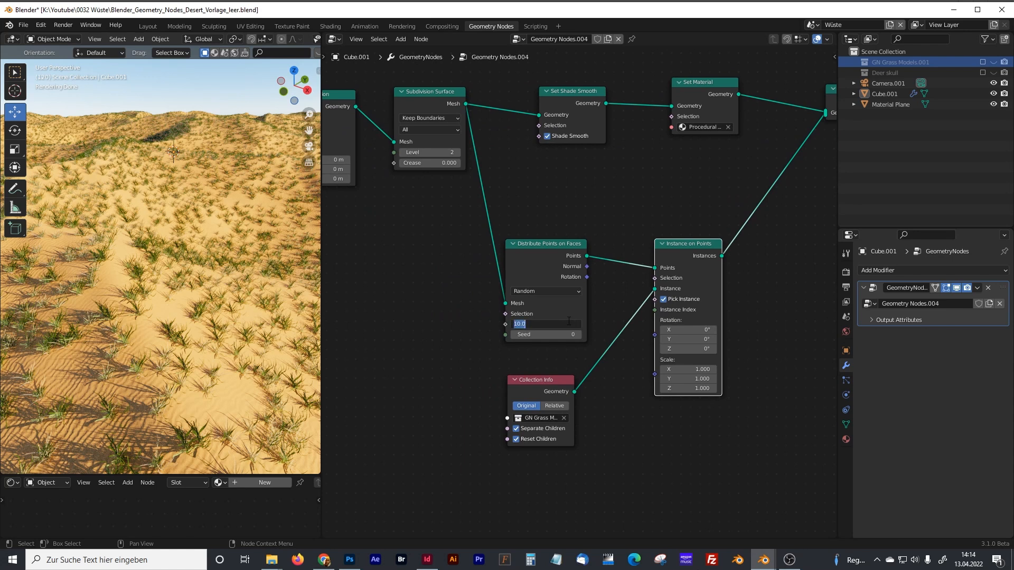
text(1)
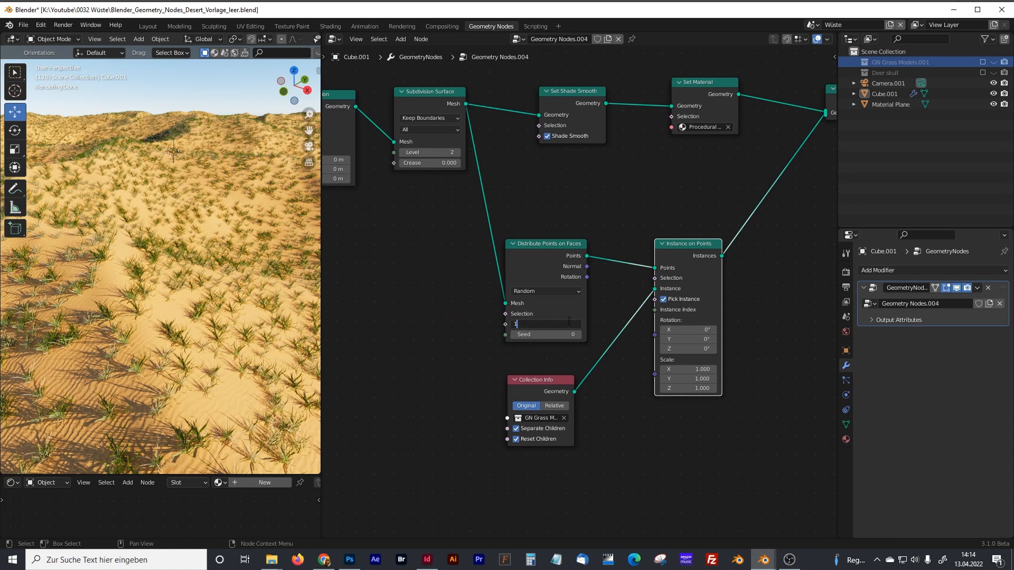
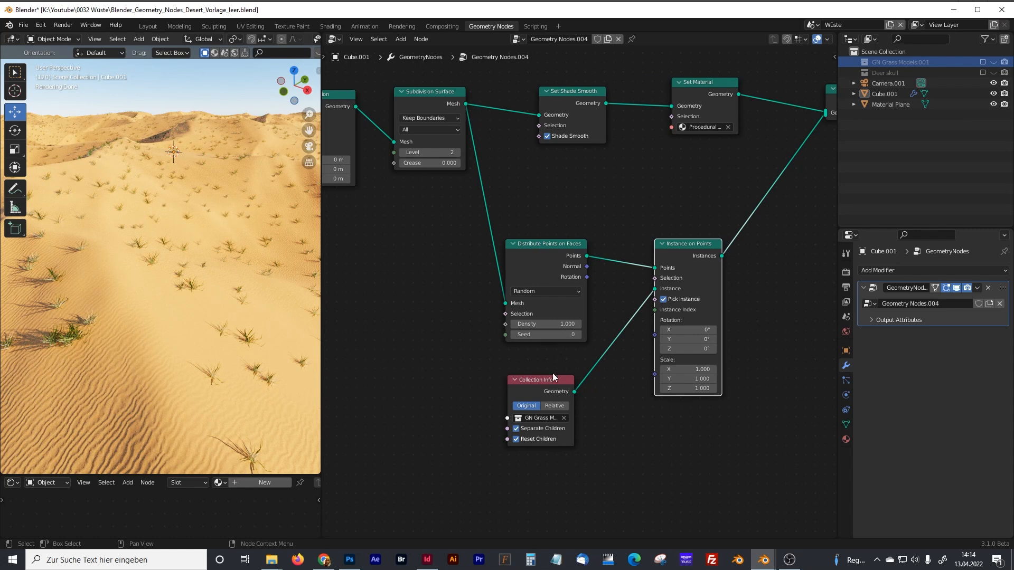
double_click(544, 324)
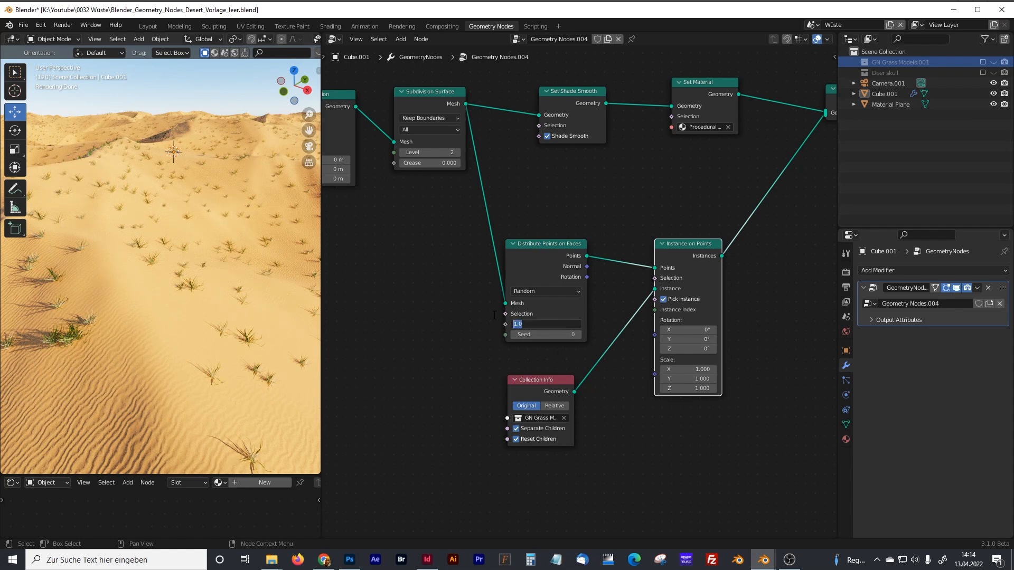
text(0.3)
key(Return)
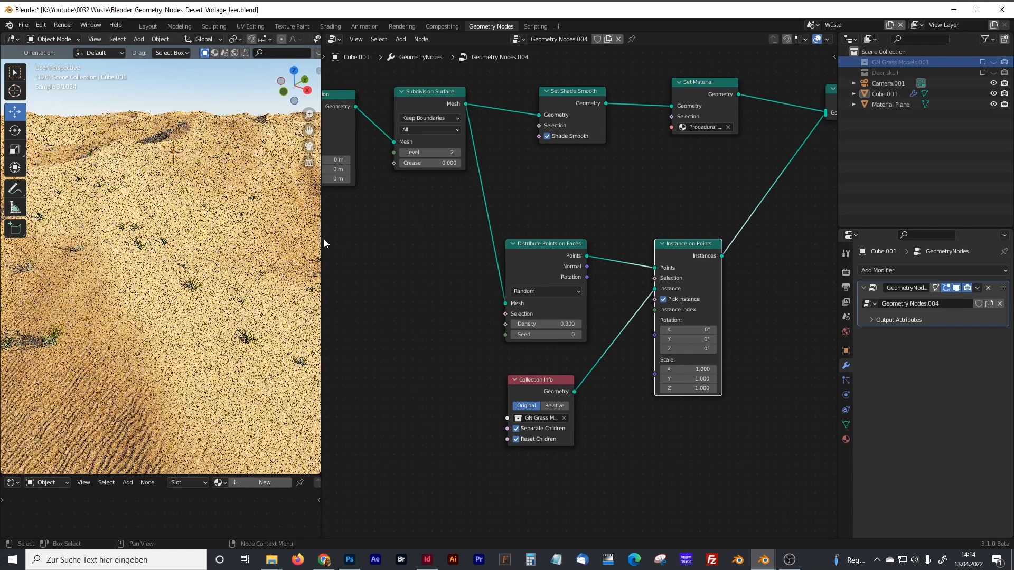
Widen the 3D viewport and spread the Distribute Points, Instance on Points and Collection Info nodes apart to make room between them
drag(321, 243, 356, 243)
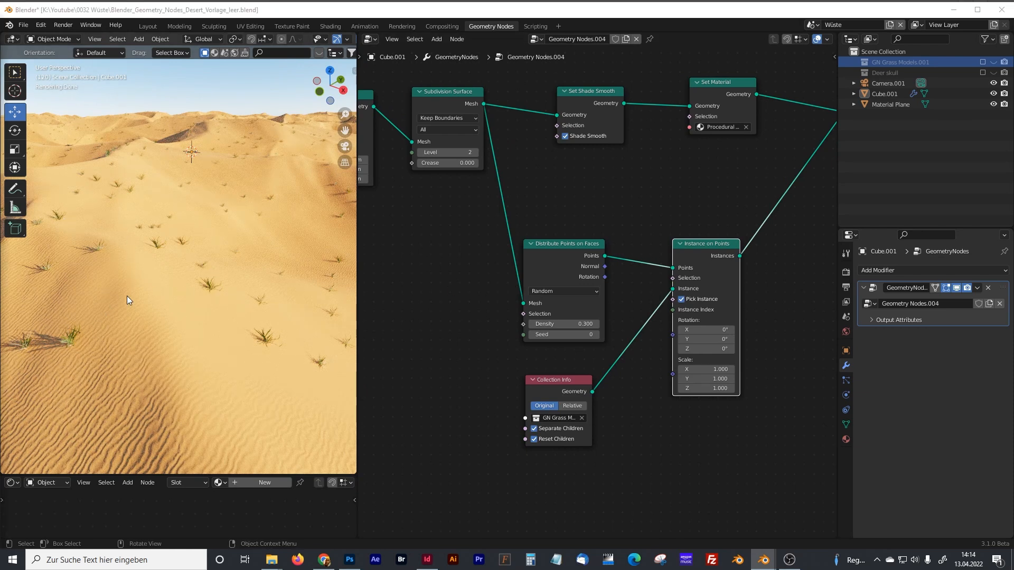
drag(544, 245, 527, 239)
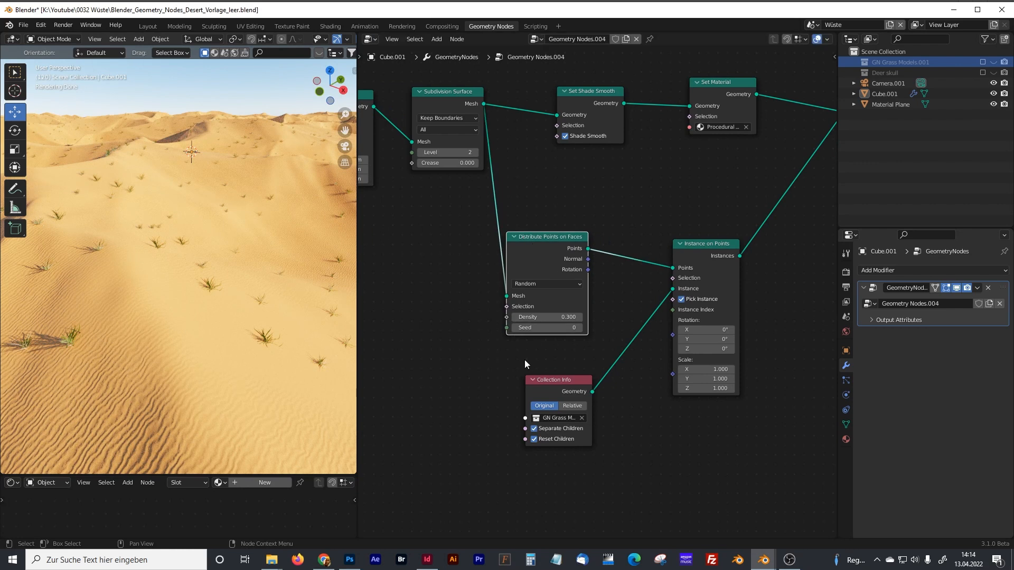
drag(554, 389, 558, 449)
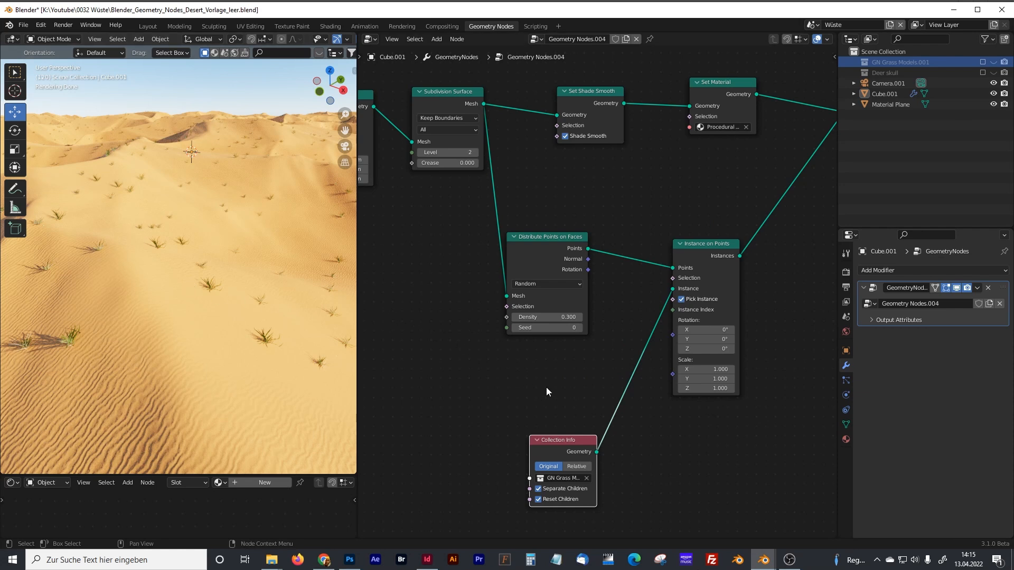
drag(548, 239, 539, 236)
drag(705, 244, 771, 246)
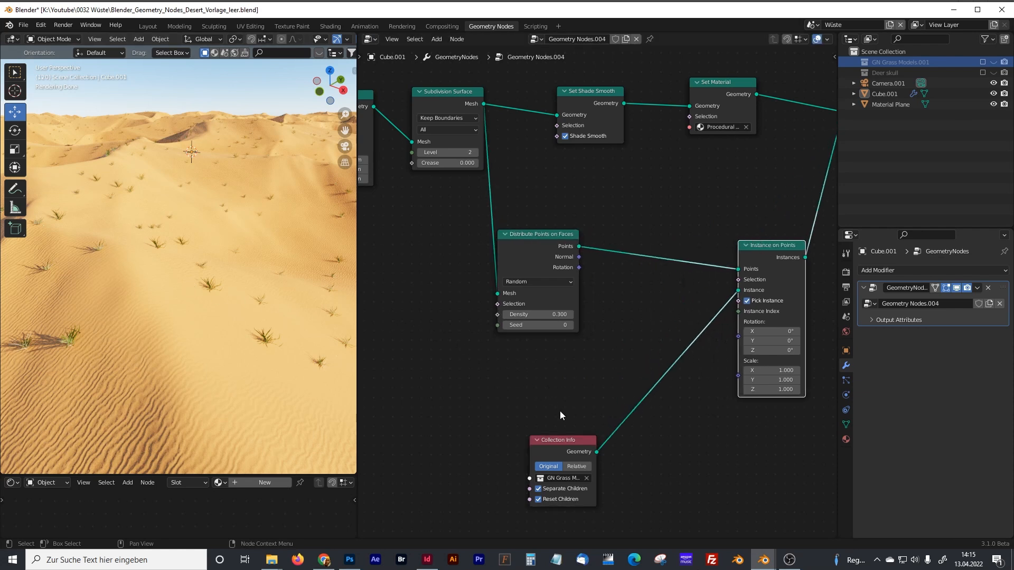
drag(558, 441, 590, 468)
Add a Rotate Euler node between Distribute Points on Faces and Instance on Points
key(shift+a)
click(512, 328)
text(rot)
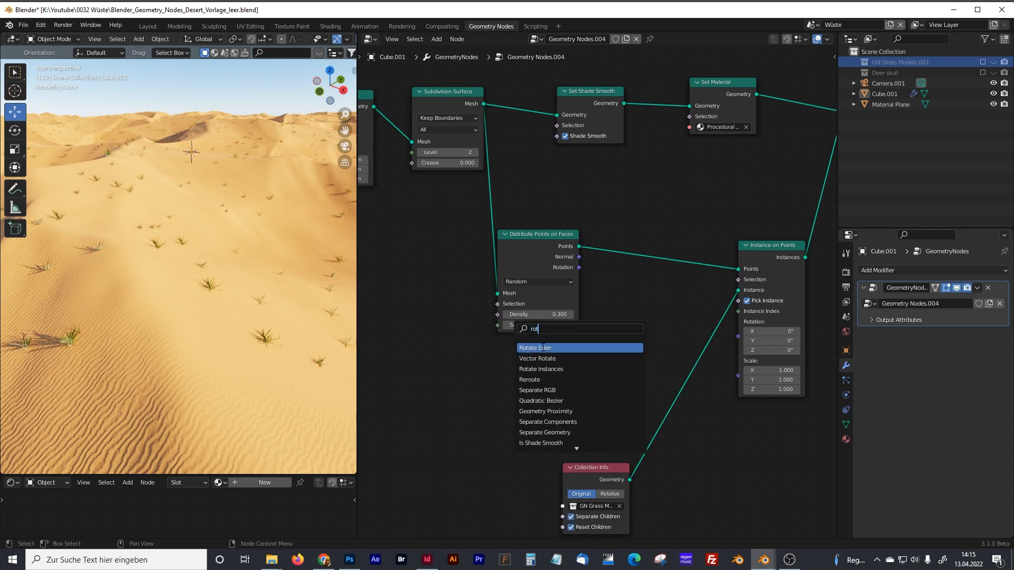
click(541, 347)
click(628, 302)
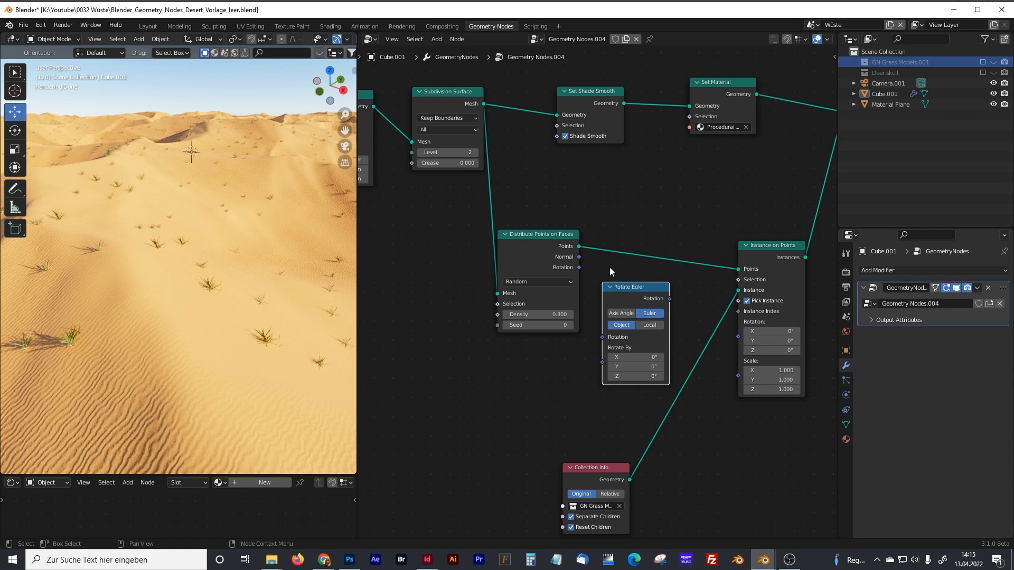
Route the distributed points' Rotation through Rotate Euler into the Rotation input of Instance on Points
drag(580, 267, 585, 275)
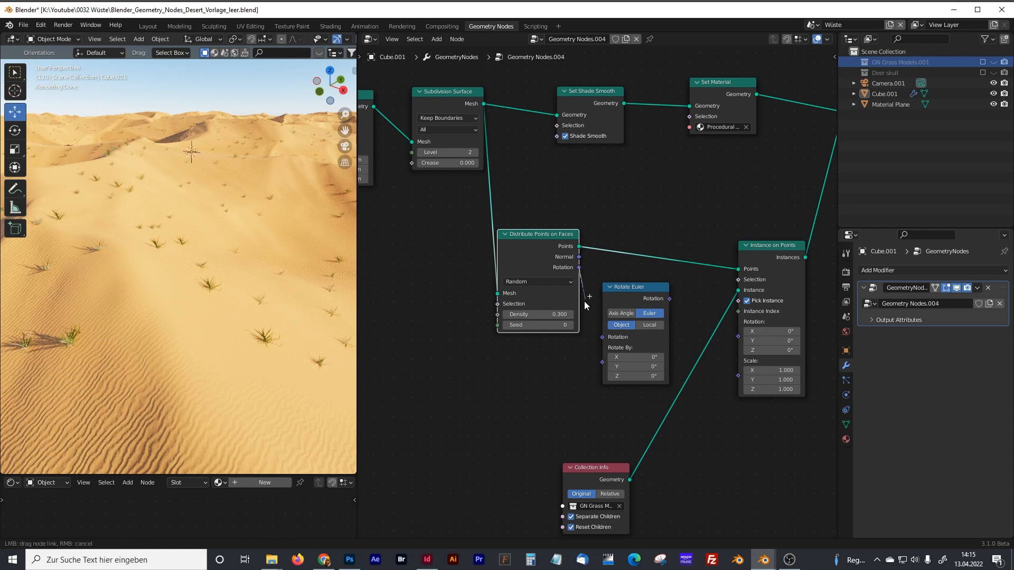
drag(580, 331, 604, 338)
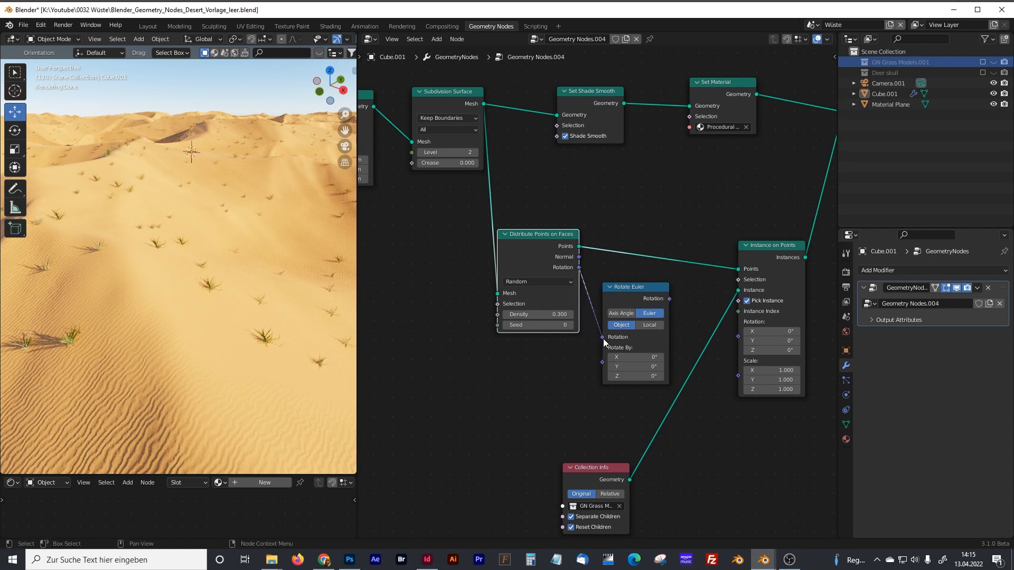
drag(641, 288, 679, 299)
drag(705, 333, 738, 338)
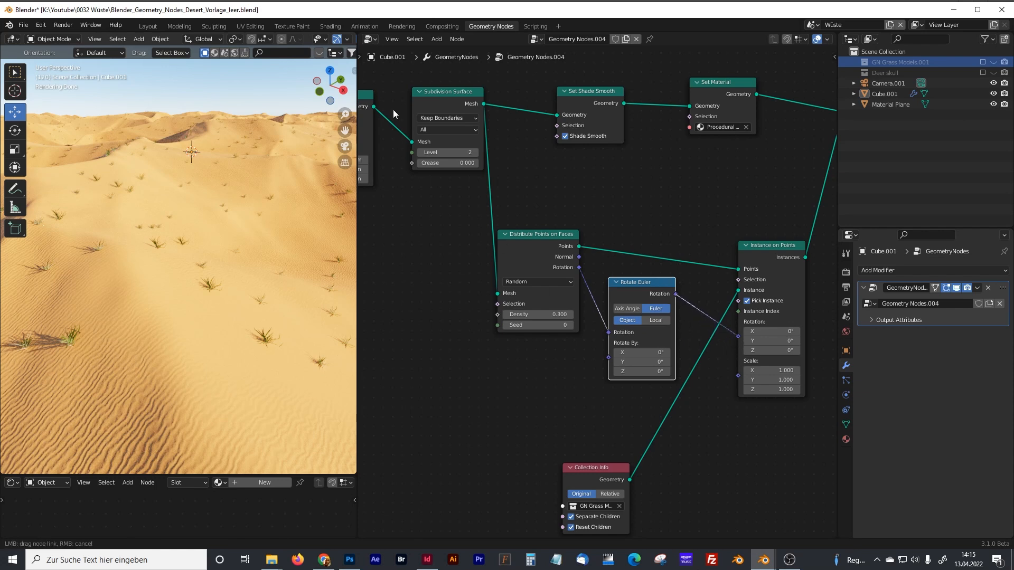
drag(357, 85, 465, 280)
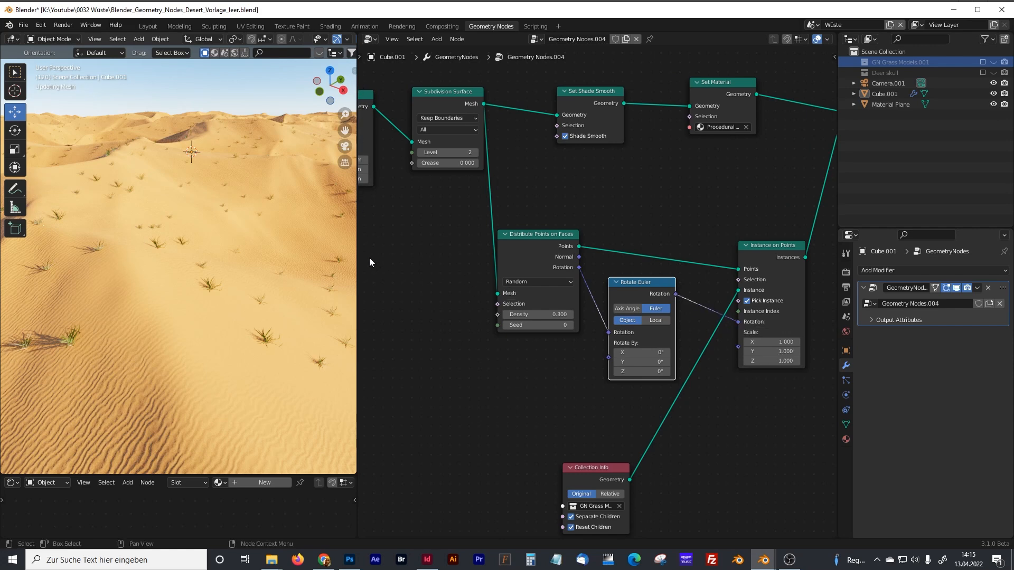
Switch the widened 3D viewport to solid shading and inspect how the grass sits on the dunes up close and from afar
drag(357, 258, 555, 253)
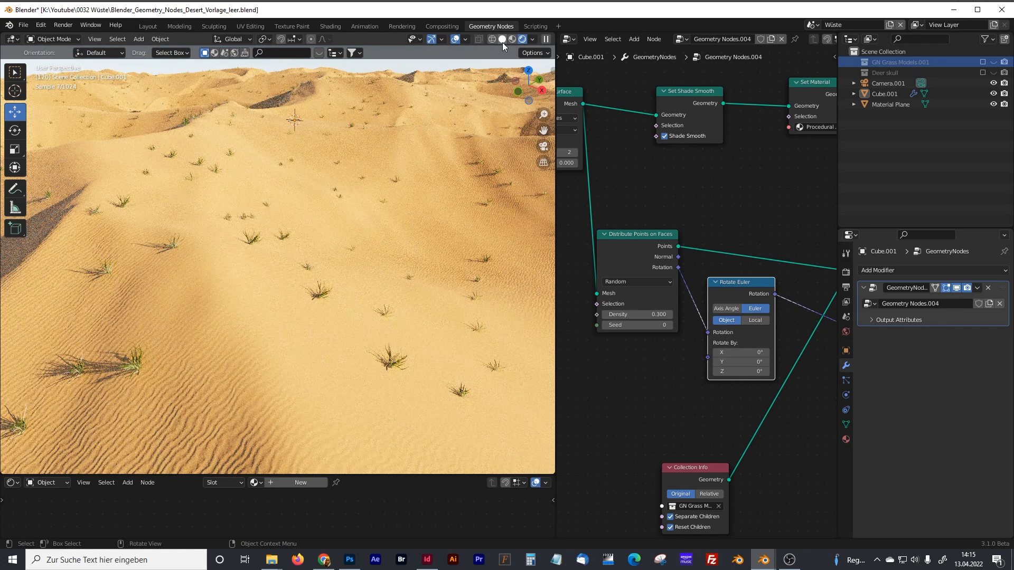
click(503, 40)
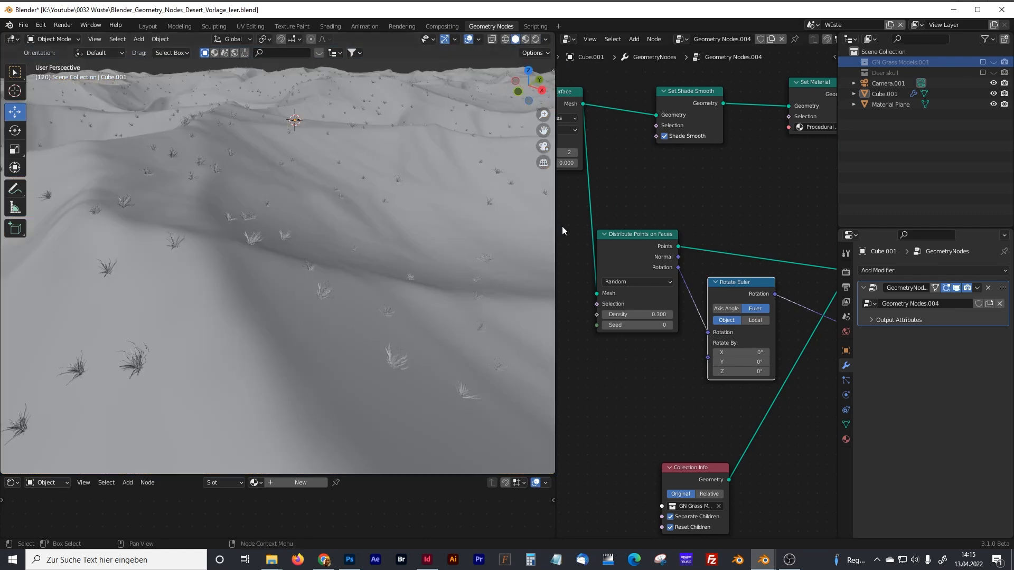
drag(555, 228, 427, 254)
middle_drag(198, 299, 197, 297)
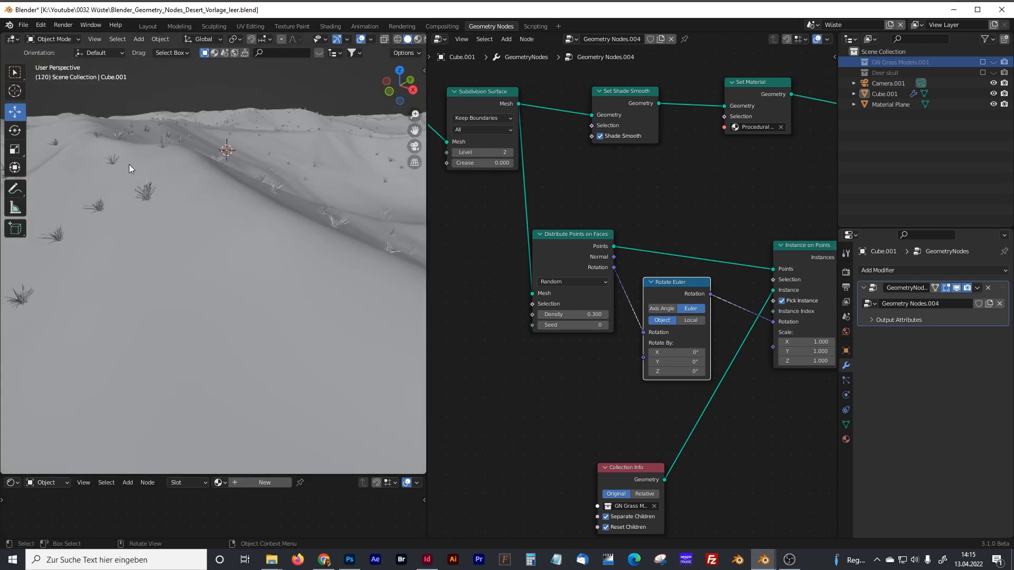
scroll(185, 219, down, 7)
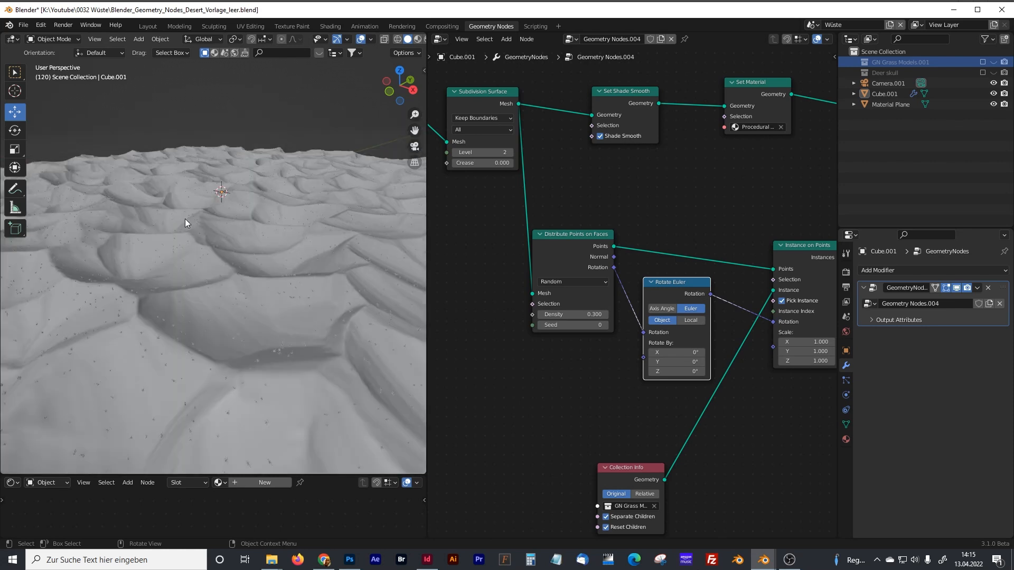
scroll(185, 222, up, 7)
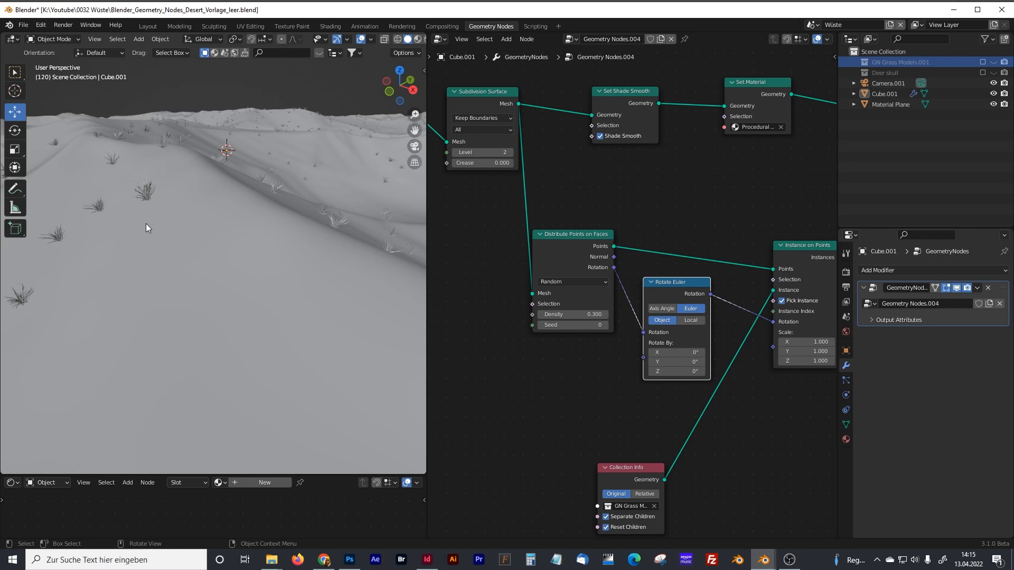
Enlarge the node editor beside the 3D viewport and make free space under the Distribute Points on Faces node
drag(427, 188, 272, 193)
middle_drag(380, 251, 382, 206)
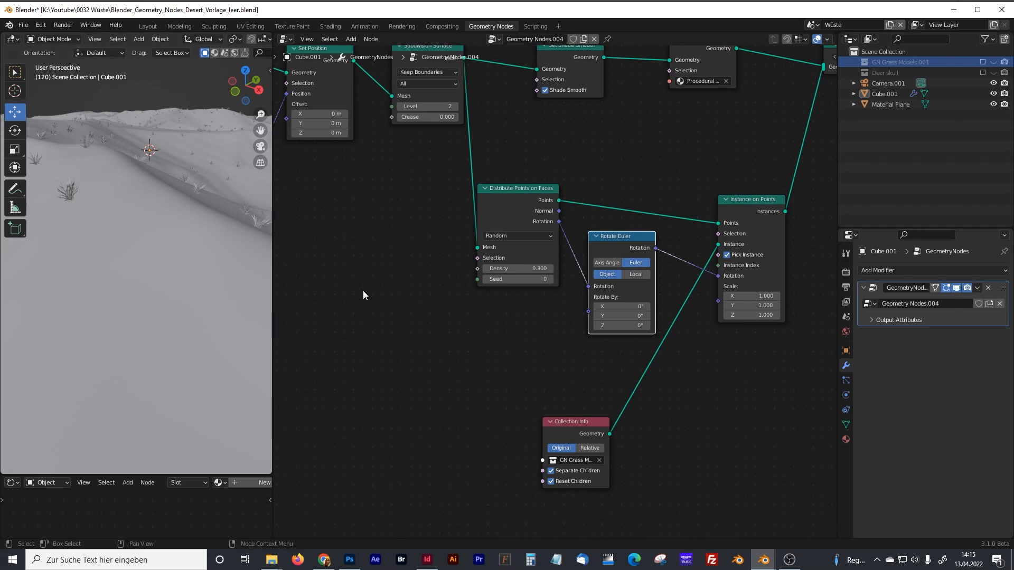
key(shift+a)
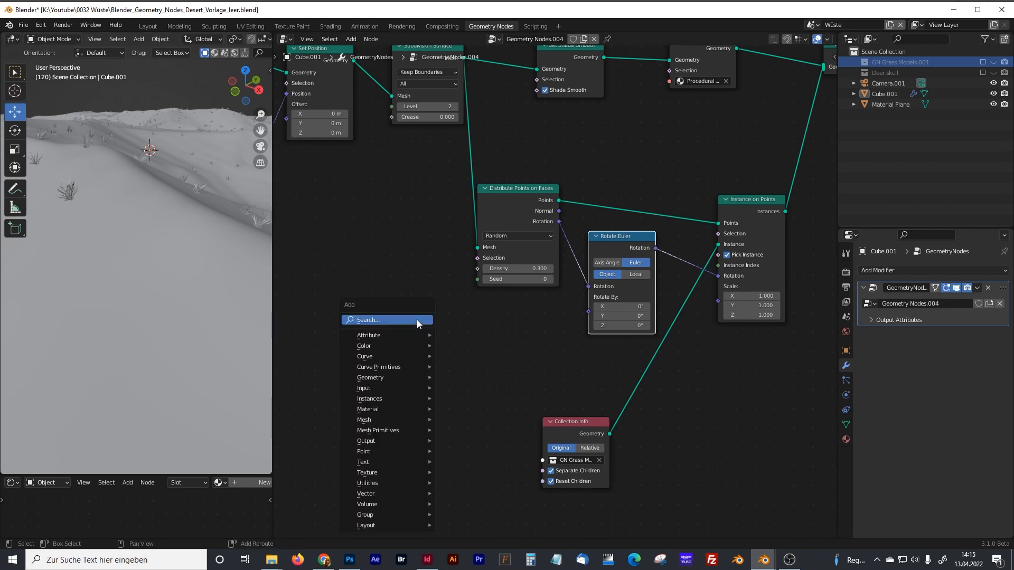
click(416, 320)
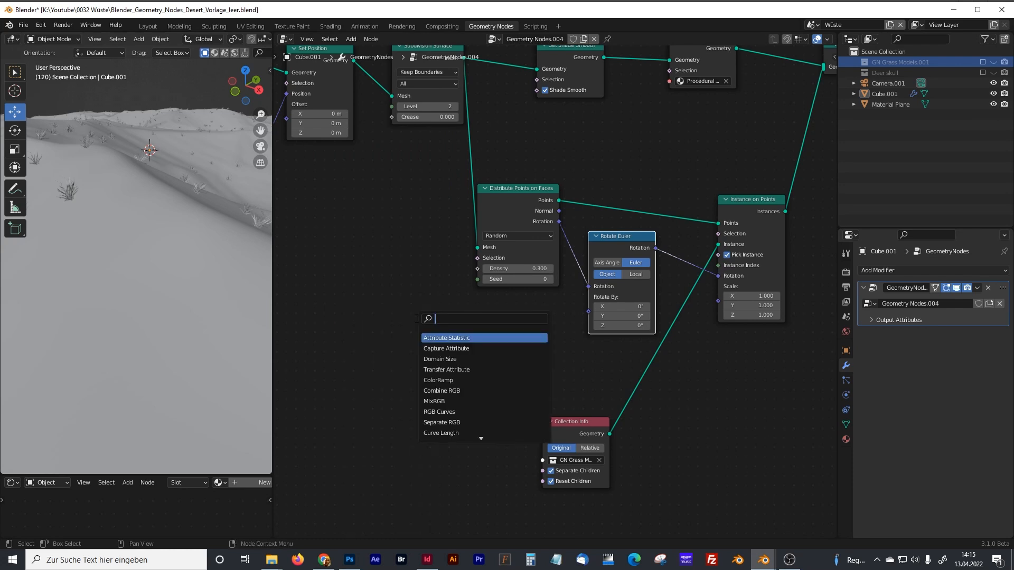
click(631, 238)
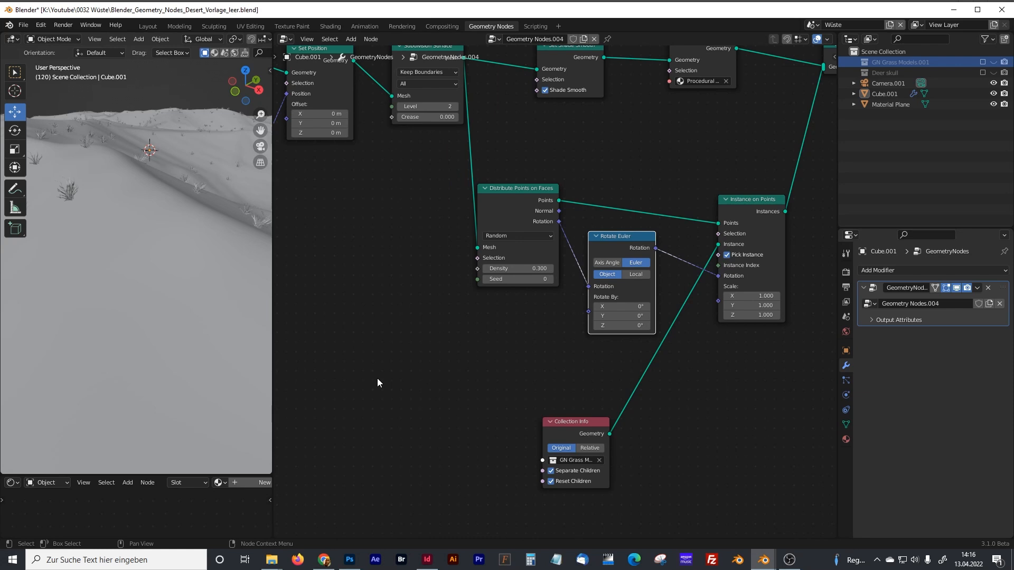
Add a Random Value node below Distribute Points on Faces and set its data type to Vector
key(shift+a)
click(351, 333)
text(rand)
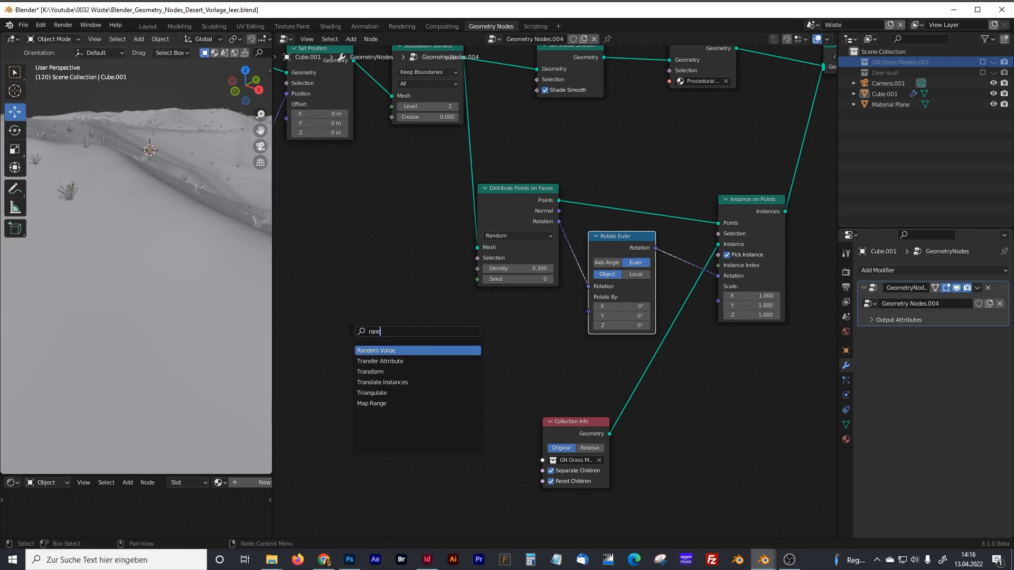
click(374, 349)
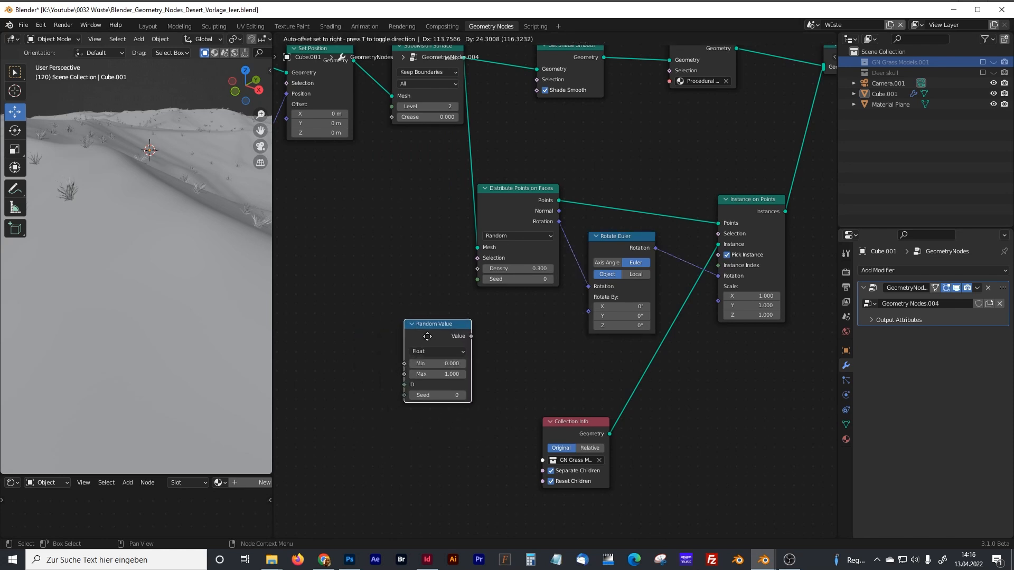
click(427, 337)
click(424, 350)
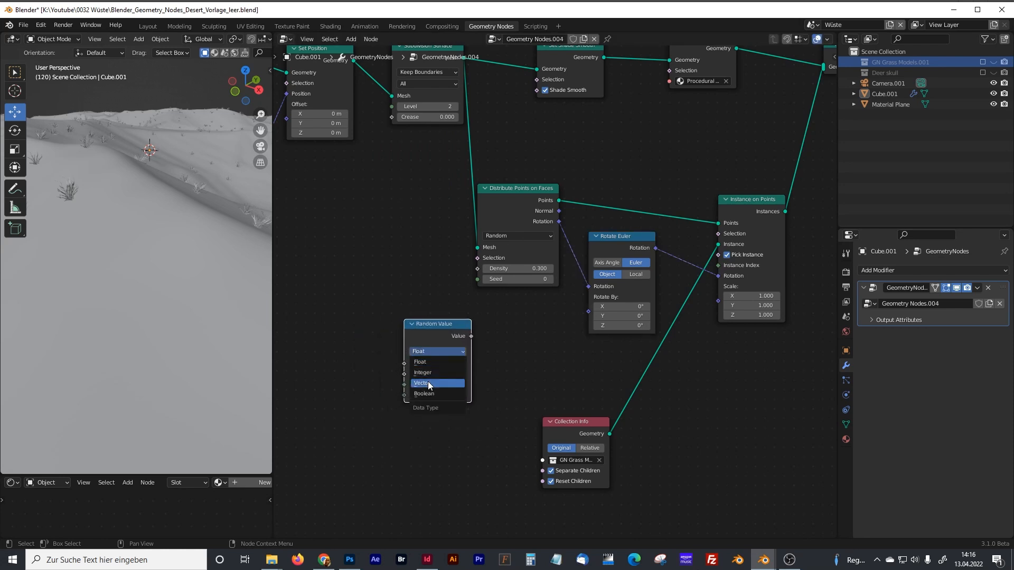
click(428, 381)
drag(442, 334, 441, 325)
Set the Random Value node's Max vector to 0, 0 and tau so that only the Z component varies
click(439, 421)
click(440, 404)
text(0)
click(442, 412)
text(0)
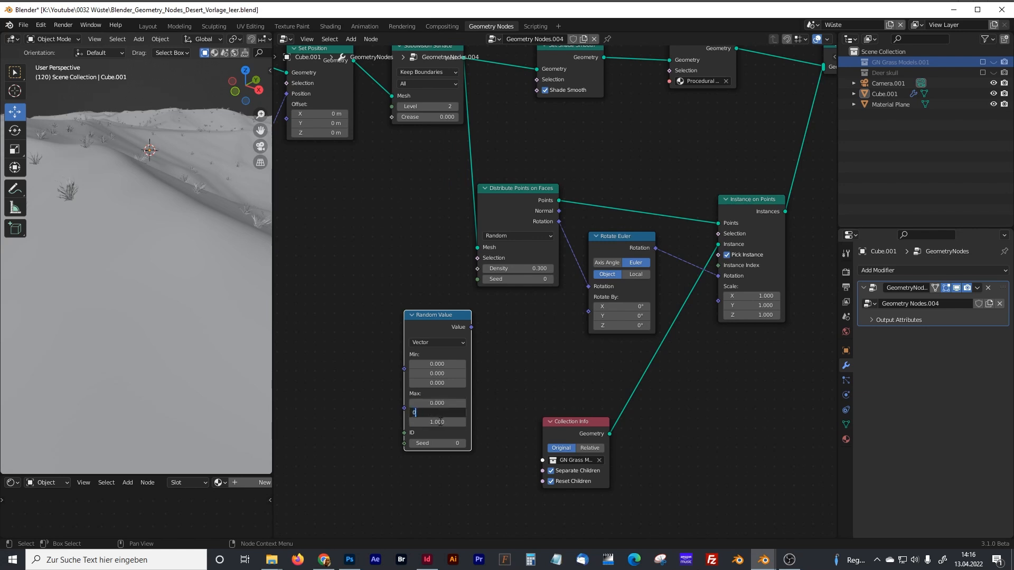
key(Return)
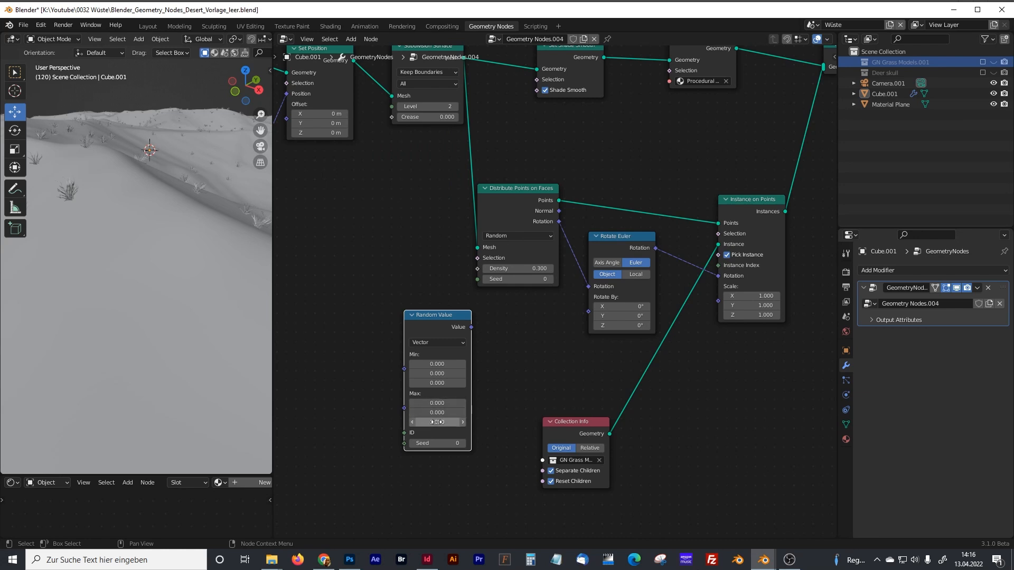
click(437, 422)
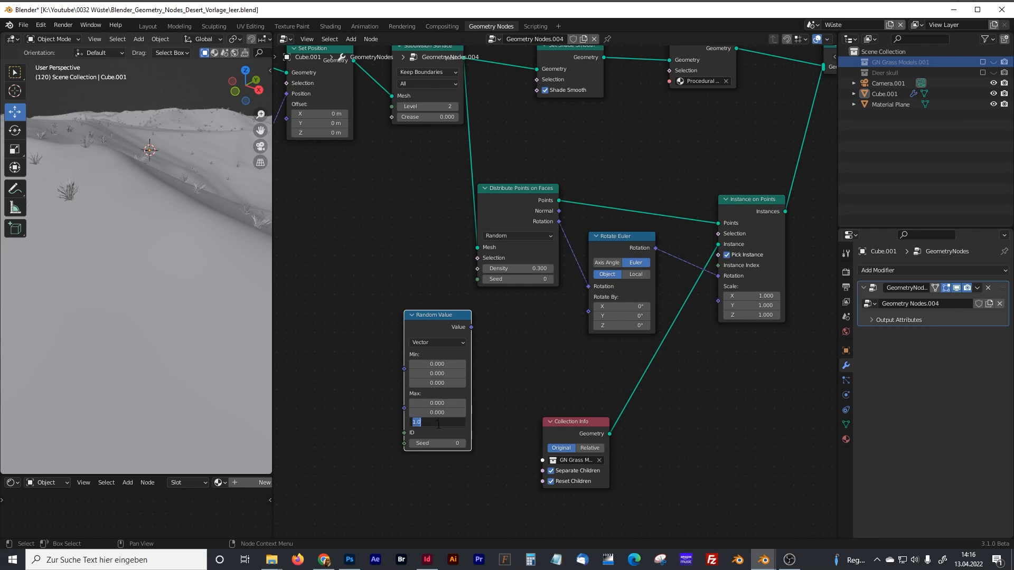
text(tau)
key(Return)
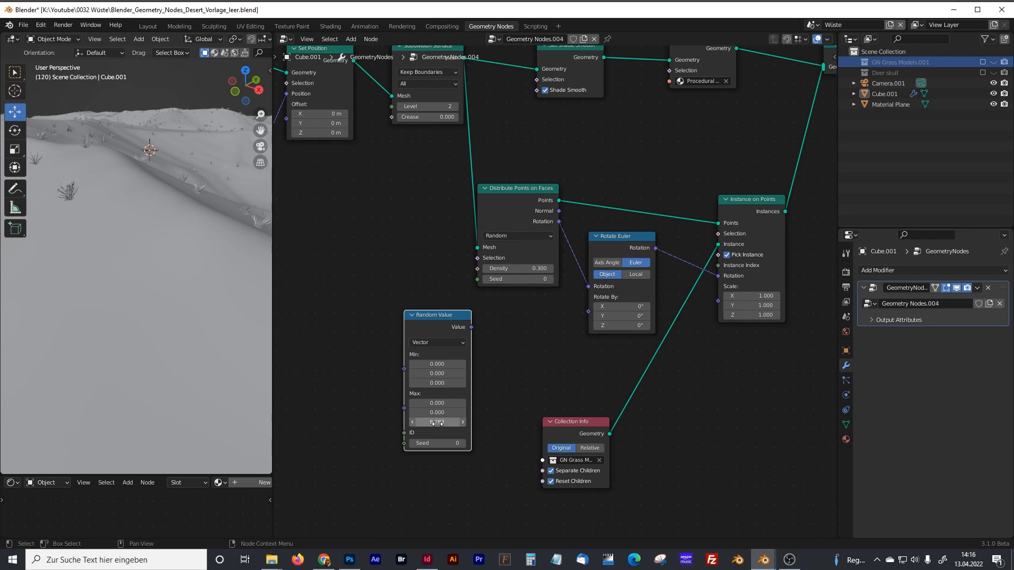
Connect the Random Value output to Rotate Euler's Rotate By input and move the Random Value and Collection Info nodes closer to the network
drag(450, 317, 458, 319)
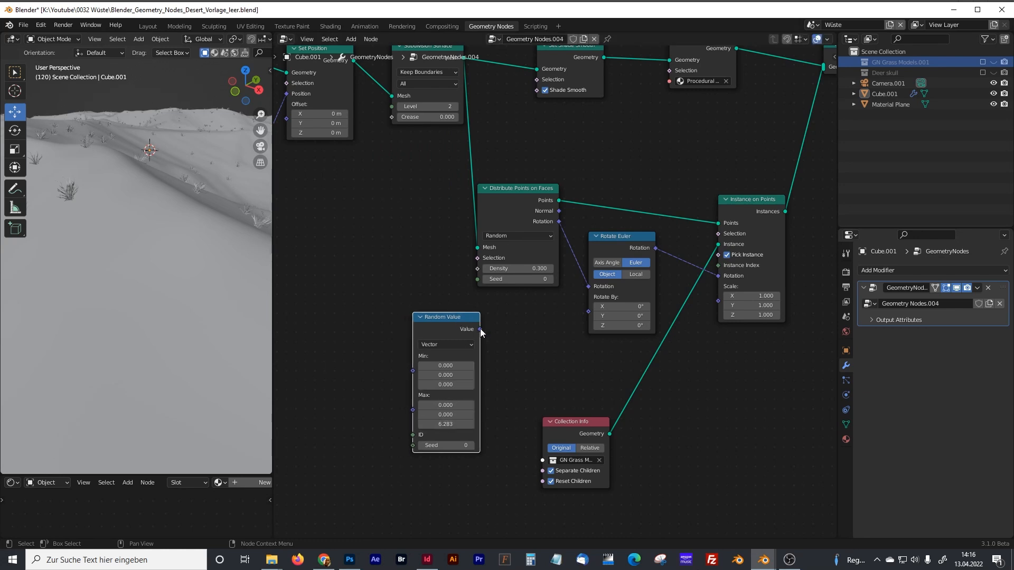
drag(480, 328, 596, 316)
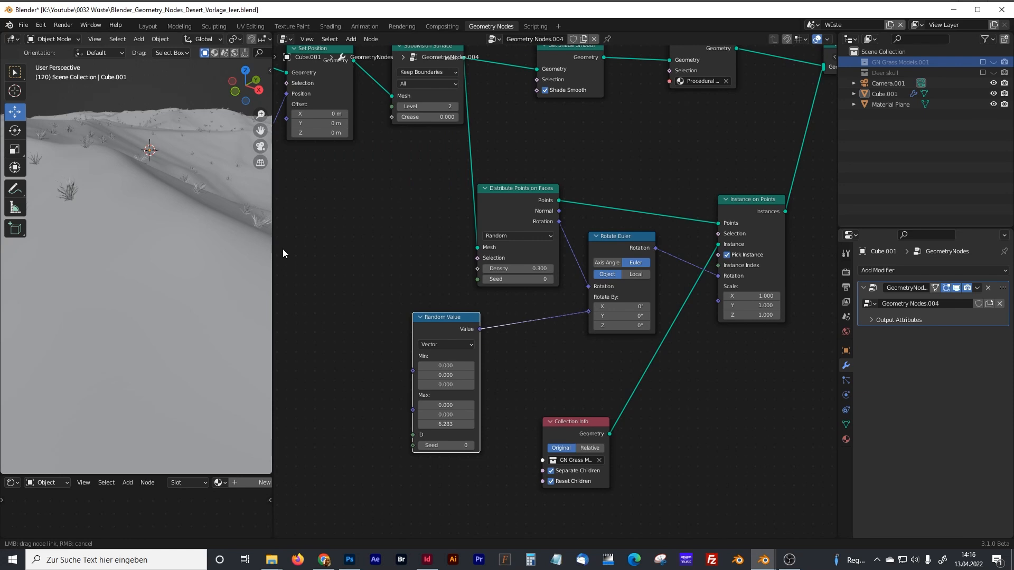
drag(273, 215, 423, 217)
middle_drag(295, 232, 313, 252)
scroll(305, 271, up, 5)
scroll(302, 278, up, 3)
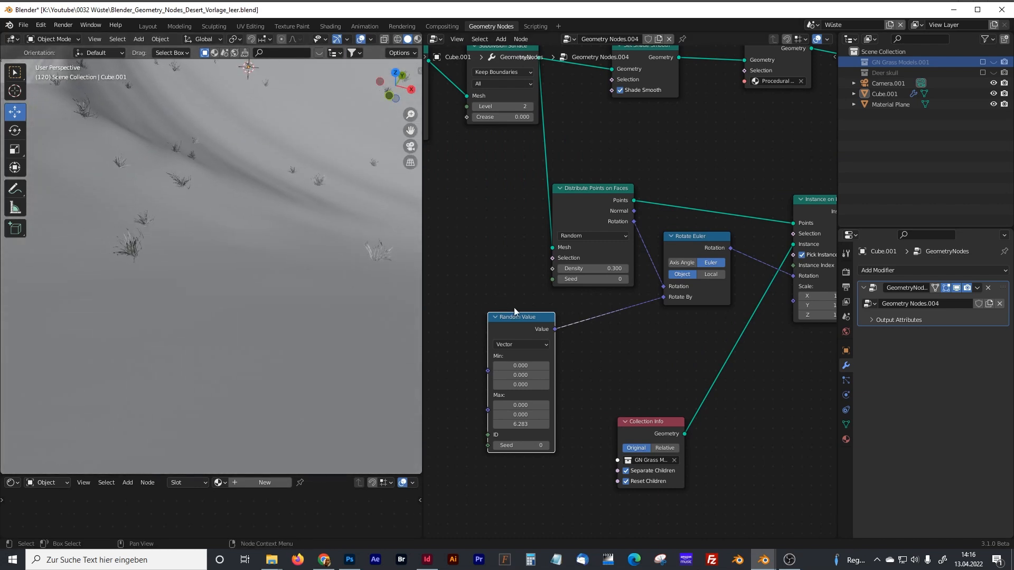
drag(520, 316, 545, 307)
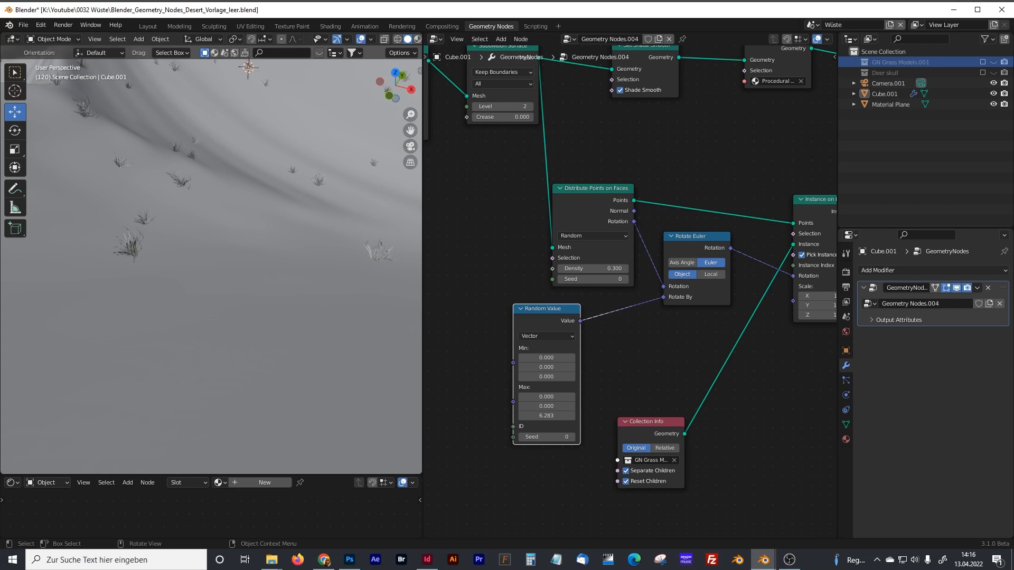
drag(644, 421, 670, 401)
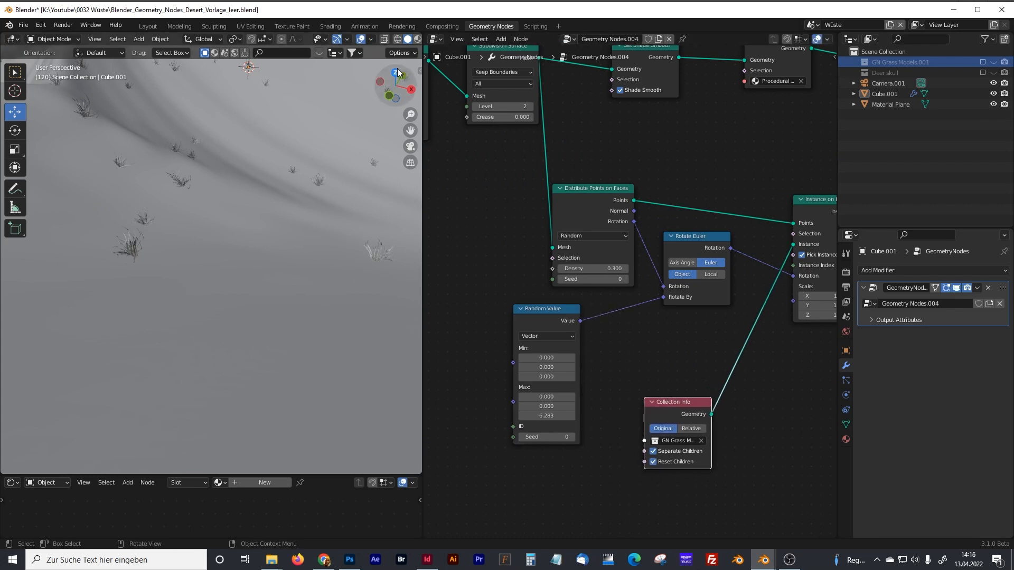
Switch the enlarged 3D viewport to rendered shading and inspect the randomly rotated grass on the dunes up close and from afar
drag(421, 113, 544, 74)
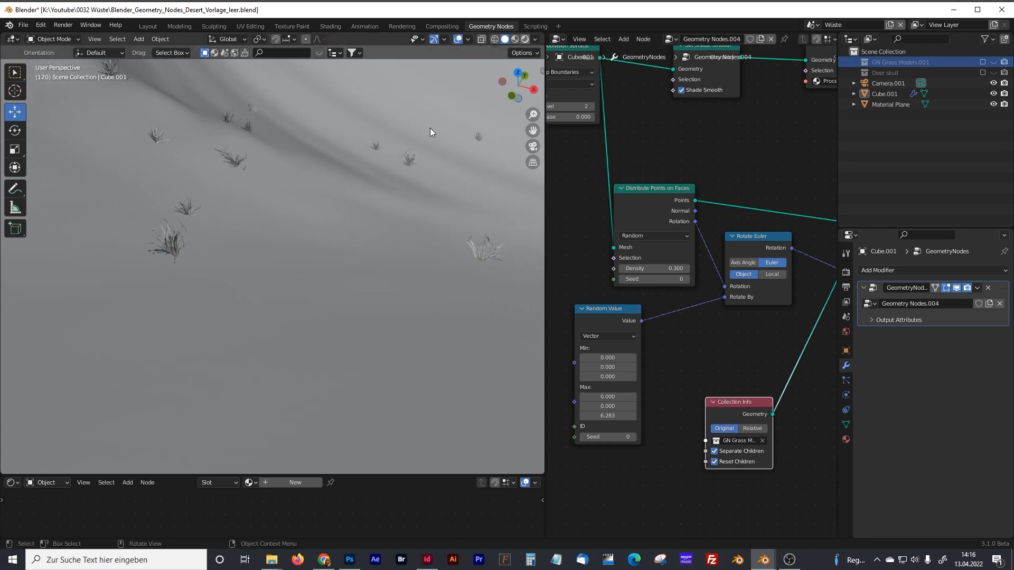
key(z)
key(8)
scroll(378, 202, down, 5)
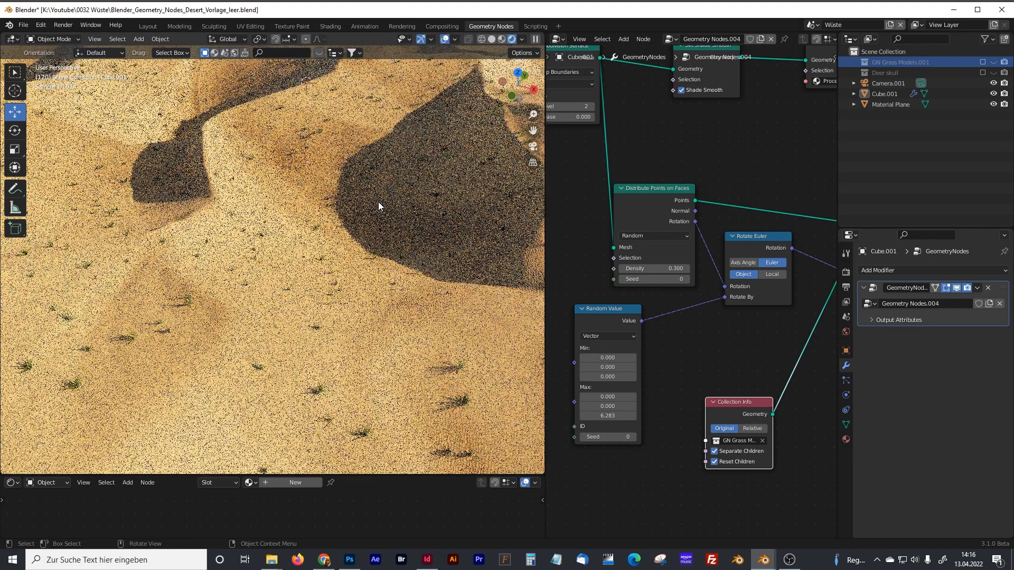
scroll(338, 253, up, 6)
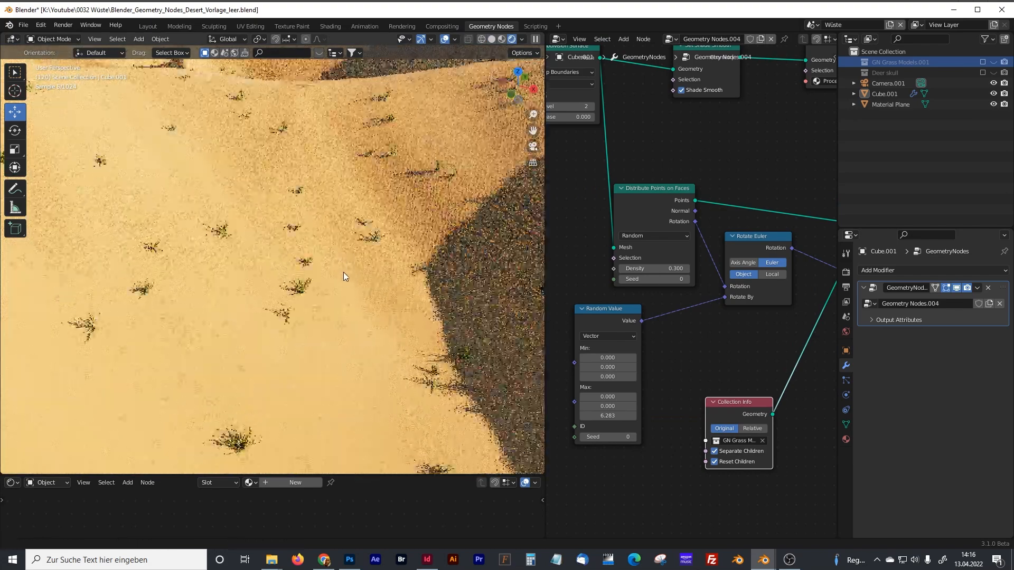
scroll(343, 277, down, 6)
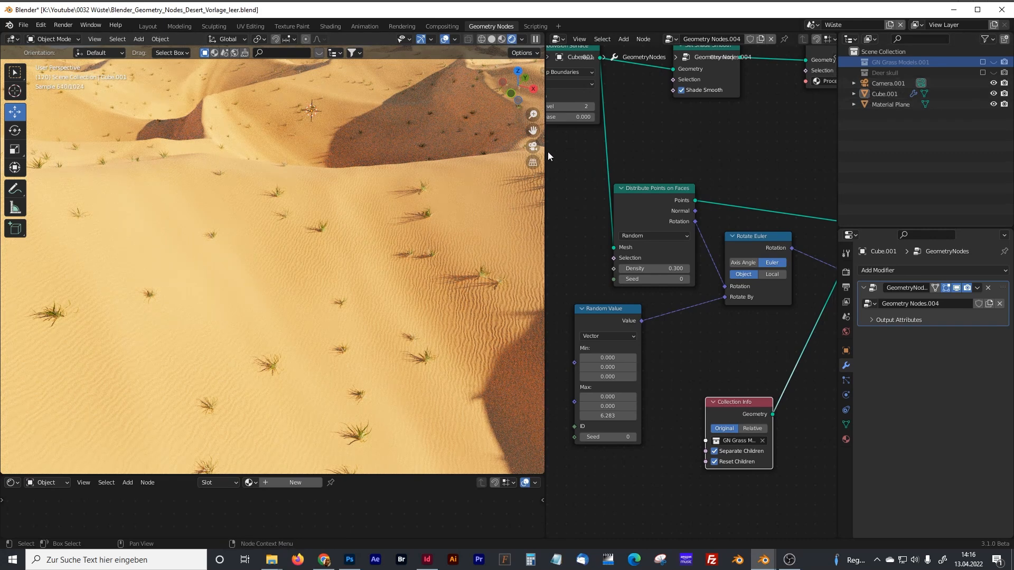
drag(547, 155, 437, 155)
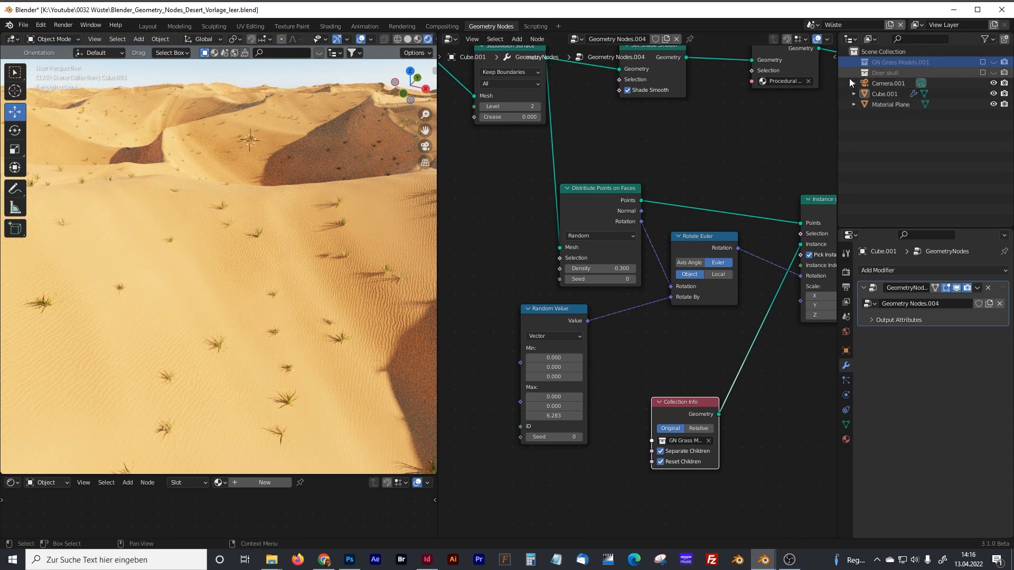
Enable the Deer skull collection in the scene, select the Deer skull object and frame it in the viewport
click(983, 73)
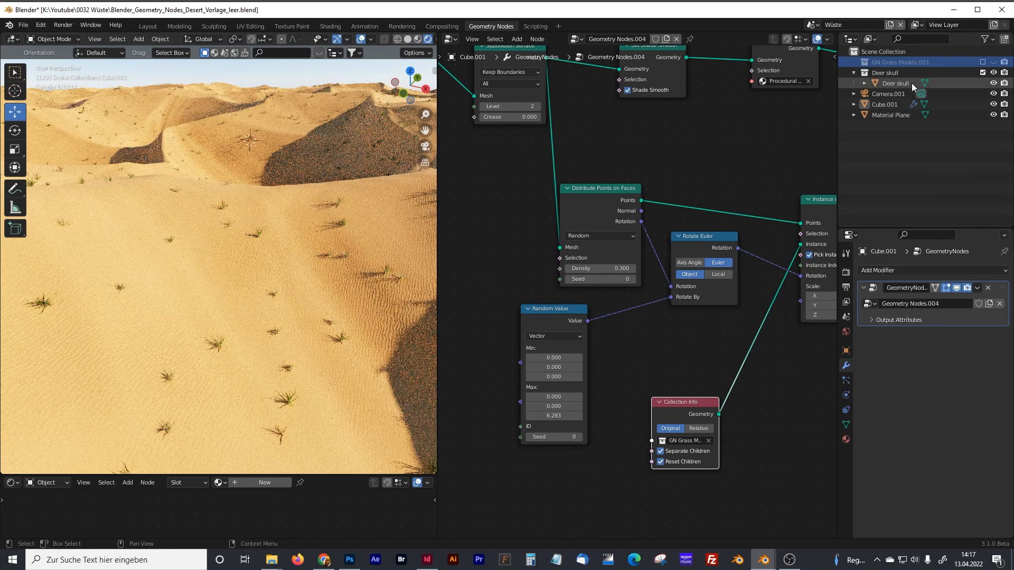
click(870, 76)
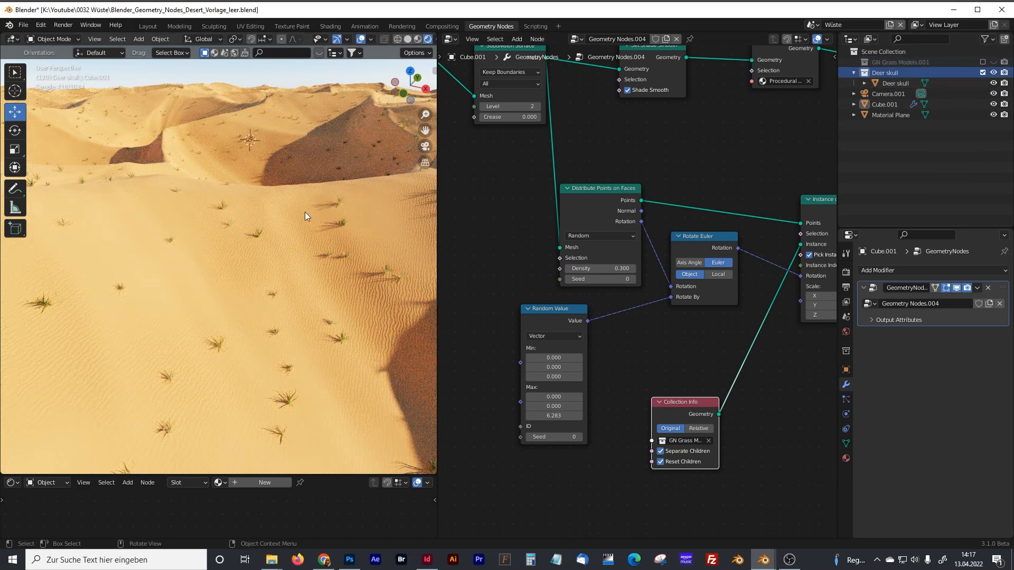
click(895, 83)
key(KP_Decimal)
scroll(258, 259, down, 4)
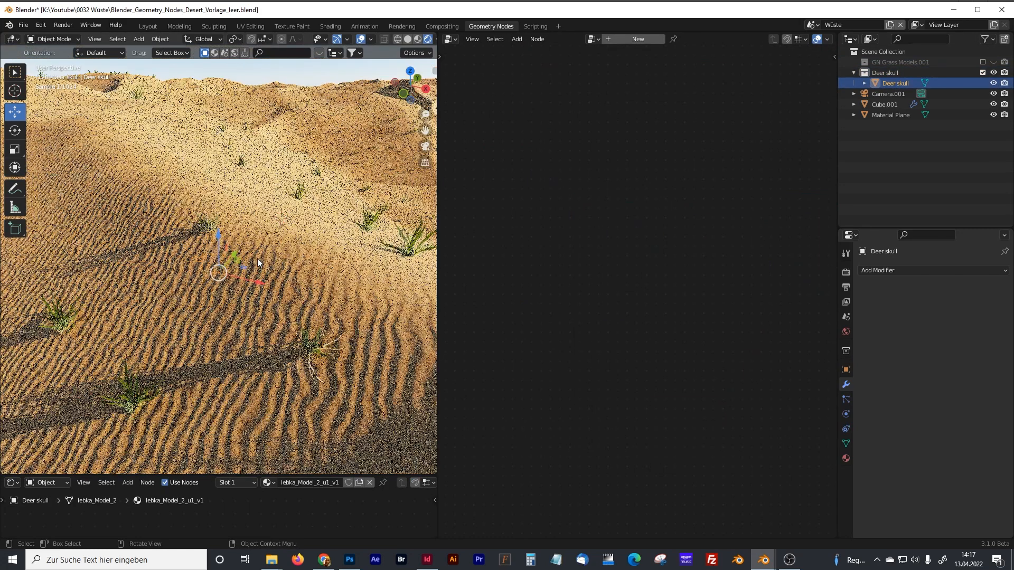
Raise the deer skull out of the dune so it lies on the sand surface
drag(216, 233, 252, 223)
scroll(252, 223, up, 3)
shift+middle_drag(226, 267, 243, 248)
shift+middle_drag(265, 307, 280, 211)
click(255, 110)
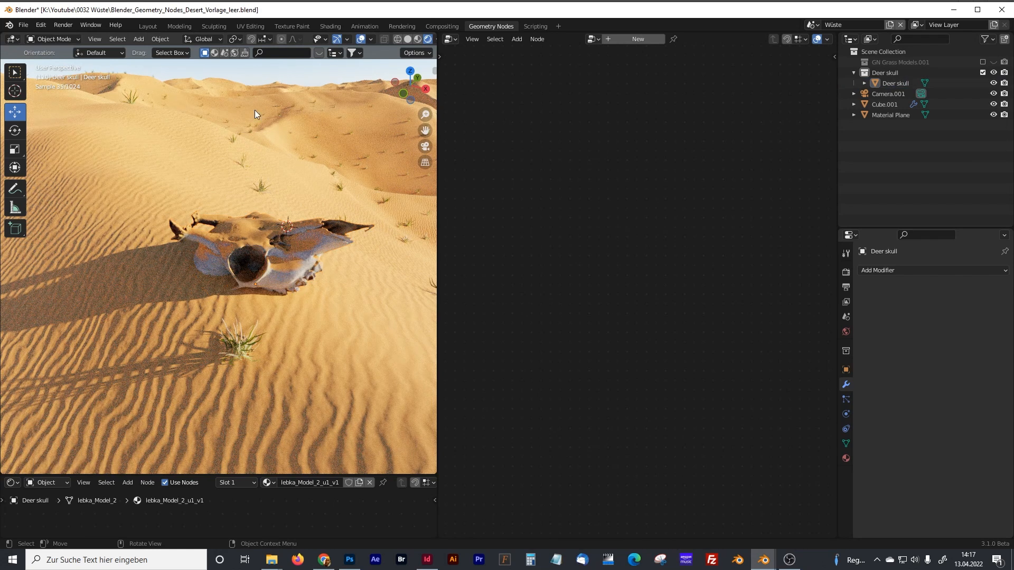
Rotate the deer skull freehand so it rests tilted on its side in the sand
click(286, 265)
click(15, 130)
drag(246, 275, 263, 264)
mouse_move(263, 265)
mouse_down()
mouse_move(241, 271)
mouse_move(264, 264)
mouse_up()
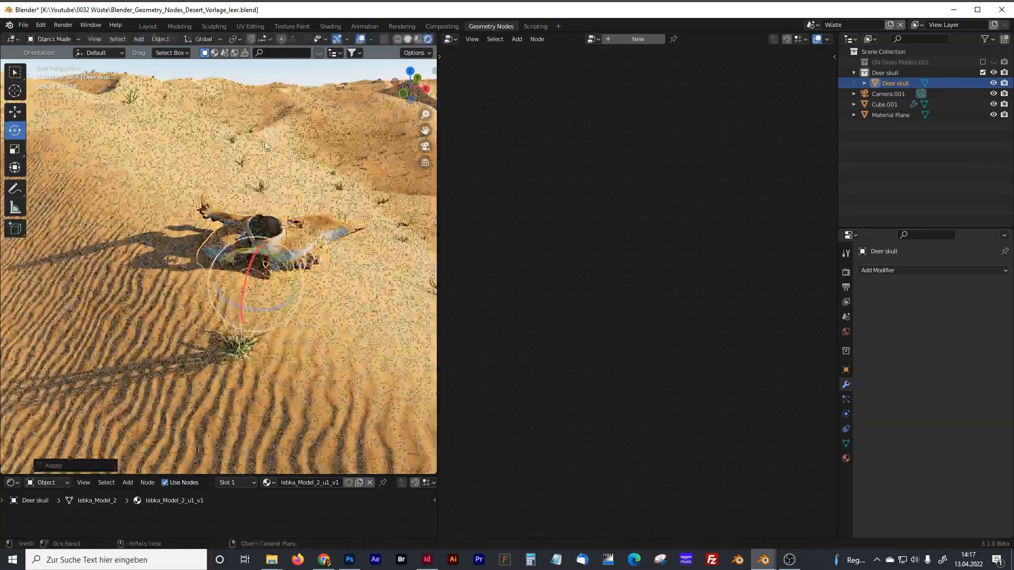
click(259, 179)
click(289, 234)
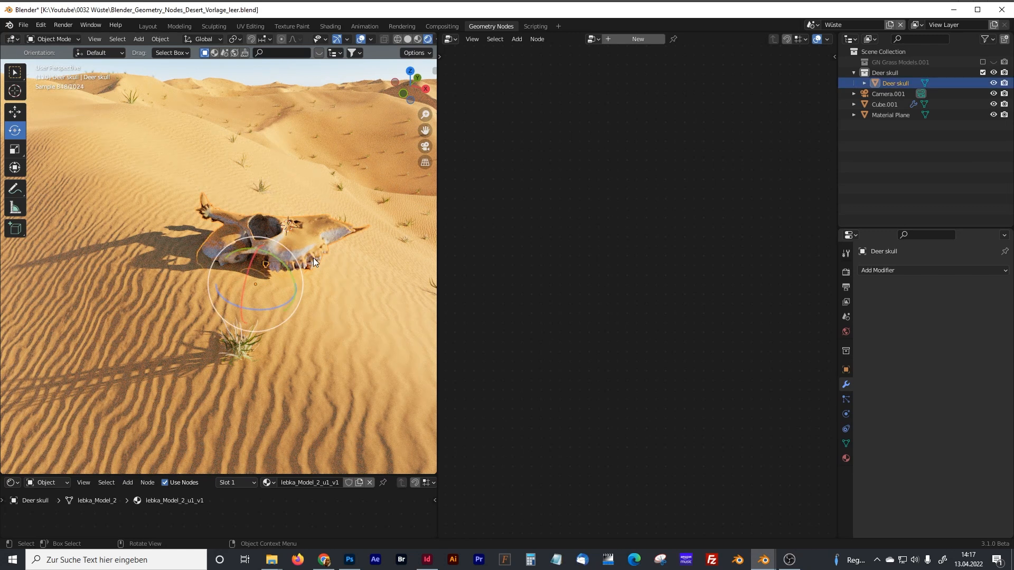
Enlarge the shader editor and examine the deer skull's material, from its image textures and Principled BSDF to the sand shader mix
drag(377, 478, 254, 168)
scroll(228, 352, down, 4)
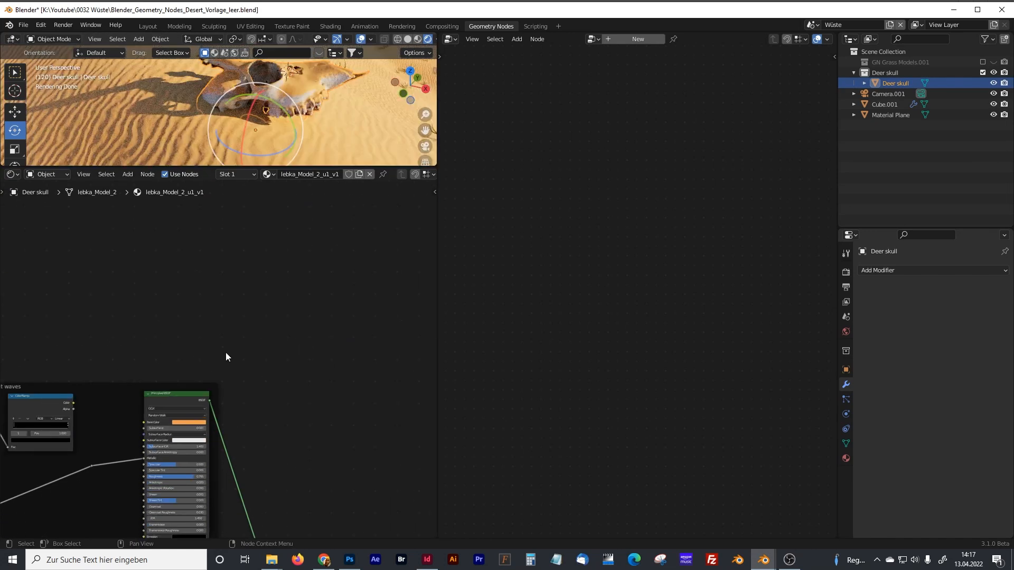
scroll(264, 357, up, 3)
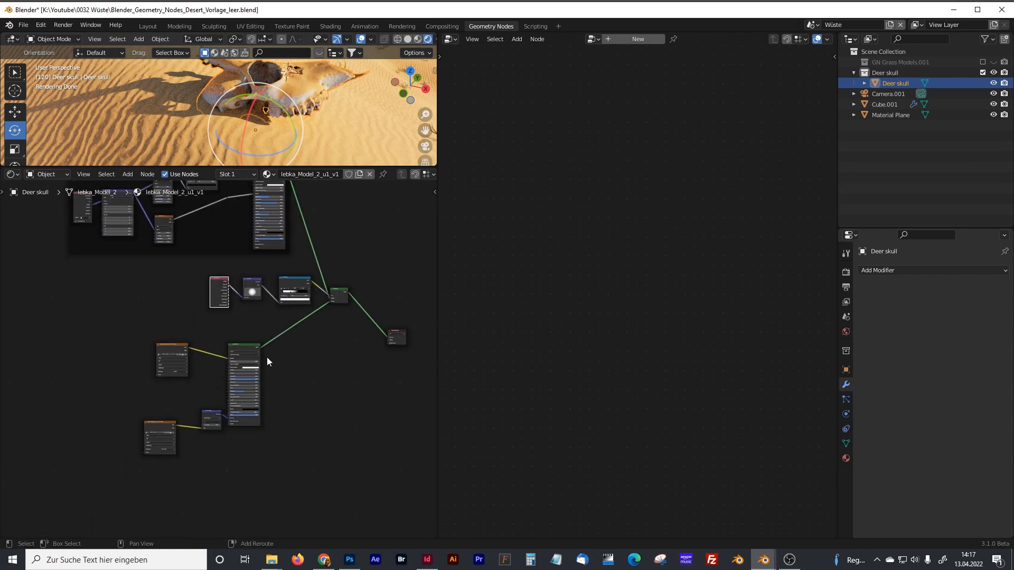
drag(142, 468, 158, 450)
drag(298, 166, 298, 226)
drag(62, 352, 266, 520)
drag(273, 368, 279, 371)
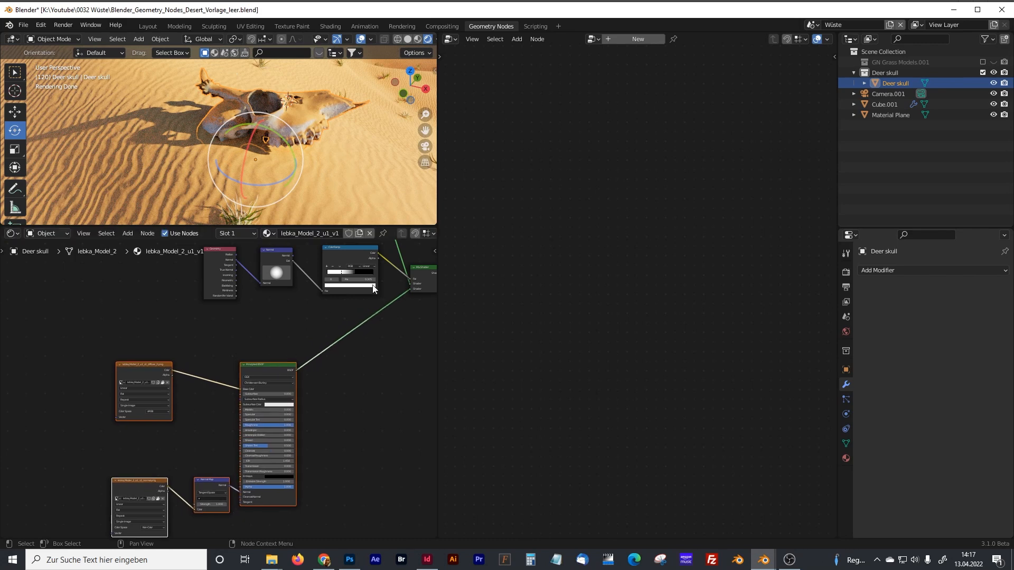
drag(414, 227, 415, 390)
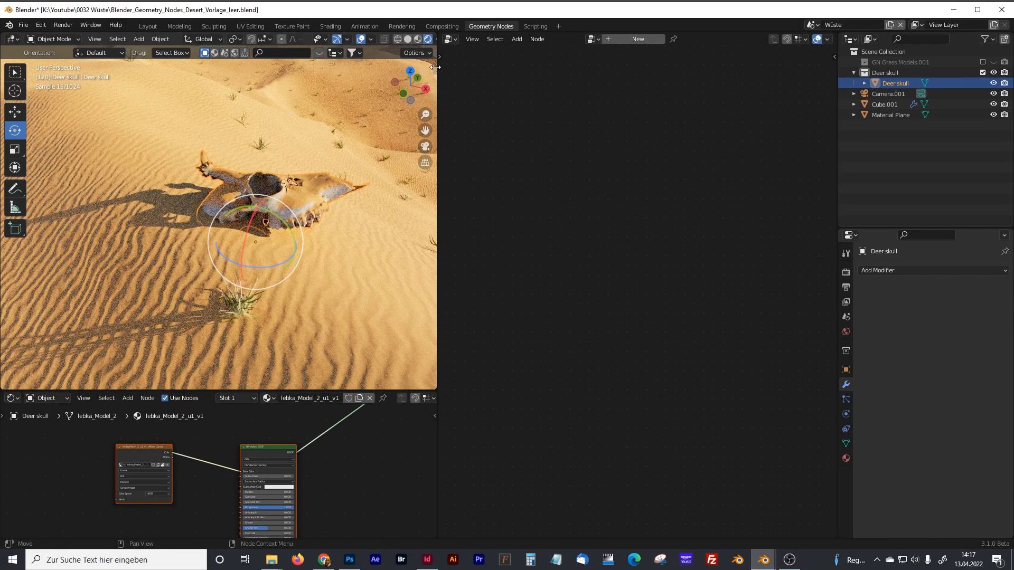
Widen the 3D viewport, show the BlenderKit asset search and search its models for "skull"
drag(437, 76, 683, 73)
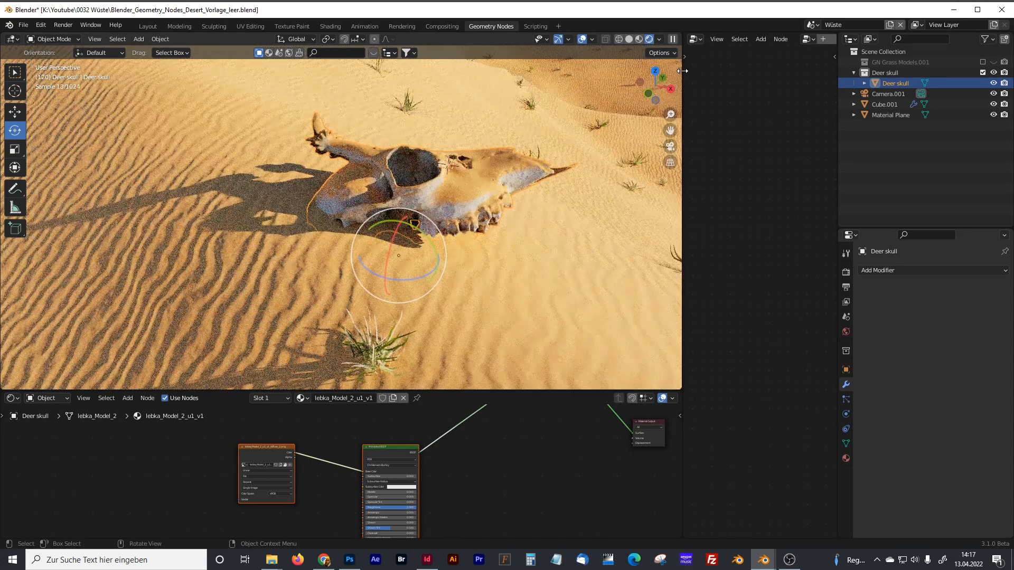
click(679, 71)
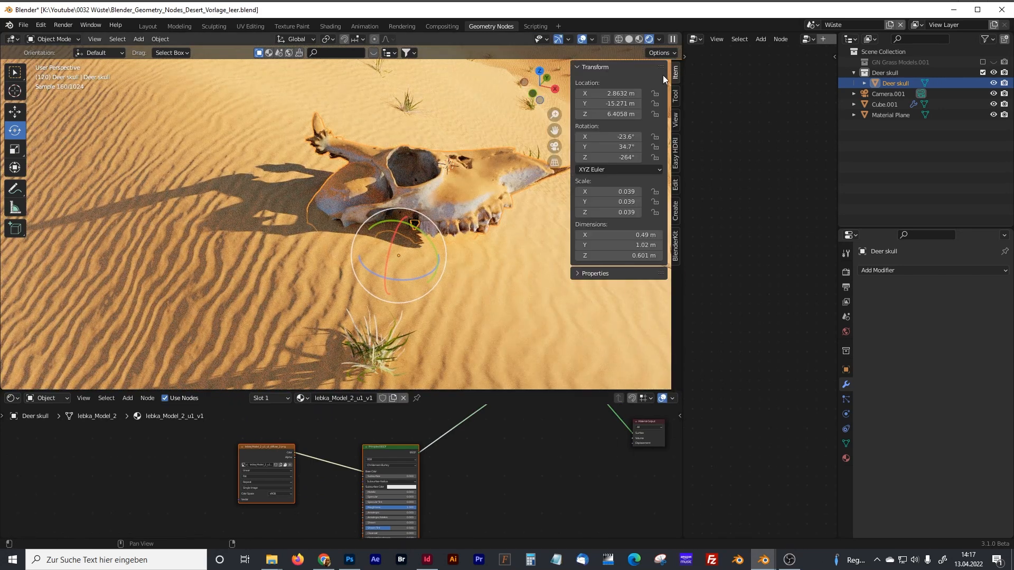
click(676, 249)
click(628, 183)
text(skull)
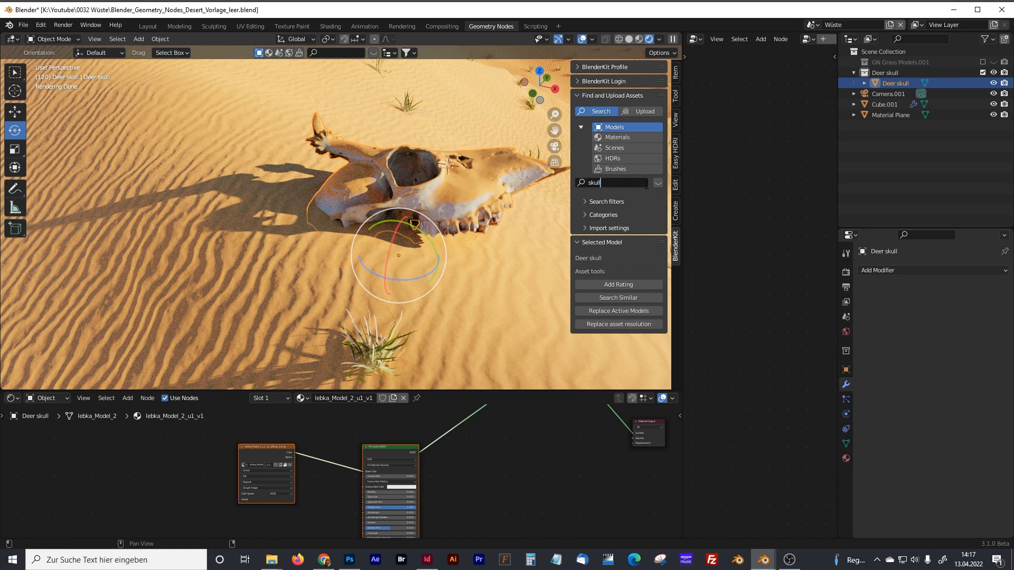
key(Return)
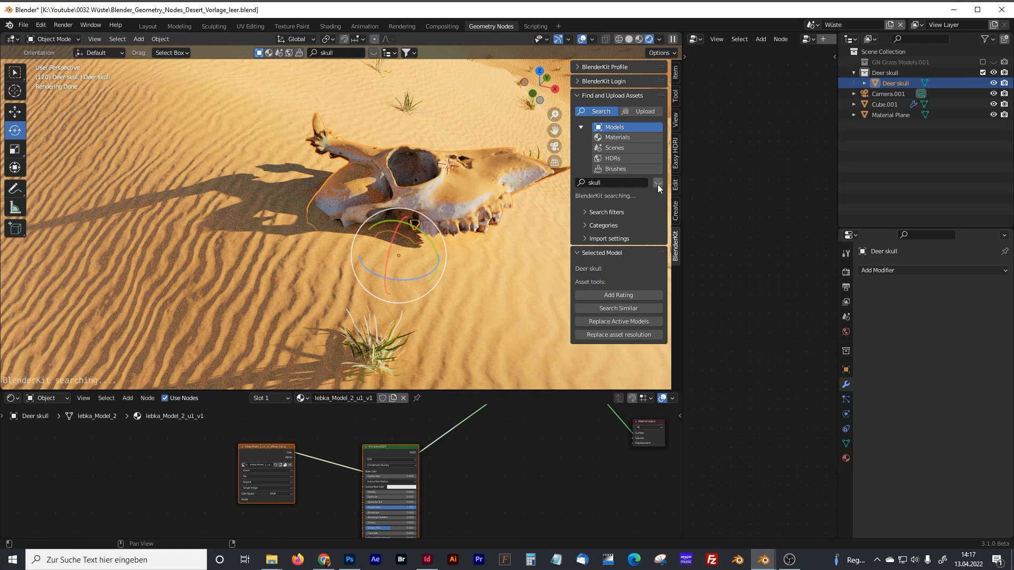
Browse the BlenderKit skull models across the result pages, close the results and hide the viewport sidebar
click(658, 184)
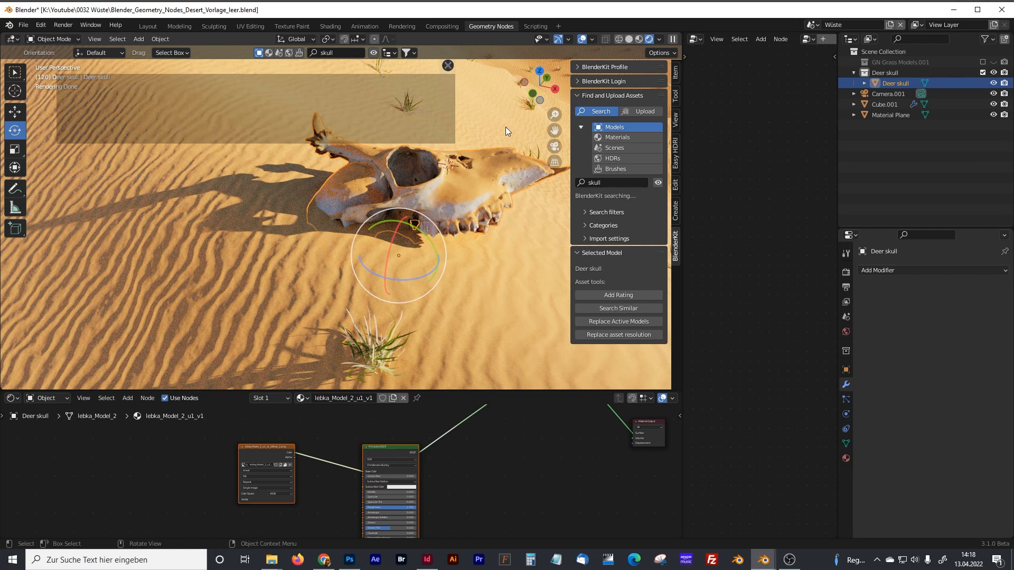
mouse_move(182, 170)
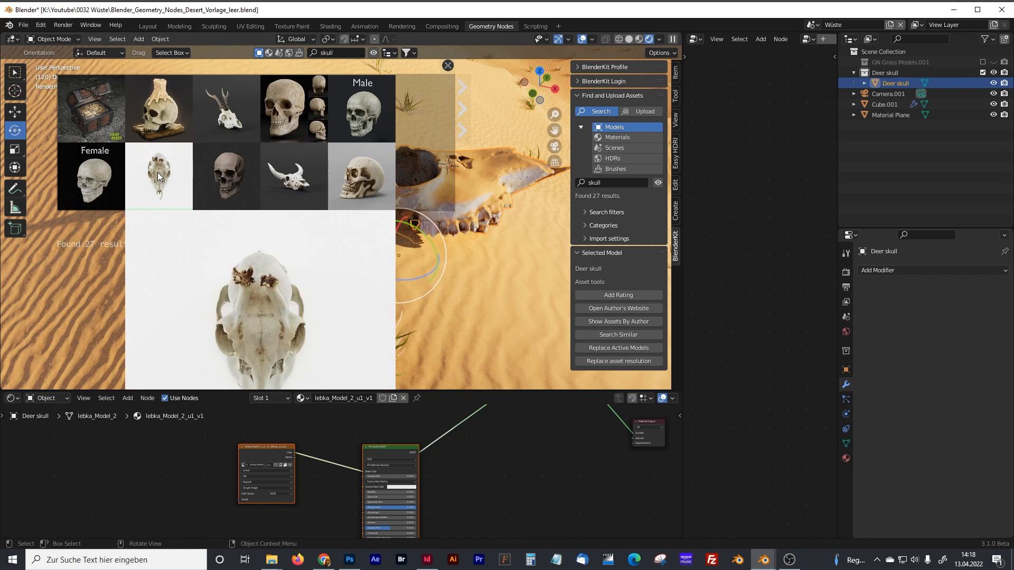
click(465, 109)
mouse_move(57, 120)
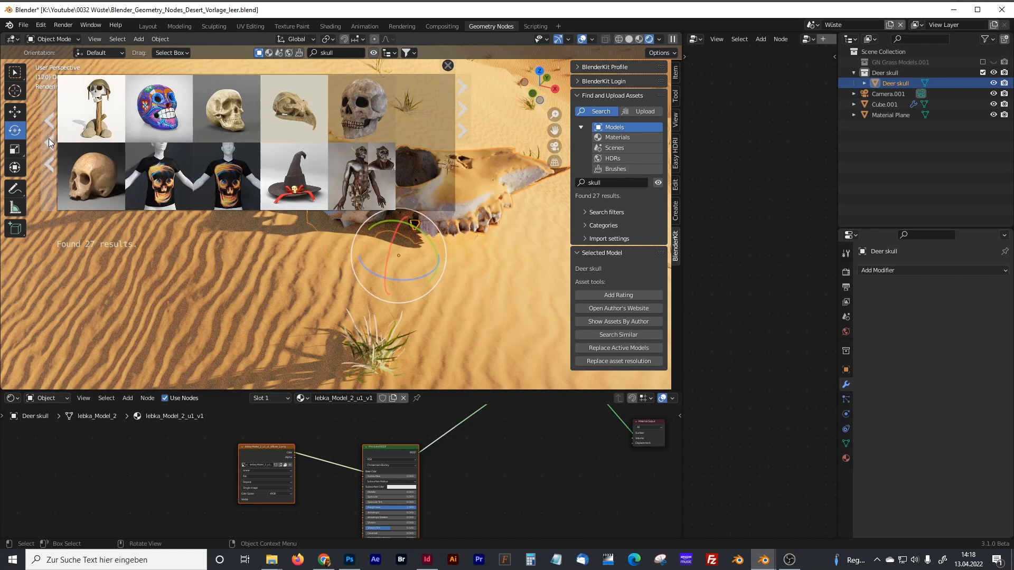
click(48, 139)
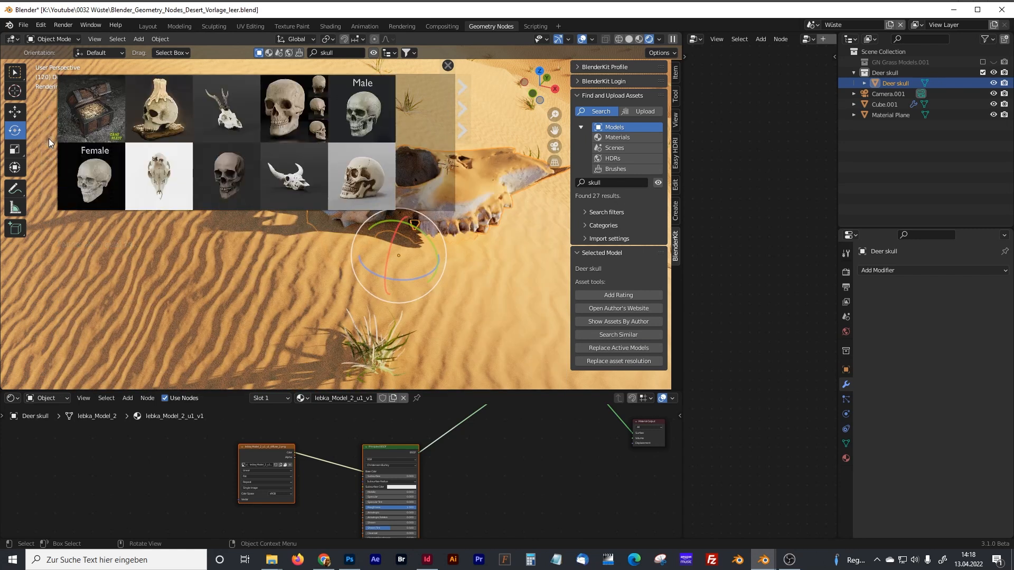
click(449, 66)
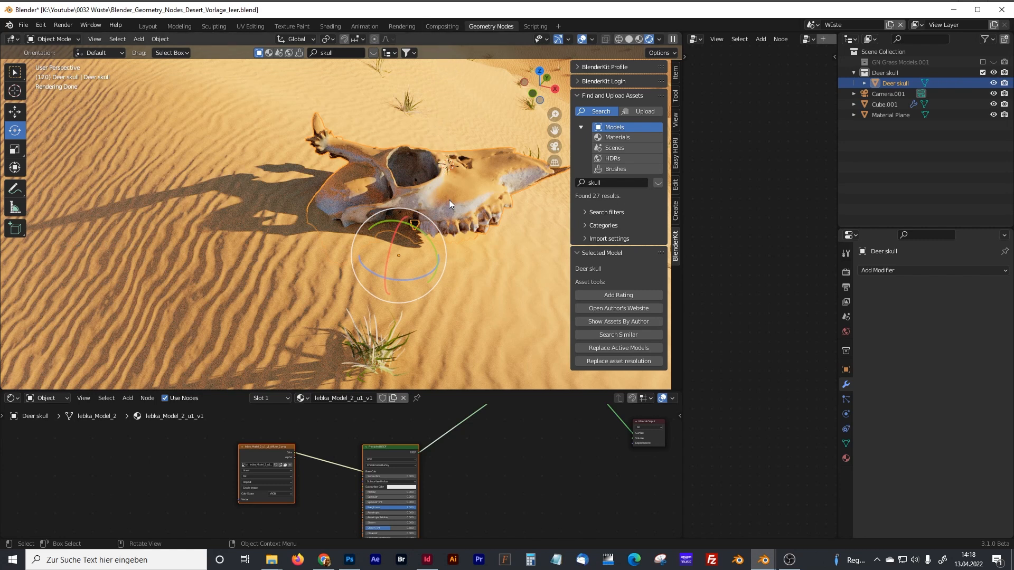
shift+middle_drag(449, 200, 429, 206)
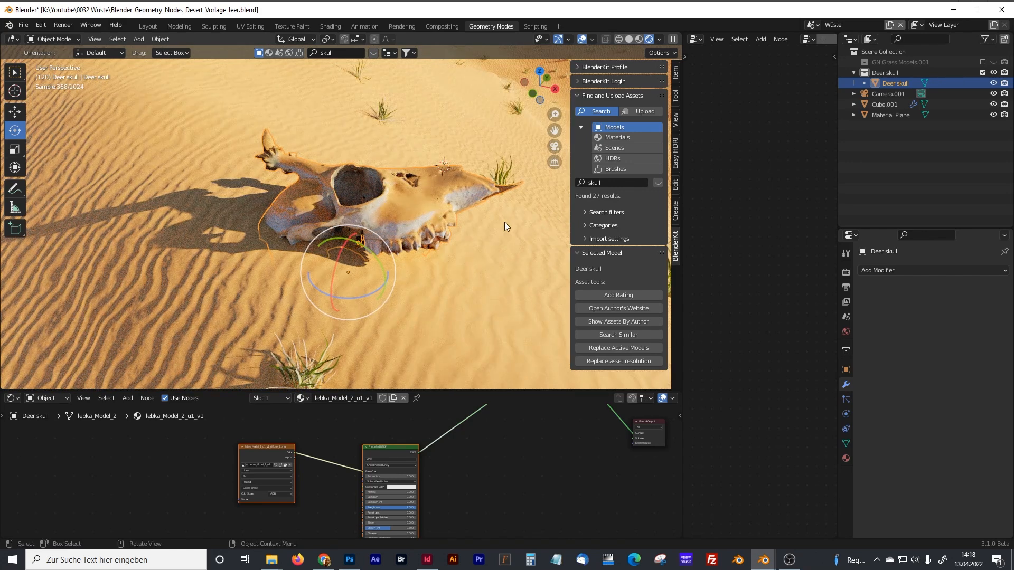
key(n)
Select the deer skull and enlarge the shader editor around its "Sand without waves" node frame
click(500, 364)
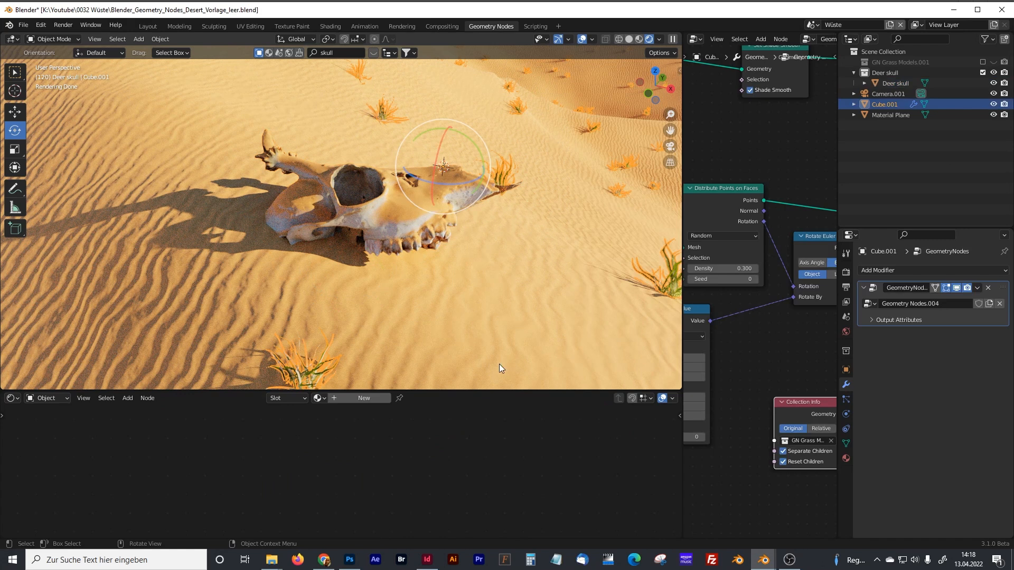
drag(503, 392, 504, 245)
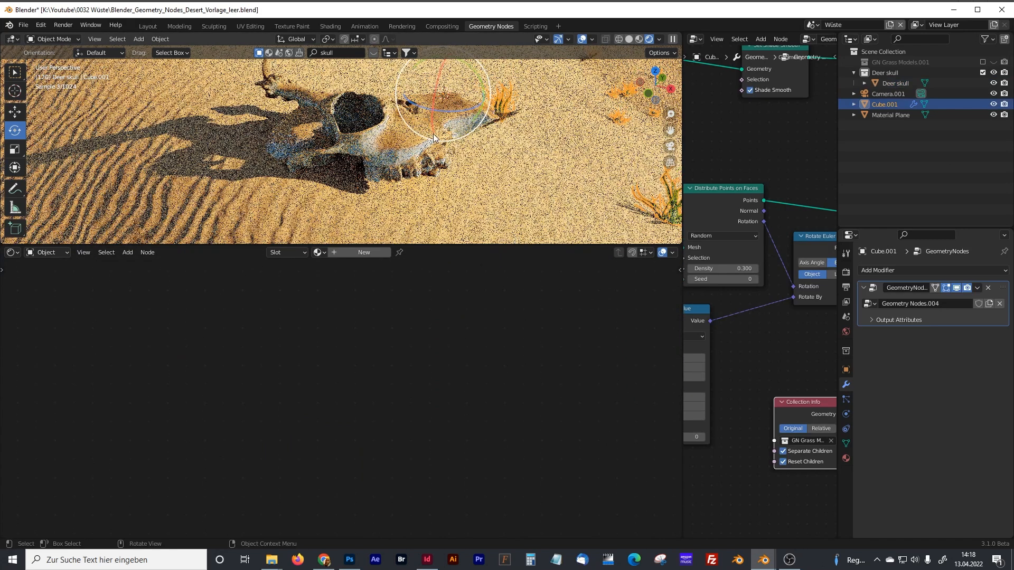
click(392, 135)
middle_drag(451, 333, 315, 421)
scroll(397, 391, up, 4)
middle_drag(249, 345, 260, 392)
scroll(250, 322, down, 3)
middle_drag(247, 320, 281, 394)
middle_drag(259, 348, 376, 429)
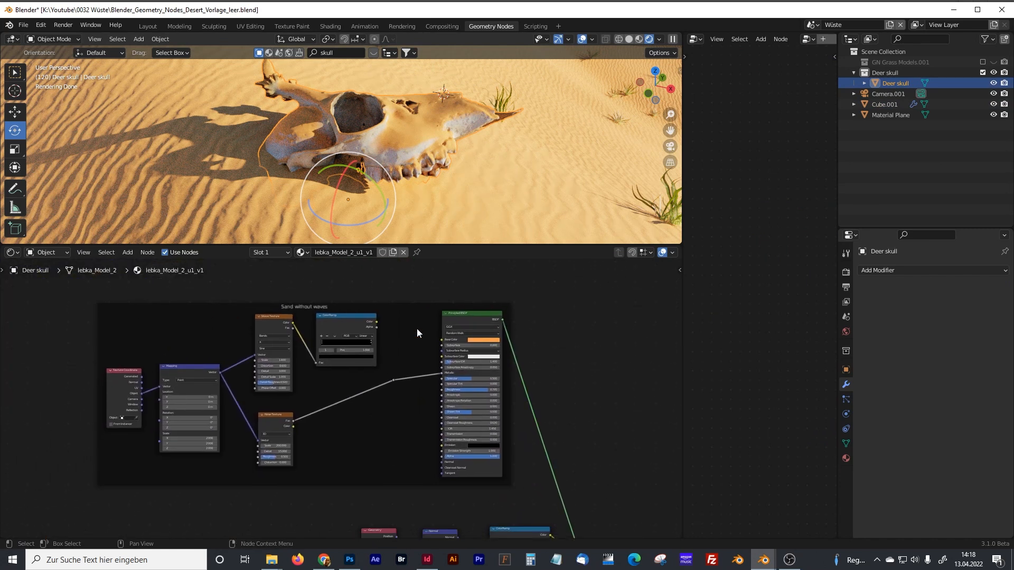
scroll(417, 332, up, 2)
middle_drag(377, 341, 399, 317)
drag(448, 246, 448, 127)
middle_drag(416, 183, 481, 162)
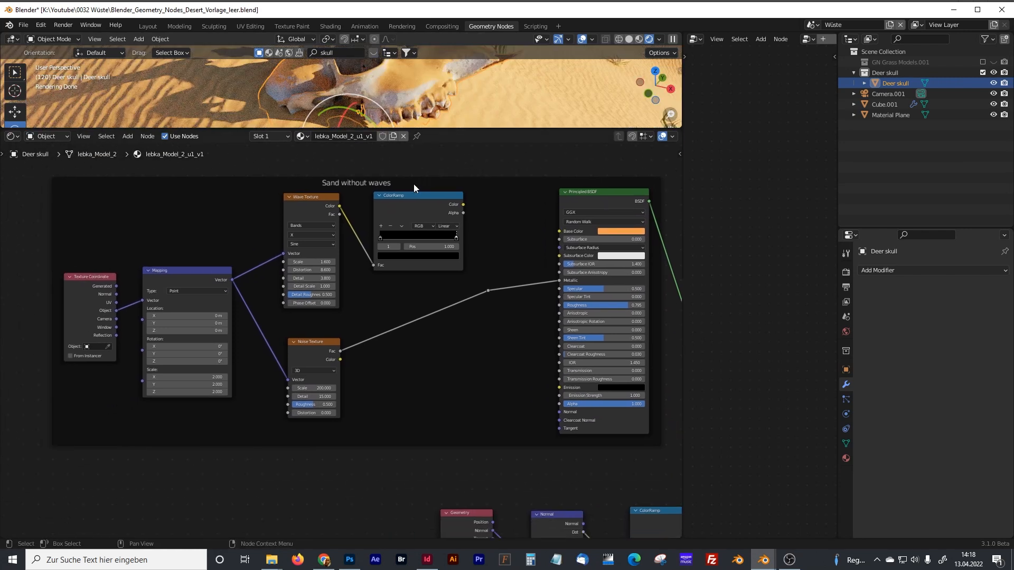
Delete the ColorRamp and Wave Texture in the "Sand without waves" frame and move its Noise Texture, Mapping and Texture Coordinate nodes closer together
drag(403, 195, 407, 195)
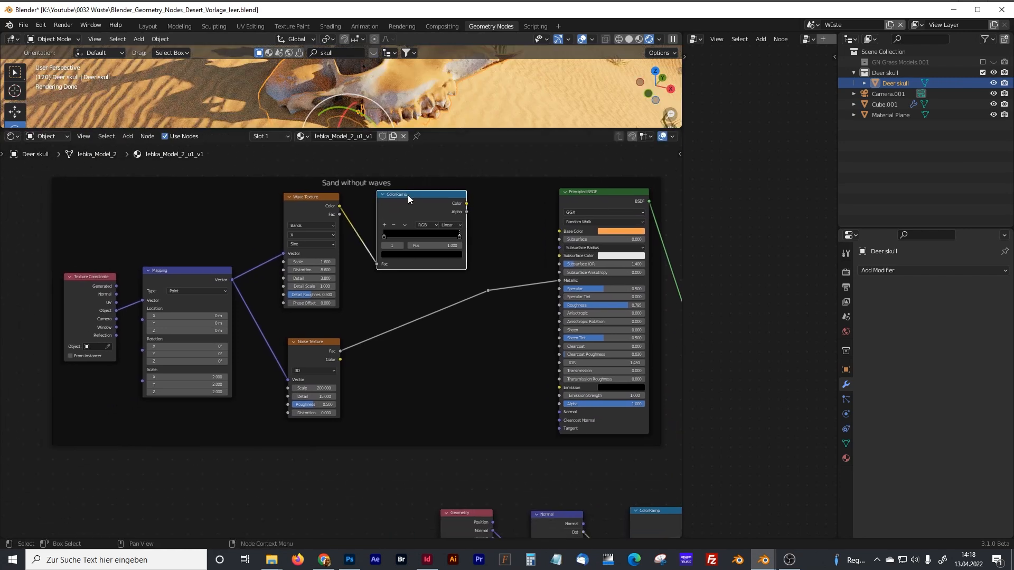
key(x)
click(324, 198)
key(x)
drag(336, 340, 378, 263)
drag(227, 271, 274, 273)
drag(96, 279, 125, 278)
Examine how the sand and skull Principled BSDF shaders feed the Mix Shader and how its factor is driven
middle_drag(563, 277, 405, 263)
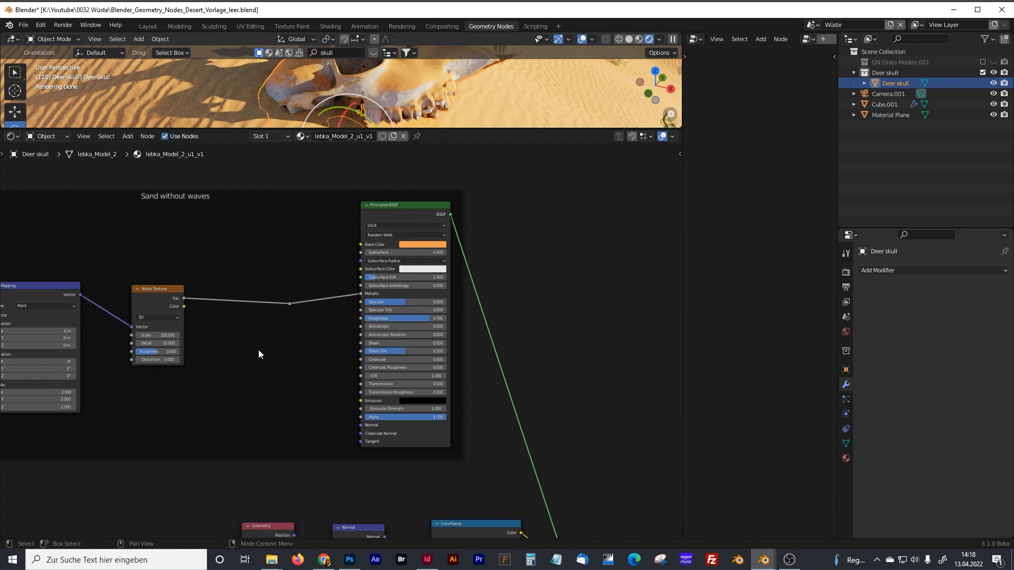
middle_drag(271, 349, 295, 334)
middle_drag(369, 372, 349, 344)
middle_drag(440, 444, 405, 265)
scroll(498, 376, up, 3)
scroll(498, 375, down, 2)
middle_drag(403, 424, 302, 369)
middle_drag(381, 340, 442, 303)
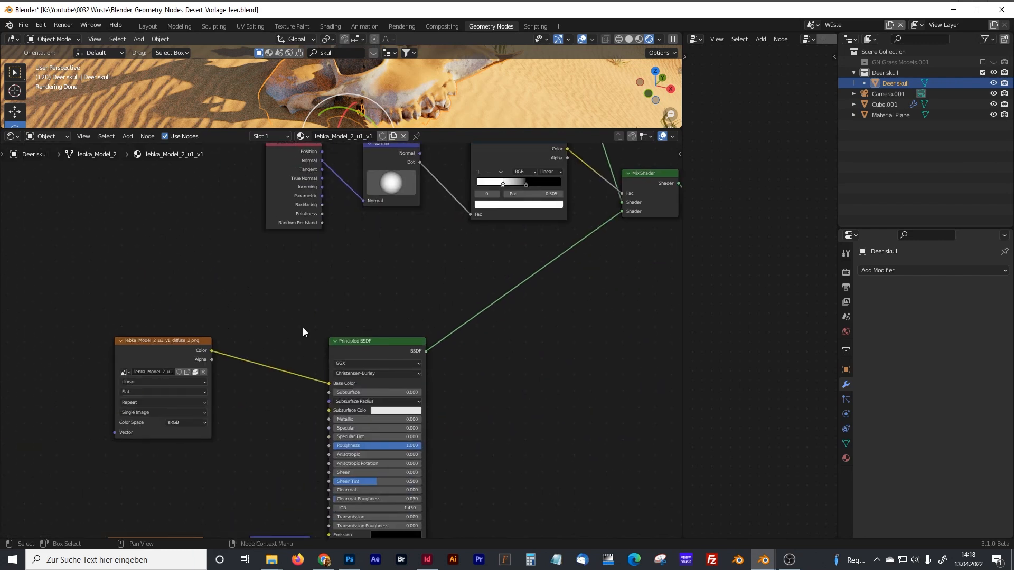
middle_drag(538, 277, 349, 422)
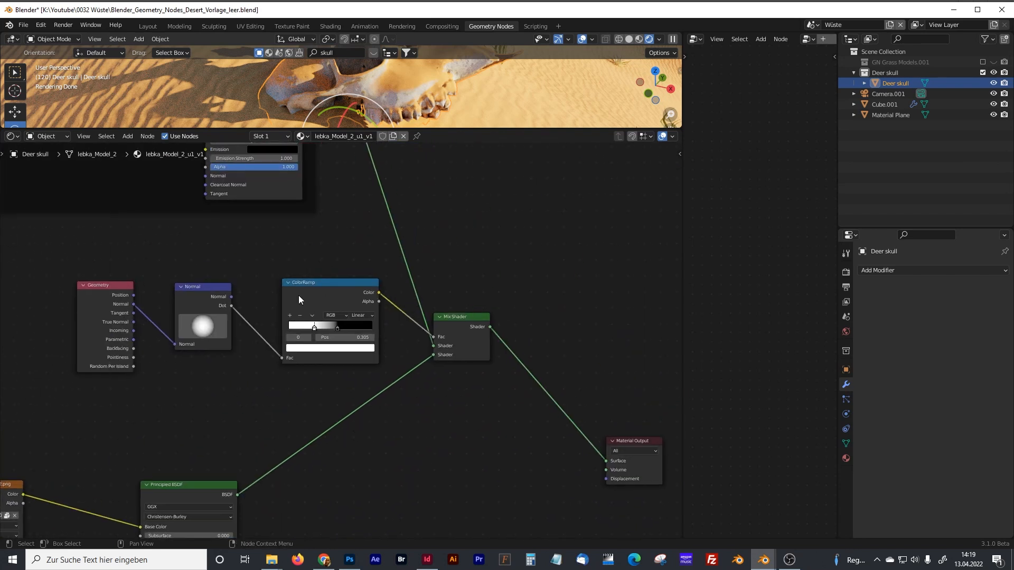
Tidy the Geometry, Normal and ColorRamp nodes that drive the Mix Shader's factor by moving them slightly
drag(319, 283, 297, 290)
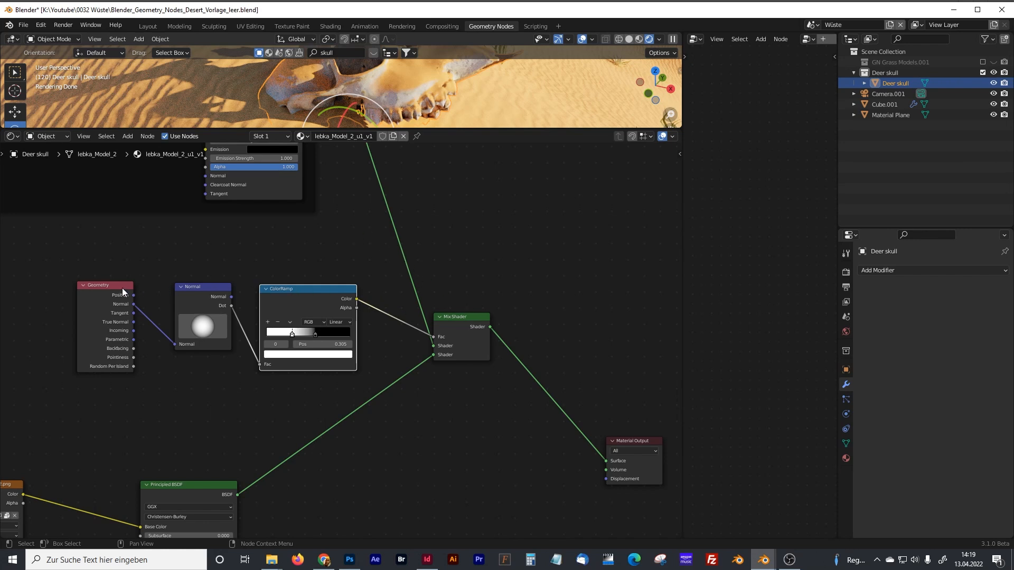
click(191, 288)
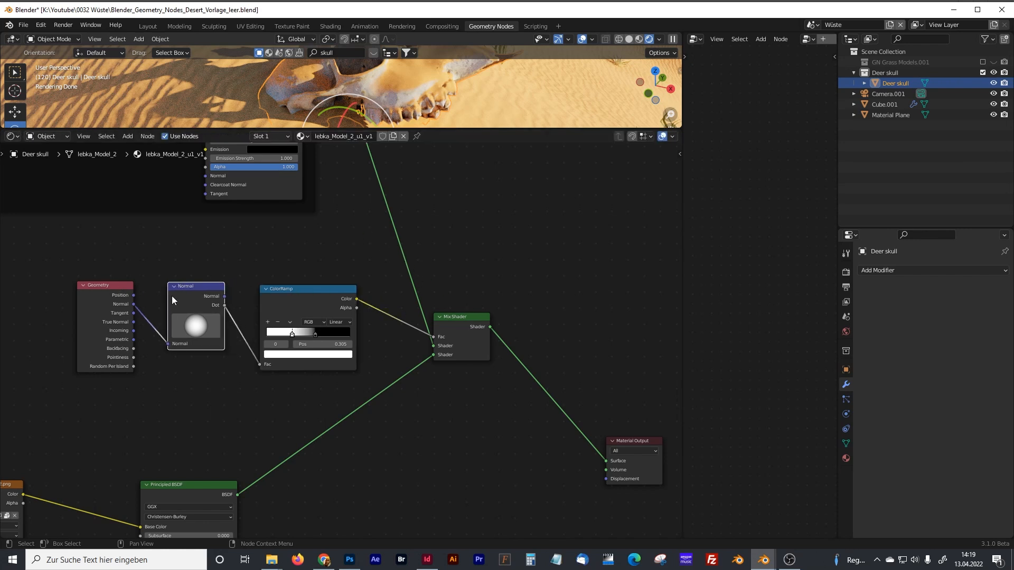
scroll(128, 314, up, 2)
middle_drag(189, 310, 192, 309)
drag(116, 265, 117, 268)
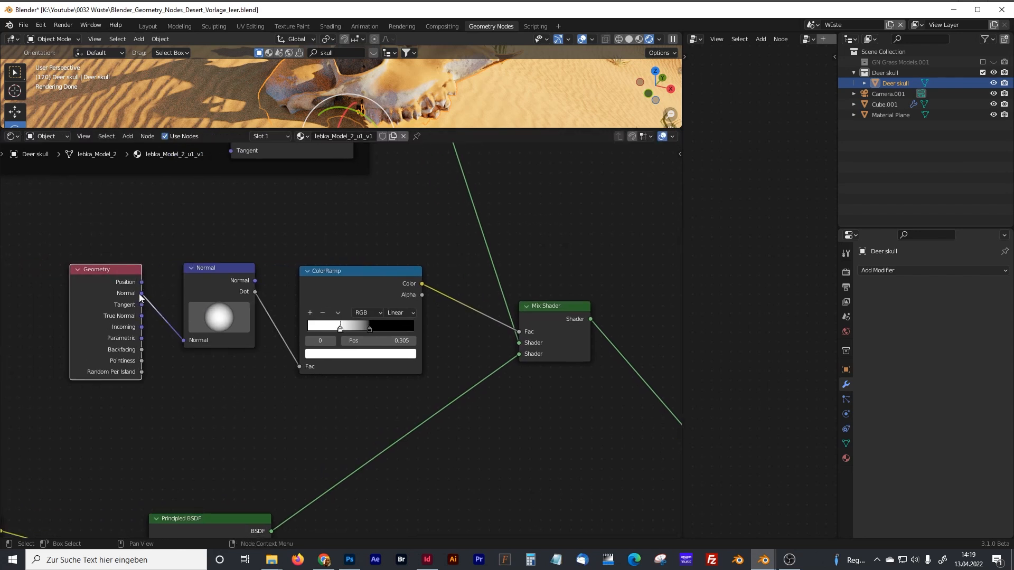
drag(185, 345, 182, 343)
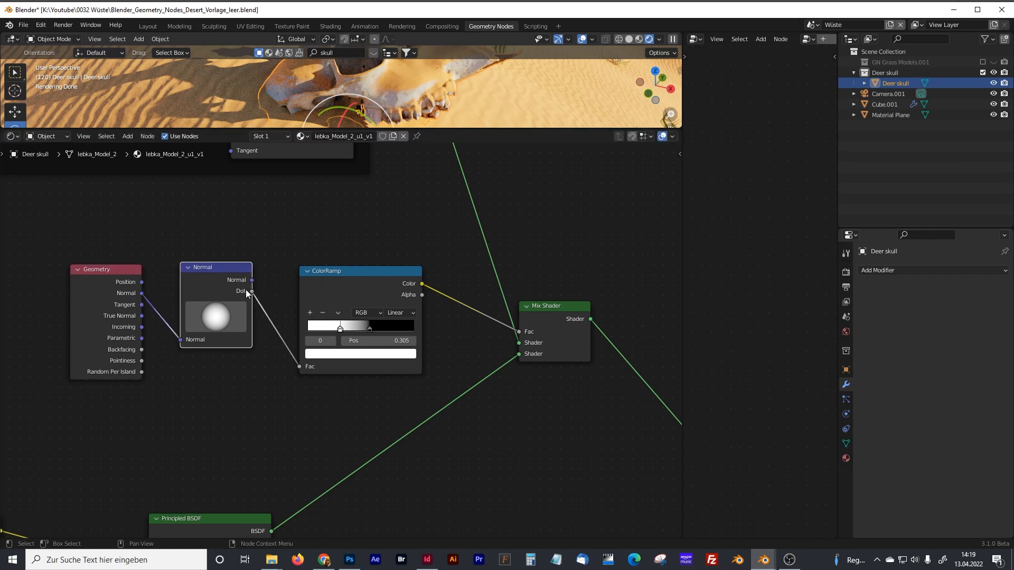
drag(347, 285, 339, 276)
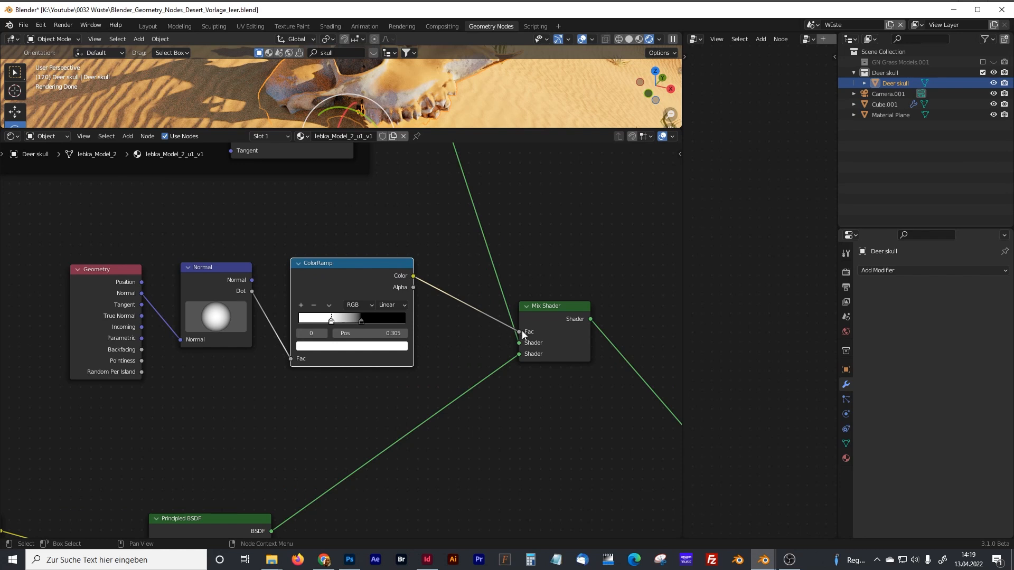
Enlarge the 3D viewport and set the mask ColorRamp's black stop to 0.777 and its white stop to 0.455
drag(522, 129, 520, 245)
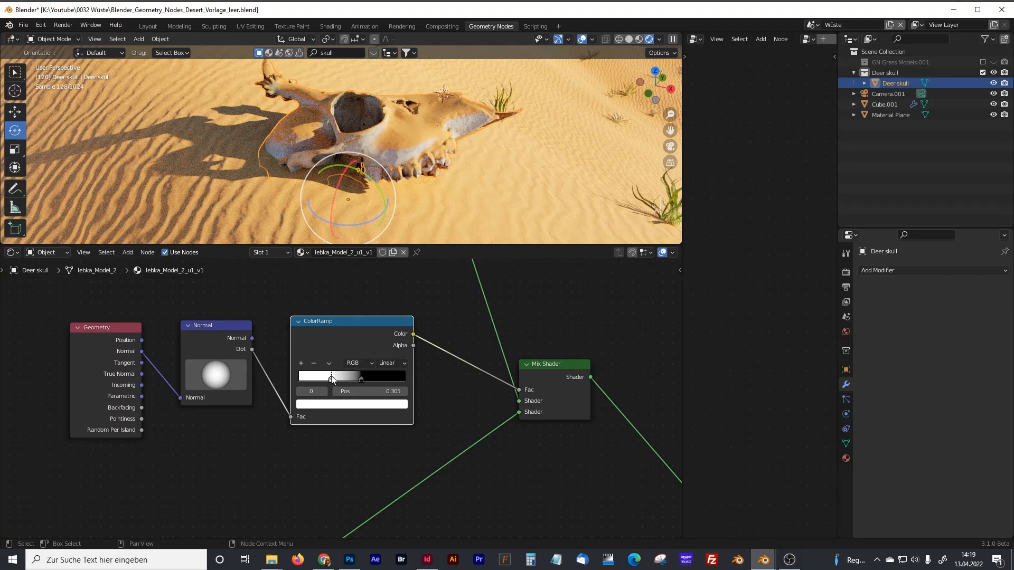
drag(331, 380, 379, 377)
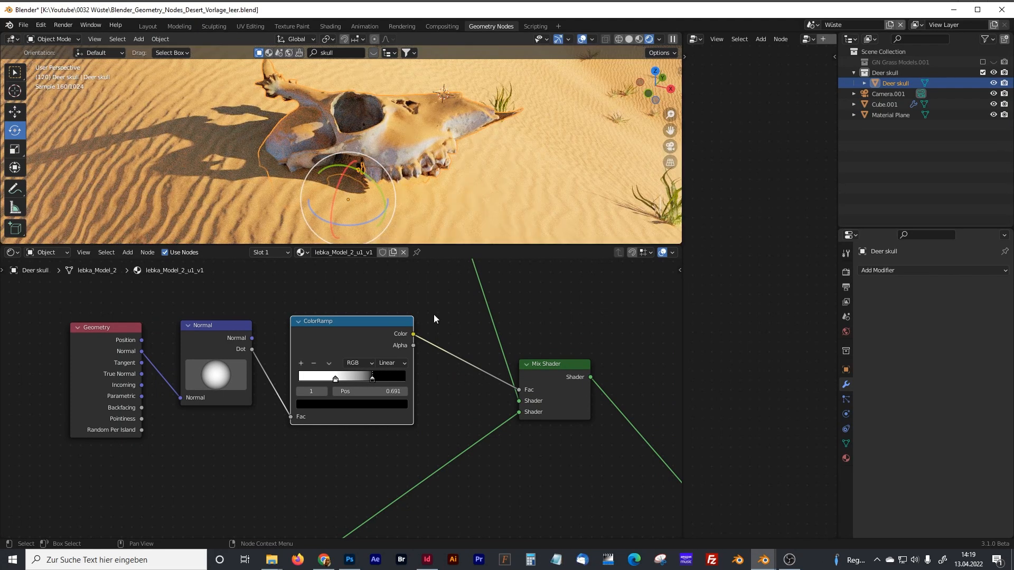
mouse_move(373, 378)
mouse_down()
mouse_move(408, 382)
mouse_move(387, 387)
mouse_up()
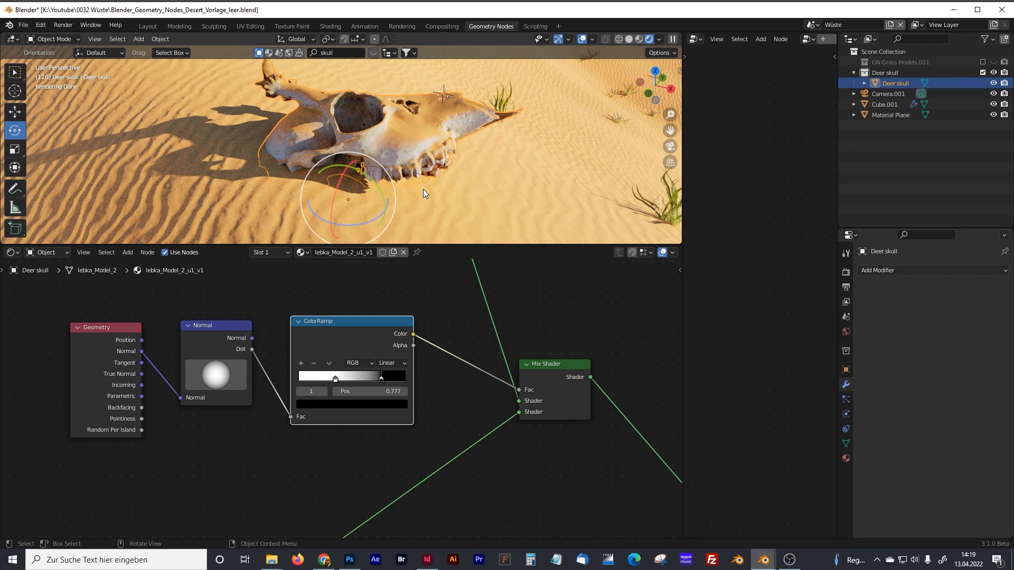
mouse_move(336, 380)
mouse_down()
mouse_move(377, 382)
mouse_move(302, 382)
mouse_move(368, 382)
mouse_move(347, 378)
mouse_up()
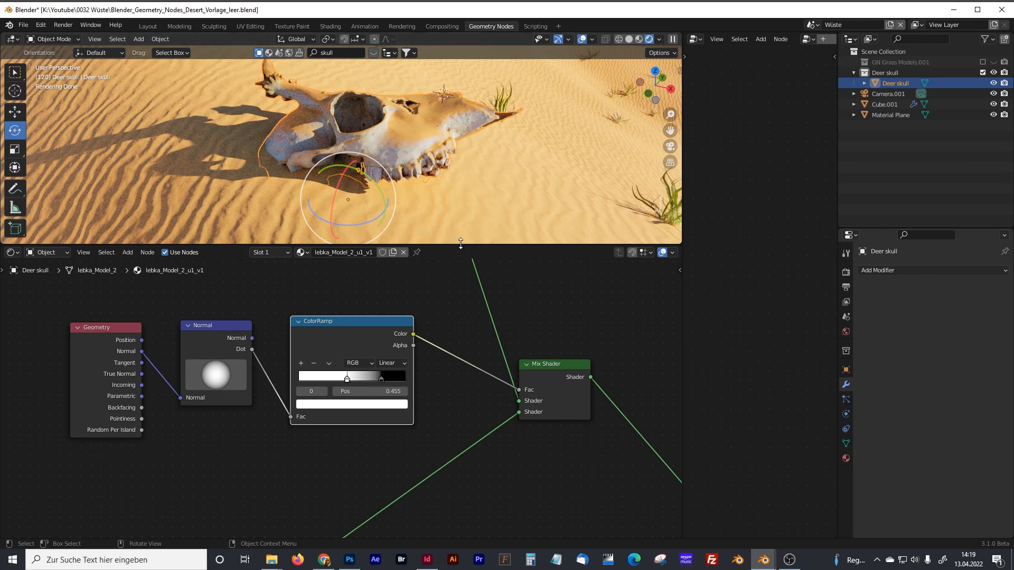
Examine the sand-covered skull and the surrounding dunes and grass in the rendered viewport from near and far
drag(460, 244, 460, 308)
scroll(460, 238, down, 4)
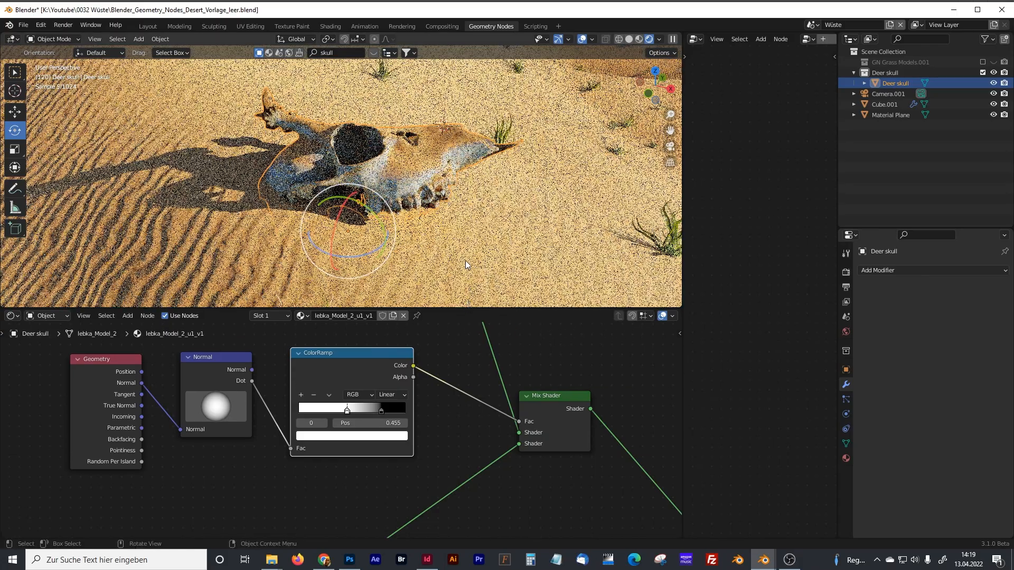
scroll(459, 238, down, 2)
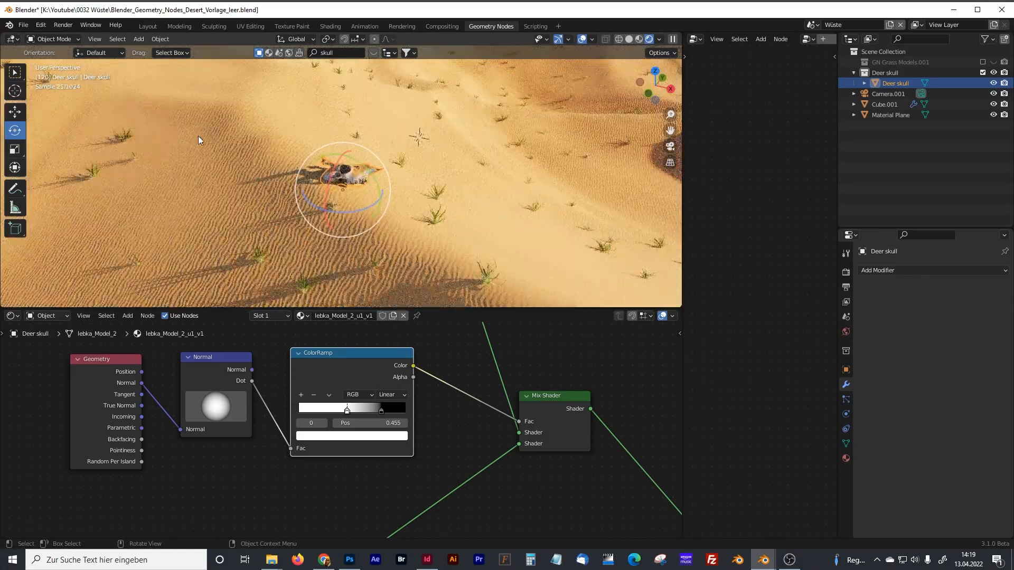
middle_drag(389, 185, 376, 172)
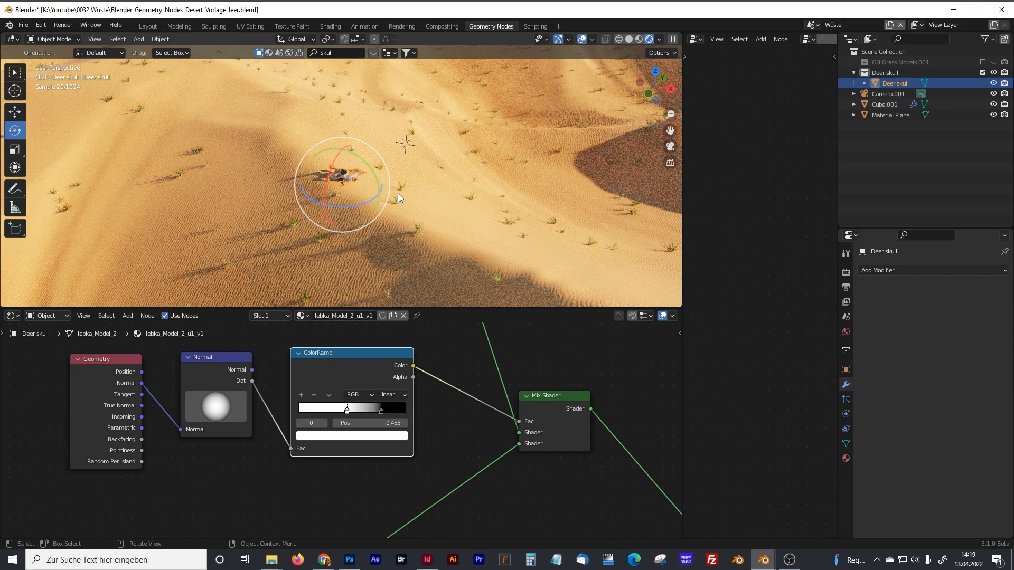
drag(453, 307, 446, 262)
scroll(414, 210, up, 4)
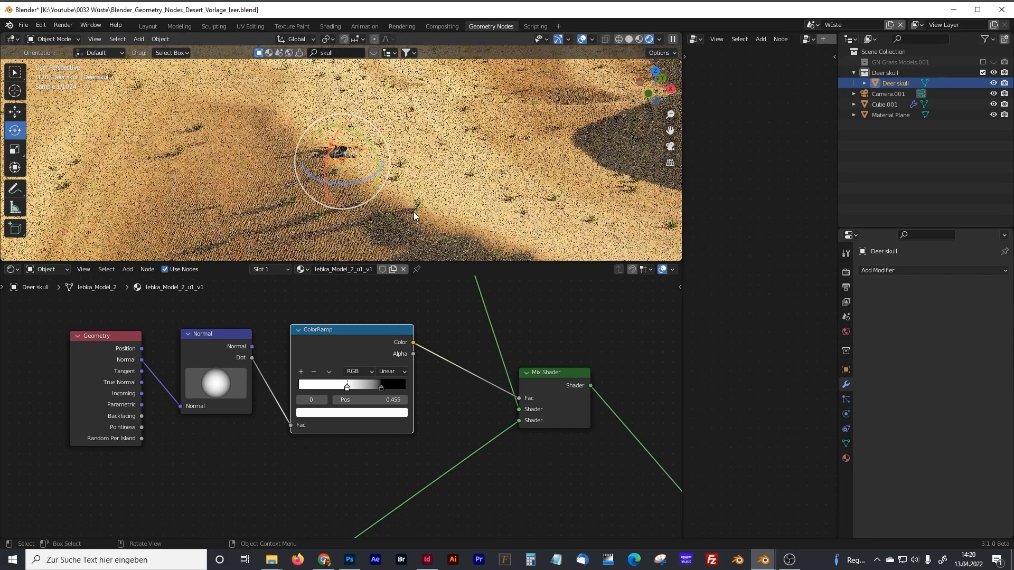
middle_drag(414, 204, 386, 203)
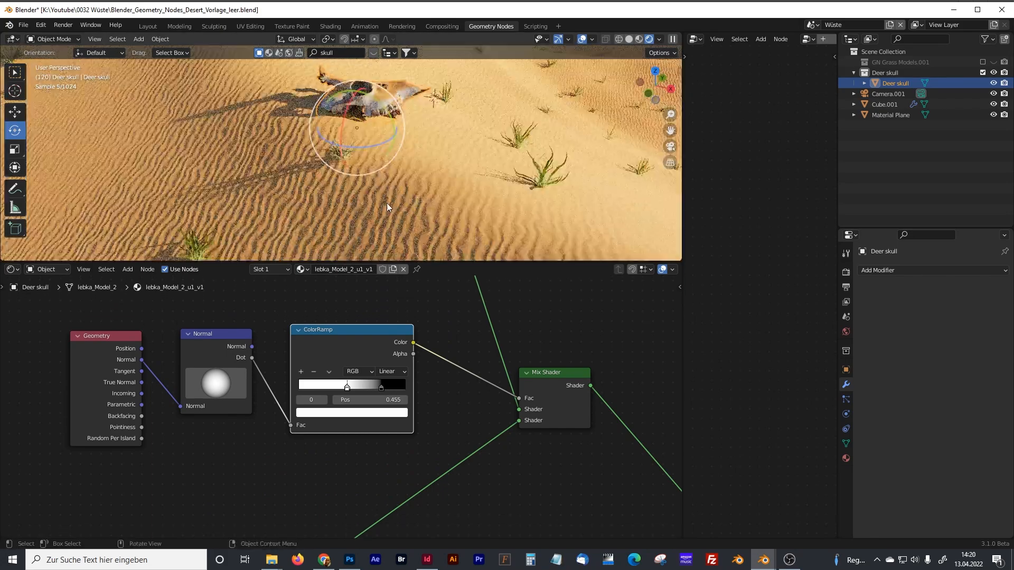
drag(455, 261, 467, 338)
middle_drag(427, 229, 380, 213)
scroll(381, 214, down, 6)
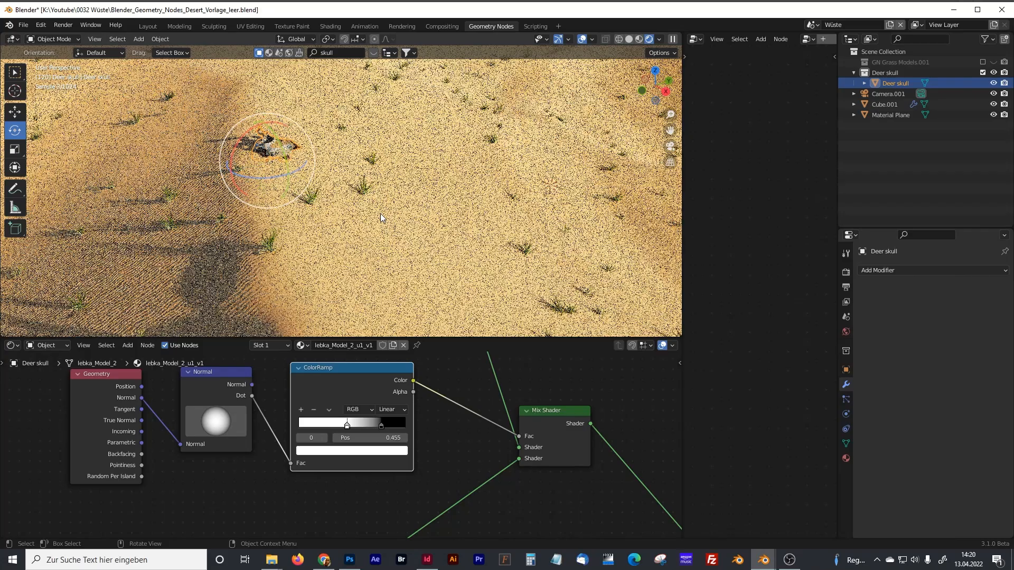